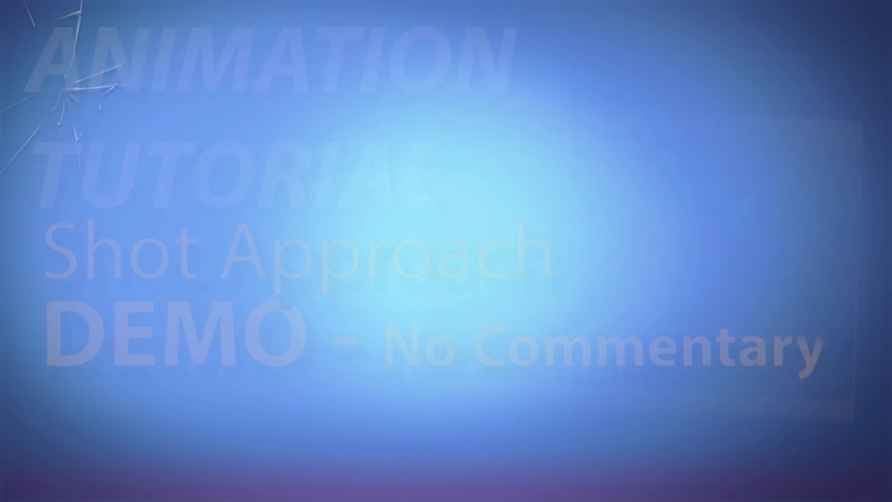
Step: Play the ocean shot with Alt+V while watching the storyboard sketches in the camera panel
{"action": "key", "text": "alt+v"}
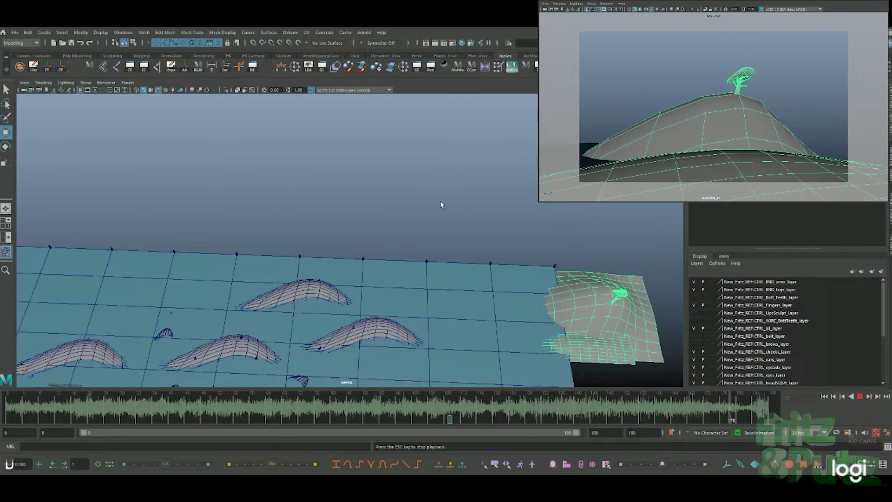
Step: Scrub through the sketches back to frame 0 and select the slab's parent group
{"action": "left_click_drag", "start_coordinate": [56, 403], "coordinate": [234, 401]}
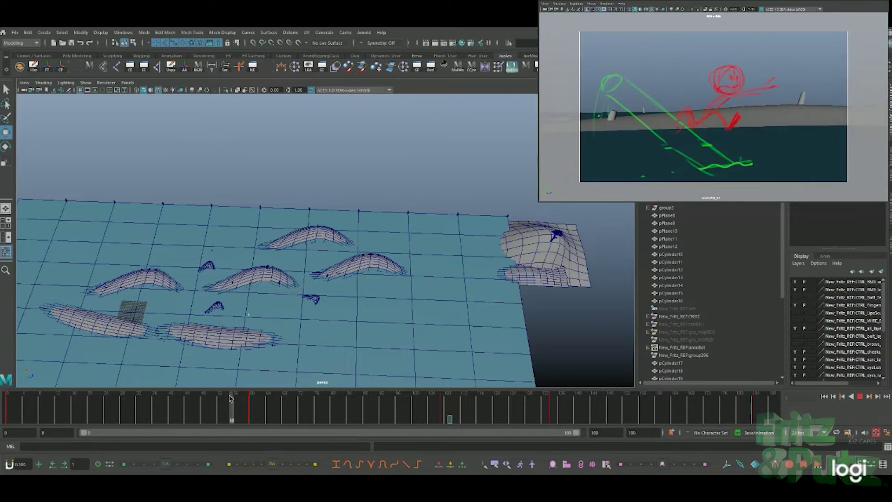
{"action": "mouse_move", "coordinate": [234, 401]}
{"action": "left_mouse_down"}
{"action": "mouse_move", "coordinate": [76, 400]}
{"action": "mouse_move", "coordinate": [112, 377]}
{"action": "mouse_move", "coordinate": [166, 376]}
{"action": "mouse_move", "coordinate": [56, 353]}
{"action": "mouse_move", "coordinate": [172, 354]}
{"action": "mouse_move", "coordinate": [31, 331]}
{"action": "left_mouse_up"}
{"action": "mouse_move", "coordinate": [31, 403]}
{"action": "left_mouse_down"}
{"action": "mouse_move", "coordinate": [2, 399]}
{"action": "mouse_move", "coordinate": [27, 400]}
{"action": "left_mouse_up"}
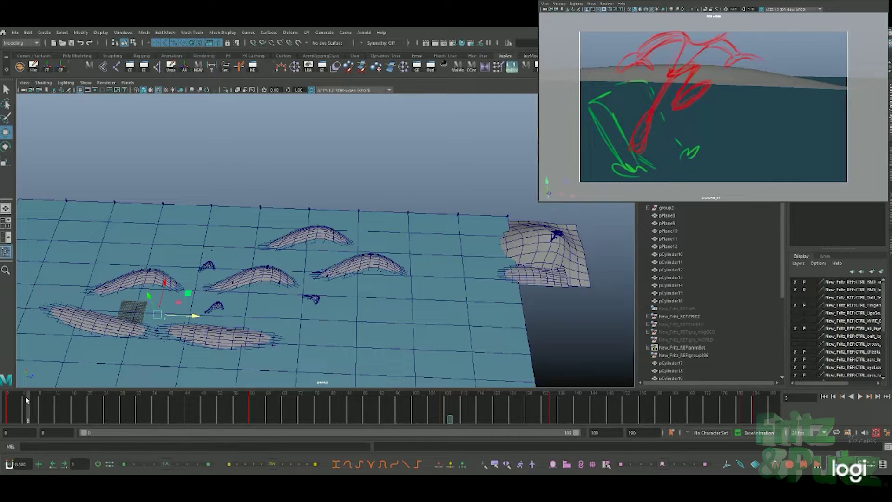
{"action": "key", "text": "Up"}
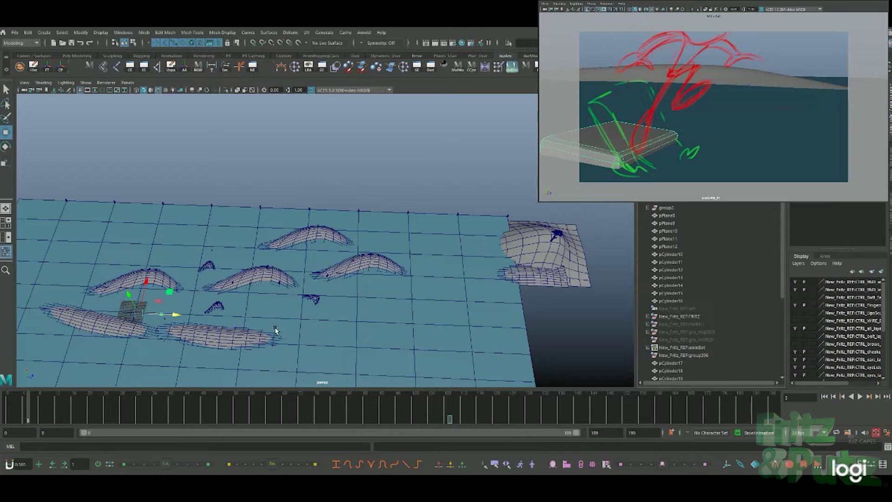
Step: Frame the slab in the viewport and key it flat at frame 0
{"action": "key", "text": "f"}
{"action": "scroll", "coordinate": [467, 315], "scroll_direction": "down", "scroll_amount": 3}
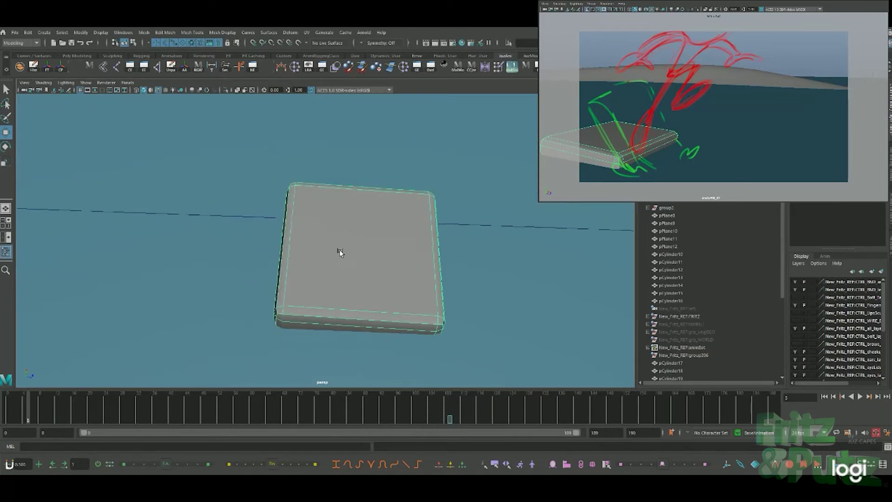
{"action": "scroll", "coordinate": [464, 309], "scroll_direction": "down", "scroll_amount": 1}
{"action": "scroll", "coordinate": [711, 293], "scroll_direction": "up", "scroll_amount": 1}
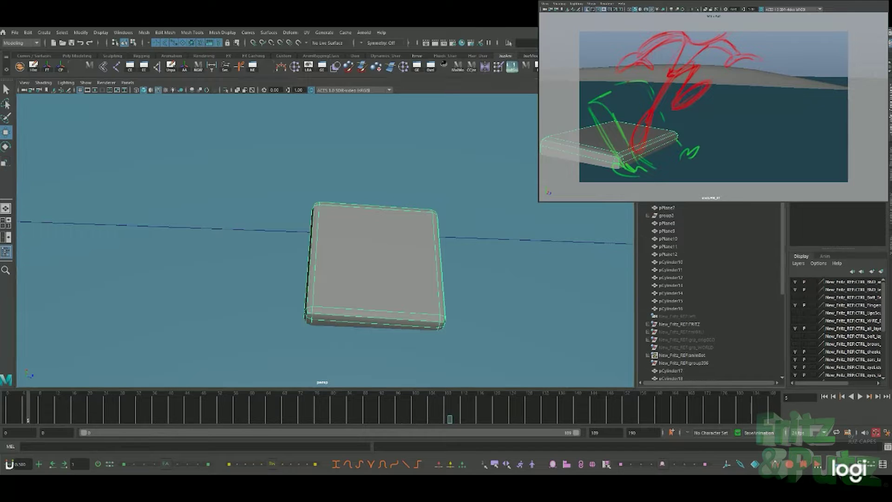
{"action": "scroll", "coordinate": [711, 292], "scroll_direction": "up", "scroll_amount": 1}
{"action": "key", "text": "w"}
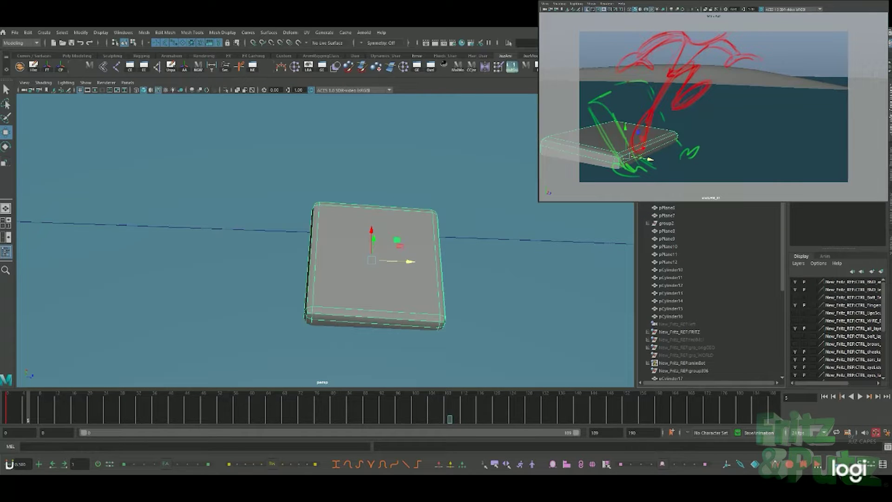
{"action": "left_click_drag", "start_coordinate": [17, 412], "coordinate": [6, 412]}
{"action": "key", "text": "q"}
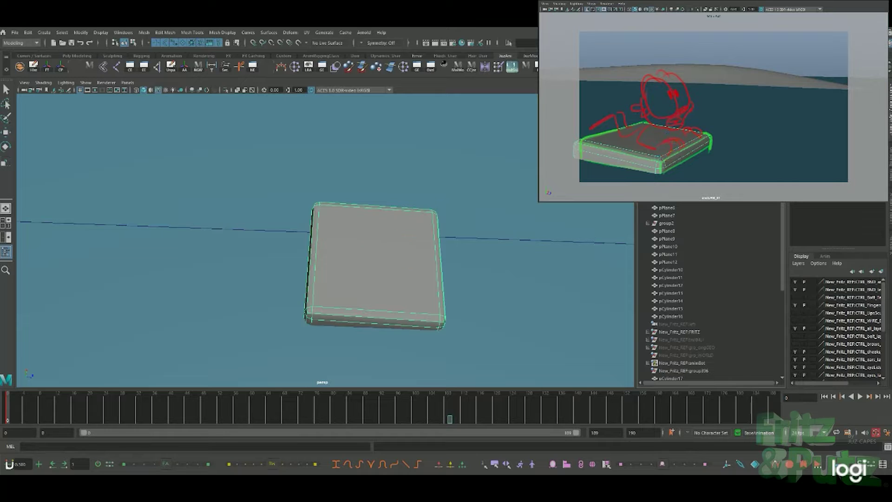
Step: At frame 5, tilt the slab and shift it slightly left to match the sketch
{"action": "left_click", "coordinate": [28, 410]}
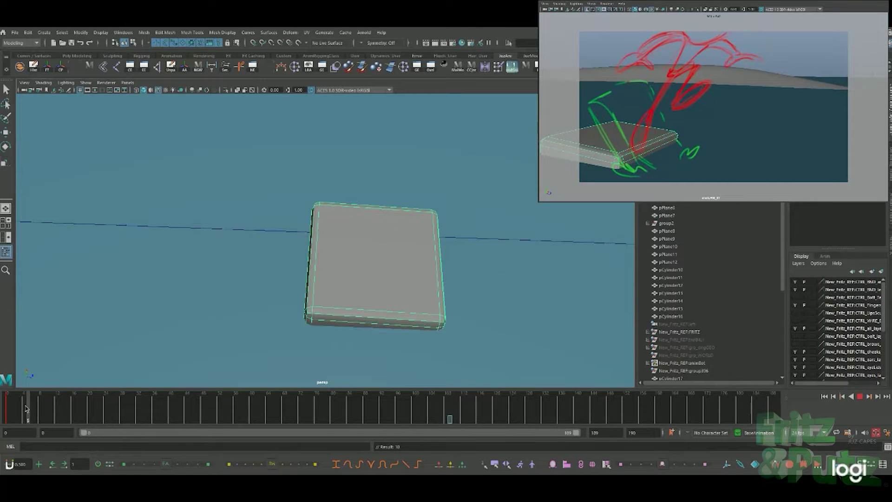
{"action": "key", "text": "e"}
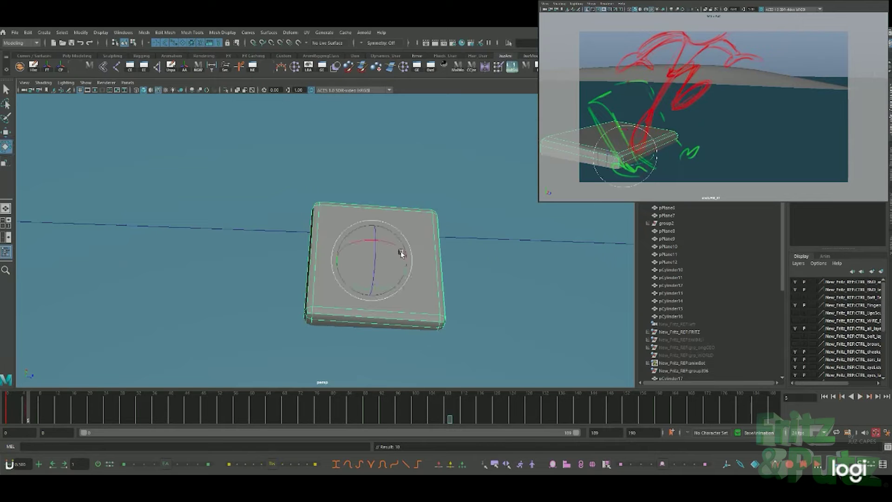
{"action": "mouse_move", "coordinate": [400, 243]}
{"action": "left_mouse_down"}
{"action": "mouse_move", "coordinate": [401, 253]}
{"action": "mouse_move", "coordinate": [413, 255]}
{"action": "left_mouse_up"}
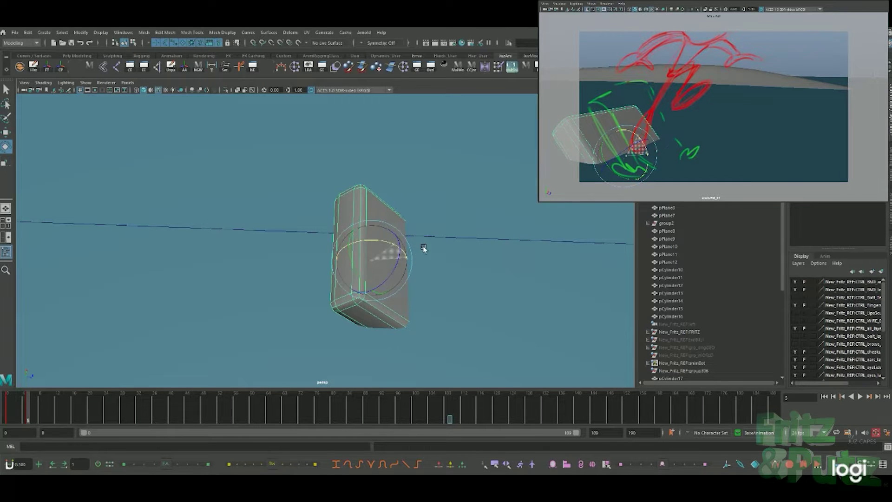
{"action": "key", "text": "w"}
{"action": "mouse_move", "coordinate": [450, 277]}
{"action": "left_mouse_down", "text": "alt"}
{"action": "mouse_move", "coordinate": [467, 264]}
{"action": "mouse_move", "coordinate": [435, 256]}
{"action": "mouse_move", "coordinate": [464, 233]}
{"action": "mouse_move", "coordinate": [463, 261]}
{"action": "mouse_move", "coordinate": [448, 246]}
{"action": "left_mouse_up", "text": "alt"}
{"action": "key", "text": "e"}
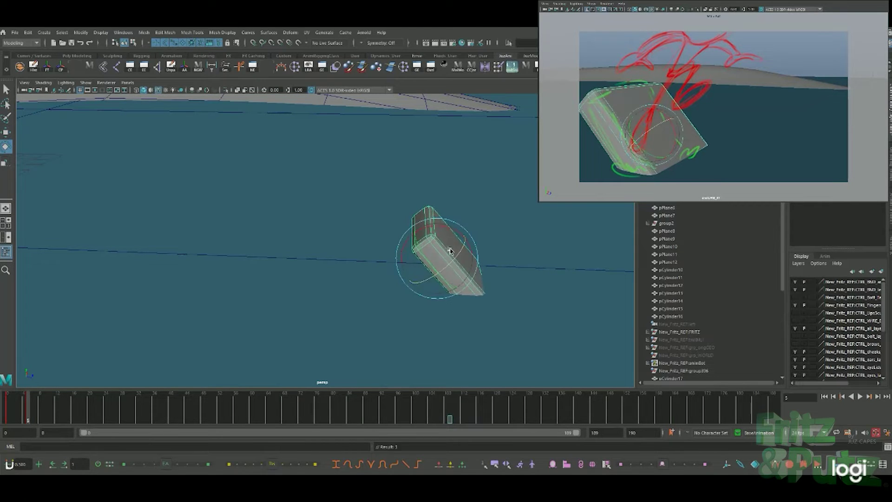
{"action": "key", "text": "w"}
{"action": "middle_click_drag", "start_coordinate": [456, 266], "coordinate": [453, 274]}
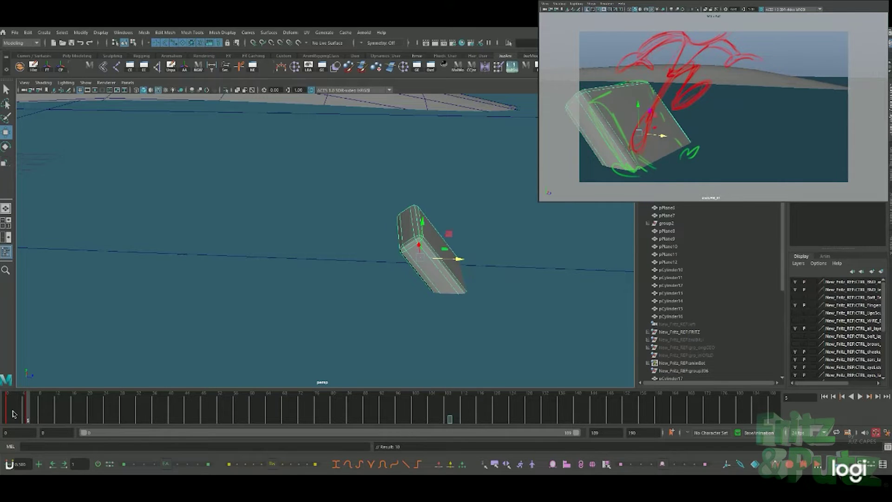
{"action": "left_click_drag", "start_coordinate": [14, 414], "coordinate": [106, 413]}
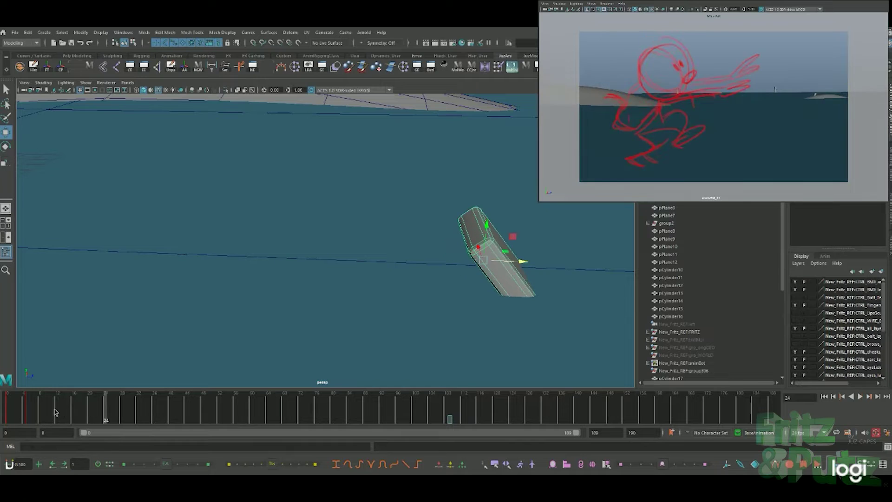
{"action": "key", "text": "alt+shift+v"}
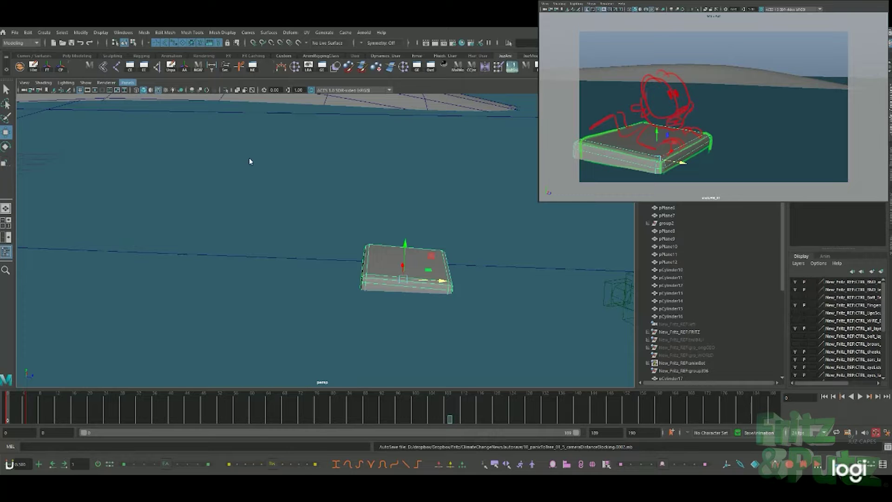
Step: Load the Graph Editor in the lower of two stacked panes and set stepped tangents
{"action": "key", "text": "space"}
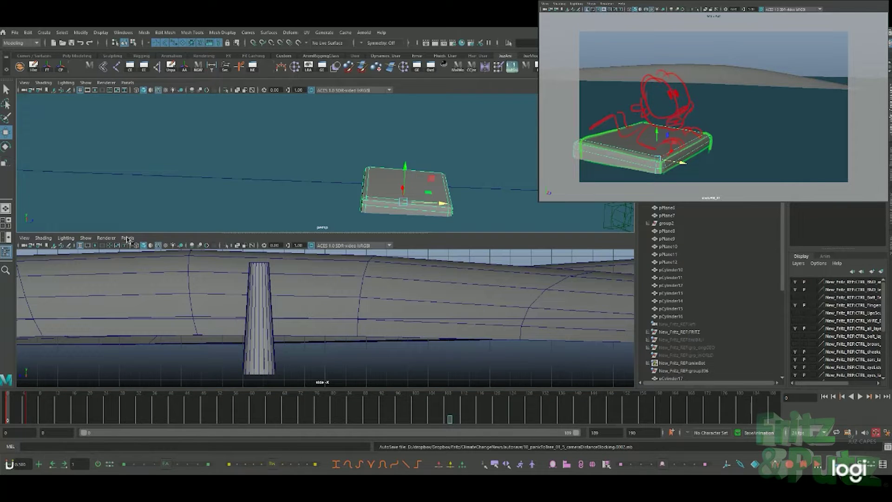
{"action": "left_click", "coordinate": [128, 239]}
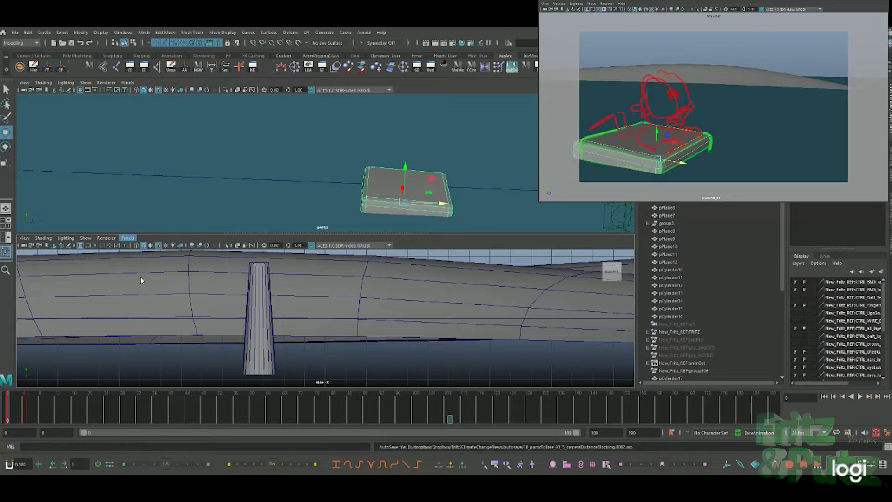
{"action": "left_click", "coordinate": [234, 331]}
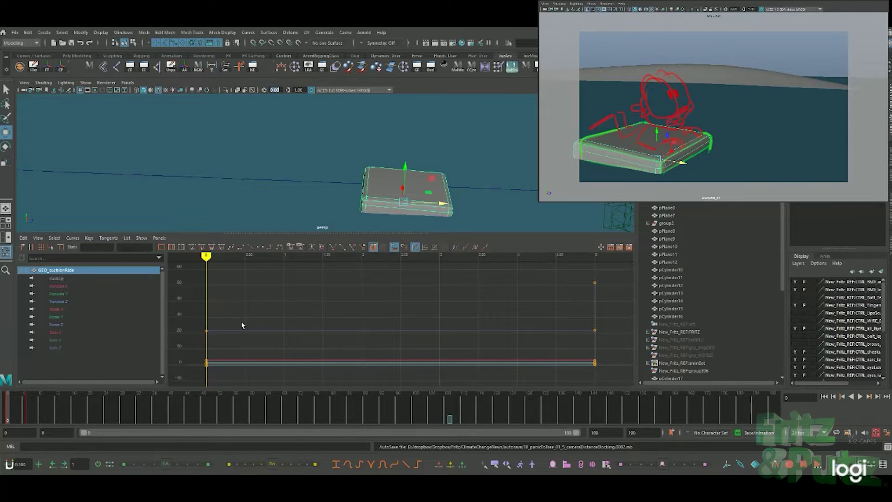
{"action": "left_click", "coordinate": [200, 250]}
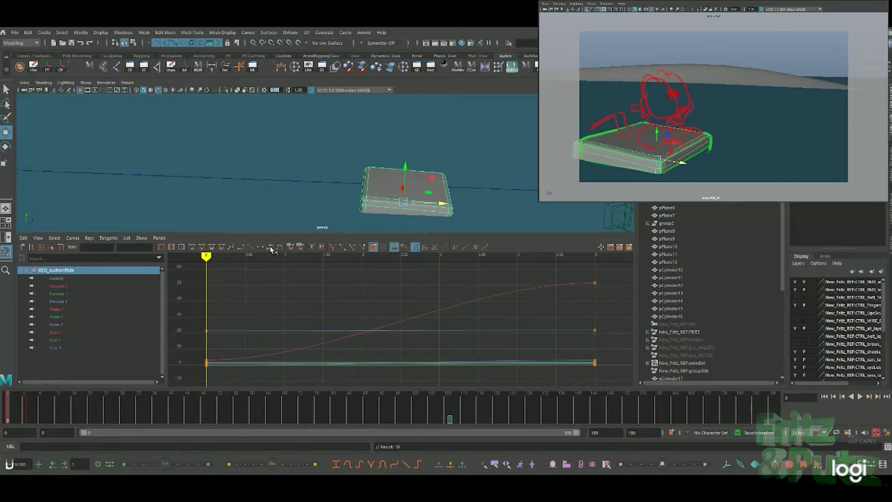
{"action": "left_click", "coordinate": [271, 250]}
{"action": "left_click", "coordinate": [18, 407]}
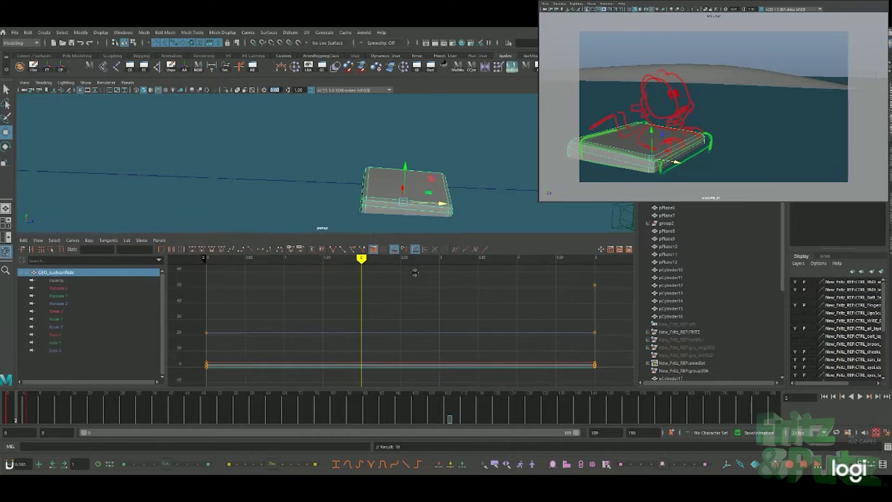
Step: Around frame 9, rotate the cushion and slide it right to match the green sketch
{"action": "left_click_drag", "start_coordinate": [416, 233], "coordinate": [400, 279]}
{"action": "key", "text": "alt+v"}
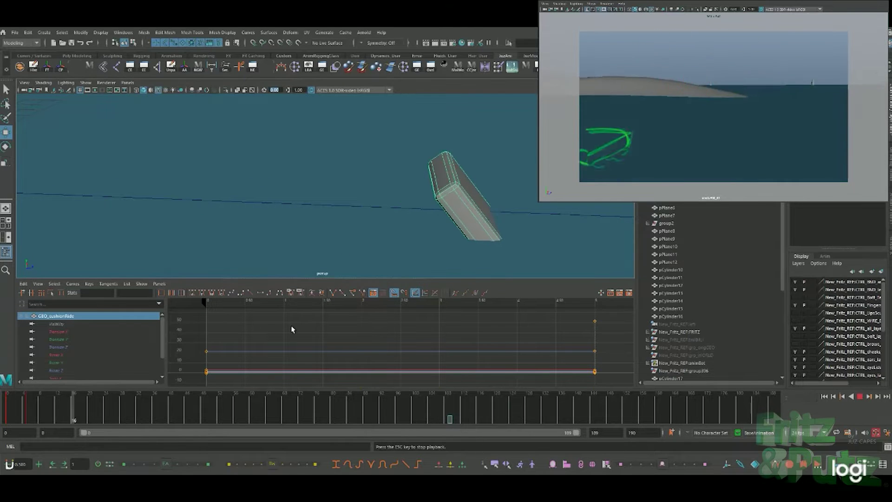
{"action": "left_click_drag", "start_coordinate": [70, 411], "coordinate": [40, 411]}
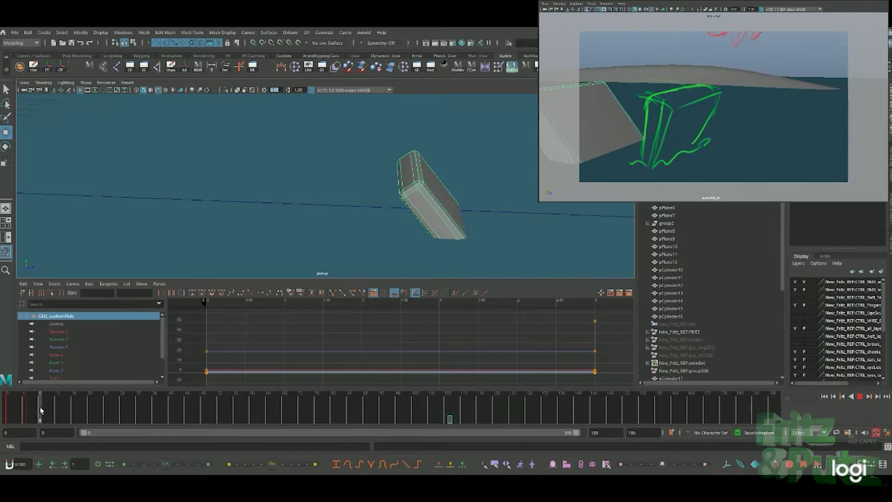
{"action": "key", "text": "e"}
{"action": "left_click_drag", "start_coordinate": [446, 177], "coordinate": [477, 200]}
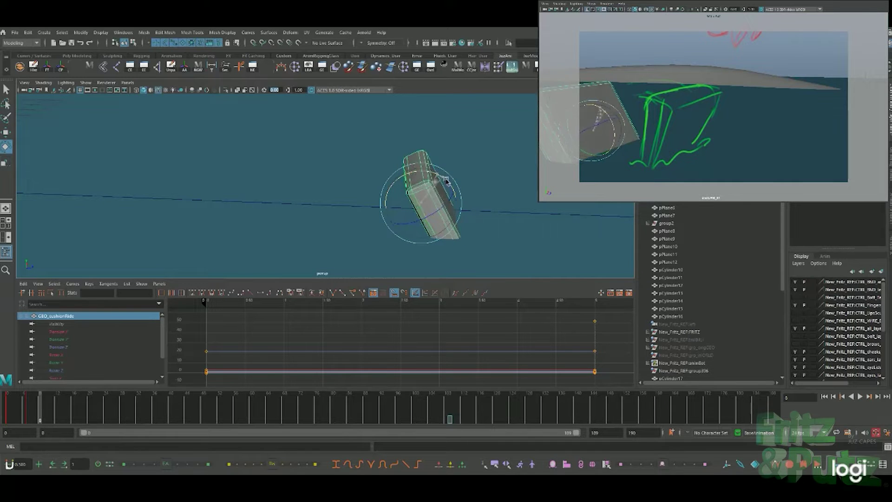
{"action": "key", "text": "w"}
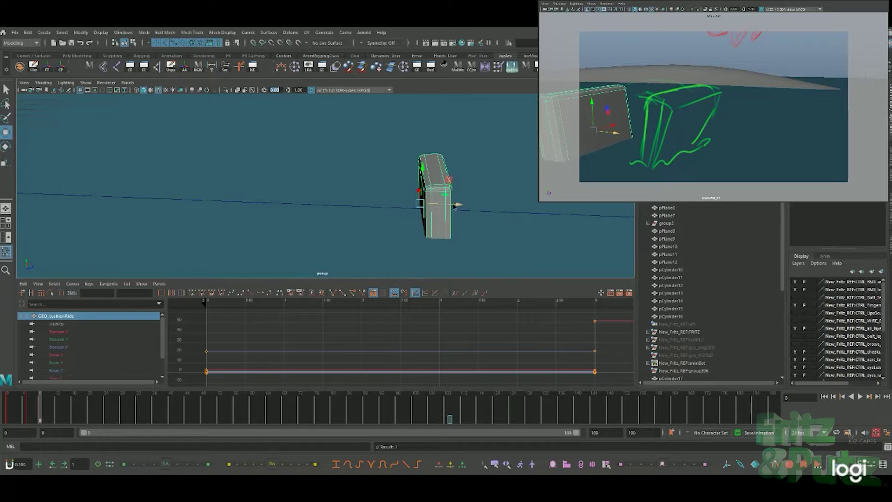
{"action": "mouse_move", "coordinate": [458, 203]}
{"action": "left_mouse_down"}
{"action": "mouse_move", "coordinate": [534, 198]}
{"action": "mouse_move", "coordinate": [531, 185]}
{"action": "mouse_move", "coordinate": [528, 215]}
{"action": "left_mouse_up"}
{"action": "key", "text": "e"}
{"action": "key", "text": "w"}
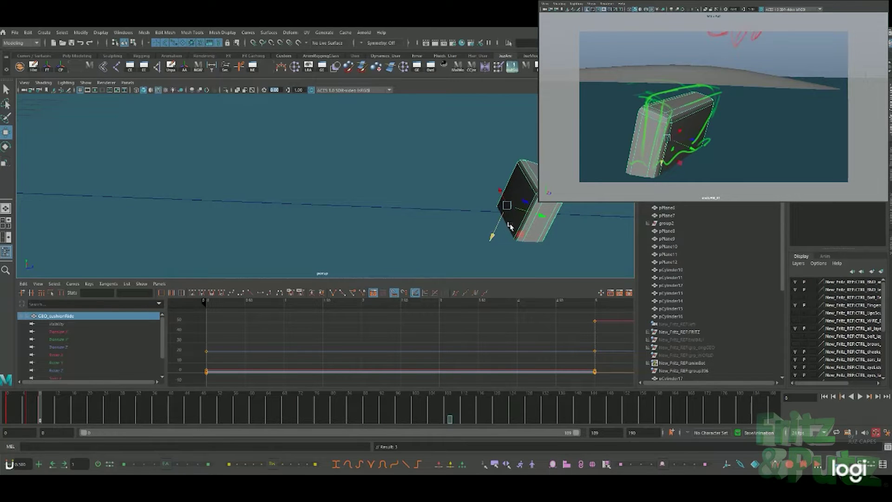
{"action": "key", "text": "e"}
{"action": "left_click_drag", "start_coordinate": [532, 222], "coordinate": [522, 214]}
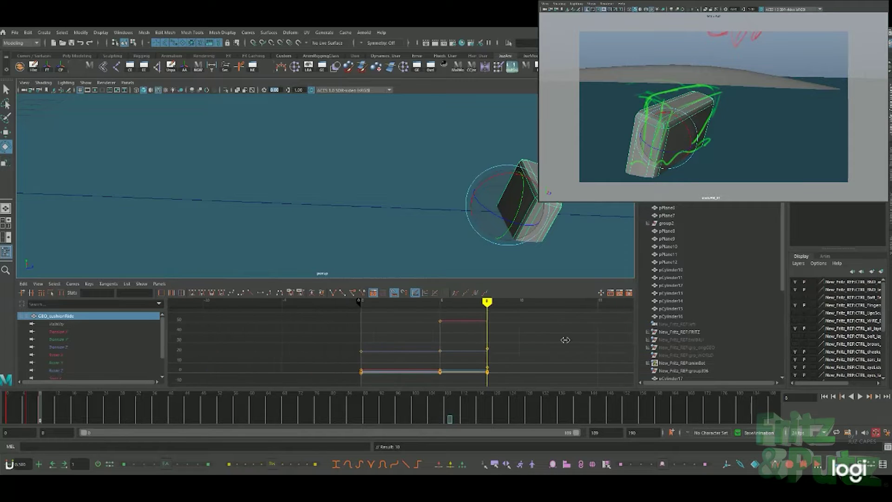
Step: Rotate the cushion flatter at frame 12, key it, and replay the shot
{"action": "right_click_drag", "start_coordinate": [549, 337], "coordinate": [522, 333], "text": "alt"}
{"action": "middle_click_drag", "start_coordinate": [522, 333], "coordinate": [423, 337], "text": "alt"}
{"action": "key", "text": "alt+v"}
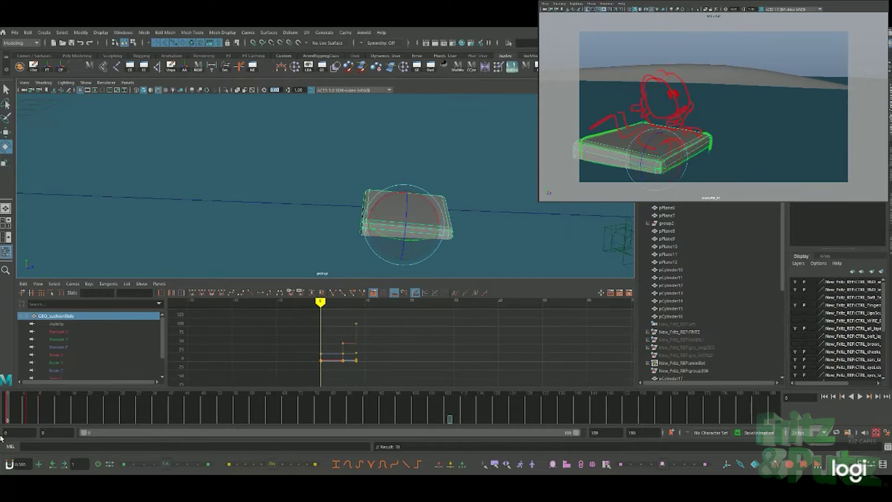
{"action": "left_click", "coordinate": [41, 409]}
{"action": "left_click_drag", "start_coordinate": [42, 409], "coordinate": [56, 408]}
{"action": "mouse_move", "coordinate": [499, 177]}
{"action": "left_mouse_down"}
{"action": "mouse_move", "coordinate": [538, 188]}
{"action": "mouse_move", "coordinate": [504, 223]}
{"action": "left_mouse_up"}
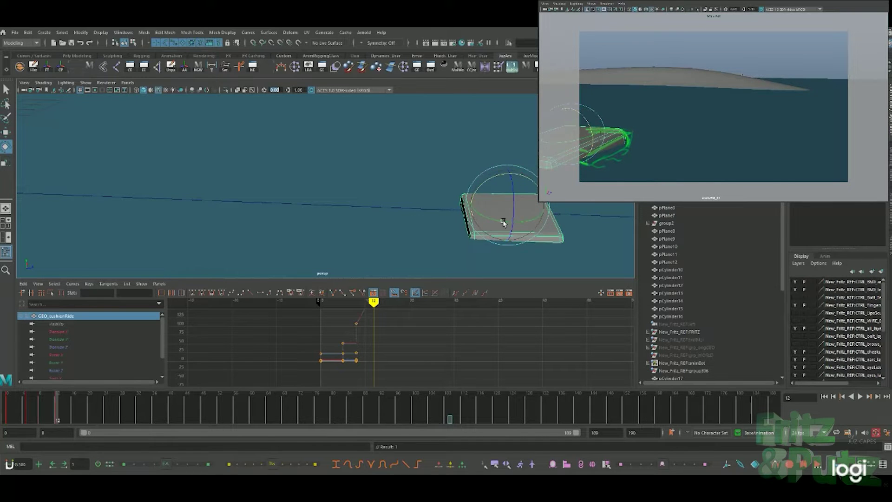
{"action": "key", "text": "s"}
{"action": "key", "text": "alt+v"}
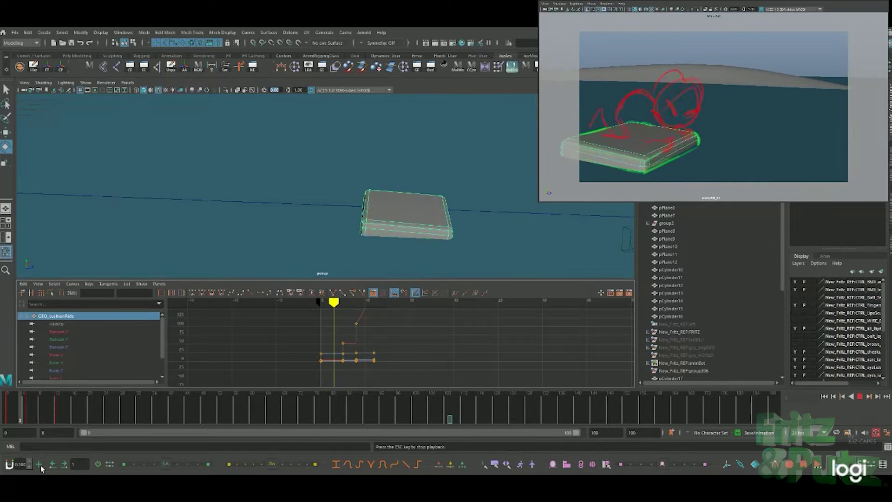
{"action": "key", "text": "alt+v"}
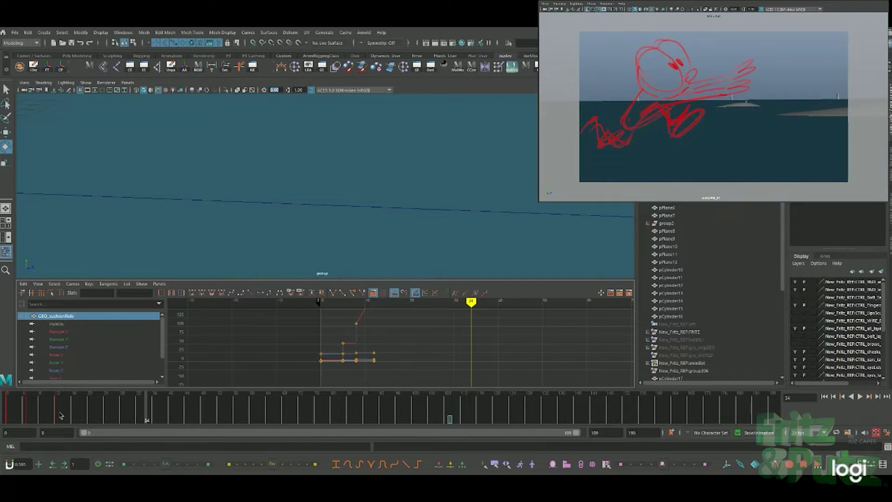
Step: Scrub the time slider forward to around frame 20
{"action": "left_click_drag", "start_coordinate": [60, 415], "coordinate": [90, 414]}
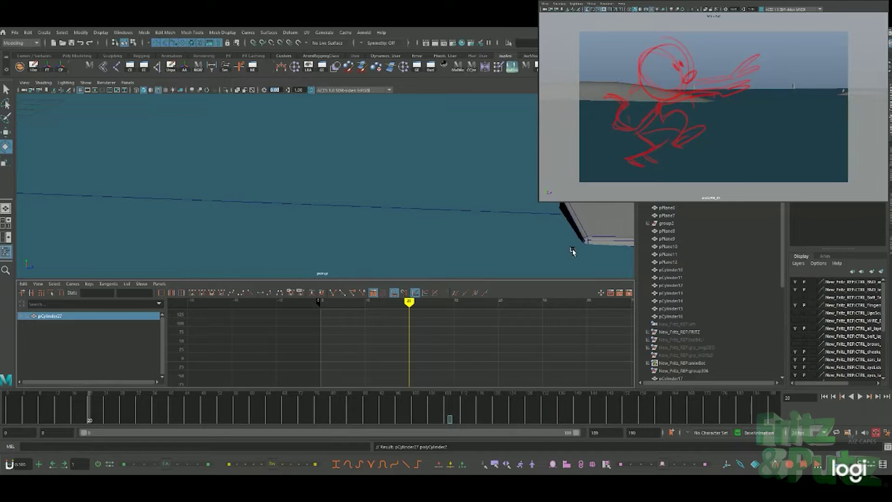
Step: Frame and select the new cylinder, then rename it GEO_log in the Outliner
{"action": "scroll", "coordinate": [786, 260], "scroll_direction": "down", "scroll_amount": 5}
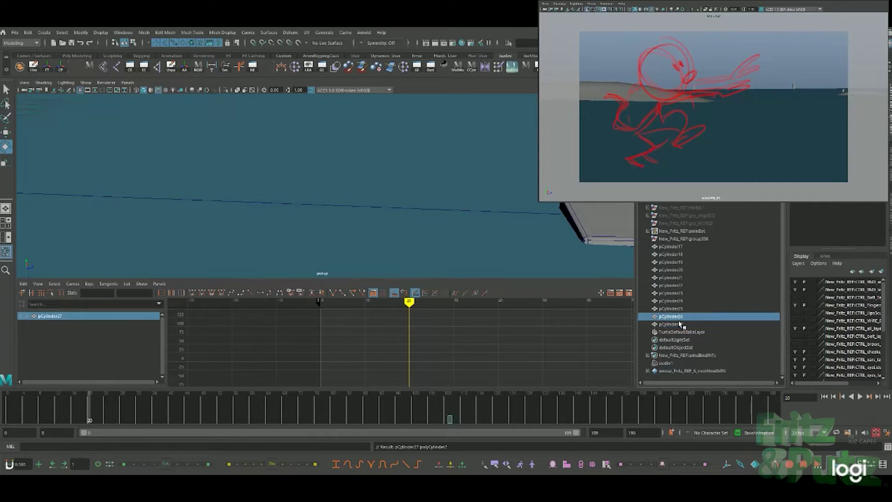
{"action": "key", "text": "f"}
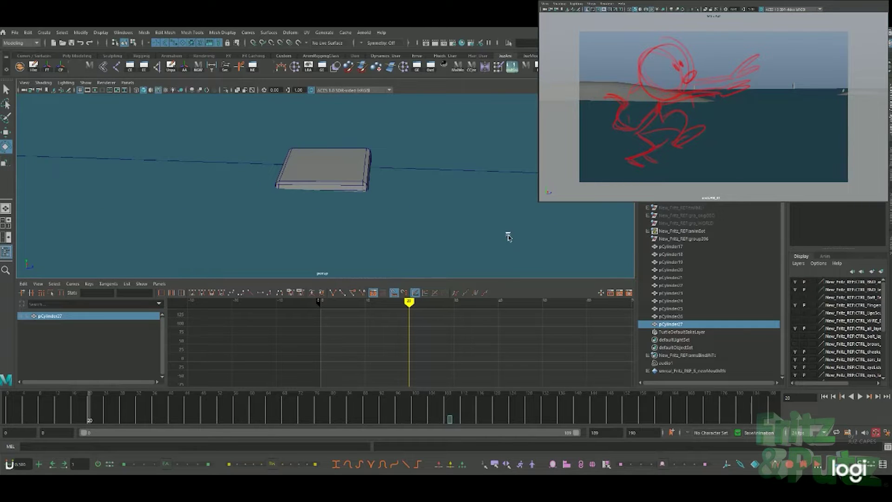
{"action": "mouse_move", "coordinate": [508, 237]}
{"action": "left_mouse_down", "text": "alt"}
{"action": "mouse_move", "coordinate": [500, 225]}
{"action": "mouse_move", "coordinate": [484, 249]}
{"action": "mouse_move", "coordinate": [467, 210]}
{"action": "mouse_move", "coordinate": [498, 214]}
{"action": "left_mouse_up", "text": "alt"}
{"action": "key", "text": "w"}
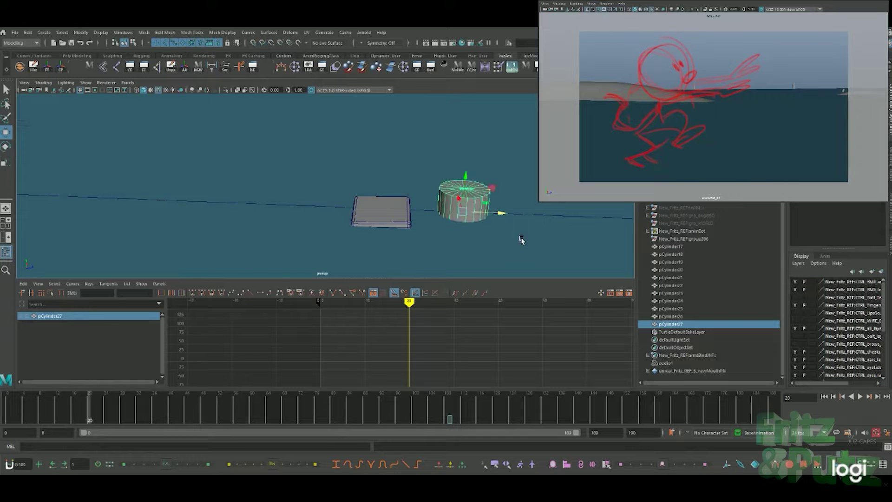
{"action": "left_click", "coordinate": [488, 213]}
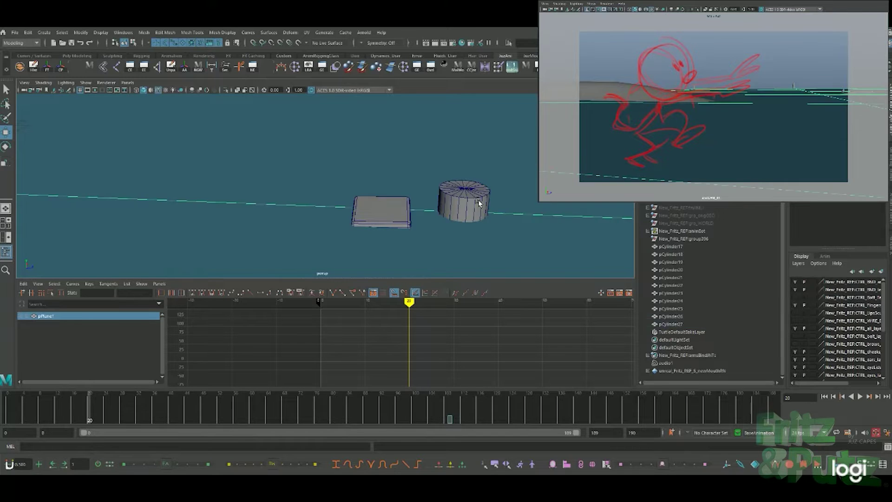
{"action": "double_click", "coordinate": [672, 325]}
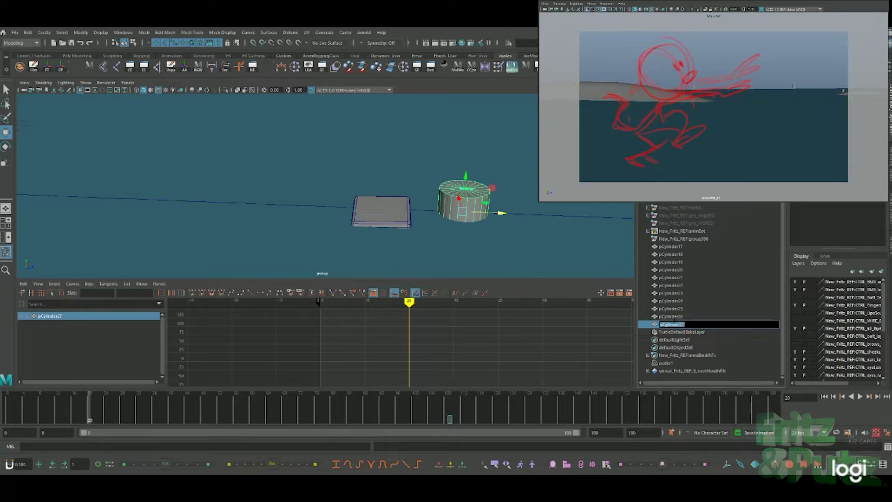
{"action": "type", "text": "s"}
{"action": "key", "text": "Return"}
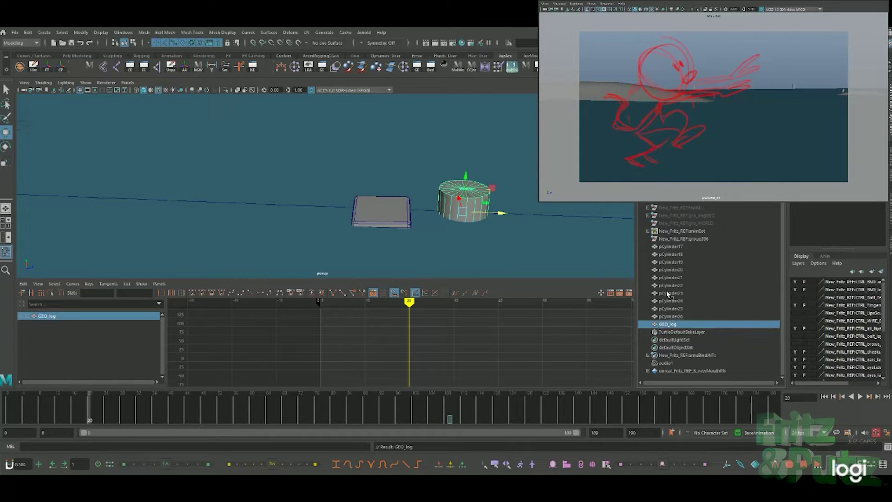
Step: Group GEO_log as grp_log, then wrap that in a second group grp_log_trans
{"action": "key", "text": "ctrl+g"}
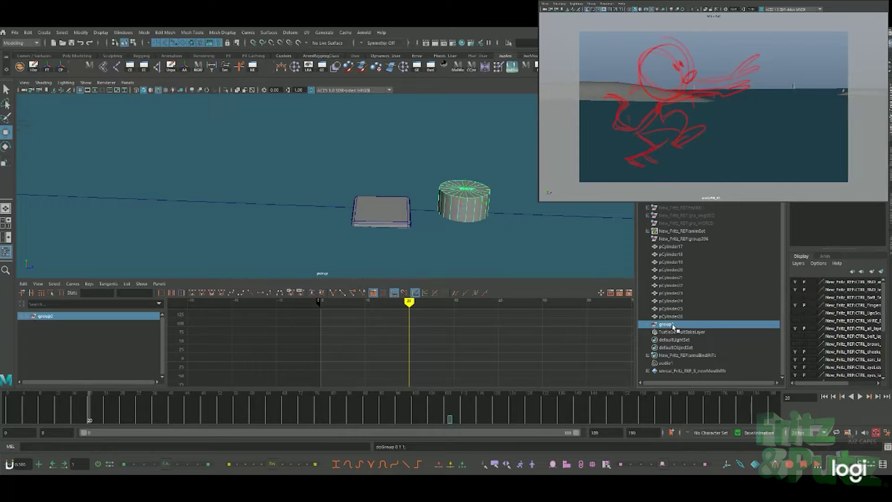
{"action": "double_click", "coordinate": [670, 325]}
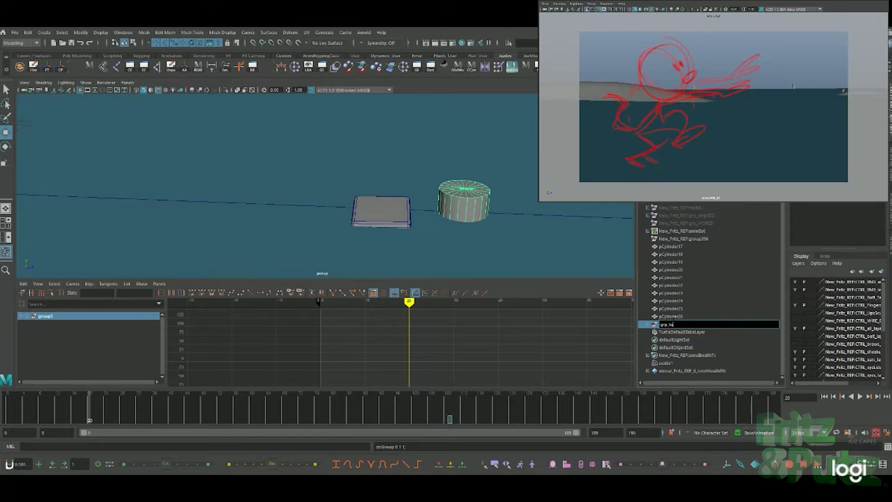
{"action": "type", "text": "og"}
{"action": "key", "text": "Return"}
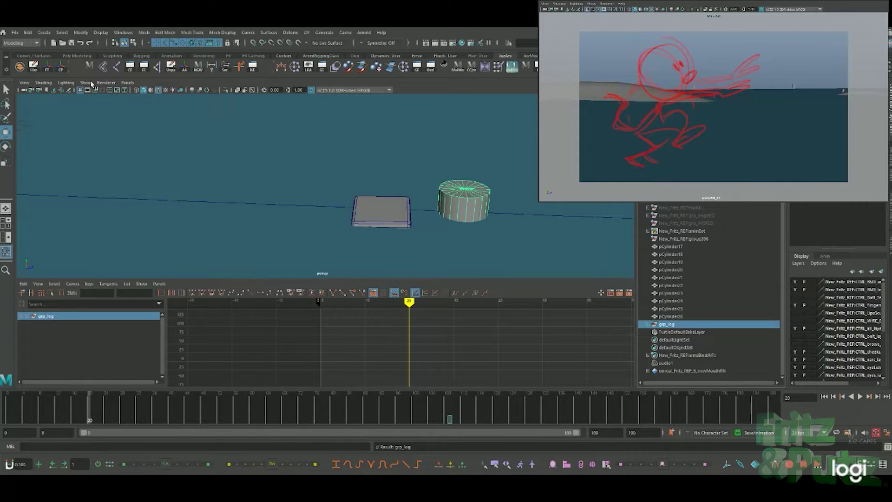
{"action": "left_click", "coordinate": [64, 69]}
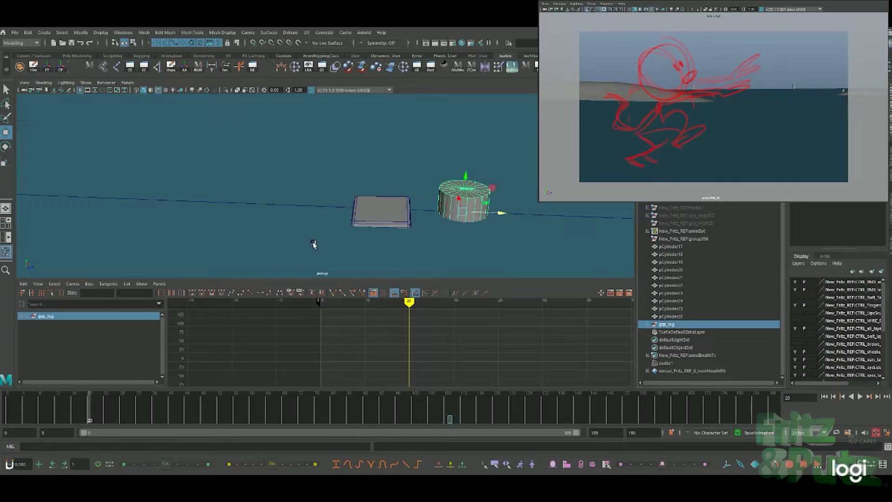
{"action": "key", "text": "ctrl+g"}
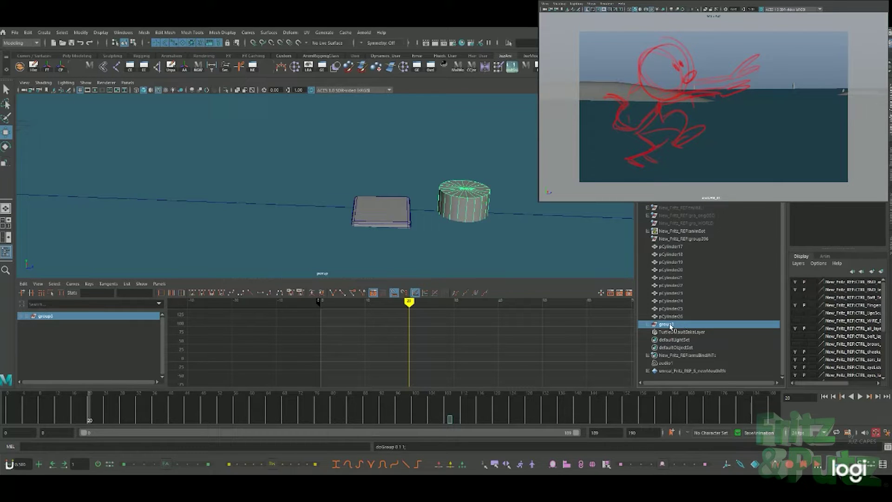
{"action": "double_click", "coordinate": [670, 324]}
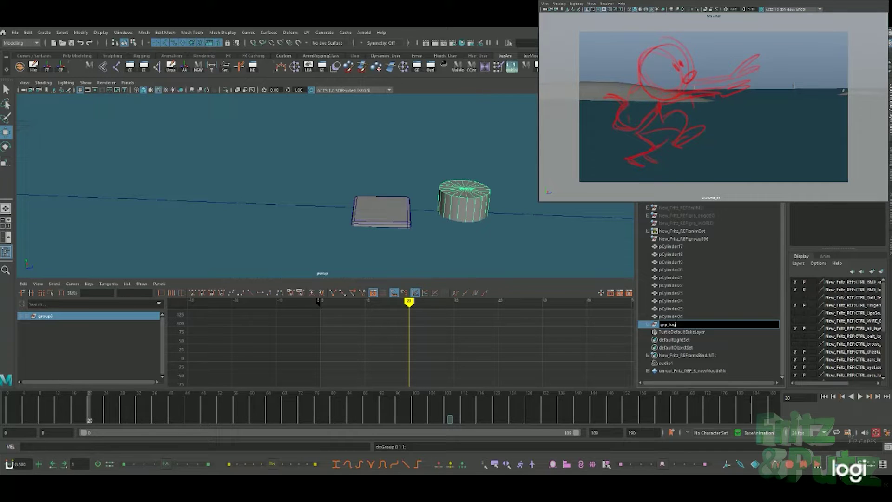
{"action": "type", "text": "_trans"}
{"action": "key", "text": "Return"}
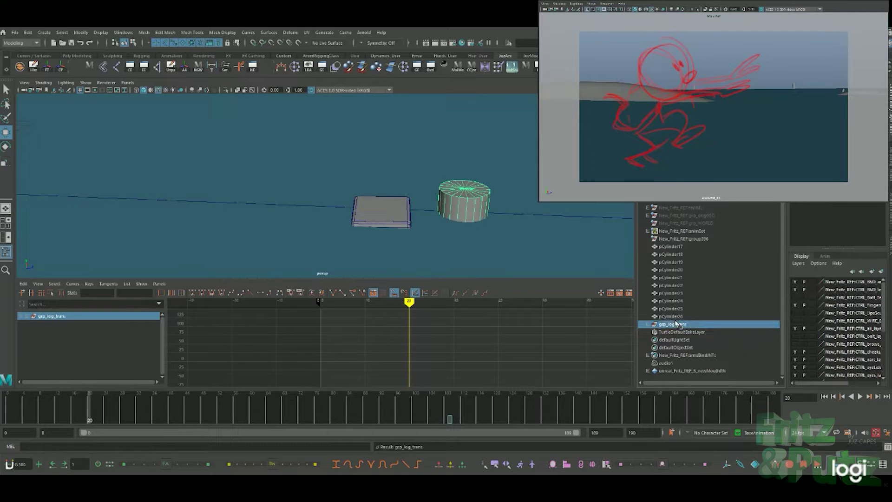
{"action": "left_click", "coordinate": [63, 68]}
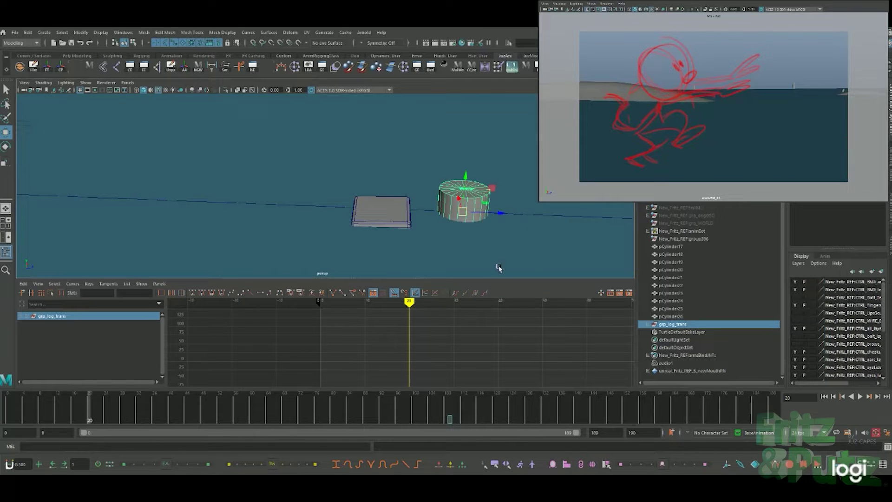
Step: Slide the log group right along X and select the GEO_log geometry
{"action": "mouse_move", "coordinate": [546, 245]}
{"action": "right_mouse_down", "text": "alt"}
{"action": "mouse_move", "coordinate": [517, 200]}
{"action": "mouse_move", "coordinate": [448, 239]}
{"action": "mouse_move", "coordinate": [500, 197]}
{"action": "right_mouse_up", "text": "alt"}
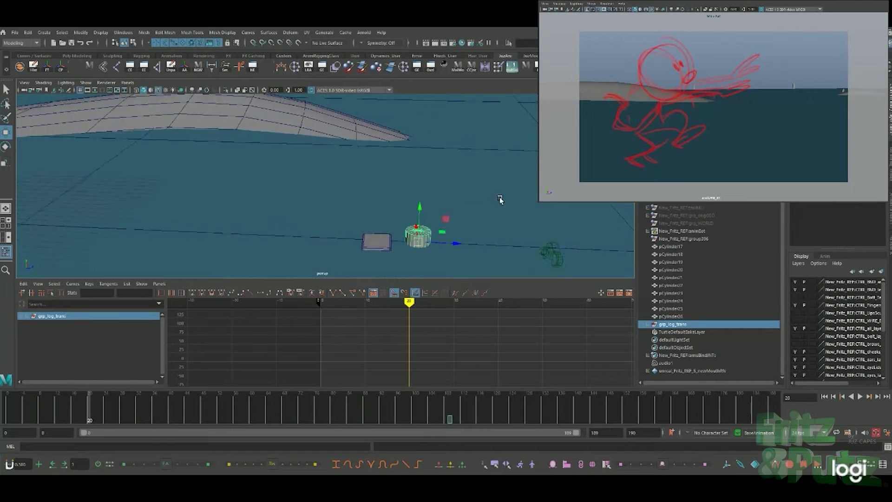
{"action": "mouse_move", "coordinate": [89, 412]}
{"action": "left_mouse_down"}
{"action": "mouse_move", "coordinate": [66, 414]}
{"action": "mouse_move", "coordinate": [89, 416]}
{"action": "left_mouse_up"}
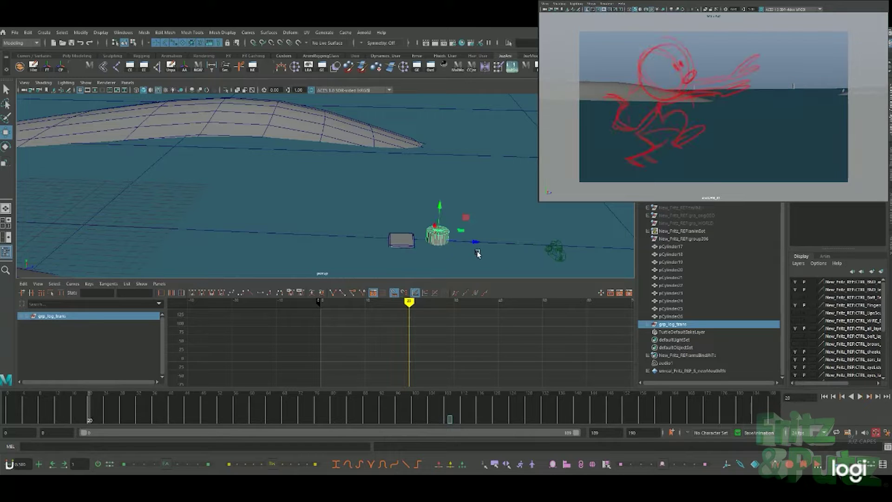
{"action": "left_click_drag", "start_coordinate": [481, 242], "coordinate": [530, 242]}
{"action": "left_click", "coordinate": [470, 220]}
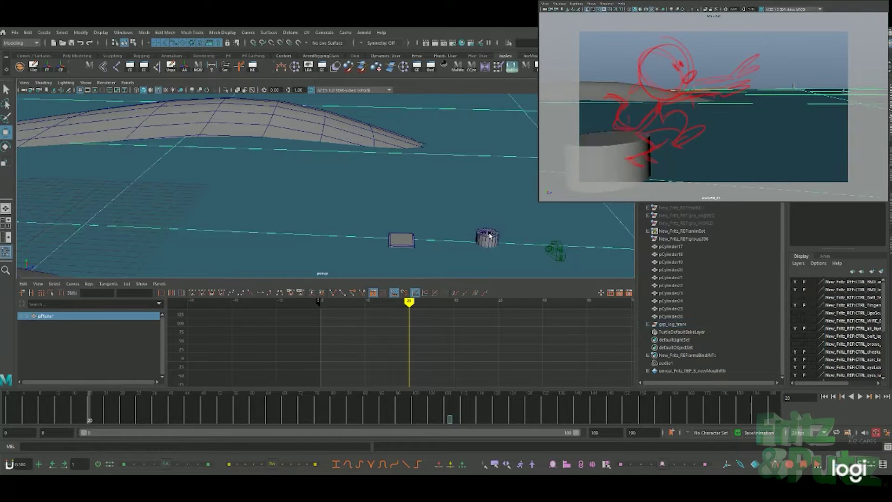
{"action": "left_click", "coordinate": [487, 237]}
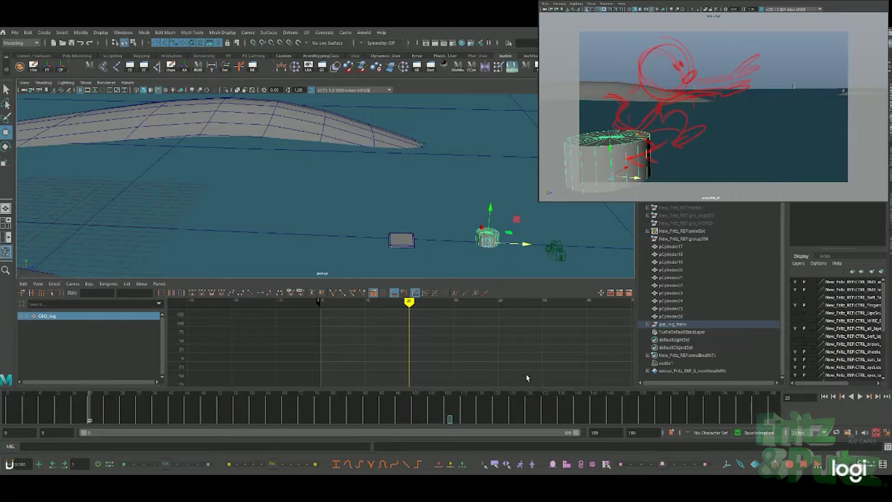
Step: Rotate the log to lie sideways, move it under the character, and key it at frame 20
{"action": "key", "text": "e"}
{"action": "left_click_drag", "start_coordinate": [488, 232], "coordinate": [479, 243]}
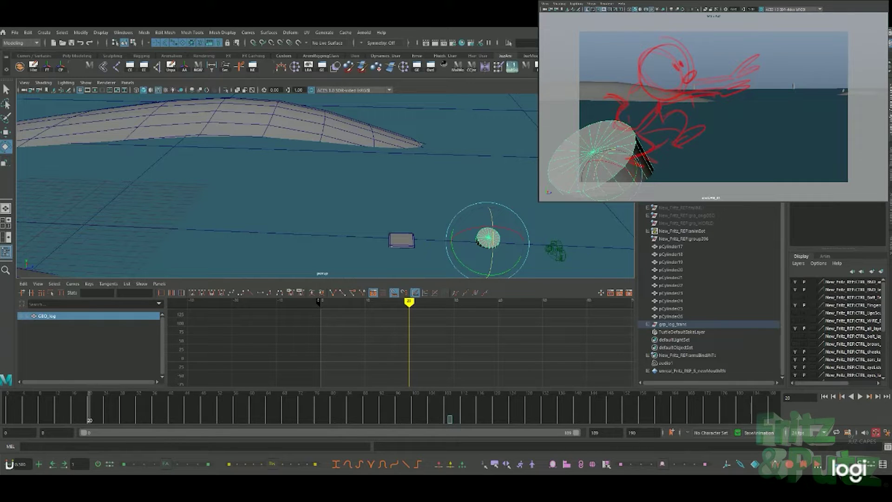
{"action": "mouse_move", "coordinate": [479, 243]}
{"action": "left_mouse_down"}
{"action": "mouse_move", "coordinate": [493, 227]}
{"action": "mouse_move", "coordinate": [481, 218]}
{"action": "left_mouse_up"}
{"action": "key", "text": "r"}
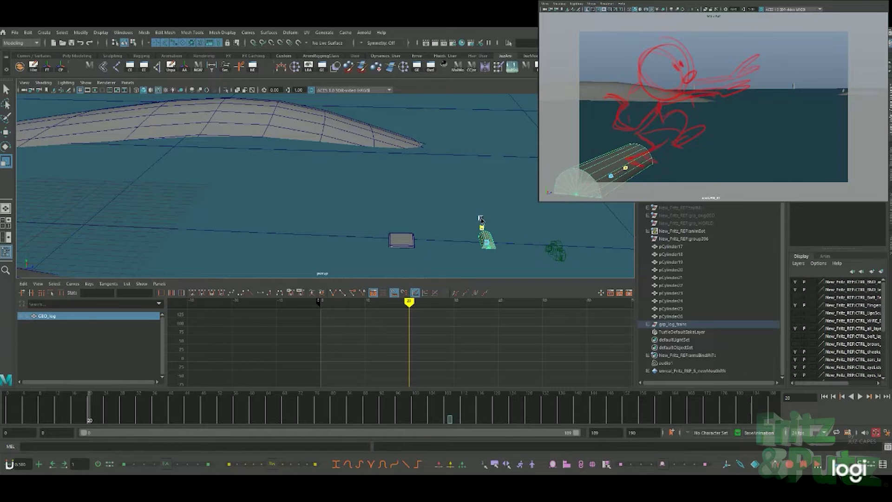
{"action": "key", "text": "w"}
{"action": "left_click_drag", "start_coordinate": [522, 243], "coordinate": [536, 244]}
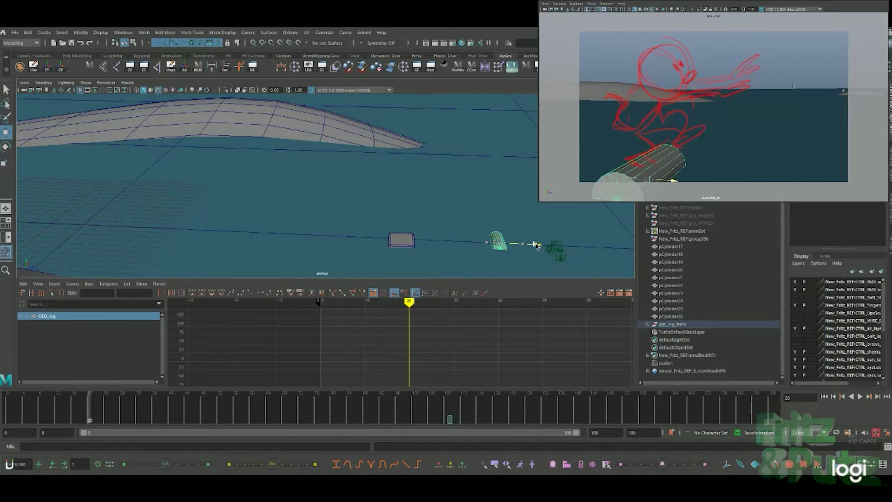
{"action": "key", "text": "ctrl+z"}
{"action": "key", "text": "ctrl+z"}
{"action": "key", "text": "ctrl+z"}
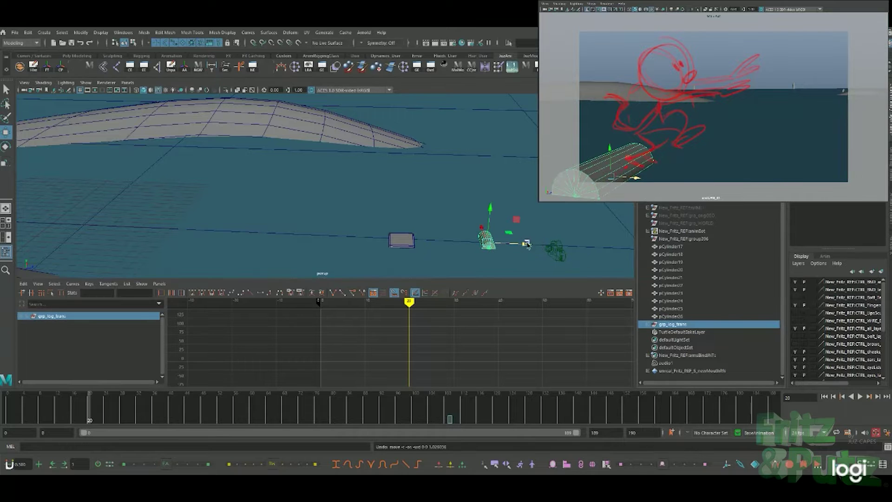
{"action": "left_click_drag", "start_coordinate": [527, 244], "coordinate": [534, 245]}
{"action": "key", "text": "s"}
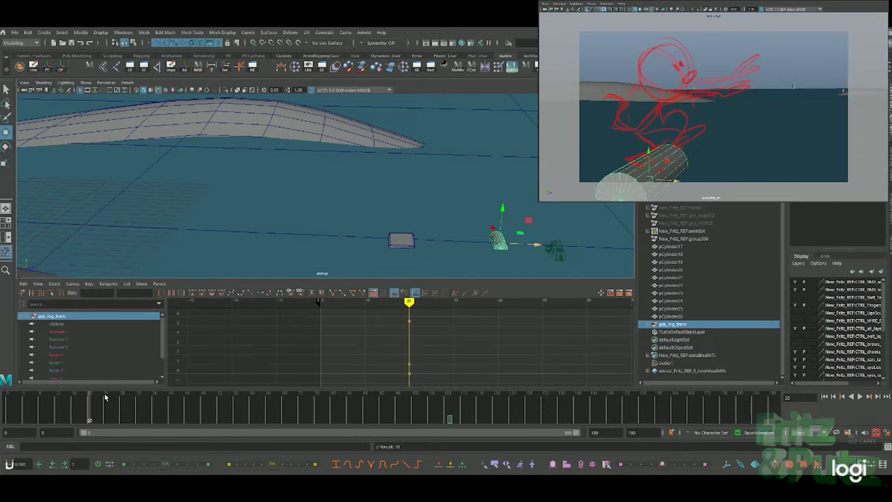
{"action": "mouse_move", "coordinate": [90, 405]}
{"action": "left_mouse_down"}
{"action": "mouse_move", "coordinate": [76, 404]}
{"action": "mouse_move", "coordinate": [158, 410]}
{"action": "mouse_move", "coordinate": [89, 408]}
{"action": "left_mouse_up"}
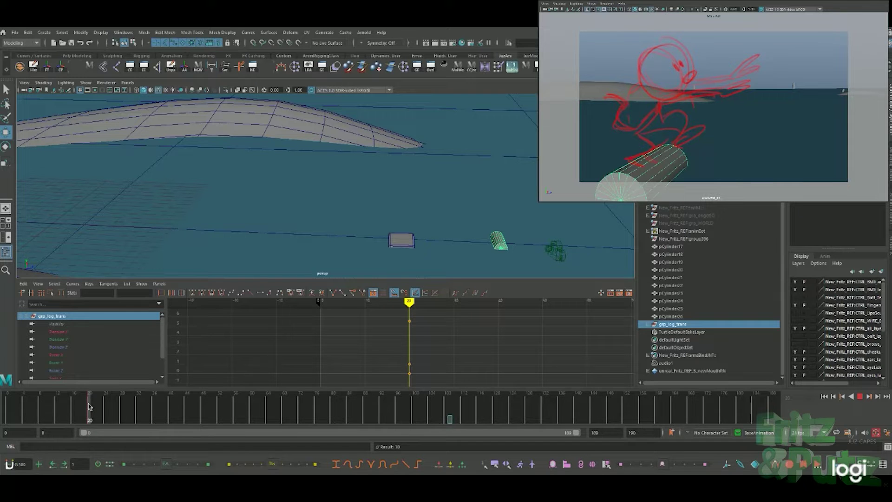
{"action": "mouse_move", "coordinate": [89, 406]}
{"action": "left_mouse_down"}
{"action": "mouse_move", "coordinate": [190, 405]}
{"action": "mouse_move", "coordinate": [65, 412]}
{"action": "mouse_move", "coordinate": [205, 415]}
{"action": "mouse_move", "coordinate": [81, 415]}
{"action": "mouse_move", "coordinate": [106, 415]}
{"action": "left_mouse_up"}
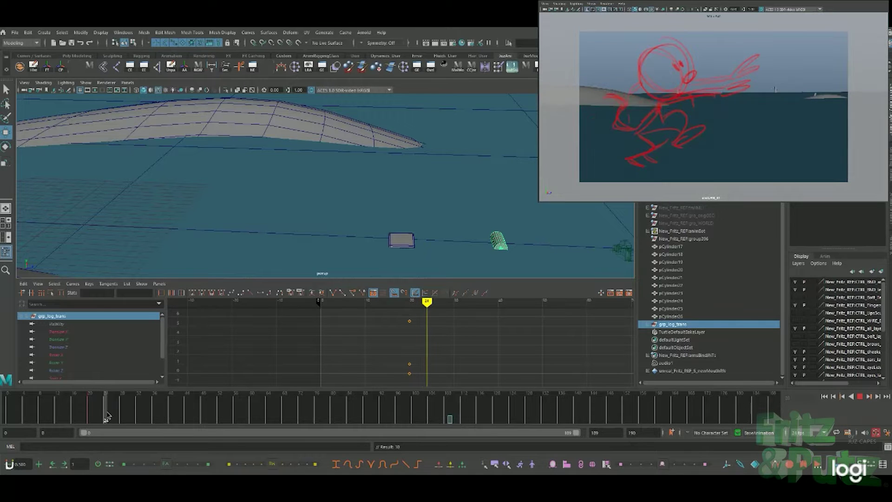
Step: Duplicate the log group, shift the copy right along X, and rename it grp_log_trans_02
{"action": "left_click", "coordinate": [499, 240]}
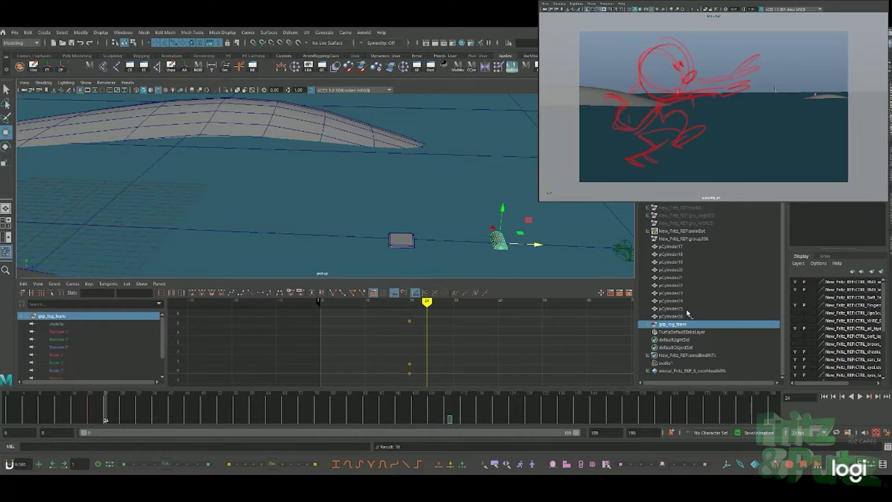
{"action": "key", "text": "ctrl+d"}
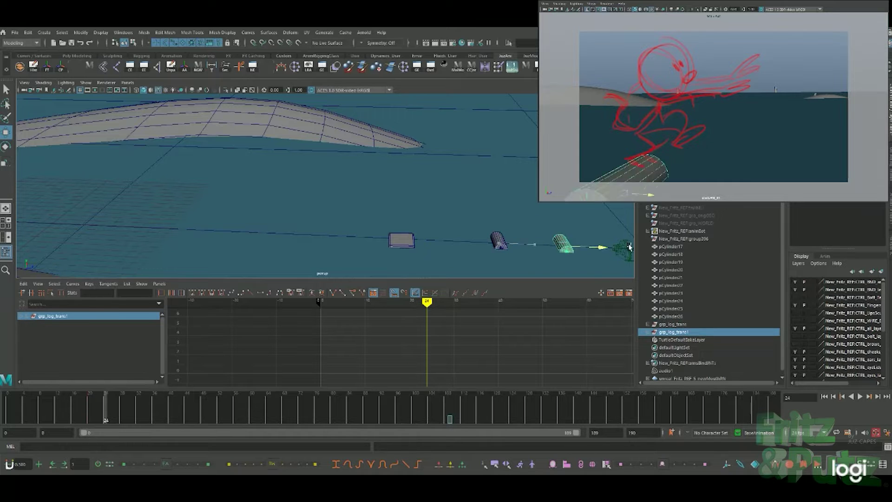
{"action": "left_click_drag", "start_coordinate": [535, 244], "coordinate": [573, 236]}
{"action": "middle_click_drag", "start_coordinate": [573, 237], "coordinate": [477, 212], "text": "alt"}
{"action": "double_click", "coordinate": [689, 324]}
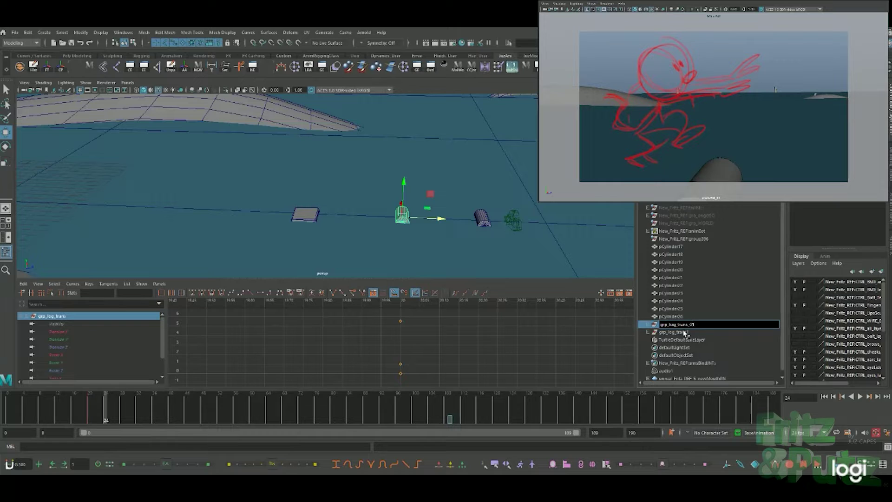
{"action": "double_click", "coordinate": [684, 332]}
{"action": "type", "text": "_02"}
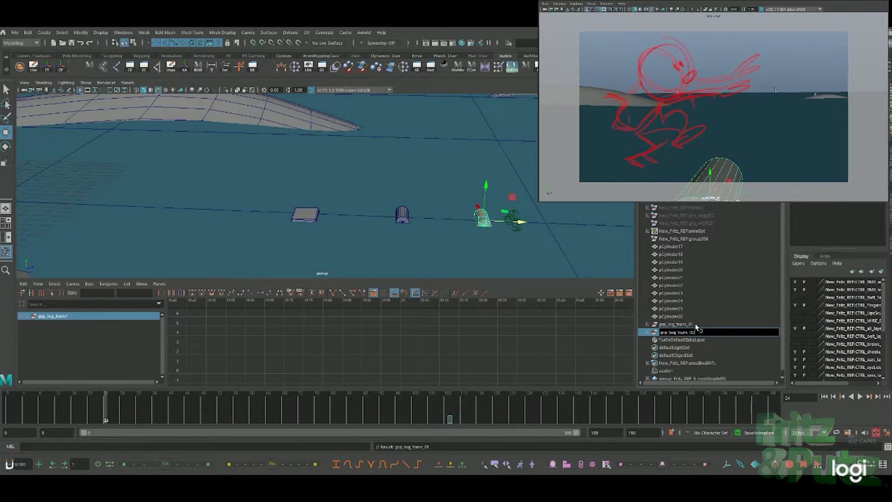
{"action": "key", "text": "Return"}
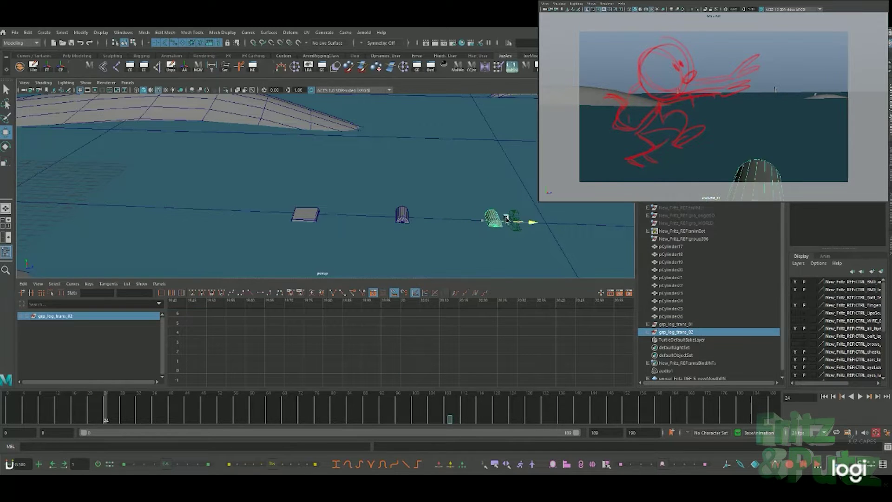
Step: Play back, step to frame 37, and slide the second log right along the ground
{"action": "left_click_drag", "start_coordinate": [520, 222], "coordinate": [506, 221]}
{"action": "key", "text": "e"}
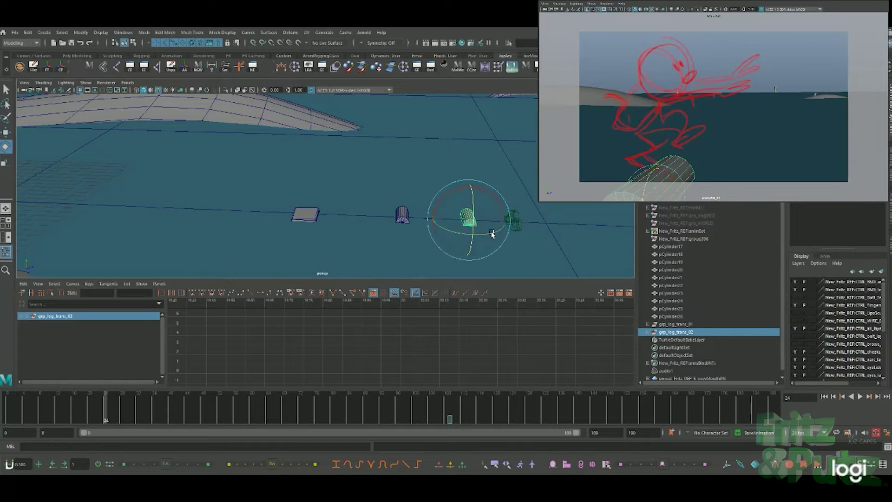
{"action": "key", "text": "alt+v"}
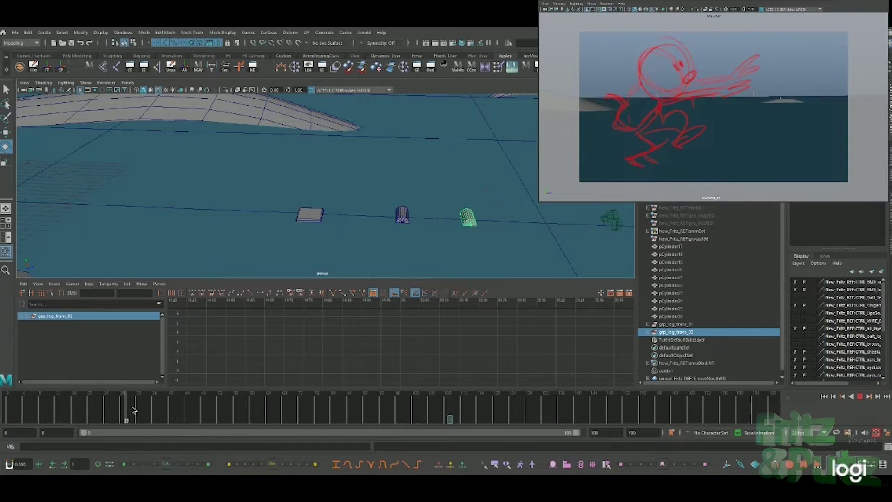
{"action": "left_click_drag", "start_coordinate": [161, 409], "coordinate": [159, 409]}
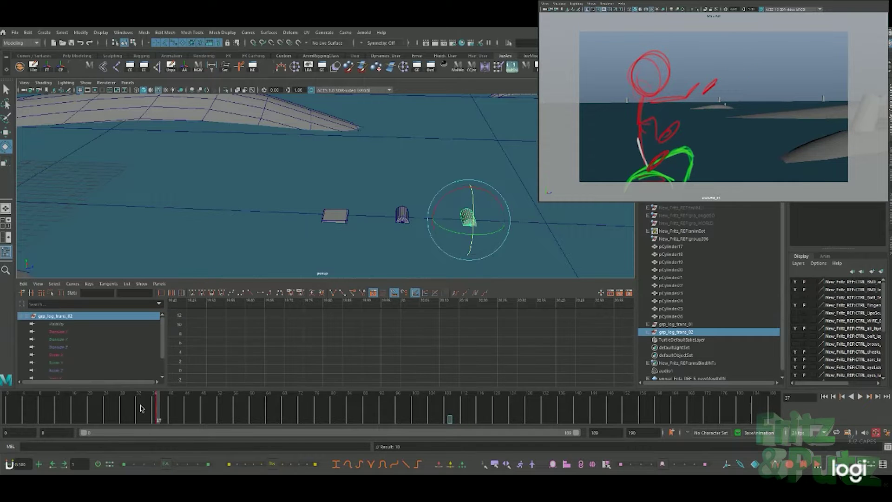
{"action": "mouse_move", "coordinate": [142, 409]}
{"action": "left_mouse_down"}
{"action": "mouse_move", "coordinate": [108, 409]}
{"action": "mouse_move", "coordinate": [162, 412]}
{"action": "left_mouse_up"}
{"action": "key", "text": "w"}
{"action": "left_click_drag", "start_coordinate": [577, 249], "coordinate": [539, 252], "text": "alt"}
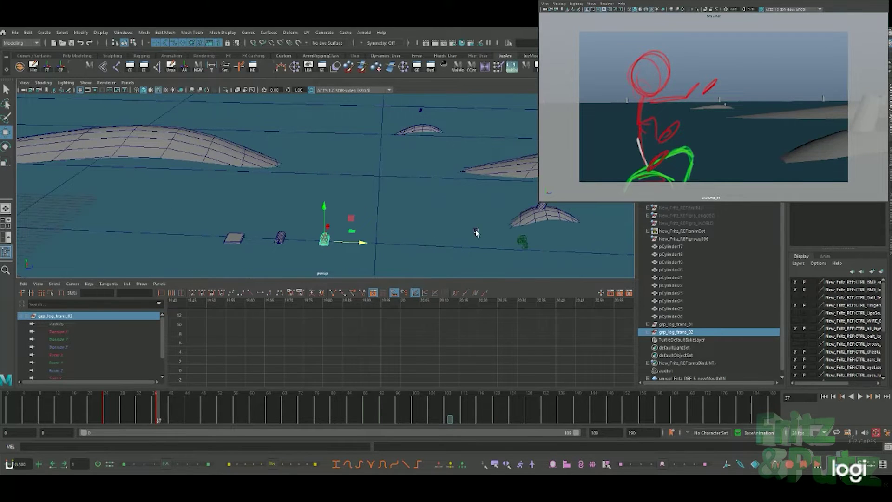
{"action": "middle_click_drag", "start_coordinate": [431, 251], "coordinate": [558, 252]}
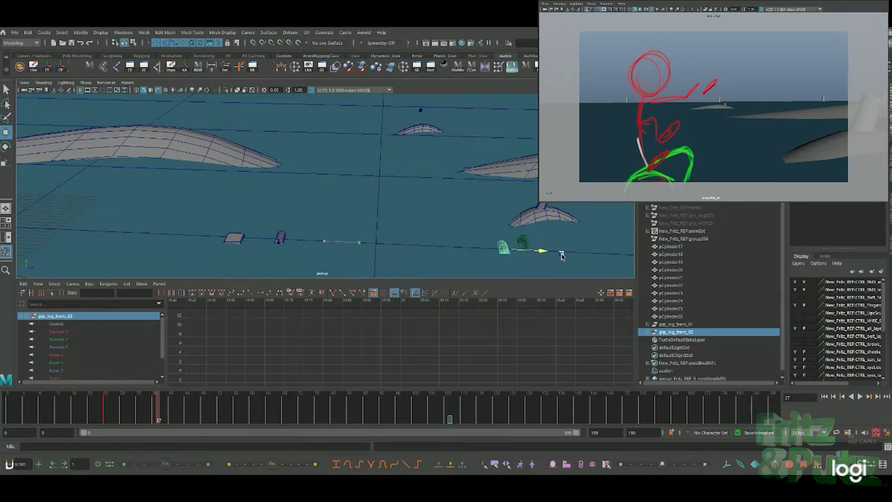
{"action": "mouse_move", "coordinate": [558, 251]}
{"action": "left_mouse_down", "text": "alt"}
{"action": "mouse_move", "coordinate": [462, 199]}
{"action": "mouse_move", "coordinate": [475, 190]}
{"action": "mouse_move", "coordinate": [522, 211]}
{"action": "mouse_move", "coordinate": [523, 239]}
{"action": "left_mouse_up", "text": "alt"}
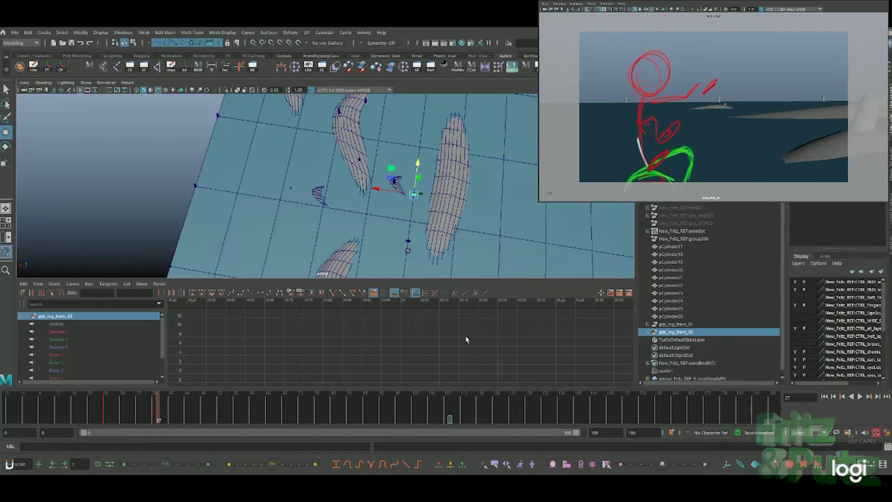
Step: Slide the second log into the camera view, rotate it to match the sketch, and key it
{"action": "left_click_drag", "start_coordinate": [391, 191], "coordinate": [381, 195]}
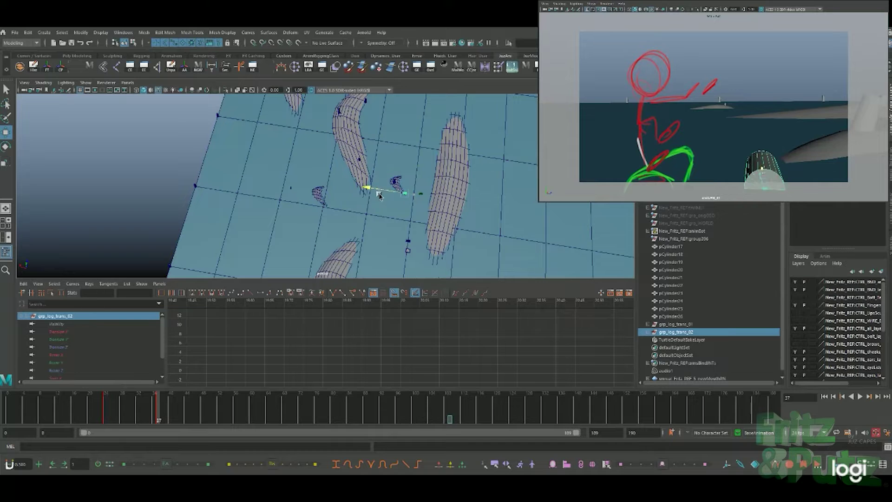
{"action": "key", "text": "e"}
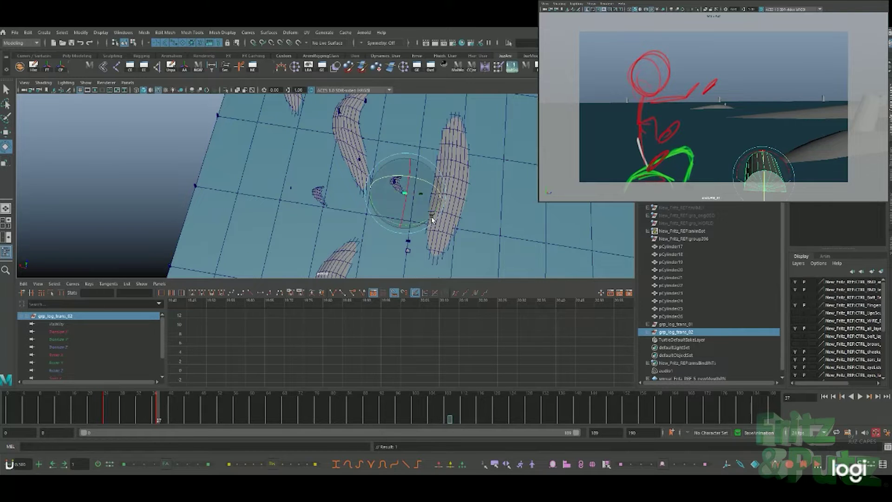
{"action": "left_click_drag", "start_coordinate": [418, 201], "coordinate": [437, 212]}
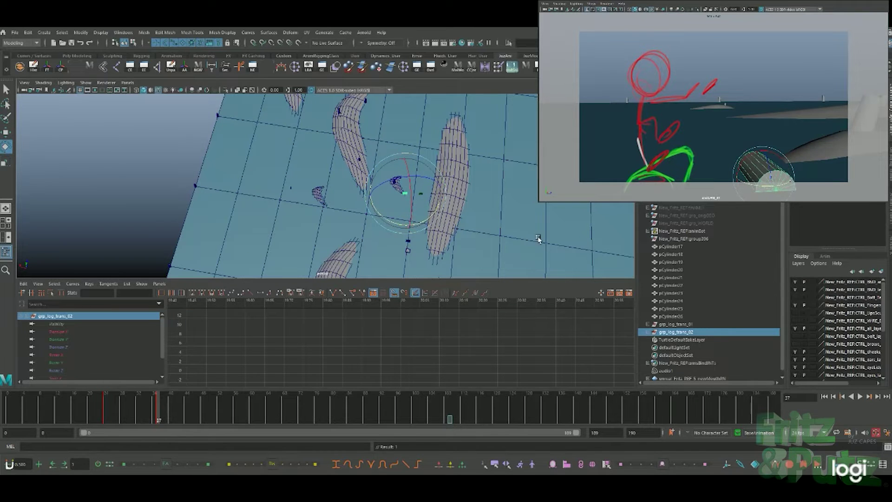
{"action": "mouse_move", "coordinate": [537, 239]}
{"action": "left_mouse_down", "text": "alt"}
{"action": "mouse_move", "coordinate": [466, 239]}
{"action": "mouse_move", "coordinate": [479, 214]}
{"action": "mouse_move", "coordinate": [491, 210]}
{"action": "mouse_move", "coordinate": [472, 177]}
{"action": "mouse_move", "coordinate": [468, 185]}
{"action": "mouse_move", "coordinate": [483, 155]}
{"action": "mouse_move", "coordinate": [505, 274]}
{"action": "mouse_move", "coordinate": [476, 319]}
{"action": "left_mouse_up", "text": "alt"}
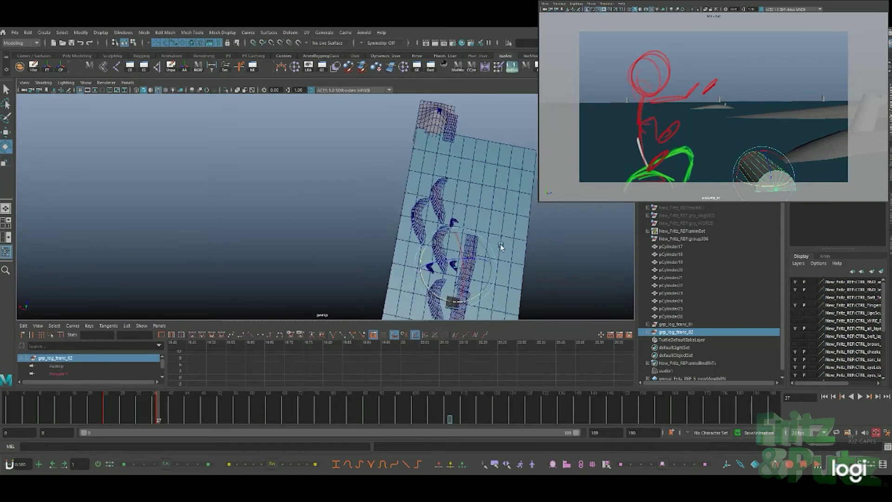
{"action": "key", "text": "w"}
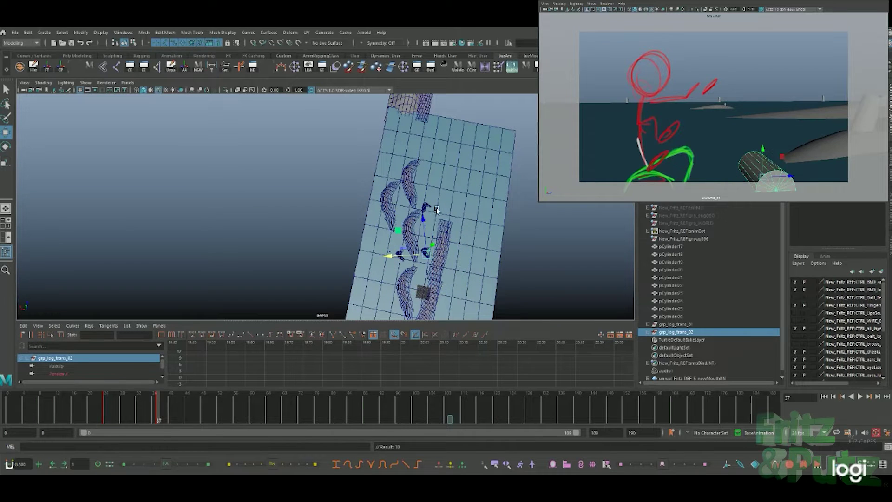
{"action": "left_click_drag", "start_coordinate": [392, 254], "coordinate": [417, 95]}
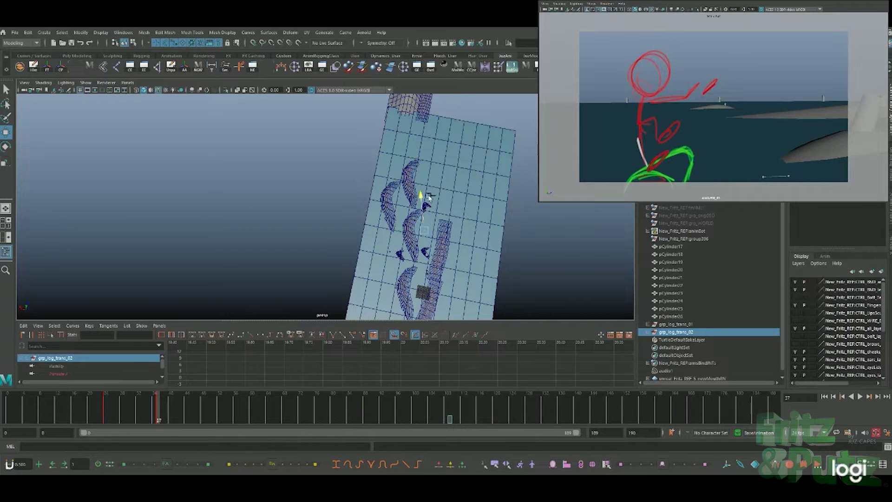
{"action": "key", "text": "ctrl+z"}
{"action": "key", "text": "e"}
{"action": "key", "text": "s"}
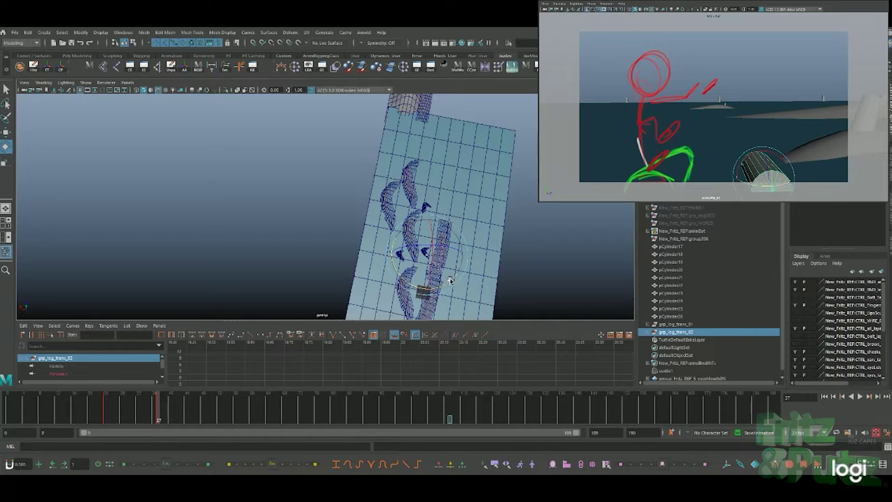
Step: Nudge the log's height to fit the sketch, key it, and replay back to frame 37
{"action": "key", "text": "w"}
{"action": "mouse_move", "coordinate": [429, 220]}
{"action": "left_mouse_down"}
{"action": "mouse_move", "coordinate": [424, 139]}
{"action": "mouse_move", "coordinate": [434, 89]}
{"action": "left_mouse_up"}
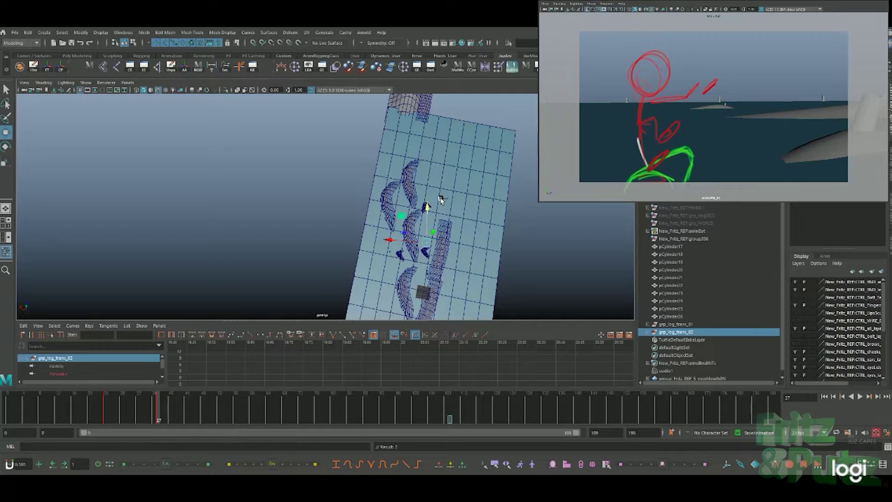
{"action": "key", "text": "ctrl+z"}
{"action": "key", "text": "s"}
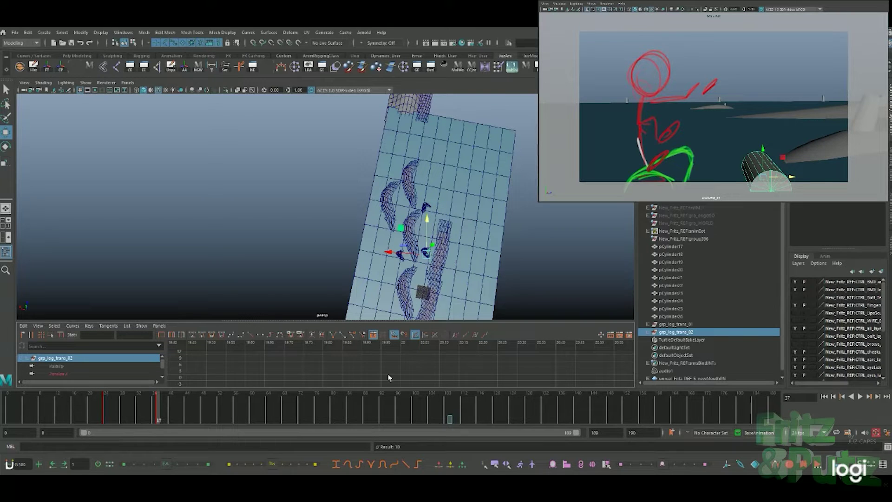
{"action": "left_click_drag", "start_coordinate": [428, 222], "coordinate": [433, 225]}
{"action": "key", "text": "s"}
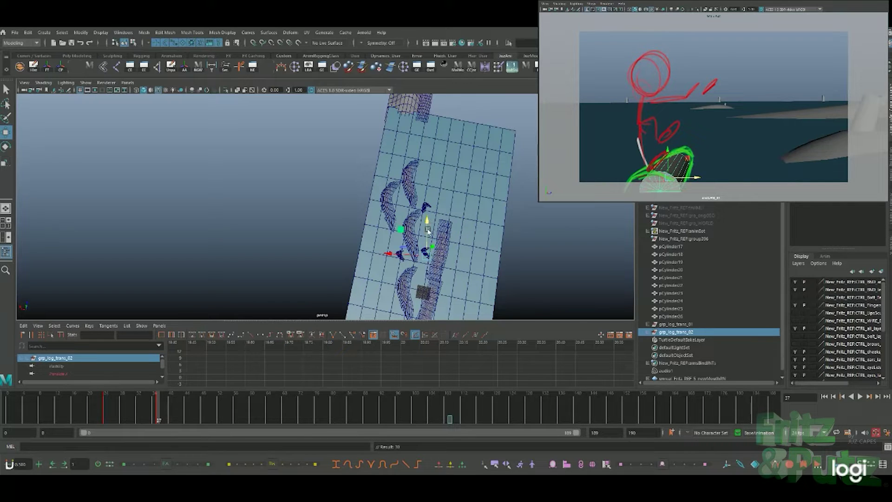
{"action": "key", "text": "alt+v"}
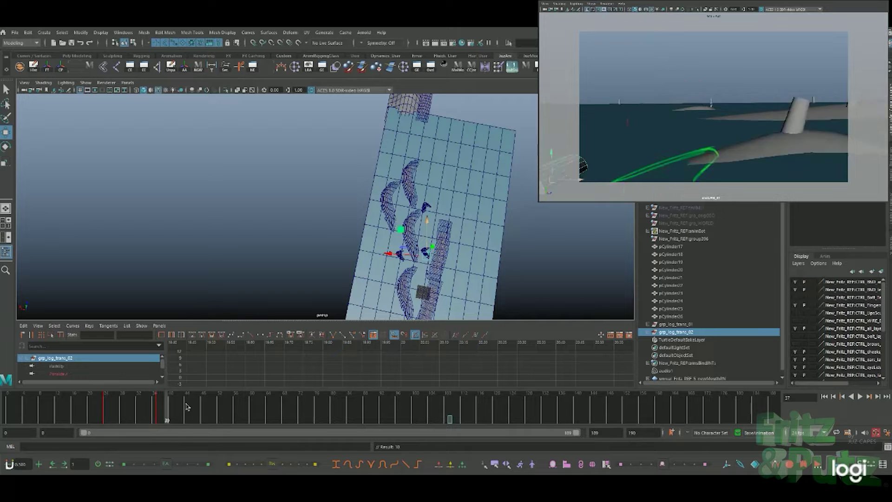
{"action": "left_click_drag", "start_coordinate": [205, 407], "coordinate": [159, 414]}
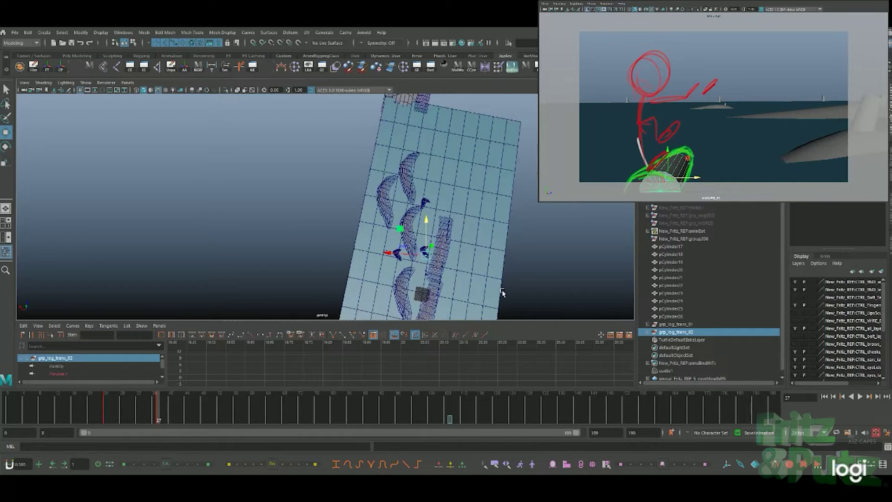
{"action": "left_click_drag", "start_coordinate": [502, 291], "coordinate": [460, 307], "text": "alt"}
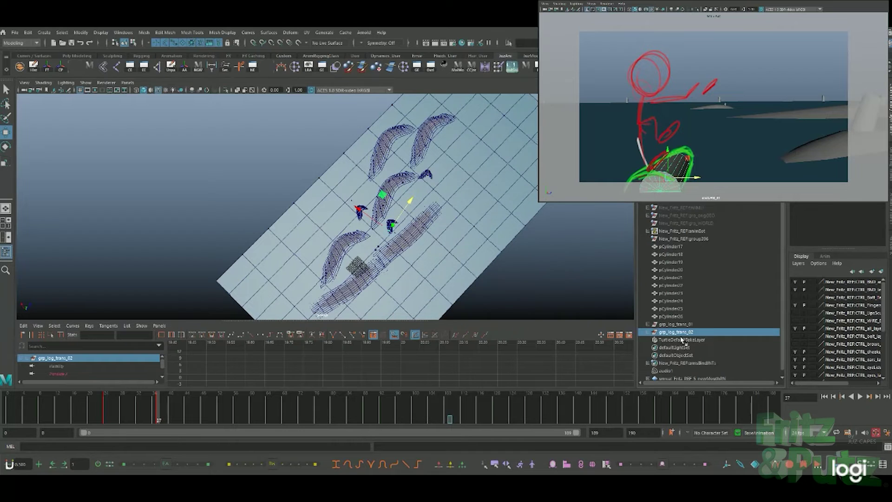
Step: Select the inner grp_log under grp_log_trans_02, rotate it, and key the rotation
{"action": "left_click", "coordinate": [649, 332]}
{"action": "left_click", "coordinate": [672, 340]}
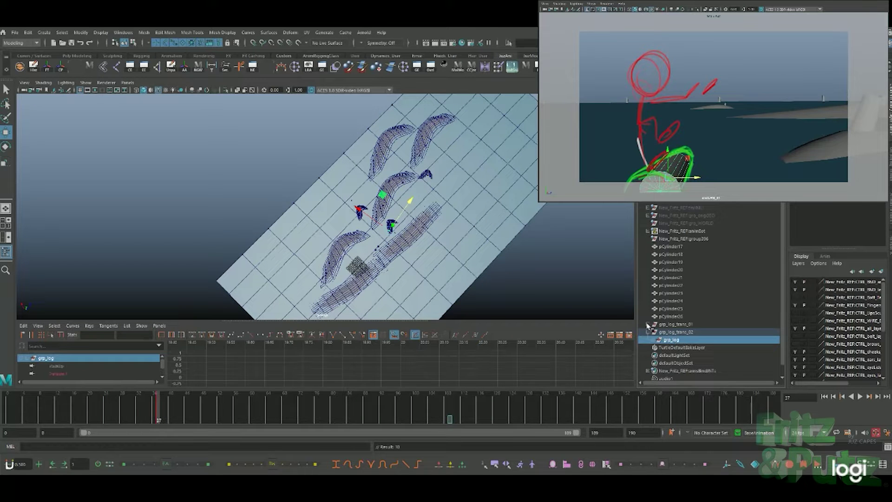
{"action": "mouse_move", "coordinate": [482, 262]}
{"action": "left_mouse_down", "text": "alt"}
{"action": "mouse_move", "coordinate": [362, 245]}
{"action": "mouse_move", "coordinate": [360, 260]}
{"action": "left_mouse_up", "text": "alt"}
{"action": "key", "text": "e"}
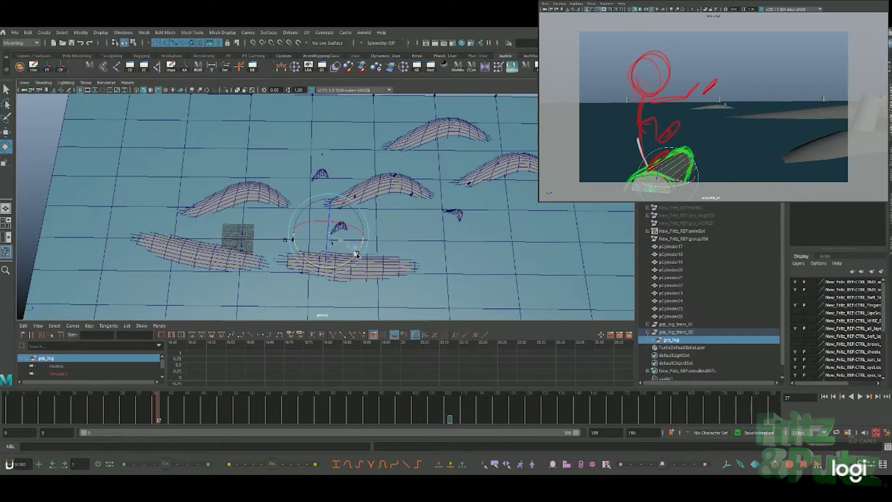
{"action": "key", "text": "s"}
Step: Select grp_log_trans_02, slide it right into the camera view around frame 50, and key it
{"action": "left_click_drag", "start_coordinate": [164, 412], "coordinate": [183, 412]}
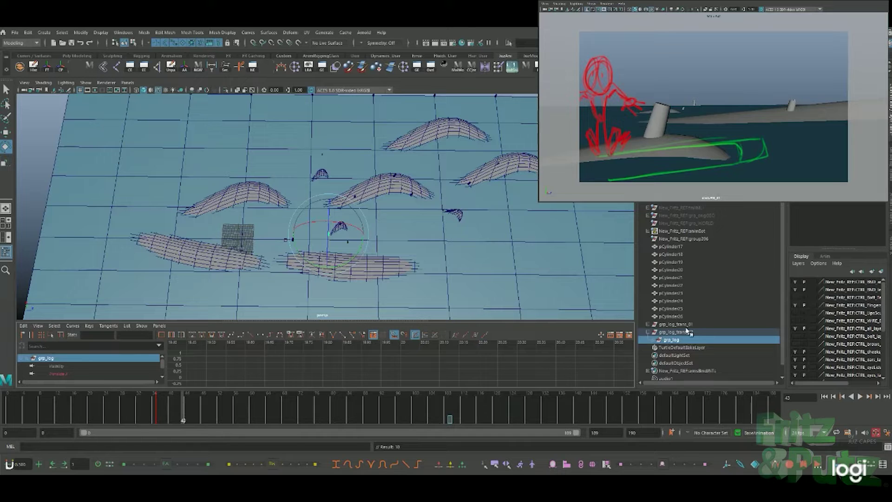
{"action": "key", "text": "Up"}
{"action": "key", "text": "alt+v"}
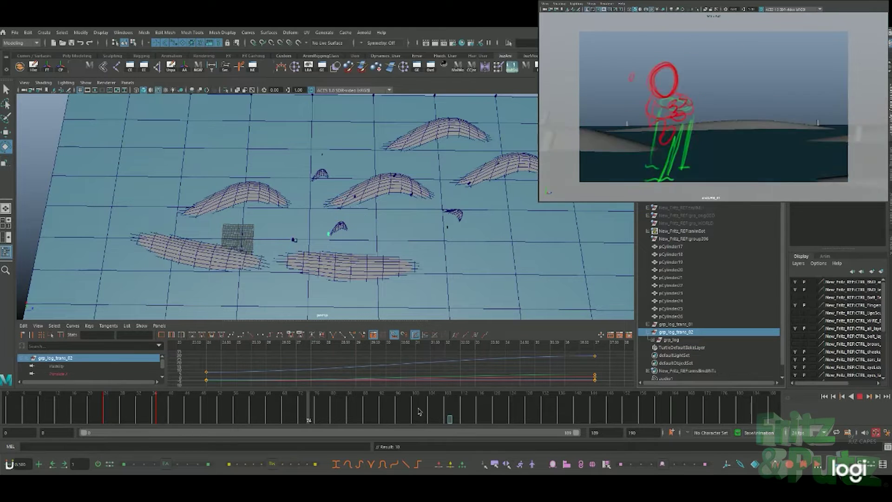
{"action": "left_click_drag", "start_coordinate": [270, 416], "coordinate": [211, 422]}
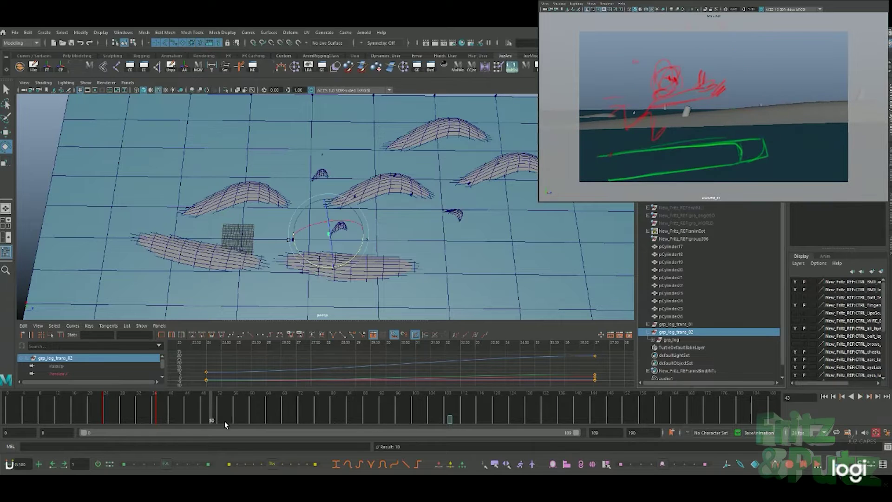
{"action": "key", "text": "w"}
{"action": "left_click_drag", "start_coordinate": [369, 230], "coordinate": [402, 229]}
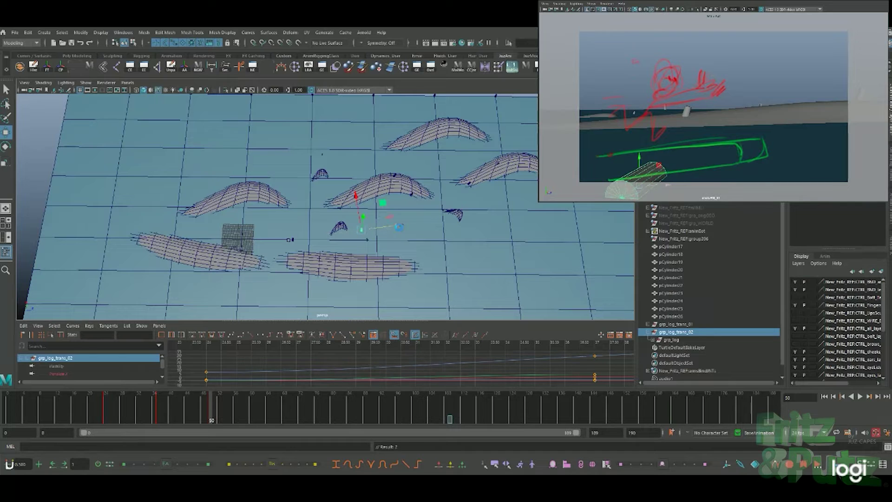
{"action": "key", "text": "s"}
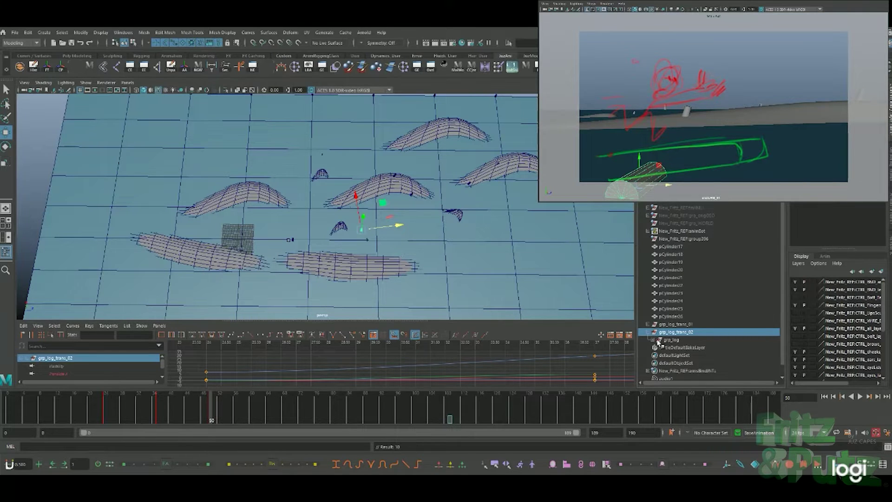
Step: Rotate the log group to match the sketch, then show grp_log_trans_02's curves in an enlarged Graph Editor at frame 43
{"action": "left_click", "coordinate": [671, 340]}
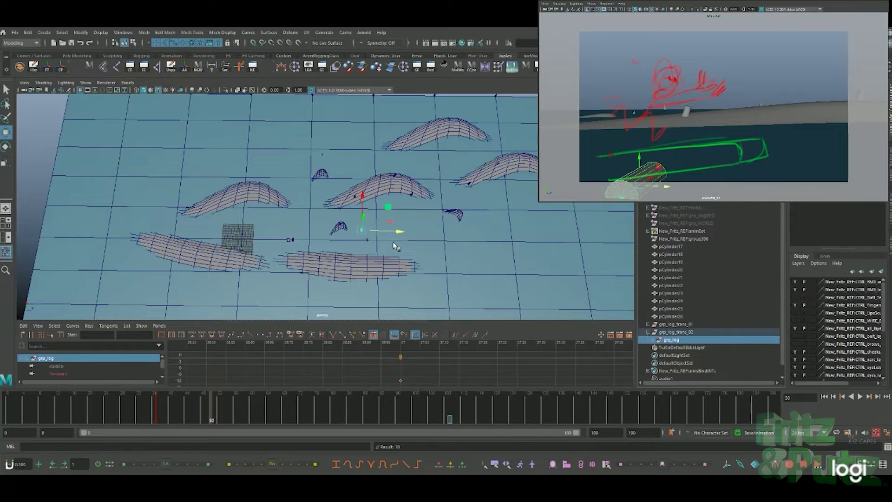
{"action": "key", "text": "e"}
{"action": "left_click_drag", "start_coordinate": [390, 253], "coordinate": [361, 271]}
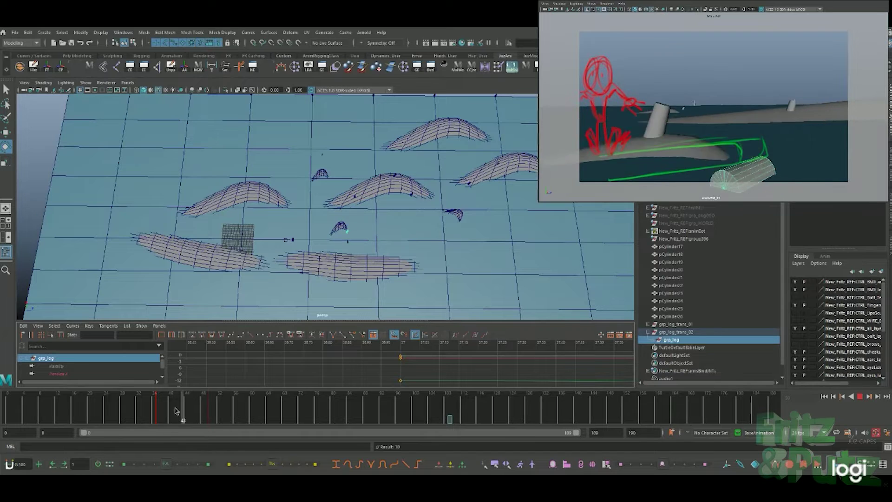
{"action": "left_click_drag", "start_coordinate": [189, 411], "coordinate": [183, 412]}
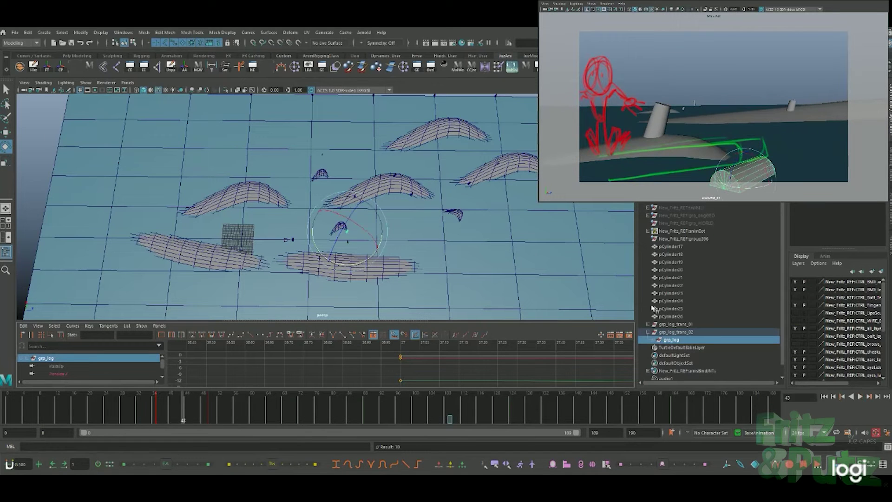
{"action": "left_click", "coordinate": [677, 332]}
{"action": "left_click_drag", "start_coordinate": [451, 322], "coordinate": [452, 236]}
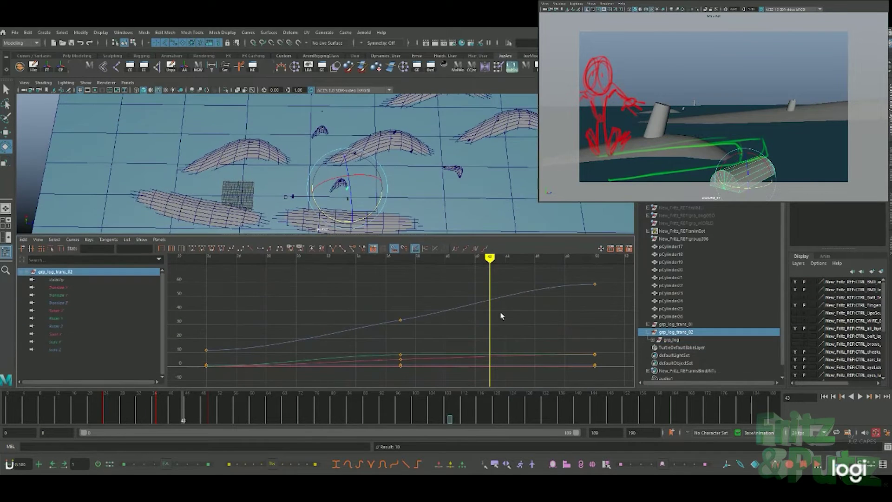
Step: At frame 43, isolate the rotation curves and fit them in the Graph Editor
{"action": "mouse_move", "coordinate": [166, 409]}
{"action": "left_mouse_down"}
{"action": "mouse_move", "coordinate": [213, 410]}
{"action": "mouse_move", "coordinate": [158, 411]}
{"action": "left_mouse_up"}
{"action": "left_click", "coordinate": [180, 410]}
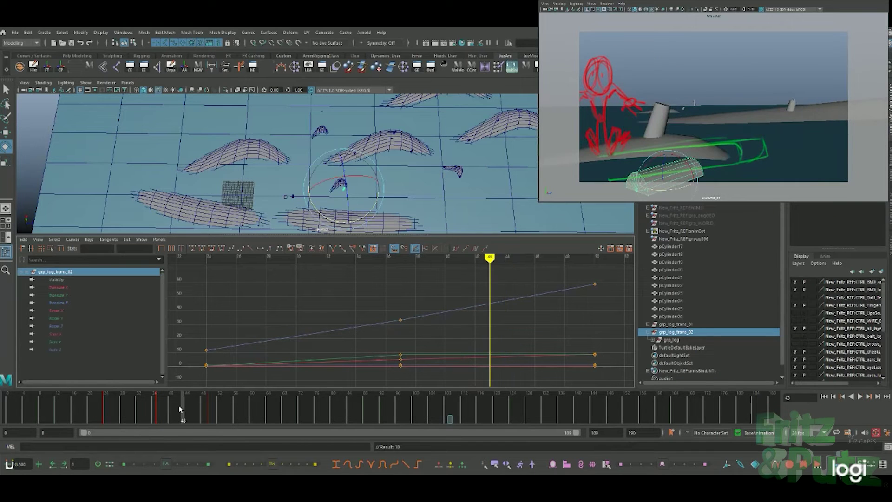
{"action": "left_click_drag", "start_coordinate": [64, 311], "coordinate": [67, 326]}
{"action": "key", "text": "f"}
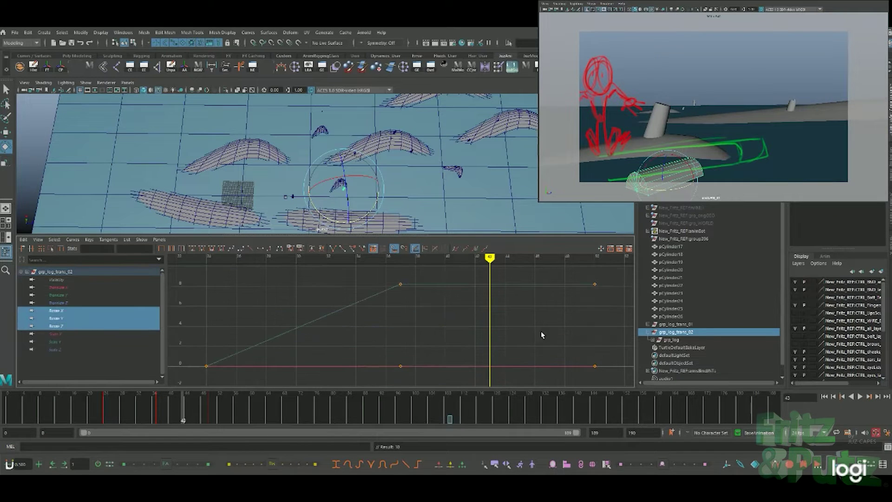
{"action": "scroll", "coordinate": [532, 305], "scroll_direction": "down", "scroll_amount": 3}
{"action": "scroll", "coordinate": [530, 338], "scroll_direction": "down", "scroll_amount": 3}
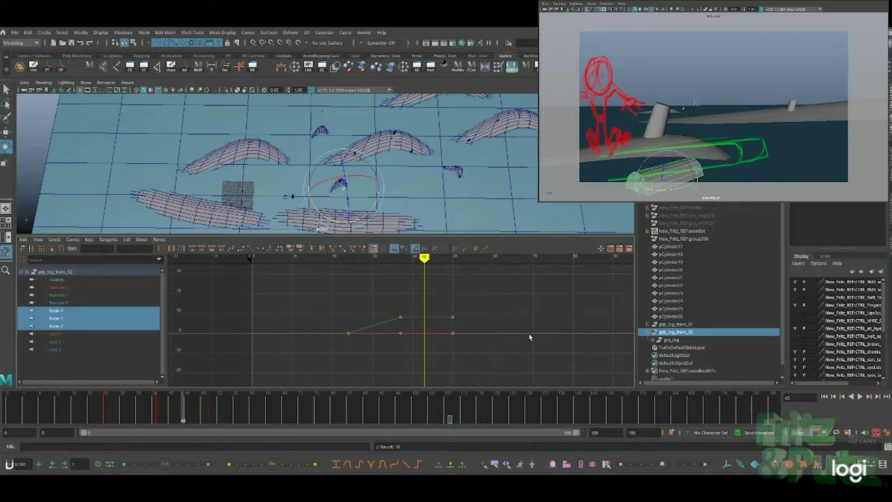
Step: Make grp_log's rotation curves linear, key rotation at frame 43, then view grp_log_trans_01's keys
{"action": "left_click", "coordinate": [672, 341]}
{"action": "right_click_drag", "start_coordinate": [596, 353], "coordinate": [332, 275], "text": "alt"}
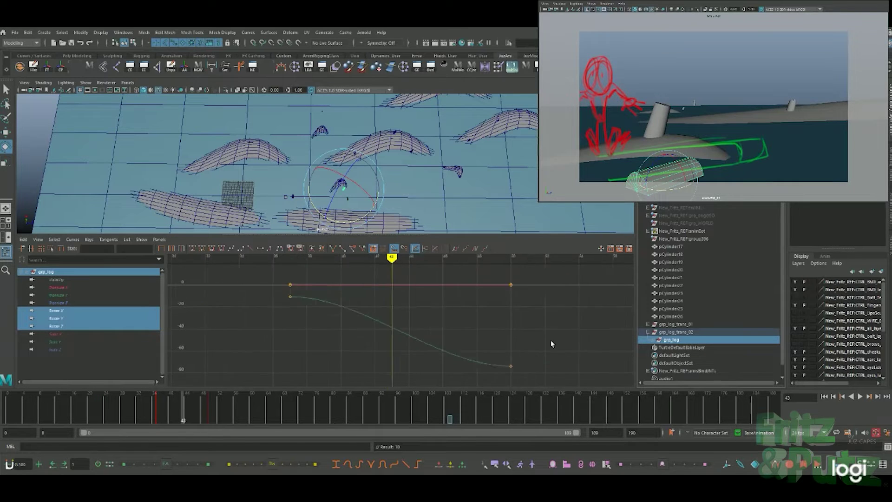
{"action": "left_click", "coordinate": [257, 250]}
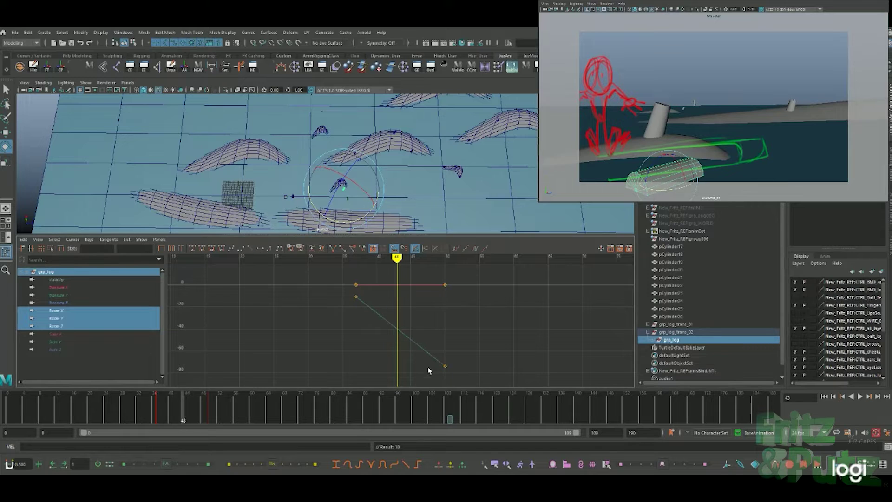
{"action": "key", "text": "s"}
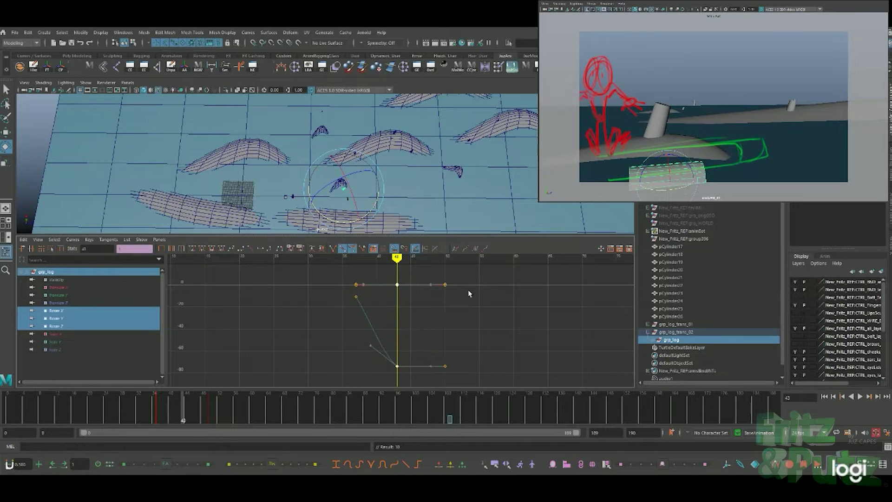
{"action": "mouse_move", "coordinate": [172, 413]}
{"action": "left_mouse_down"}
{"action": "mouse_move", "coordinate": [222, 411]}
{"action": "mouse_move", "coordinate": [217, 400]}
{"action": "left_mouse_up"}
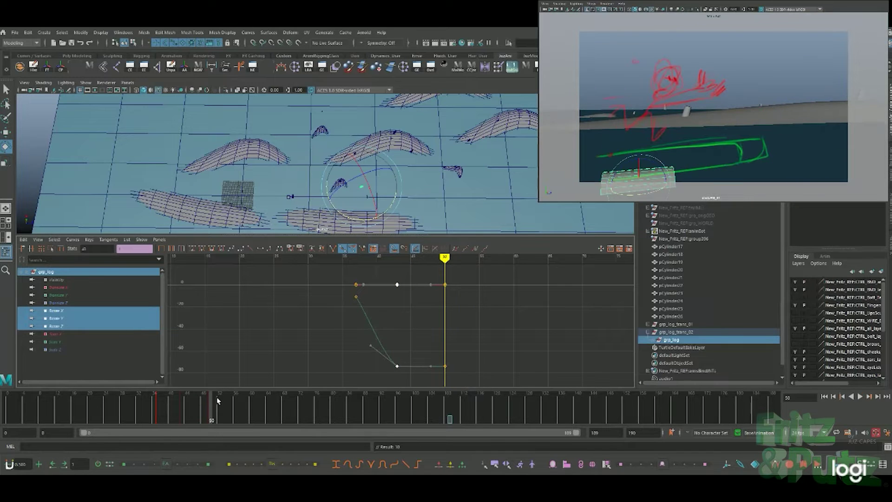
{"action": "left_click", "coordinate": [683, 325]}
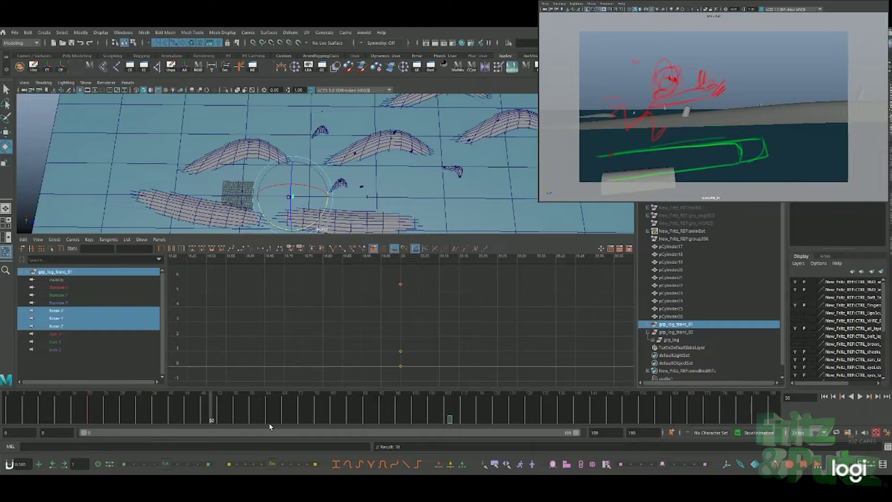
{"action": "mouse_move", "coordinate": [181, 412]}
{"action": "left_mouse_down"}
{"action": "mouse_move", "coordinate": [158, 411]}
{"action": "mouse_move", "coordinate": [211, 406]}
{"action": "left_mouse_up"}
Step: Show grp_log_trans_02's rotation curves, preview playback, and set the current frame to 60
{"action": "left_click", "coordinate": [678, 333]}
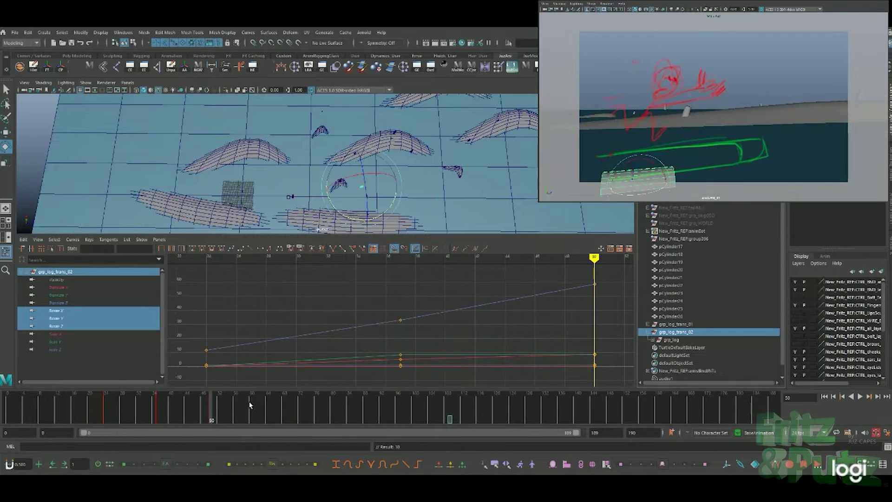
{"action": "middle_click_drag", "start_coordinate": [550, 322], "coordinate": [523, 334], "text": "alt"}
{"action": "scroll", "coordinate": [400, 321], "scroll_direction": "down", "scroll_amount": 5}
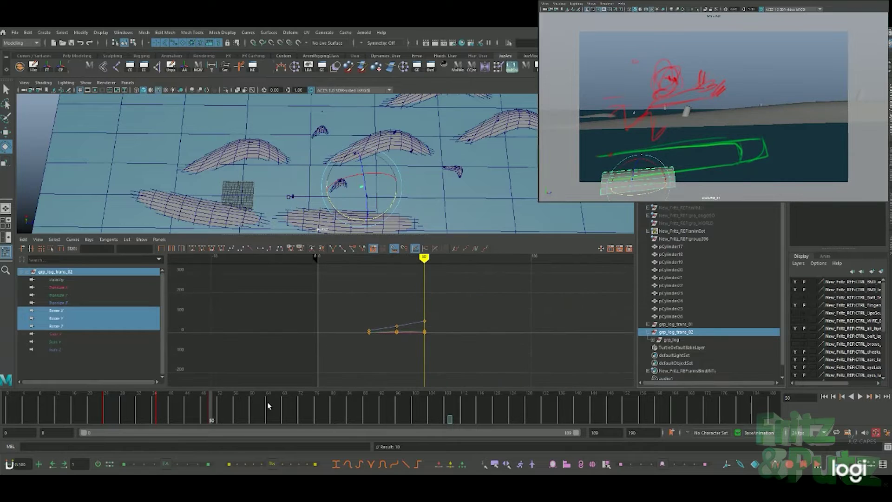
{"action": "key", "text": "alt+v"}
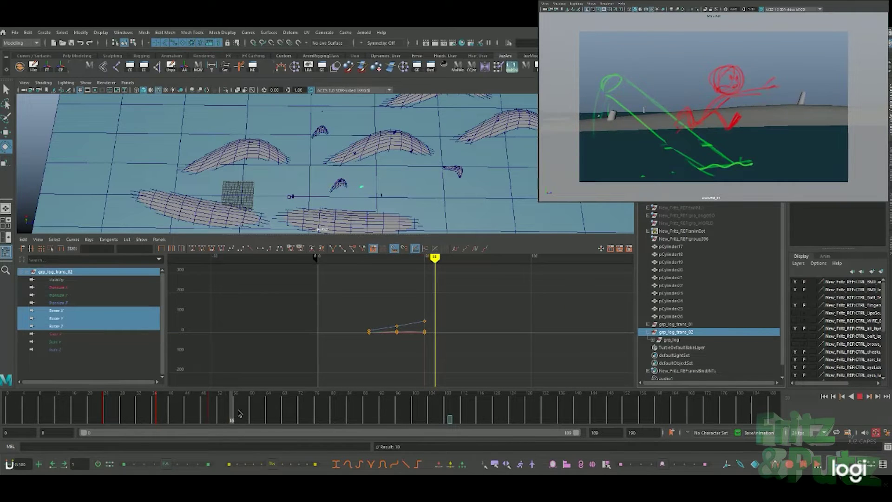
{"action": "key", "text": "alt+v"}
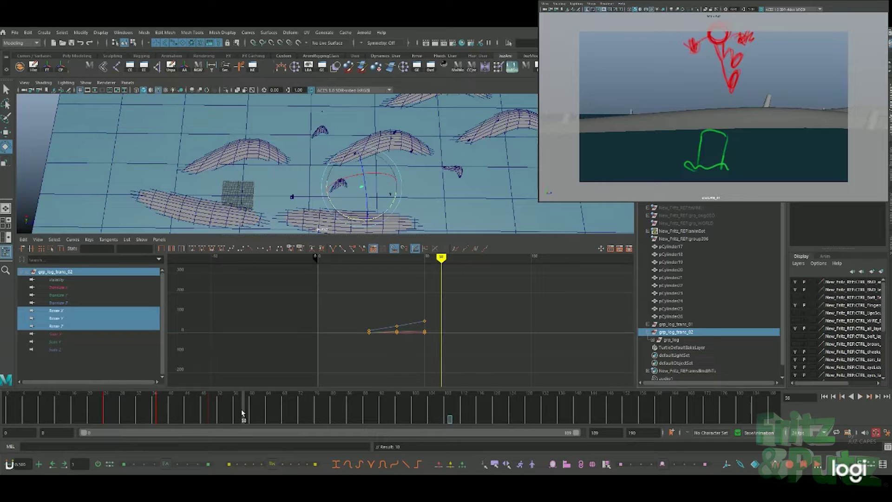
{"action": "left_click_drag", "start_coordinate": [246, 415], "coordinate": [252, 415]}
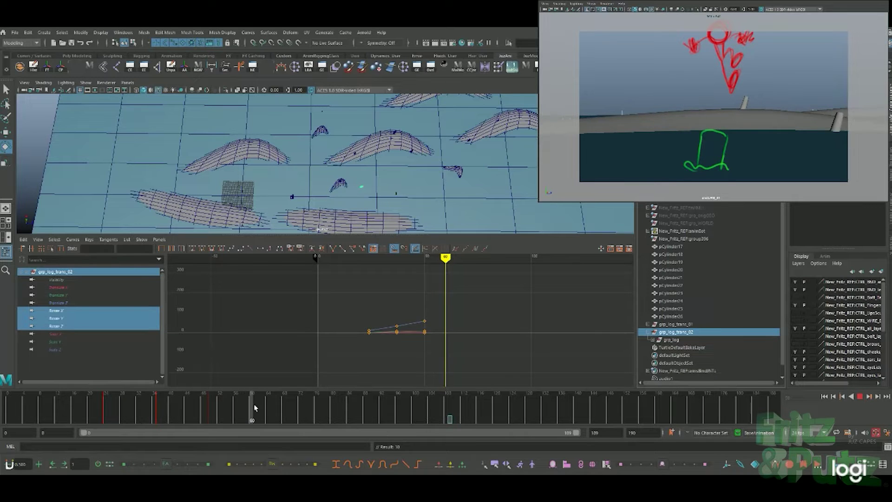
Step: Select the last two rotation keys and raise the final key to about 80
{"action": "left_click", "coordinate": [425, 322]}
{"action": "left_click", "coordinate": [427, 326]}
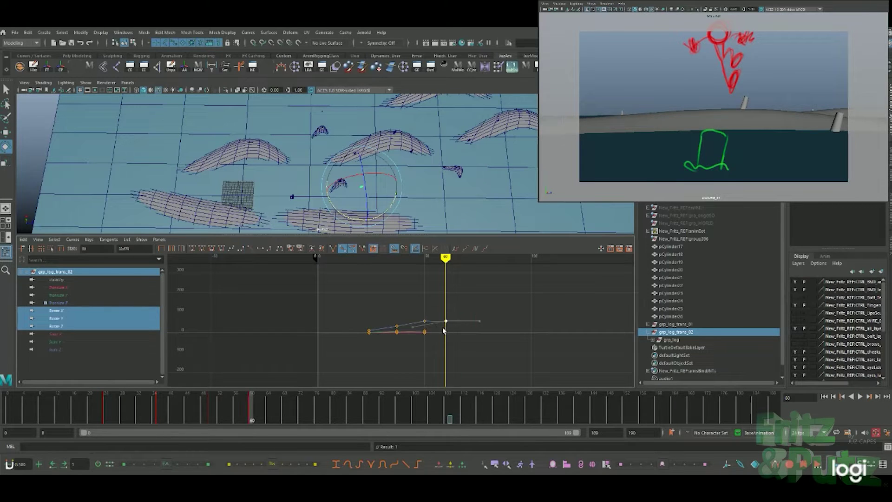
{"action": "left_click_drag", "start_coordinate": [388, 305], "coordinate": [255, 251]}
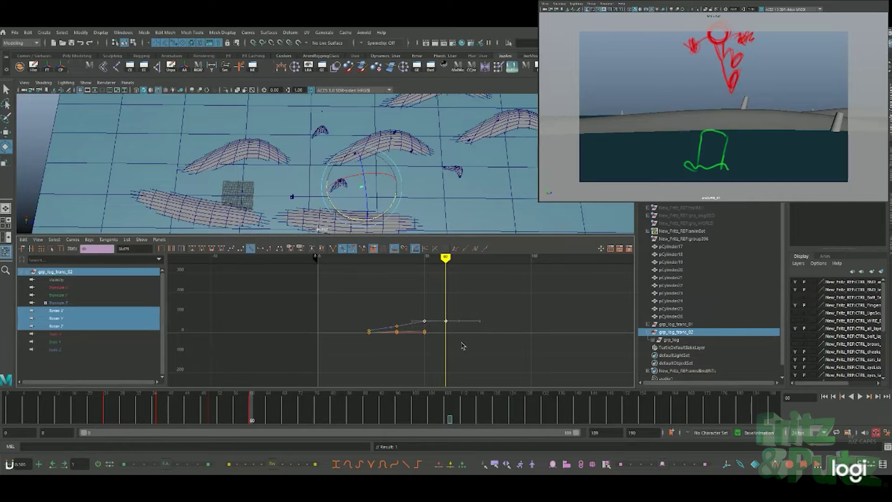
{"action": "key", "text": "f"}
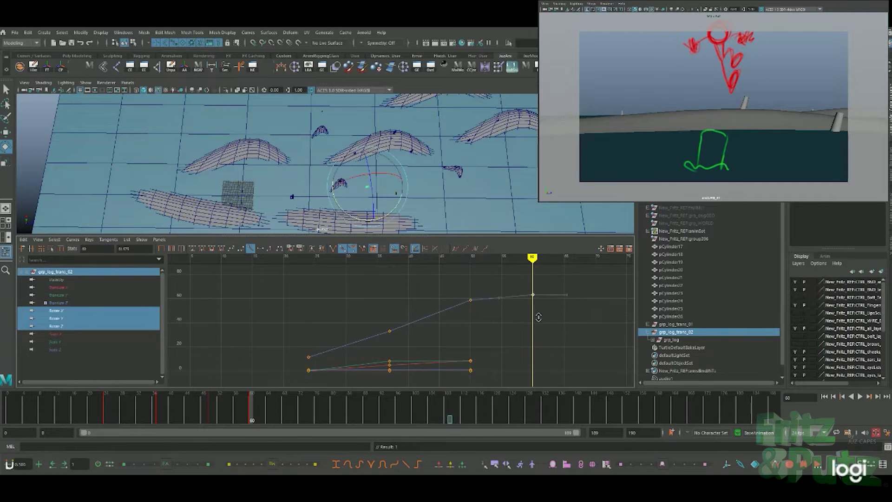
{"action": "mouse_move", "coordinate": [539, 317]}
{"action": "middle_mouse_down"}
{"action": "mouse_move", "coordinate": [542, 129]}
{"action": "mouse_move", "coordinate": [546, 300]}
{"action": "middle_mouse_up"}
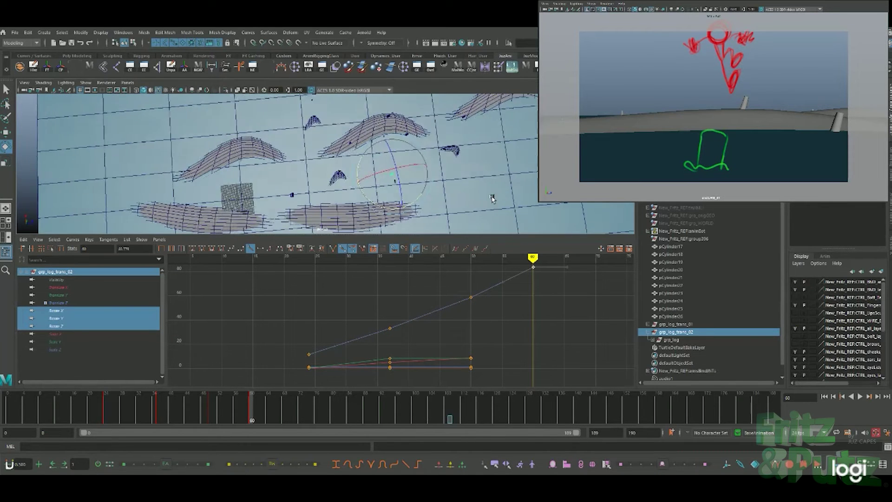
{"action": "left_click_drag", "start_coordinate": [488, 194], "coordinate": [381, 130], "text": "alt"}
{"action": "key", "text": "w"}
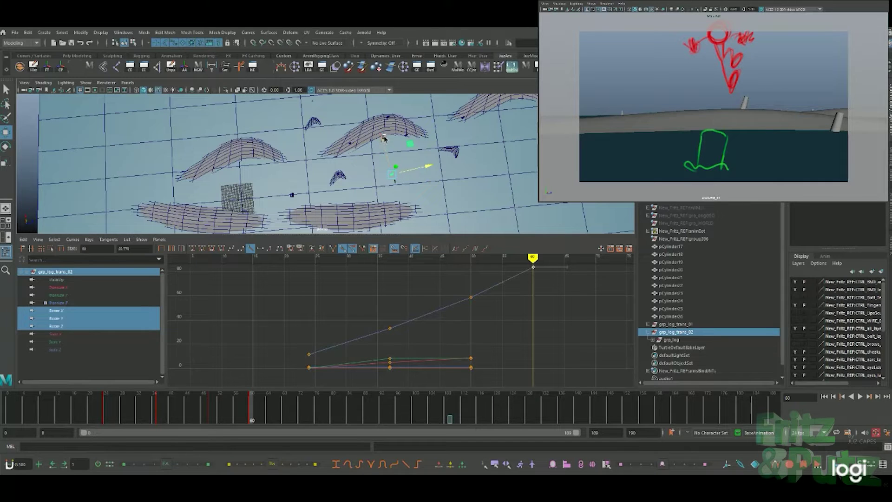
Step: Key the log lifted at frame 60 and moved up into the river at frame 50
{"action": "left_click_drag", "start_coordinate": [384, 138], "coordinate": [379, 130]}
{"action": "key", "text": "s"}
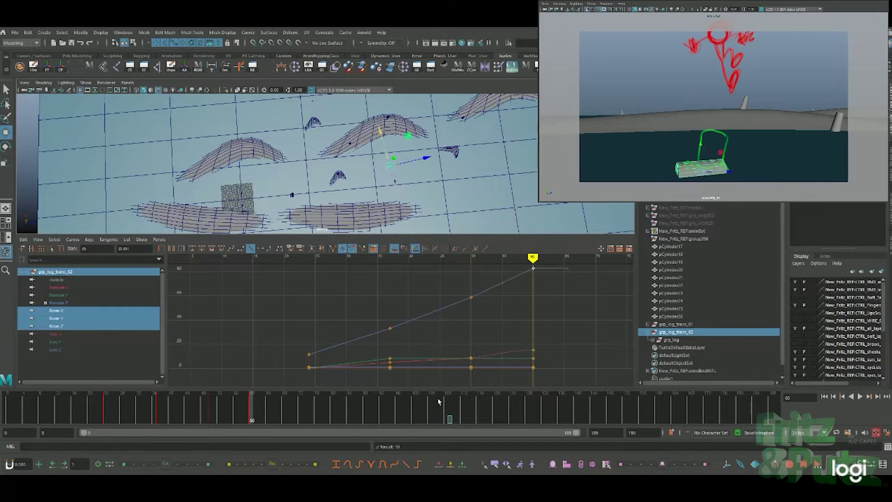
{"action": "left_click_drag", "start_coordinate": [245, 407], "coordinate": [188, 404]}
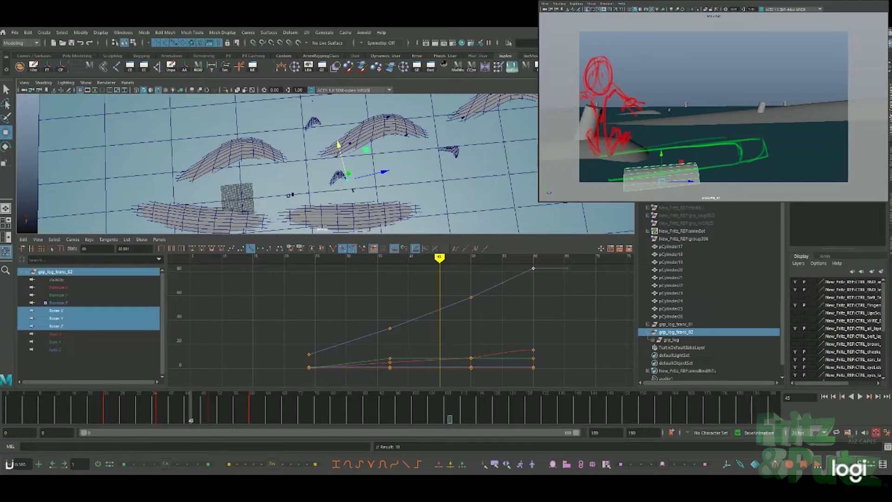
{"action": "mouse_move", "coordinate": [191, 409]}
{"action": "left_mouse_down"}
{"action": "mouse_move", "coordinate": [158, 415]}
{"action": "mouse_move", "coordinate": [209, 404]}
{"action": "left_mouse_up"}
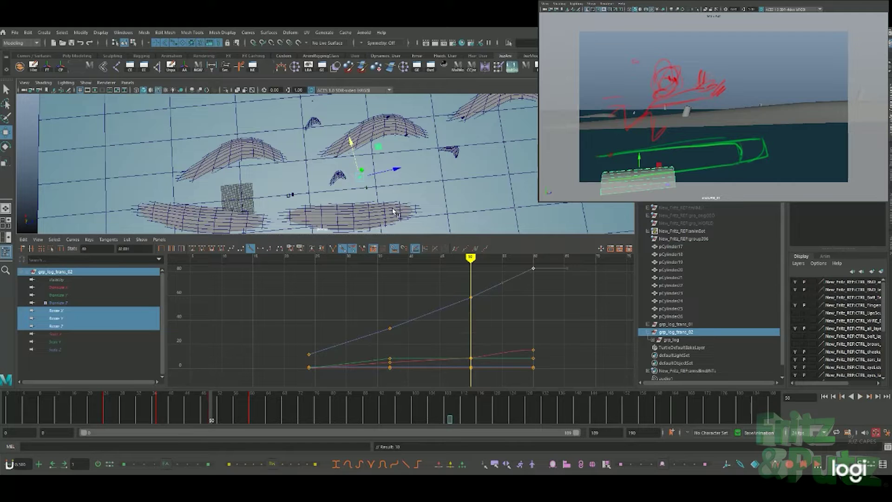
{"action": "left_click_drag", "start_coordinate": [354, 145], "coordinate": [351, 139]}
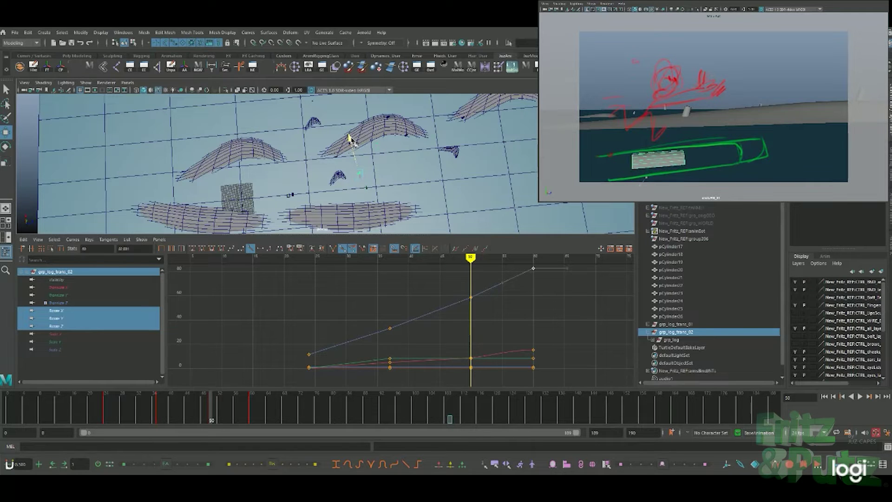
{"action": "key", "text": "s"}
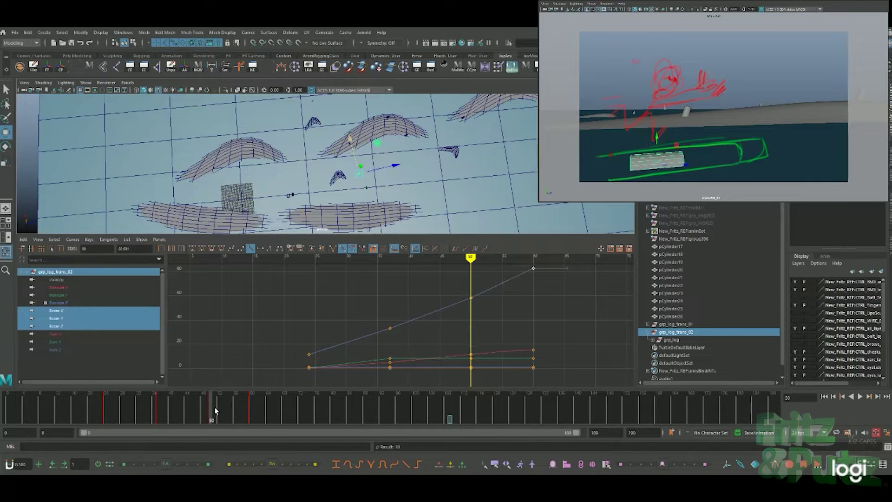
Step: Adjust the log's position at frame 60 and move it to match the sketch at frame 64
{"action": "left_click_drag", "start_coordinate": [214, 414], "coordinate": [254, 413]}
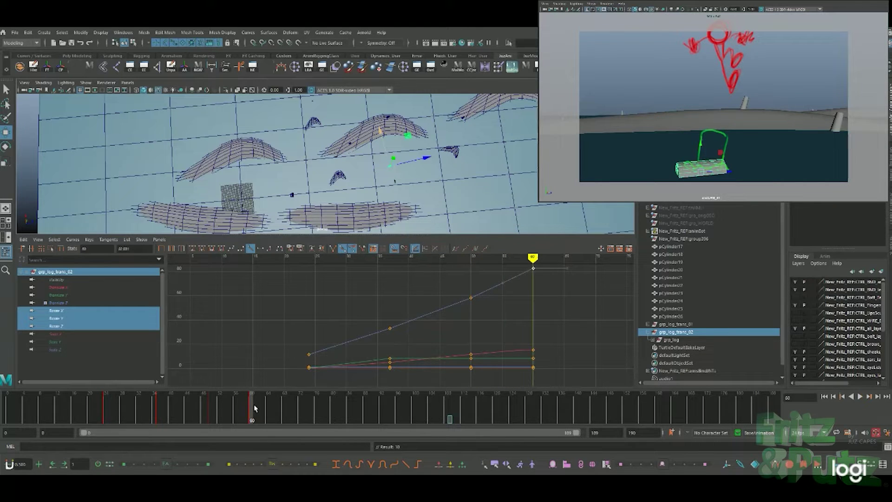
{"action": "left_click_drag", "start_coordinate": [429, 159], "coordinate": [430, 158]}
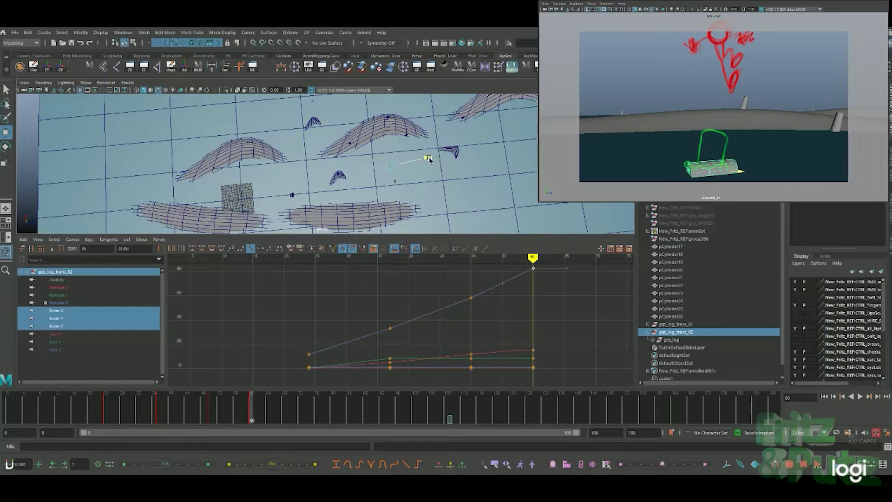
{"action": "key", "text": "ctrl+z"}
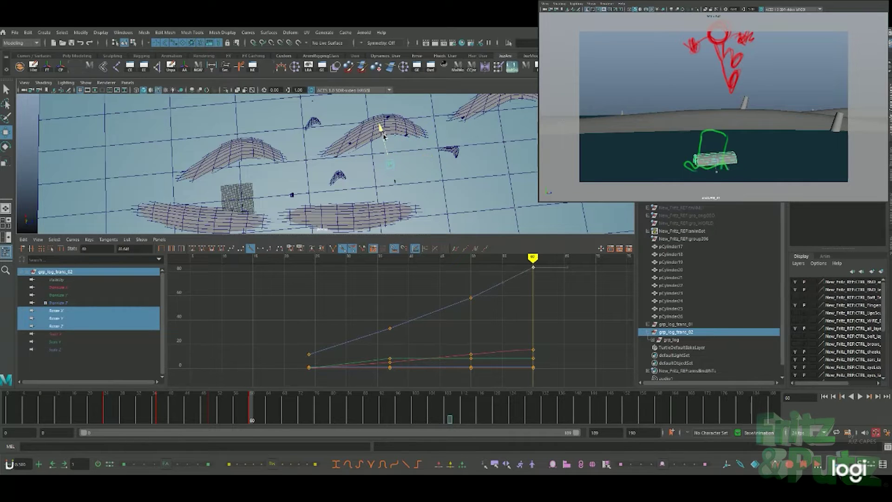
{"action": "left_click_drag", "start_coordinate": [428, 158], "coordinate": [426, 156]}
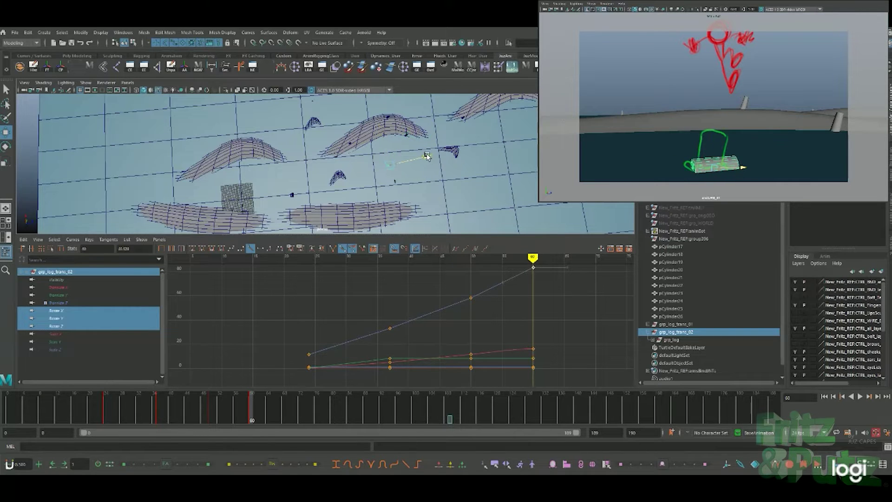
{"action": "left_click_drag", "start_coordinate": [255, 407], "coordinate": [268, 407]}
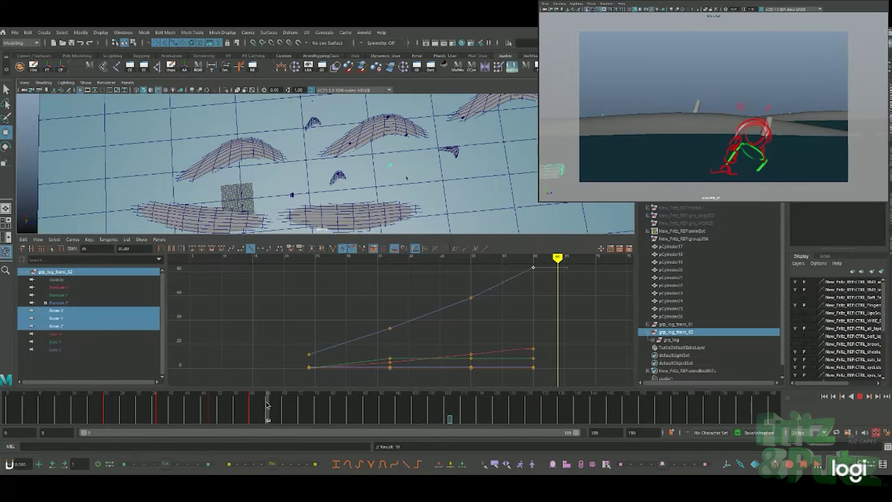
{"action": "left_click_drag", "start_coordinate": [428, 159], "coordinate": [447, 161]}
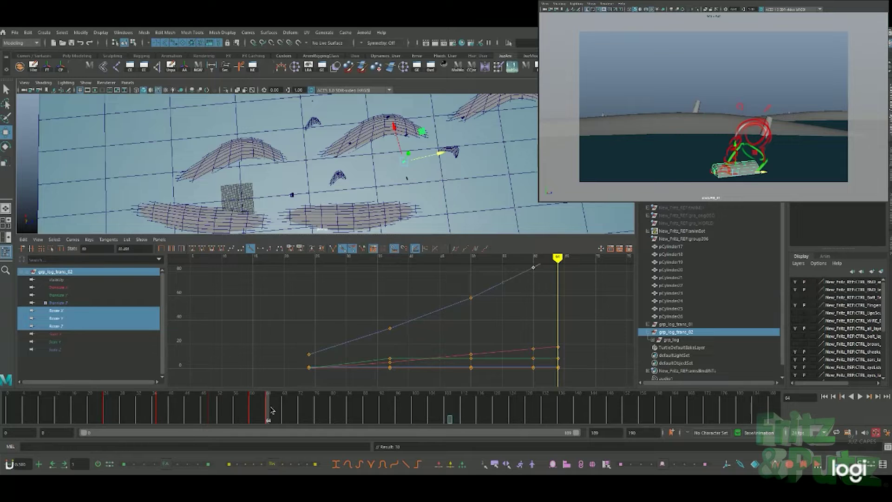
Step: Compare against frame 60, deselect the graph keys, and play back to review the motion
{"action": "left_click_drag", "start_coordinate": [272, 410], "coordinate": [256, 411]}
{"action": "left_click", "coordinate": [329, 350]}
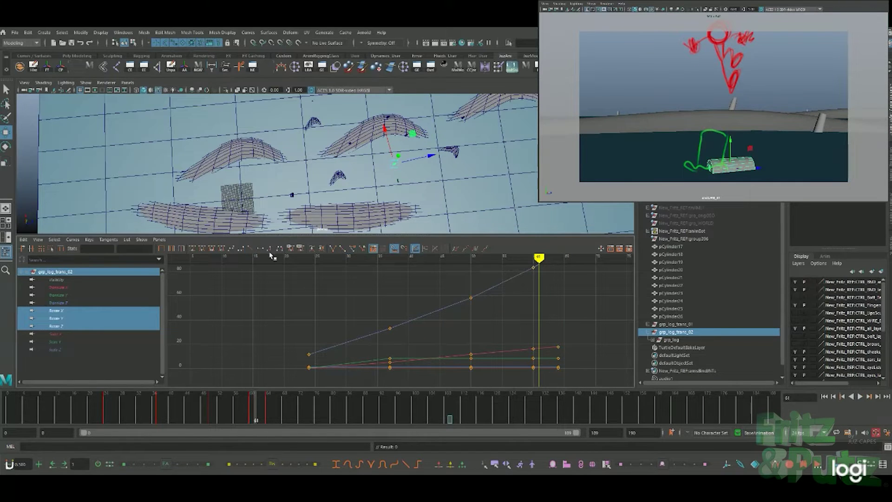
{"action": "key", "text": "alt+shift+v"}
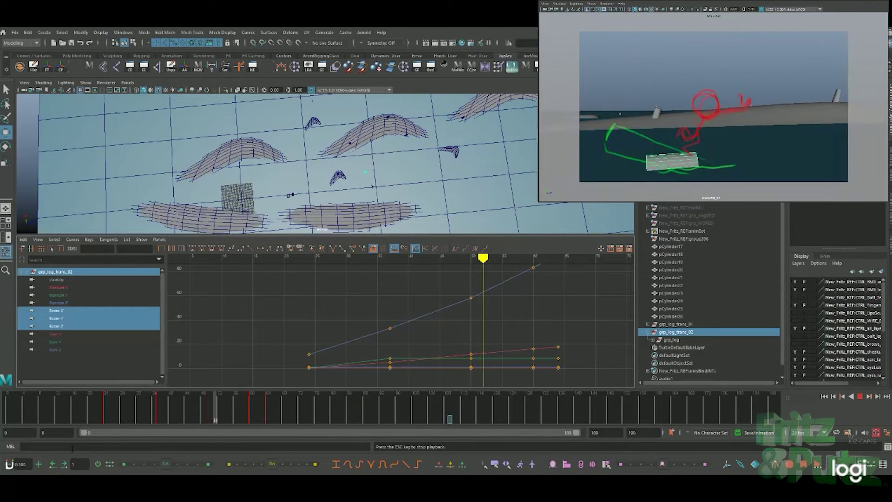
{"action": "left_click_drag", "start_coordinate": [260, 413], "coordinate": [284, 413]}
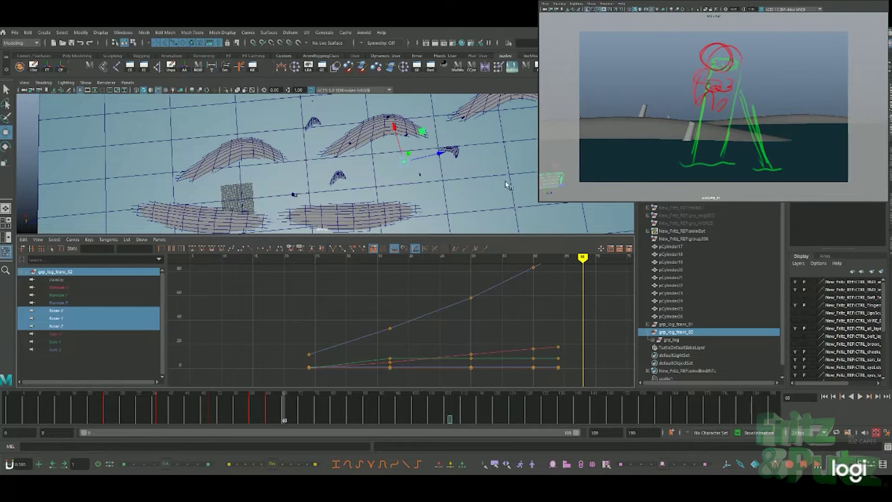
Step: Place the log low in the shot at frame 68, then scrub ahead to frame 124
{"action": "left_click_drag", "start_coordinate": [443, 157], "coordinate": [454, 150]}
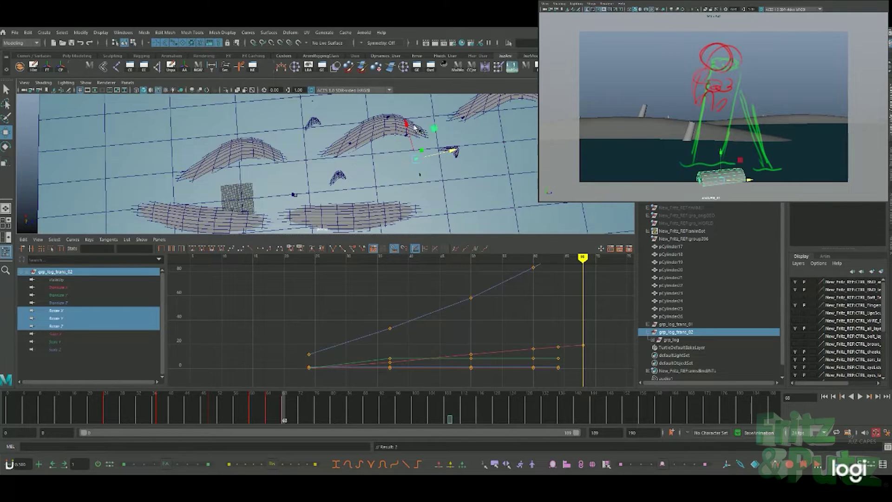
{"action": "left_click_drag", "start_coordinate": [409, 129], "coordinate": [451, 147]}
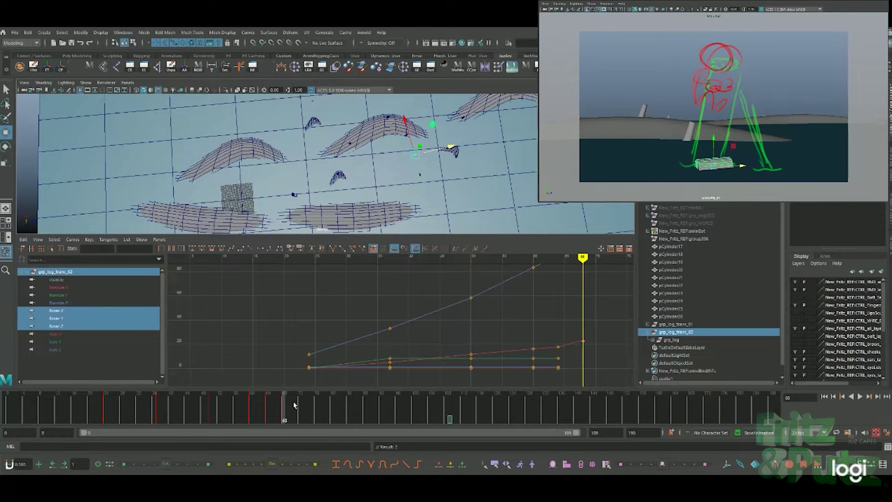
{"action": "left_click_drag", "start_coordinate": [291, 407], "coordinate": [479, 409]}
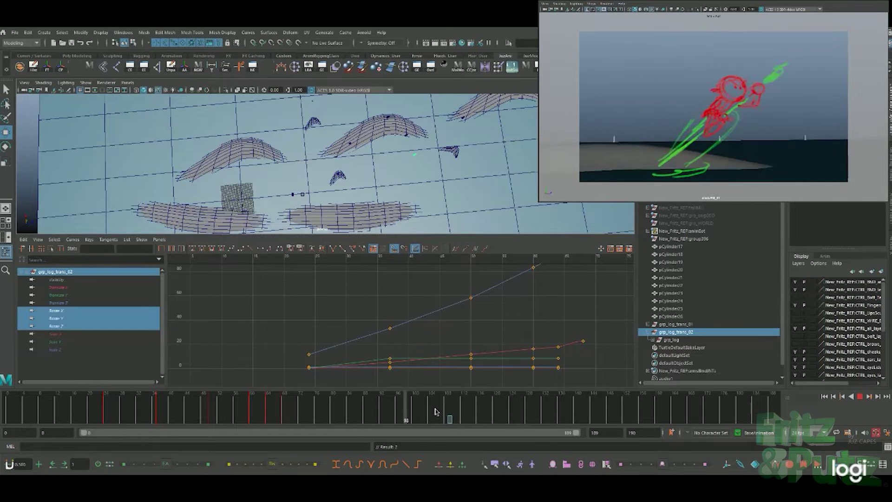
{"action": "left_click_drag", "start_coordinate": [478, 409], "coordinate": [512, 409]}
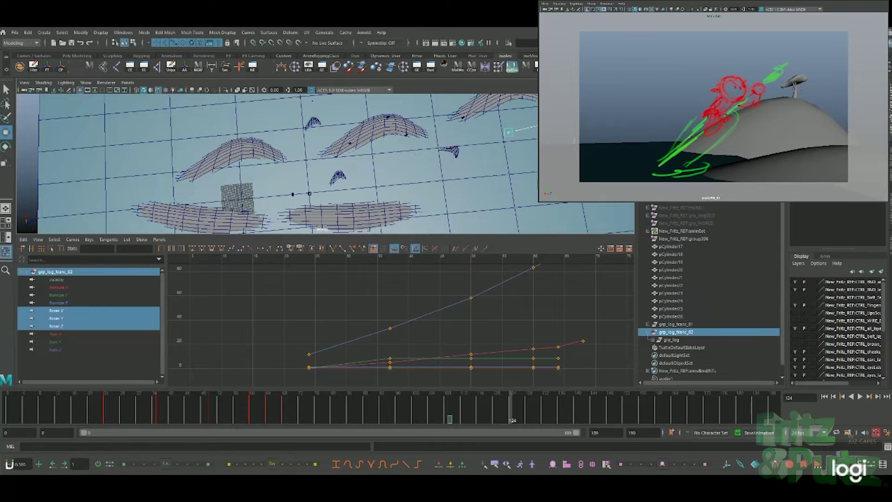
Step: Slide the log right, lower it onto the ground, and rotate it to match the sketch
{"action": "left_click_drag", "start_coordinate": [462, 201], "coordinate": [441, 174], "text": "alt"}
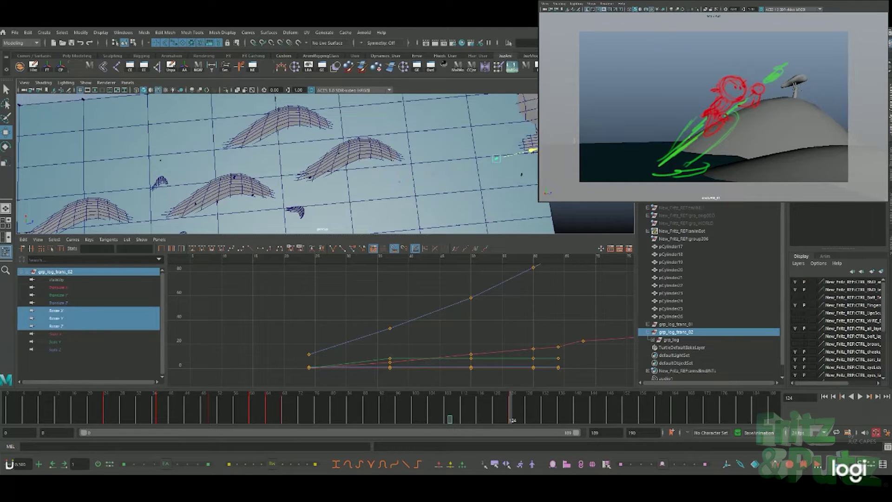
{"action": "left_click_drag", "start_coordinate": [517, 153], "coordinate": [520, 152]}
{"action": "mouse_move", "coordinate": [509, 120]}
{"action": "left_mouse_down"}
{"action": "mouse_move", "coordinate": [524, 113]}
{"action": "mouse_move", "coordinate": [527, 143]}
{"action": "left_mouse_up"}
{"action": "key", "text": "e"}
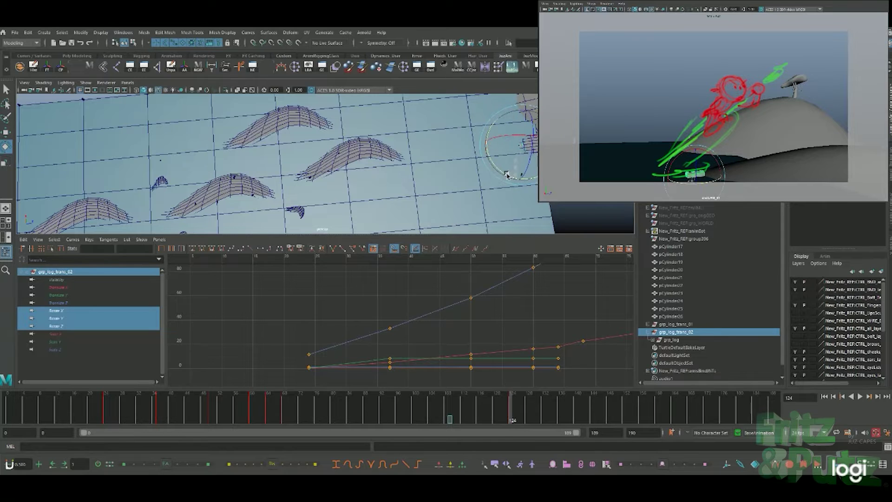
{"action": "left_click_drag", "start_coordinate": [527, 162], "coordinate": [525, 170]}
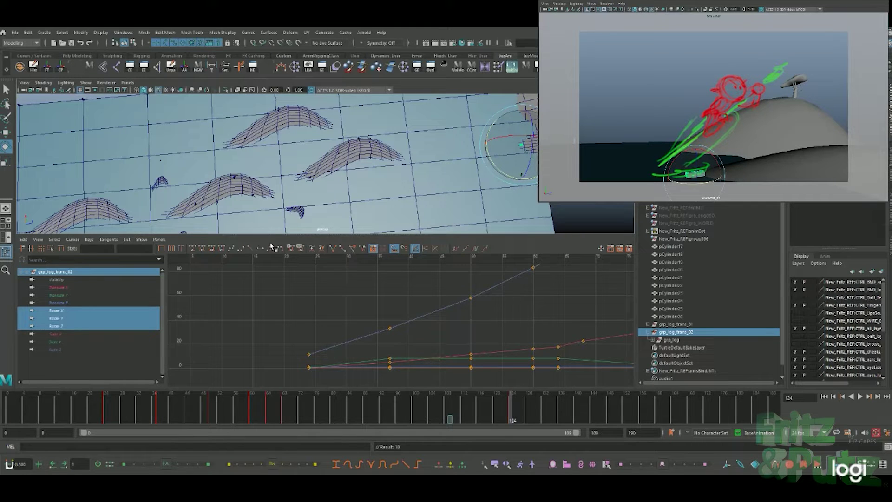
Step: Replay the shot, stopping at frame 100, and undo a trial leftward move of the log
{"action": "left_click", "coordinate": [149, 421]}
{"action": "key", "text": "alt+v"}
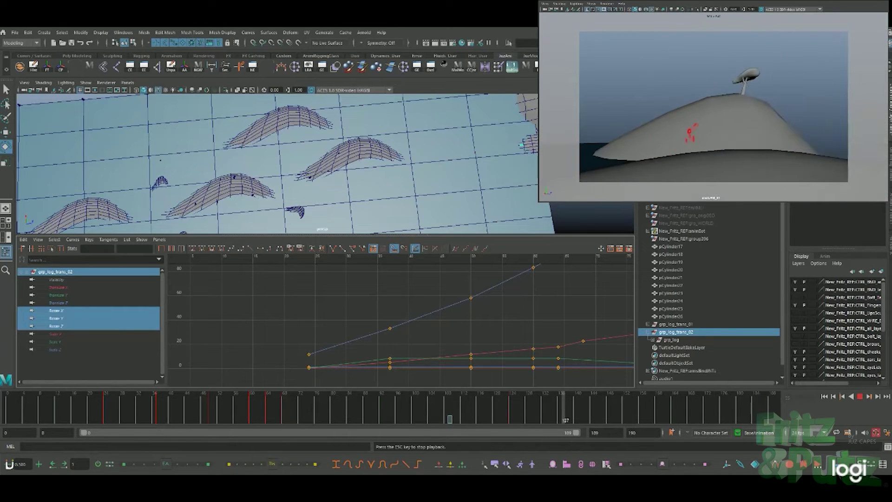
{"action": "key", "text": "Escape"}
{"action": "left_click", "coordinate": [395, 415]}
{"action": "key", "text": "alt+v"}
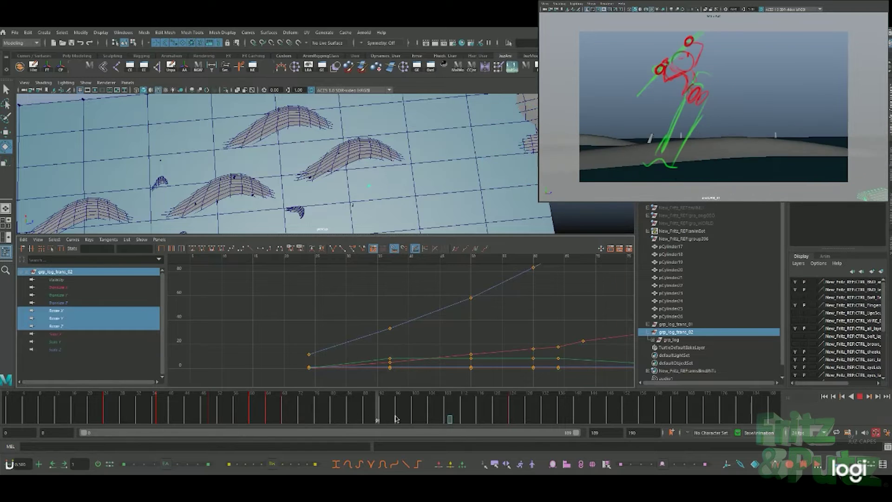
{"action": "left_click", "coordinate": [412, 409]}
{"action": "key", "text": "w"}
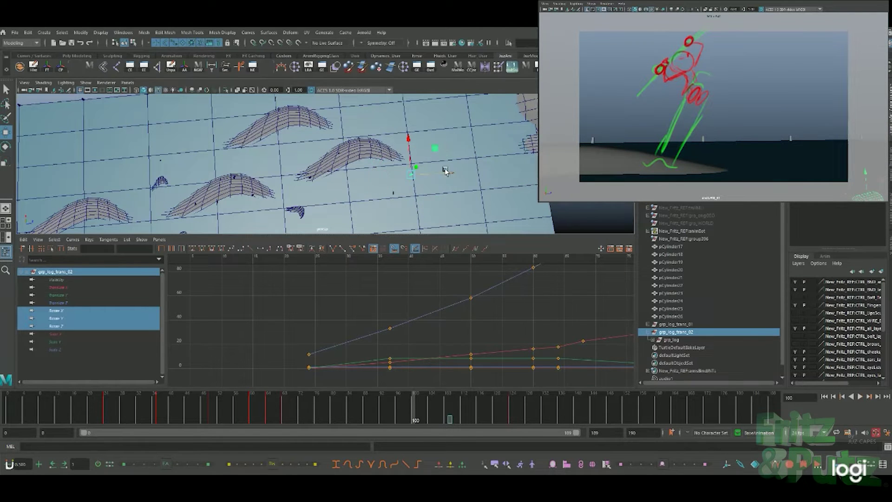
{"action": "left_click_drag", "start_coordinate": [448, 174], "coordinate": [436, 172]}
{"action": "key", "text": "ctrl+z"}
Step: At frame 110, shift the log left and raise it slightly, then play to check
{"action": "left_click_drag", "start_coordinate": [408, 410], "coordinate": [455, 410]}
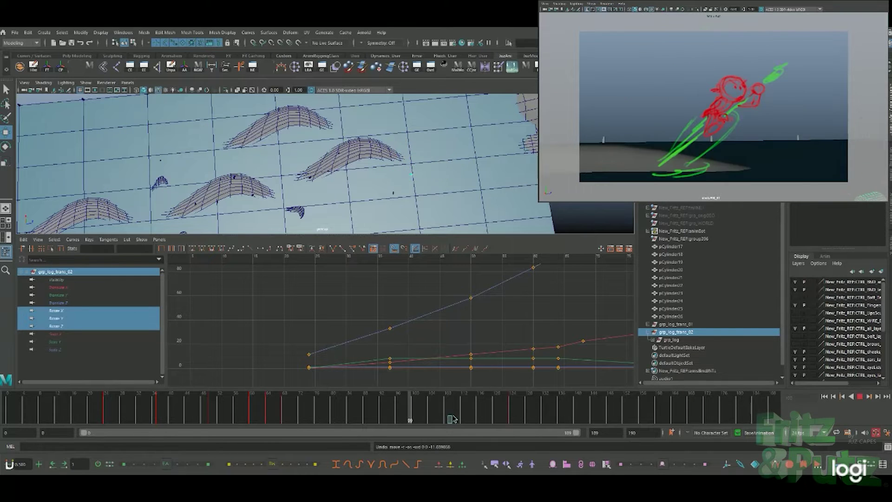
{"action": "left_click_drag", "start_coordinate": [494, 165], "coordinate": [478, 165]}
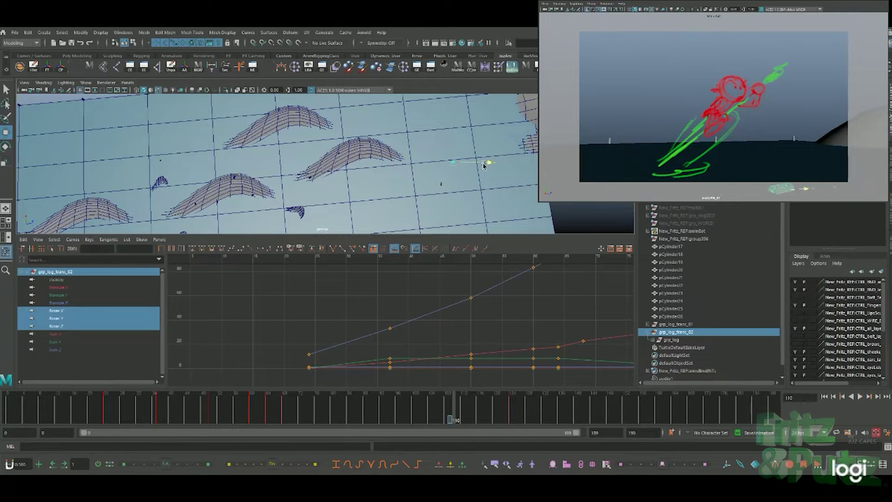
{"action": "left_click_drag", "start_coordinate": [441, 124], "coordinate": [443, 120]}
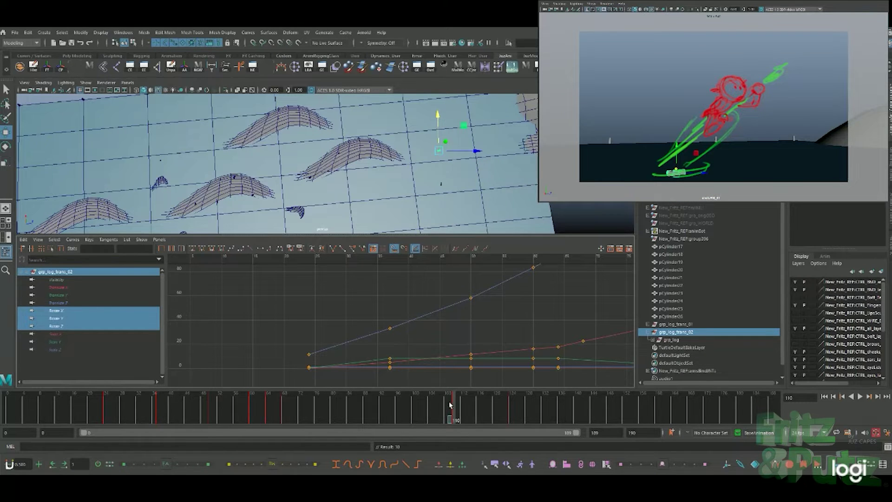
{"action": "key", "text": "alt+v"}
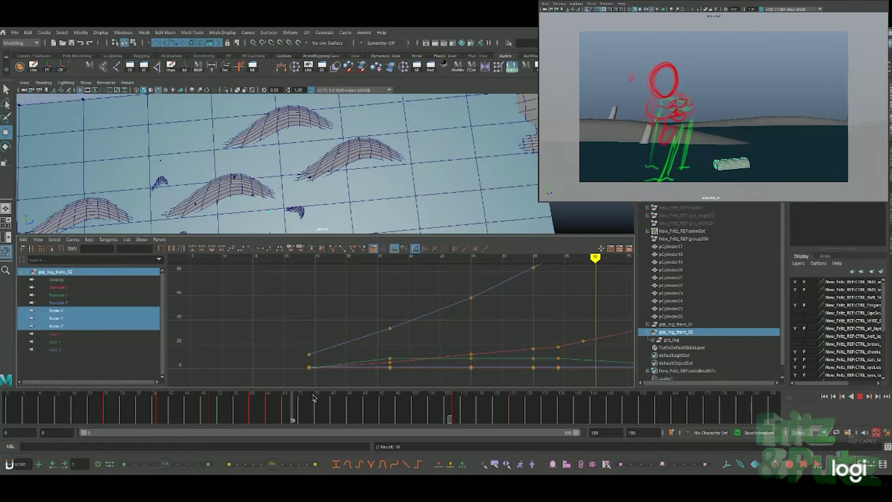
{"action": "left_click", "coordinate": [334, 415]}
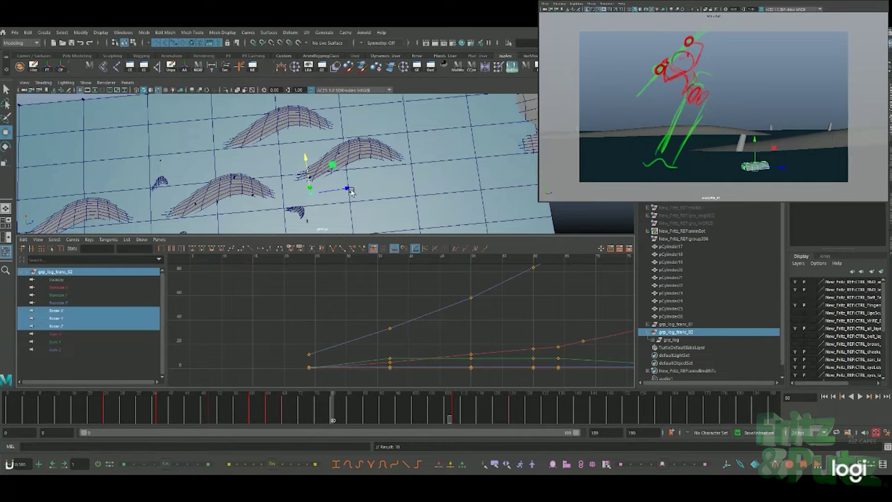
Step: Undo the last move and, around frame 79, slide the log left along the ground
{"action": "key", "text": "ctrl+z"}
{"action": "key", "text": "alt+v"}
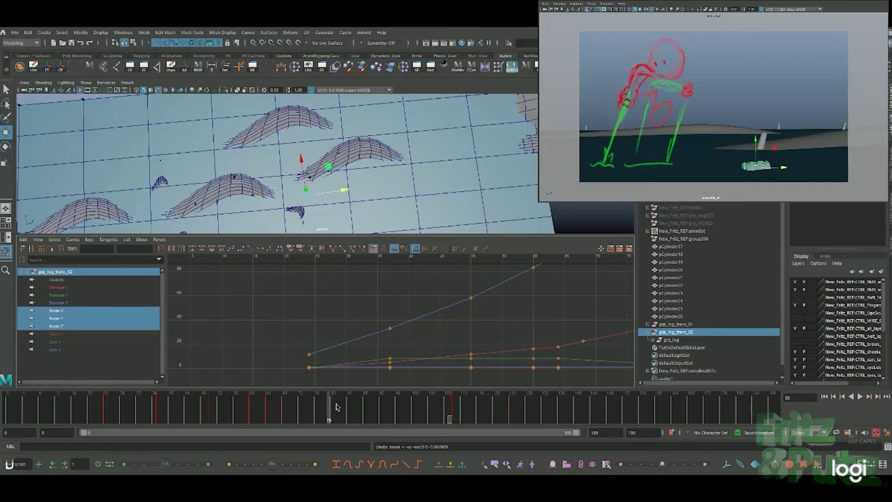
{"action": "left_click", "coordinate": [330, 408]}
{"action": "left_click", "coordinate": [333, 195]}
{"action": "left_click_drag", "start_coordinate": [333, 194], "coordinate": [334, 194]}
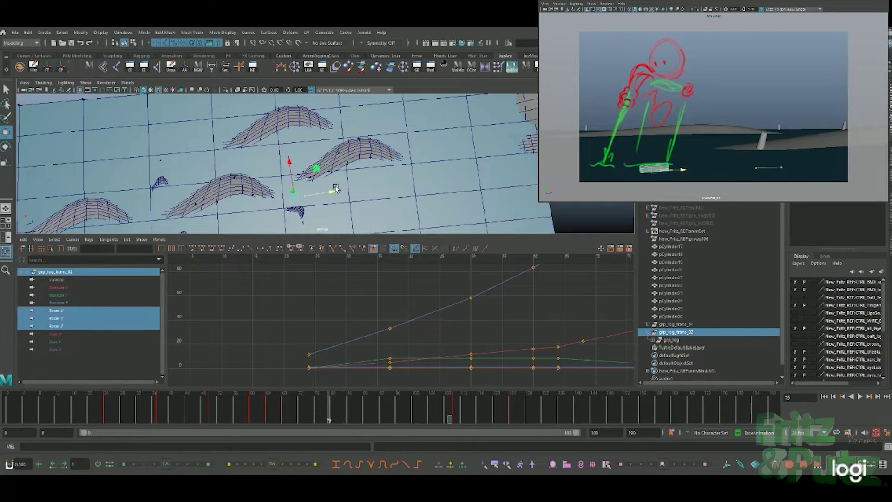
{"action": "mouse_move", "coordinate": [327, 413]}
{"action": "left_mouse_down"}
{"action": "mouse_move", "coordinate": [286, 412]}
{"action": "mouse_move", "coordinate": [291, 404]}
{"action": "left_mouse_up"}
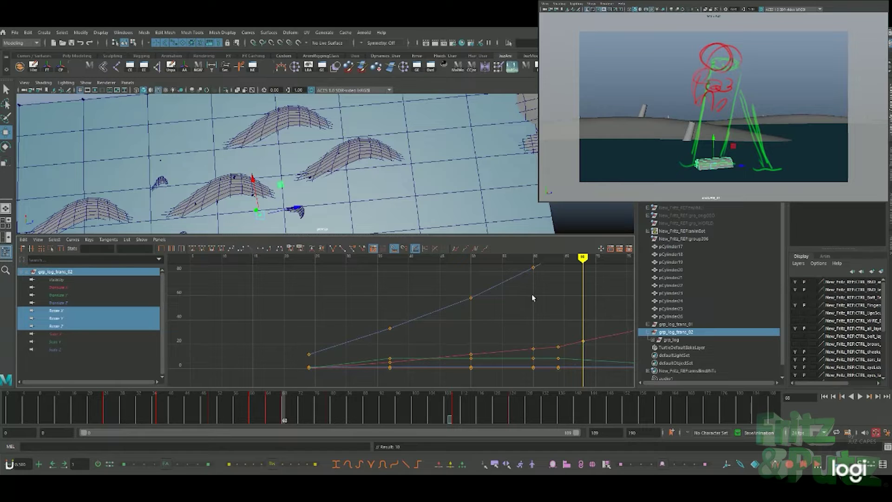
Step: Zoom the view and replay the shot from several frames, stopping around frame 86
{"action": "scroll", "coordinate": [533, 298], "scroll_direction": "down", "scroll_amount": 2}
{"action": "scroll", "coordinate": [529, 307], "scroll_direction": "down", "scroll_amount": 2}
{"action": "scroll", "coordinate": [525, 325], "scroll_direction": "down", "scroll_amount": 3}
{"action": "scroll", "coordinate": [520, 340], "scroll_direction": "down", "scroll_amount": 2}
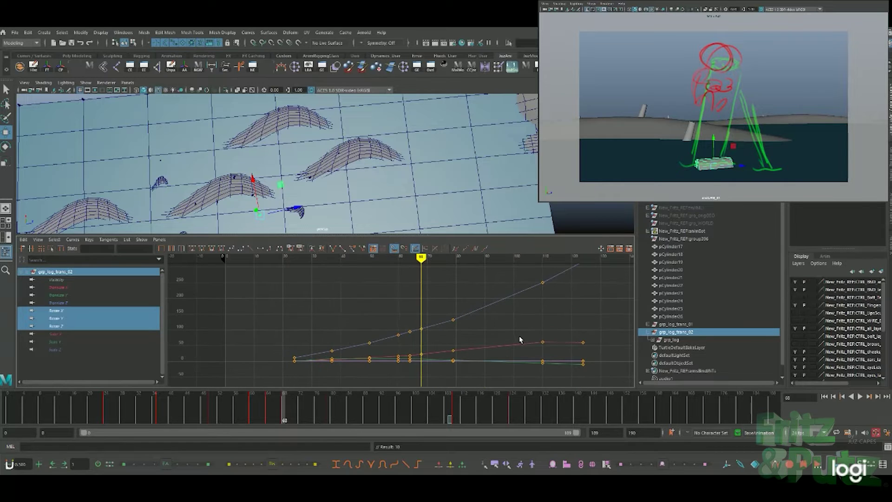
{"action": "key", "text": "alt+v"}
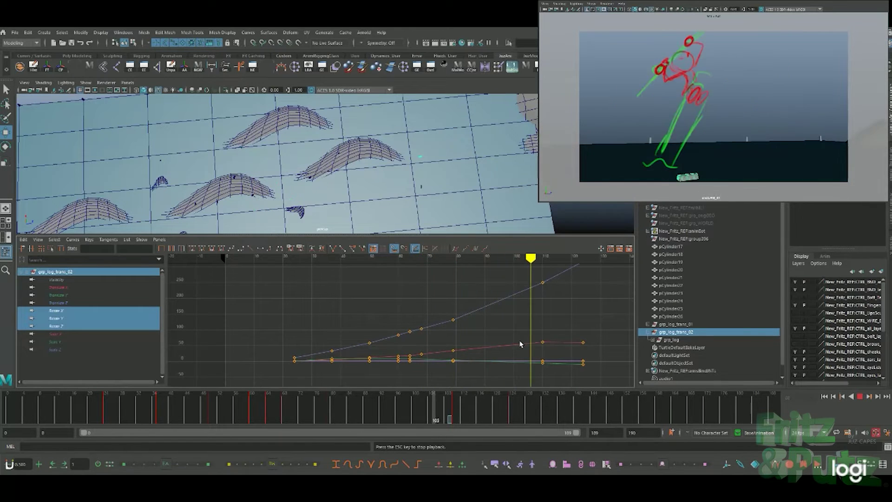
{"action": "key", "text": "Escape"}
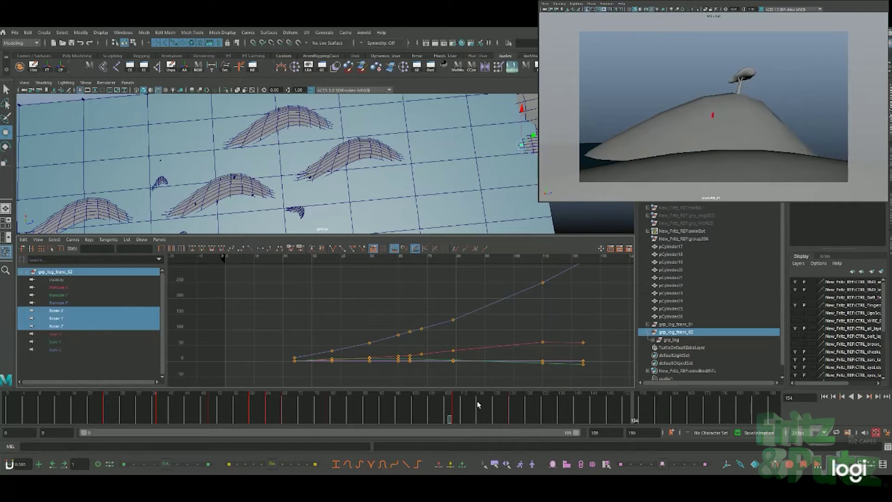
{"action": "left_click", "coordinate": [478, 404]}
{"action": "key", "text": "alt+v"}
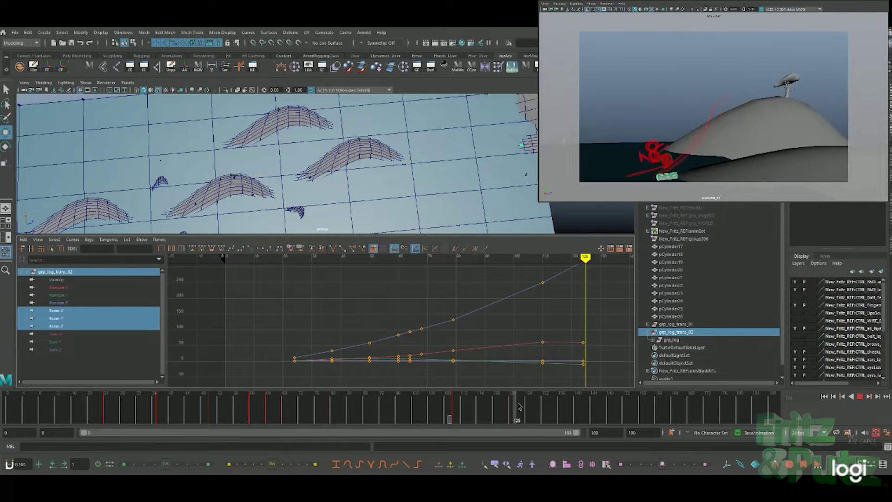
{"action": "left_click_drag", "start_coordinate": [519, 407], "coordinate": [296, 412]}
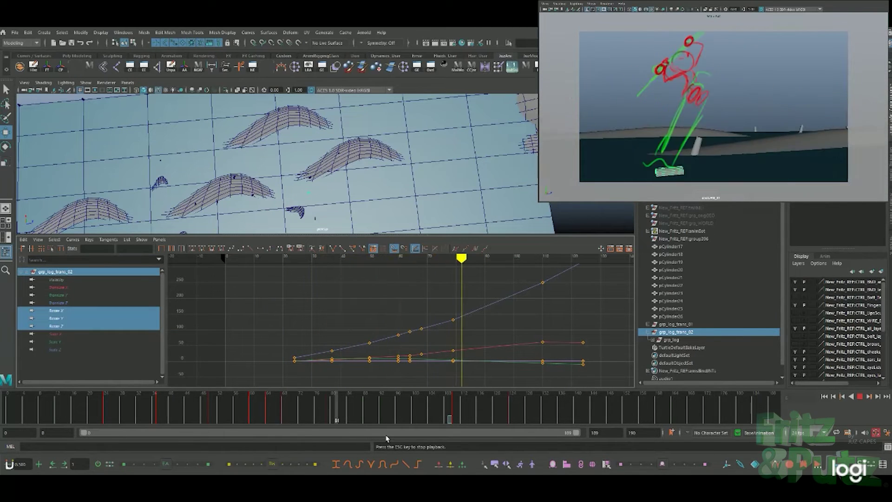
{"action": "key", "text": "Escape"}
Step: Show grp_log's curves and scrub the shot from frame 43 to frame 50
{"action": "left_click", "coordinate": [672, 341]}
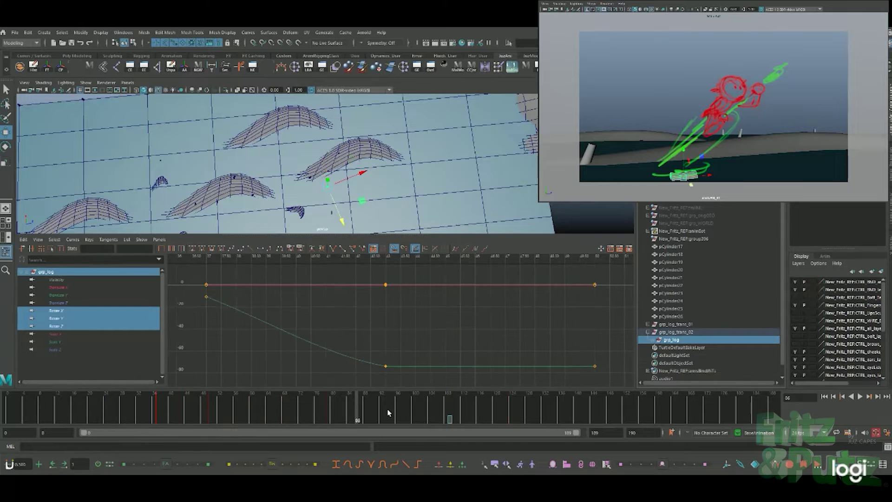
{"action": "left_click_drag", "start_coordinate": [346, 414], "coordinate": [161, 411]}
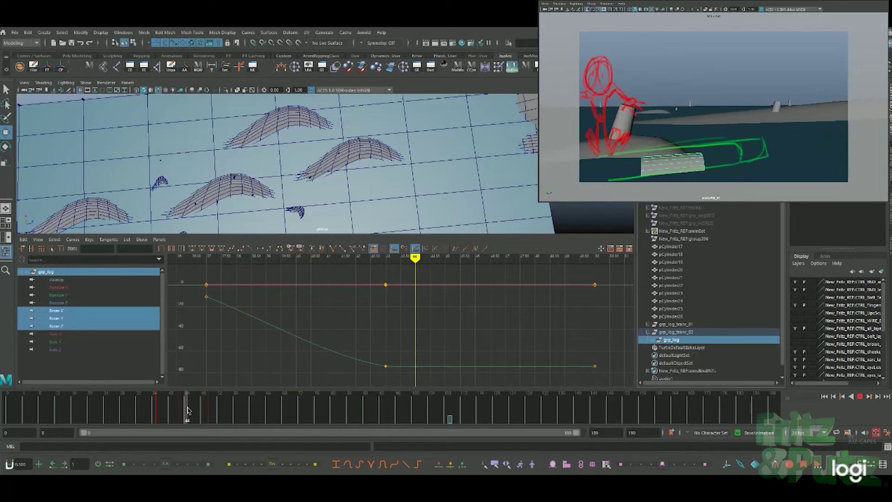
{"action": "left_click", "coordinate": [185, 412]}
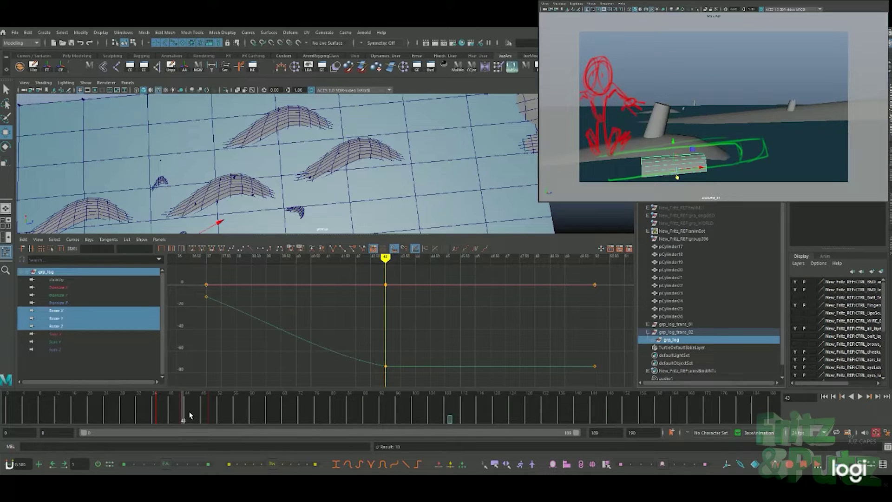
{"action": "left_click_drag", "start_coordinate": [189, 415], "coordinate": [221, 407]}
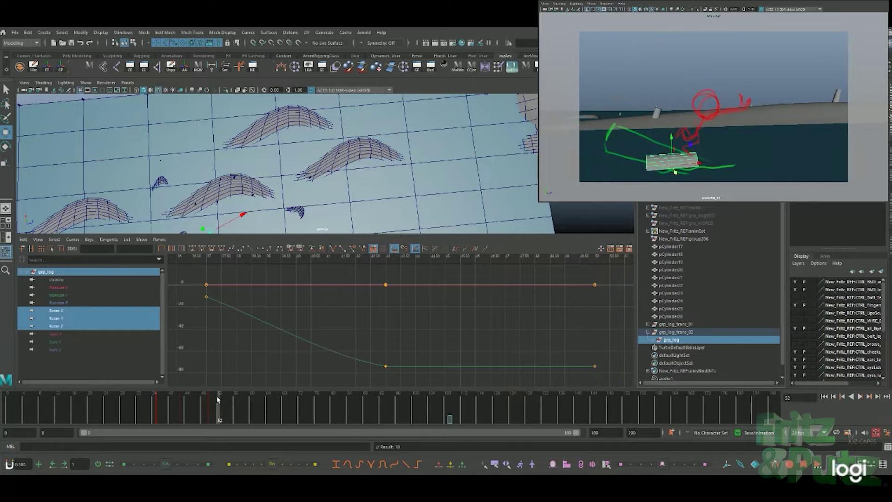
{"action": "key", "text": "e"}
{"action": "left_click_drag", "start_coordinate": [372, 180], "coordinate": [315, 205], "text": "alt"}
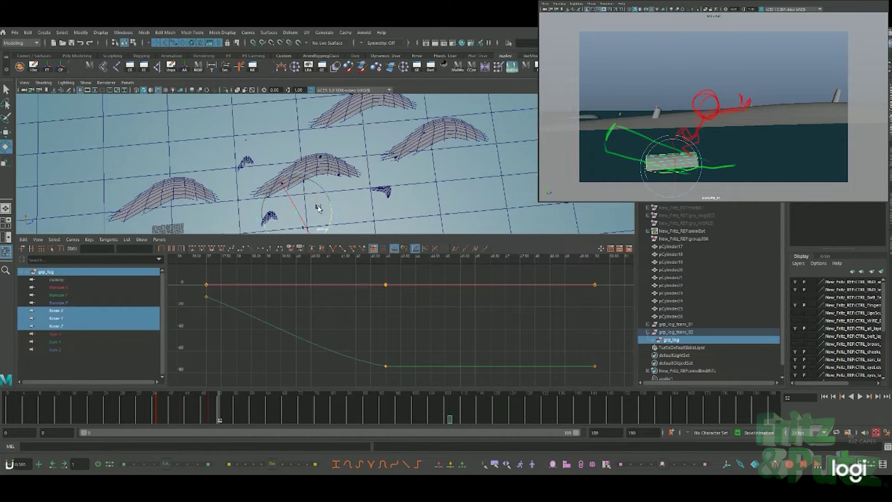
Step: At frame 50, try stretching the log longer, undo it, and expand grp_log
{"action": "key", "text": "w"}
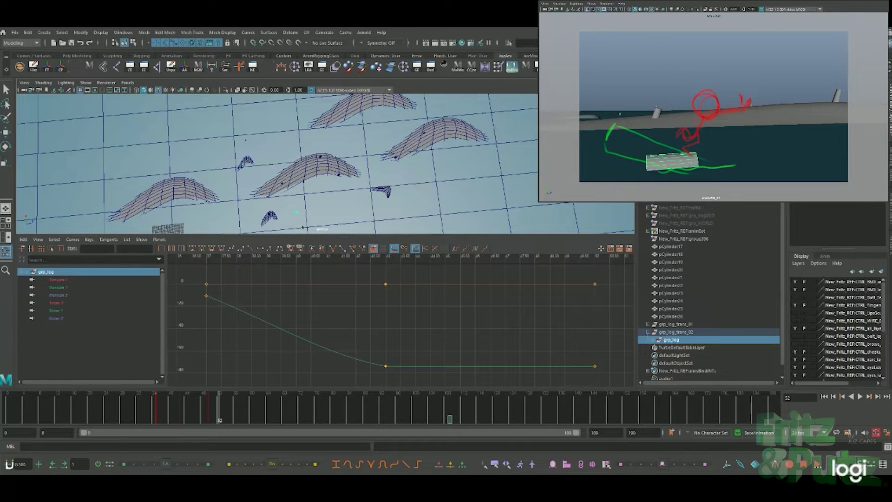
{"action": "left_click", "coordinate": [214, 411]}
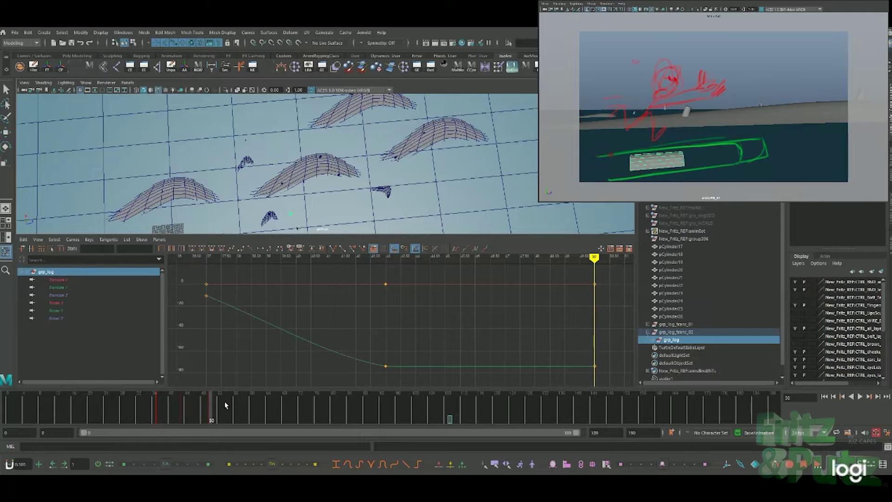
{"action": "key", "text": "r"}
{"action": "left_click_drag", "start_coordinate": [325, 211], "coordinate": [353, 206]}
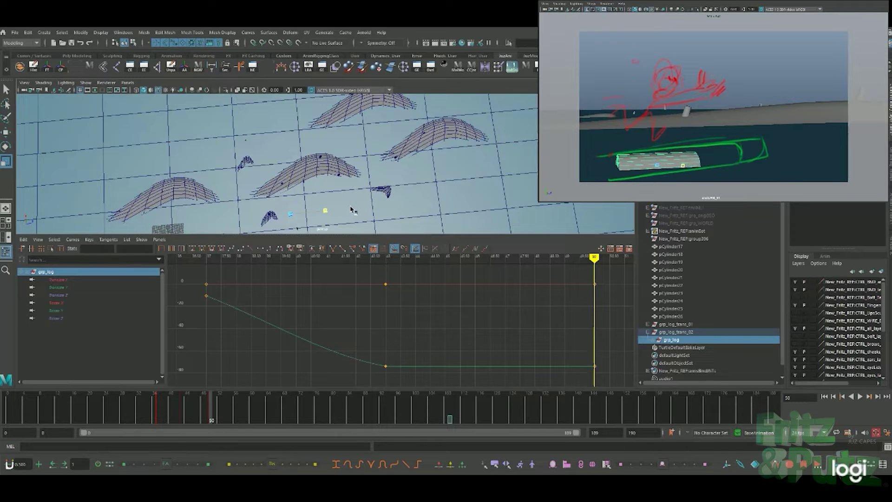
{"action": "key", "text": "ctrl+z"}
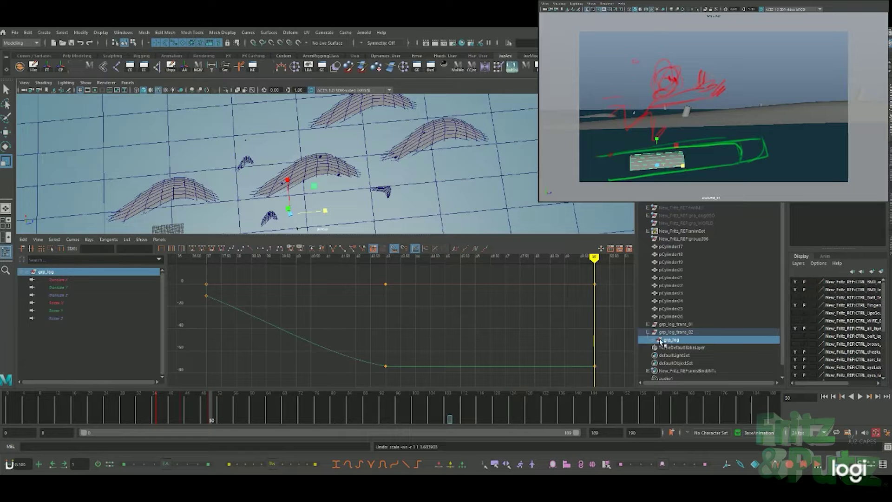
{"action": "left_click", "coordinate": [654, 340]}
Step: Stretch GEO_log lengthwise to about 2.56 times, then play back from an earlier frame
{"action": "left_click", "coordinate": [682, 347]}
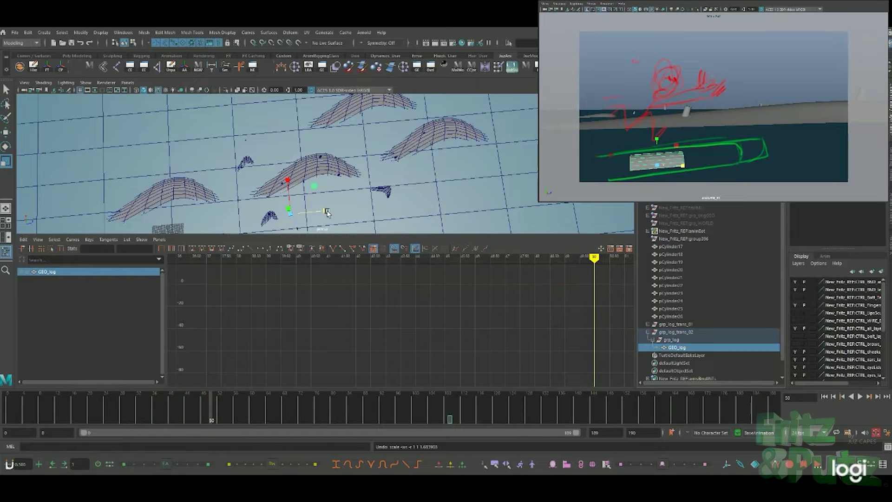
{"action": "left_click_drag", "start_coordinate": [327, 211], "coordinate": [375, 207]}
{"action": "key", "text": "ctrl+z"}
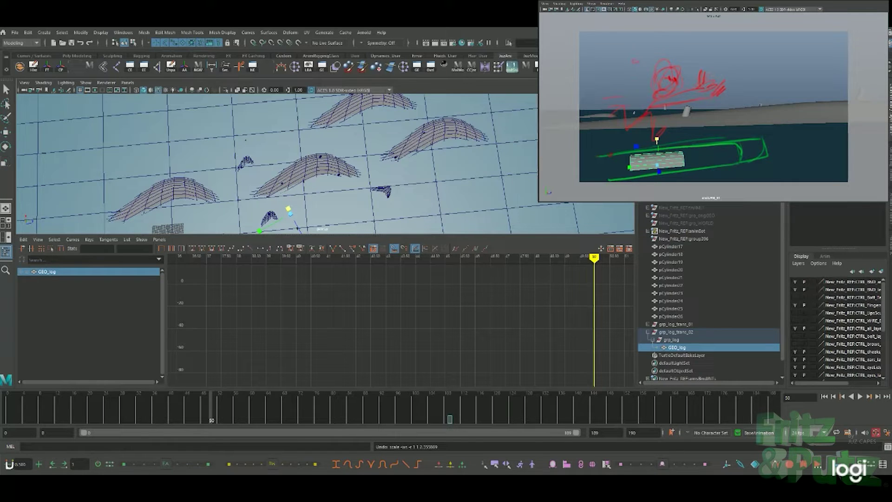
{"action": "left_click_drag", "start_coordinate": [288, 209], "coordinate": [388, 205]}
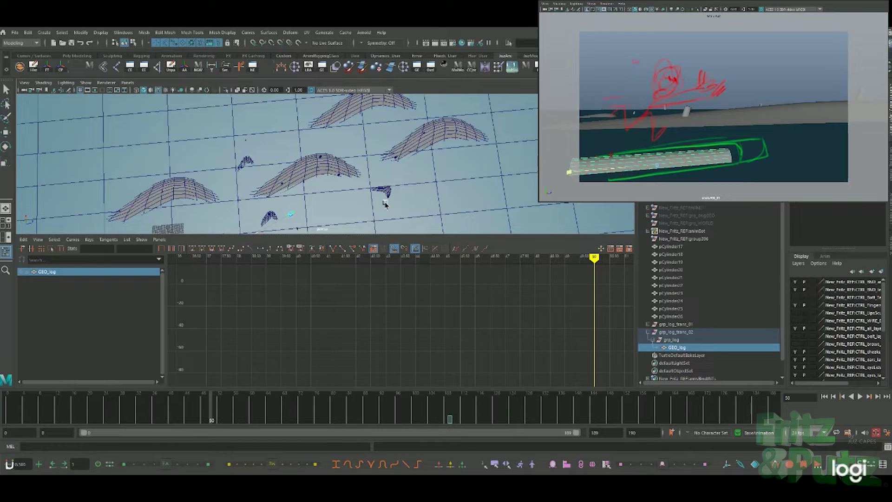
{"action": "left_click", "coordinate": [184, 407]}
{"action": "key", "text": "alt+v"}
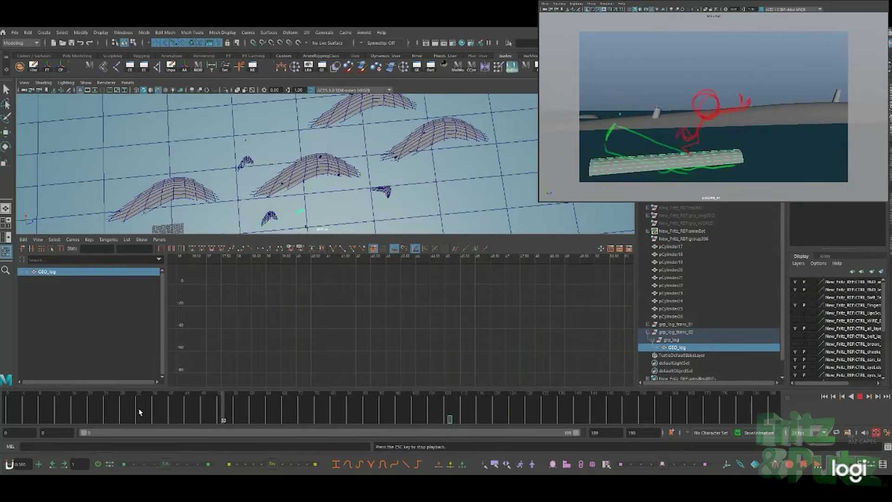
Step: Stop playback, select the parent grp_log, and scrub to frame 52
{"action": "key", "text": "Escape"}
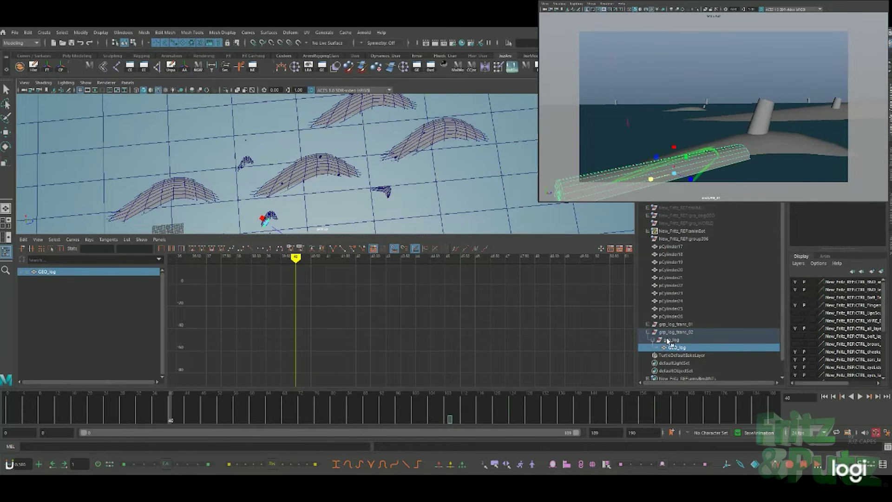
{"action": "key", "text": "Up"}
{"action": "key", "text": "alt+v"}
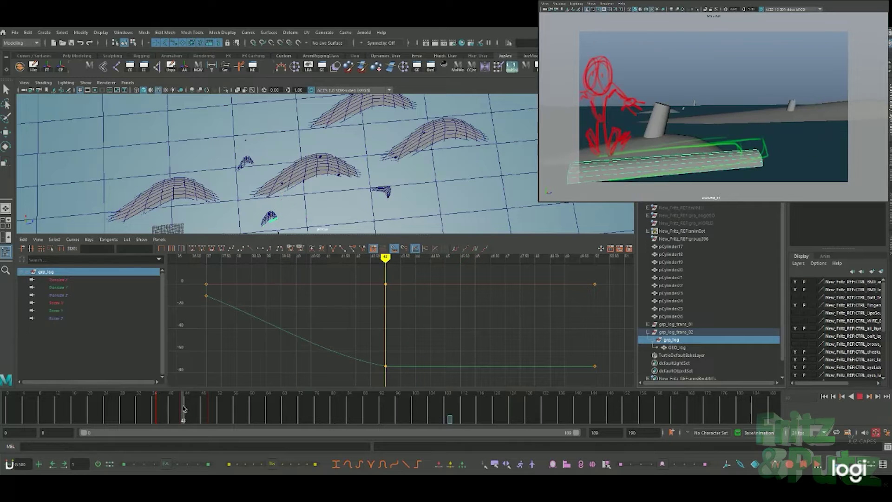
{"action": "left_click_drag", "start_coordinate": [181, 405], "coordinate": [212, 409]}
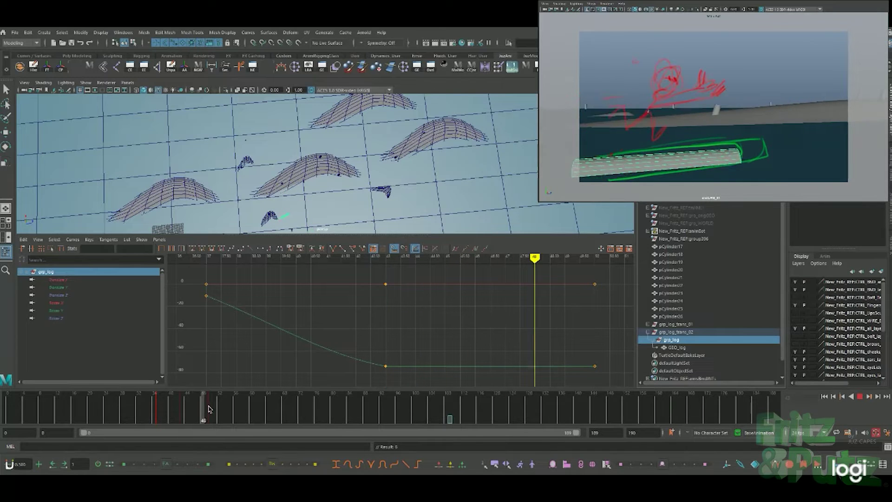
{"action": "key", "text": "Escape"}
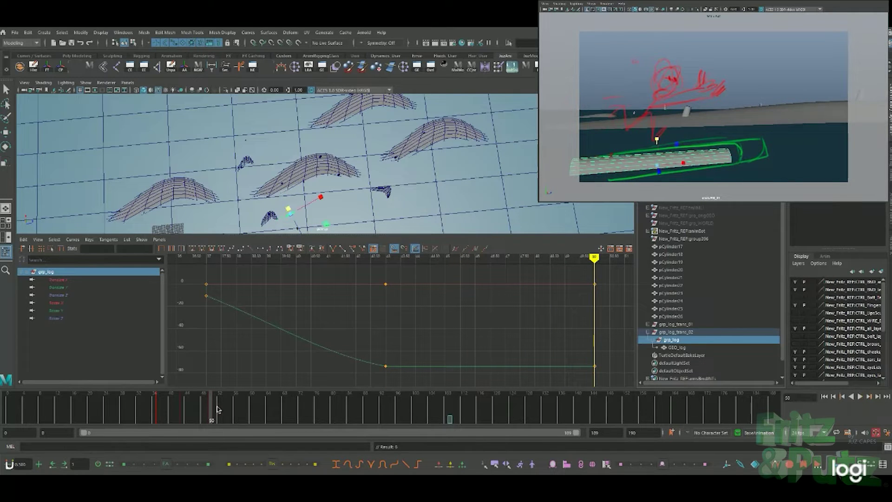
{"action": "left_click_drag", "start_coordinate": [218, 409], "coordinate": [221, 403]}
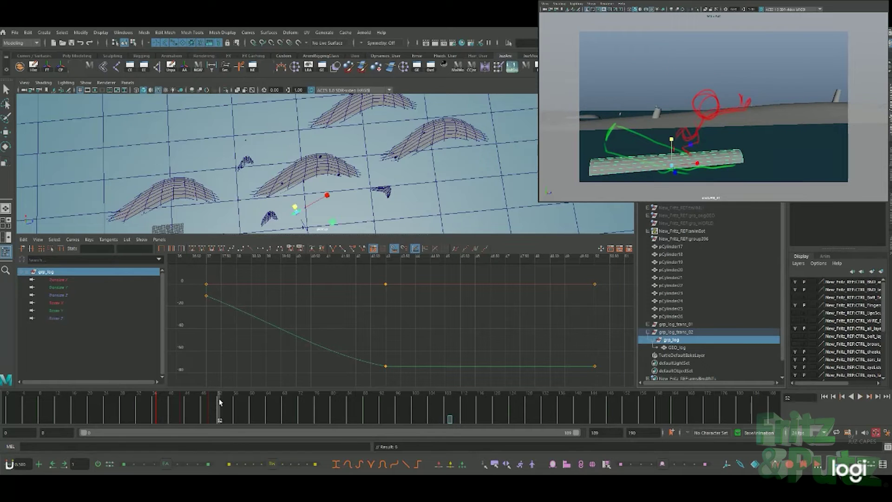
Step: Tilt grp_log and shift it over the sketch at frame 52, then replay to check
{"action": "key", "text": "e"}
{"action": "left_click_drag", "start_coordinate": [318, 196], "coordinate": [322, 196]}
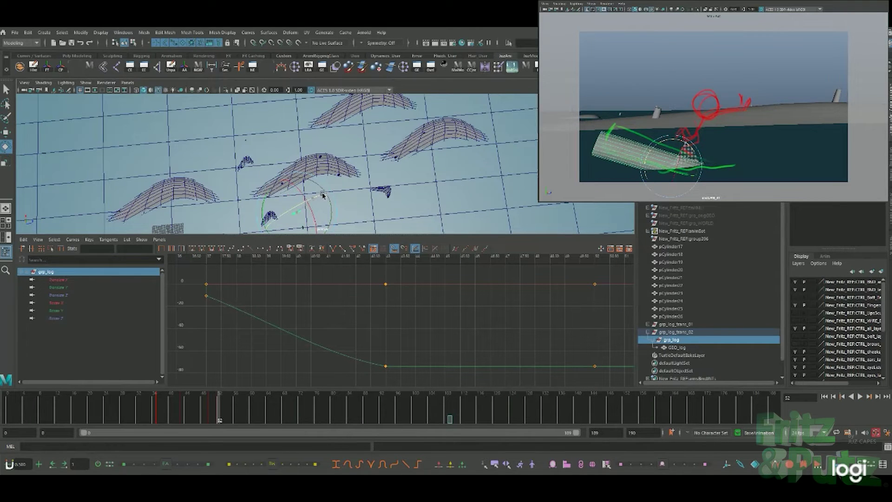
{"action": "key", "text": "w"}
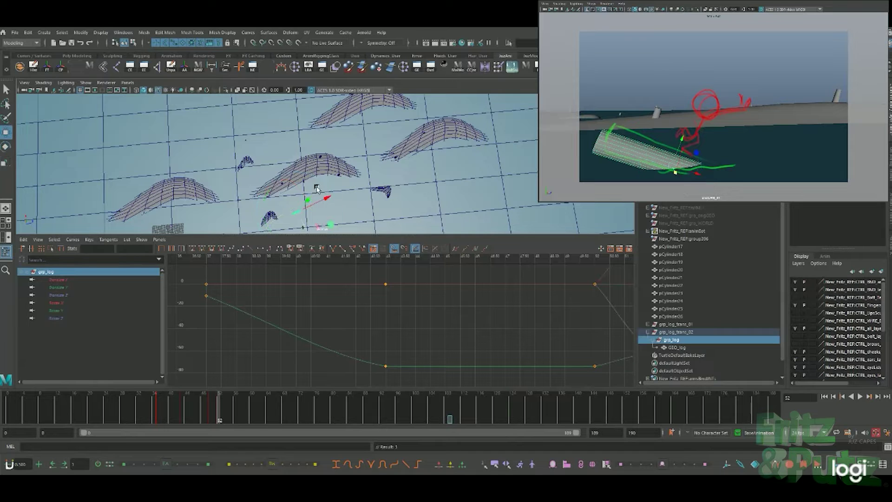
{"action": "left_click_drag", "start_coordinate": [308, 200], "coordinate": [321, 200]}
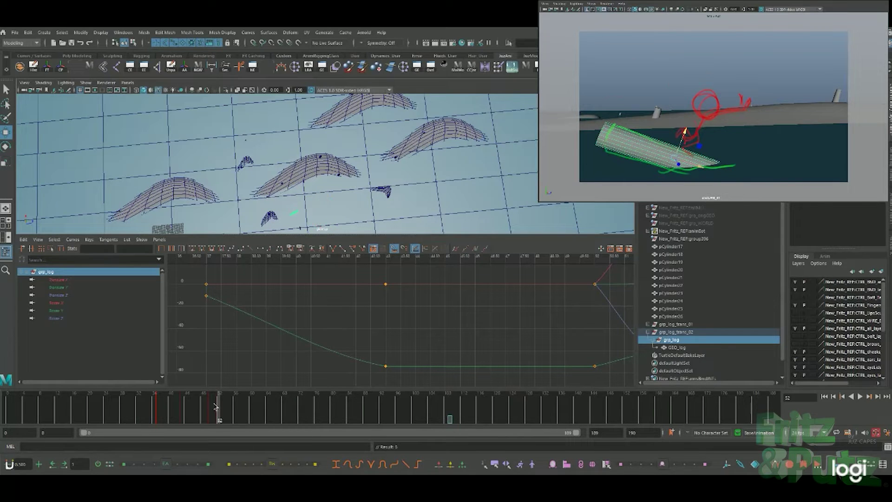
{"action": "key", "text": "alt+v"}
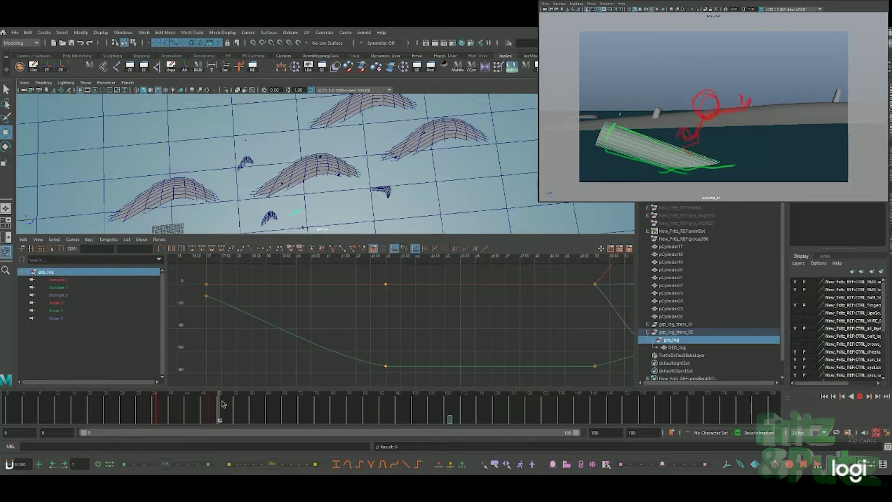
{"action": "mouse_move", "coordinate": [222, 404]}
{"action": "left_mouse_down"}
{"action": "mouse_move", "coordinate": [232, 403]}
{"action": "mouse_move", "coordinate": [228, 396]}
{"action": "left_mouse_up"}
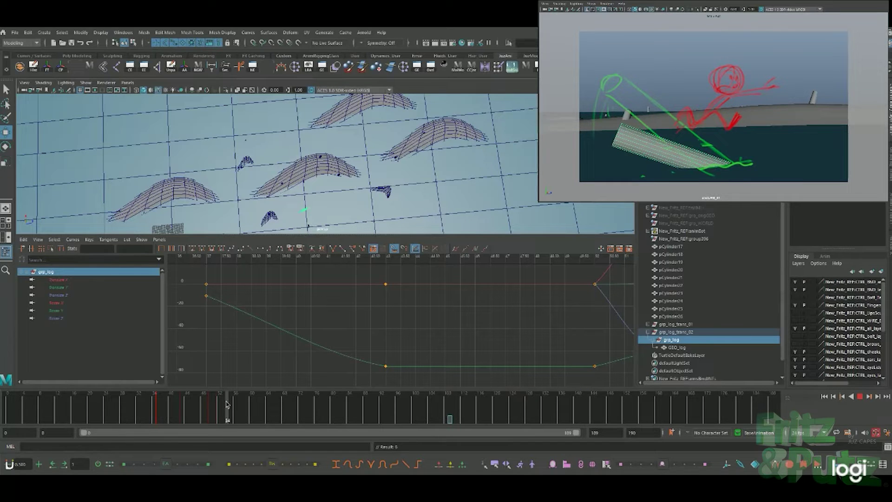
{"action": "key", "text": "e"}
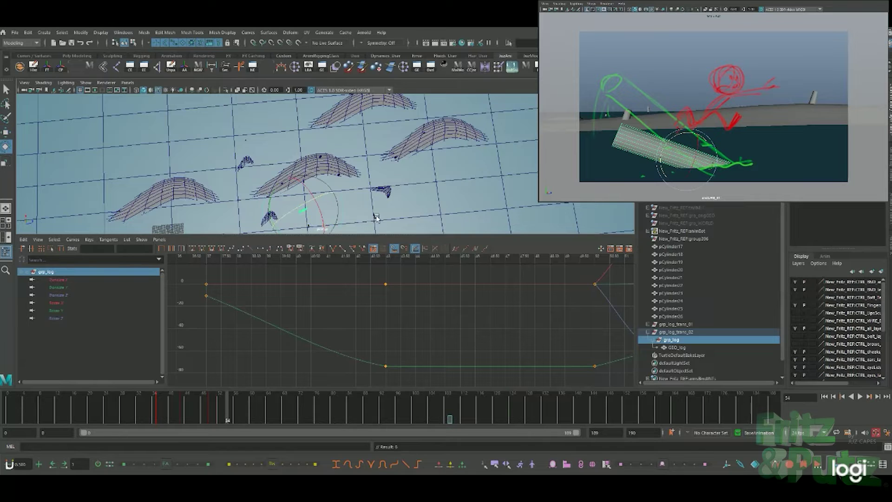
{"action": "key", "text": "f"}
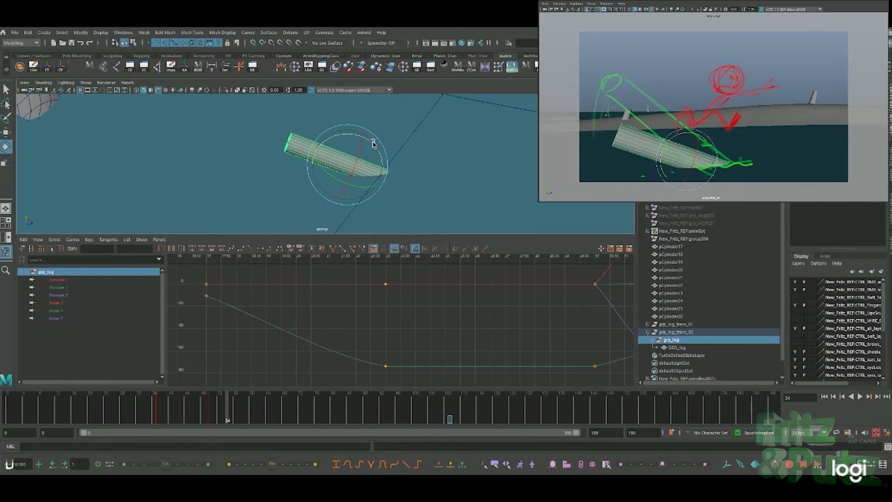
Step: Steepen the log's tilt, review playback, and key the log rotated upright at frame 56
{"action": "left_click_drag", "start_coordinate": [370, 143], "coordinate": [379, 136]}
{"action": "key", "text": "w"}
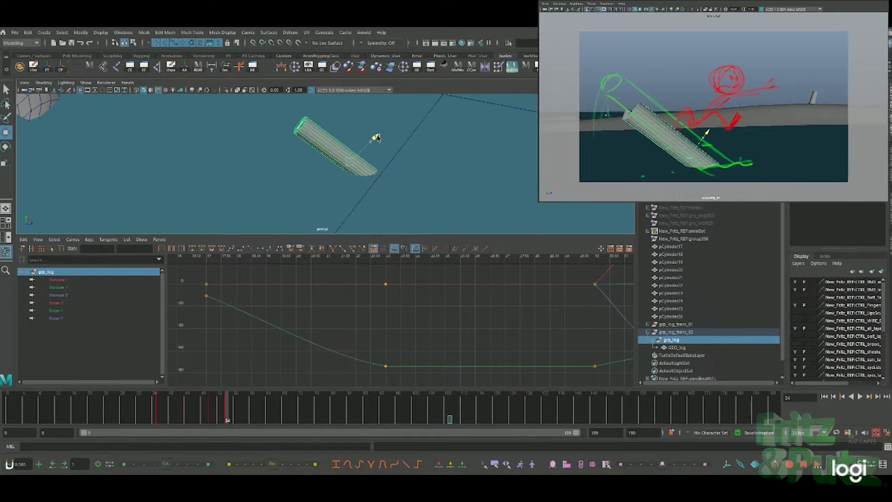
{"action": "key", "text": "alt+v"}
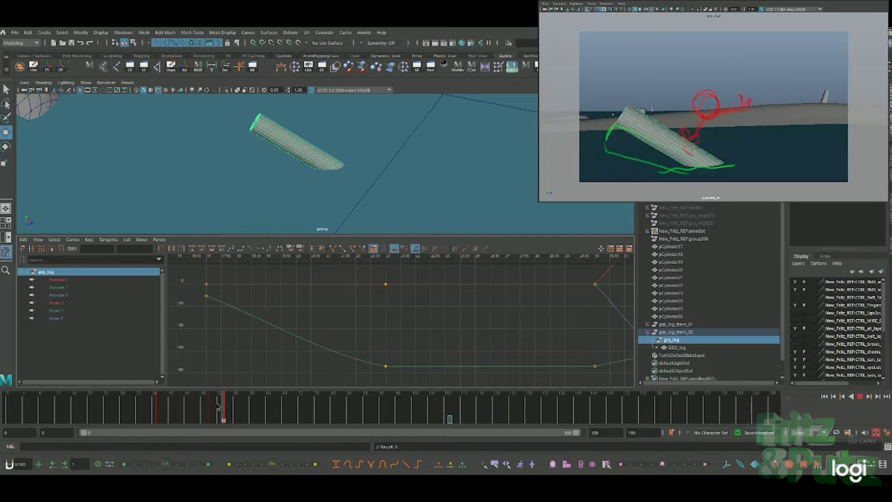
{"action": "left_click_drag", "start_coordinate": [245, 401], "coordinate": [239, 403]}
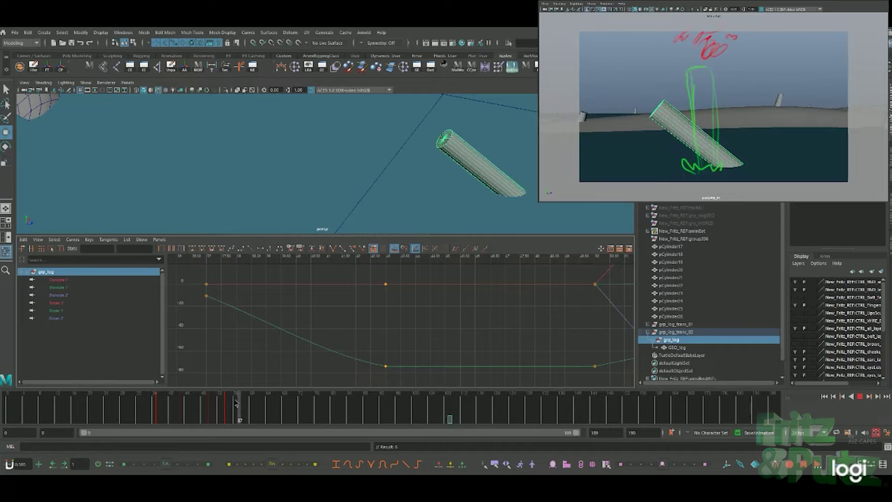
{"action": "left_click_drag", "start_coordinate": [240, 402], "coordinate": [237, 396]}
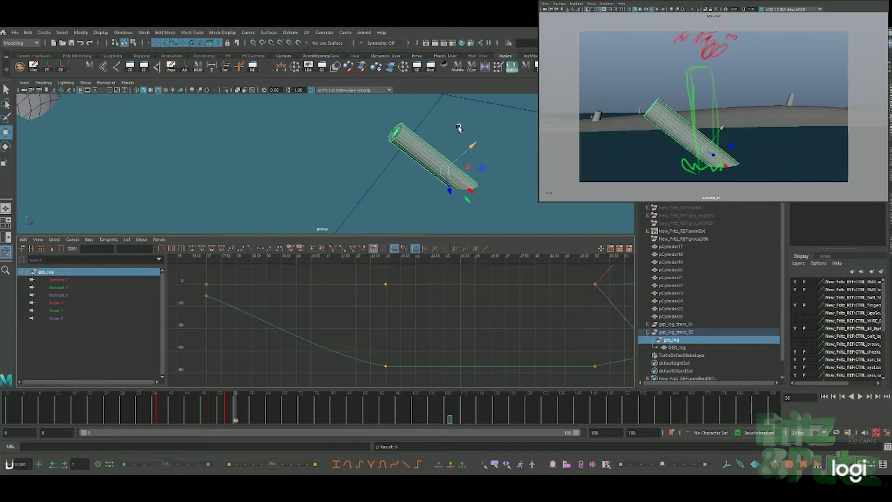
{"action": "key", "text": "e"}
{"action": "left_click_drag", "start_coordinate": [461, 142], "coordinate": [479, 147]}
{"action": "key", "text": "s"}
Step: Adjust the log's pose at frames 58, 54 and 52, tilting it and lowering it upright
{"action": "left_click_drag", "start_coordinate": [237, 406], "coordinate": [245, 396]}
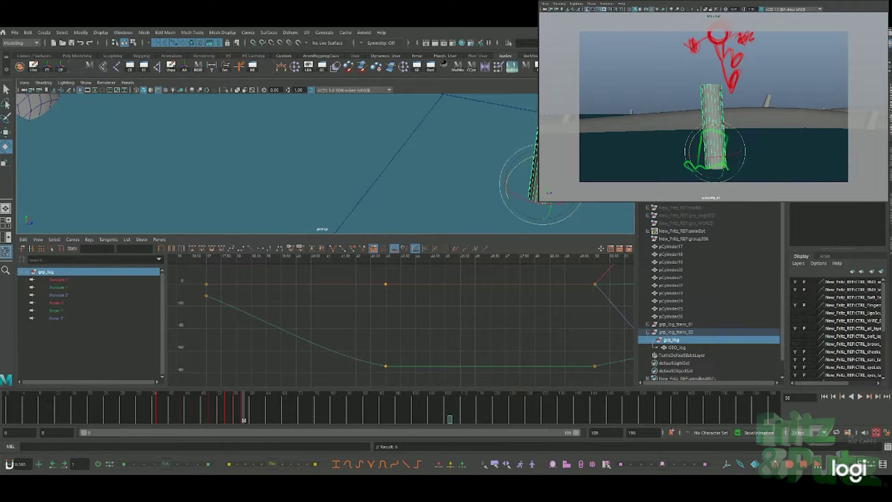
{"action": "left_click_drag", "start_coordinate": [725, 153], "coordinate": [739, 139]}
{"action": "key", "text": "w"}
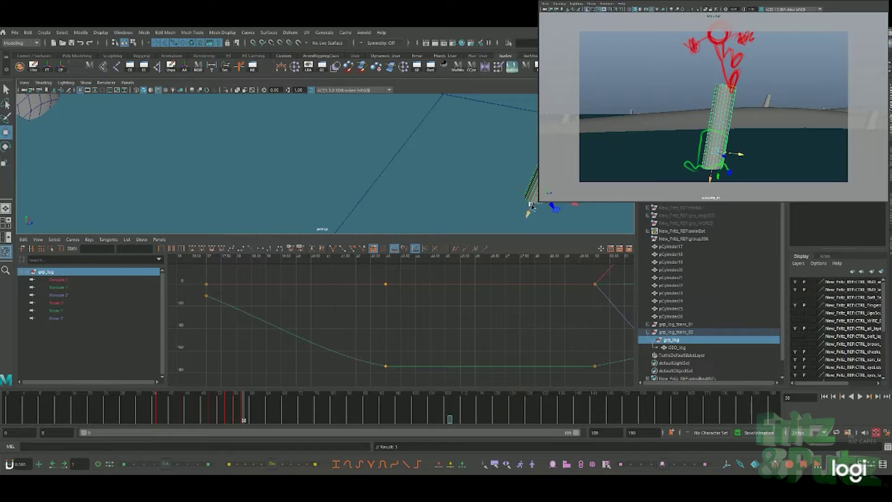
{"action": "left_click_drag", "start_coordinate": [532, 206], "coordinate": [521, 235]}
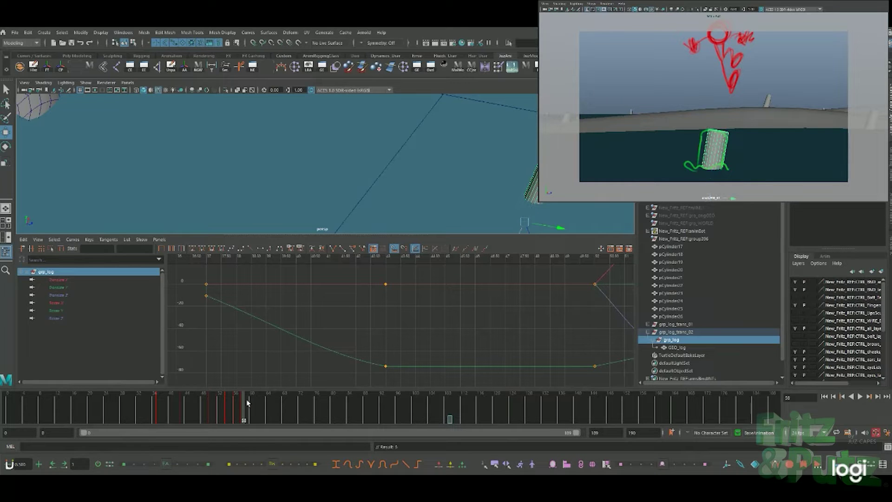
{"action": "left_click_drag", "start_coordinate": [239, 408], "coordinate": [227, 413]}
{"action": "left_click_drag", "start_coordinate": [381, 180], "coordinate": [360, 169]}
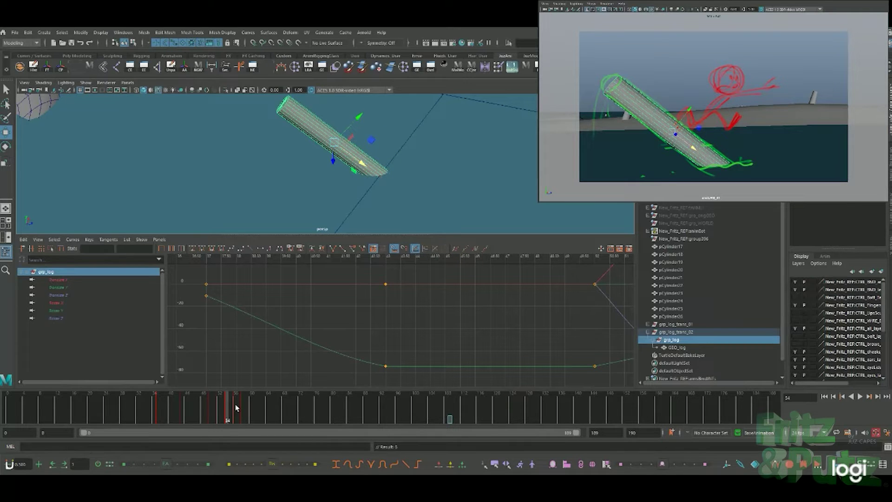
{"action": "left_click_drag", "start_coordinate": [224, 410], "coordinate": [220, 411]}
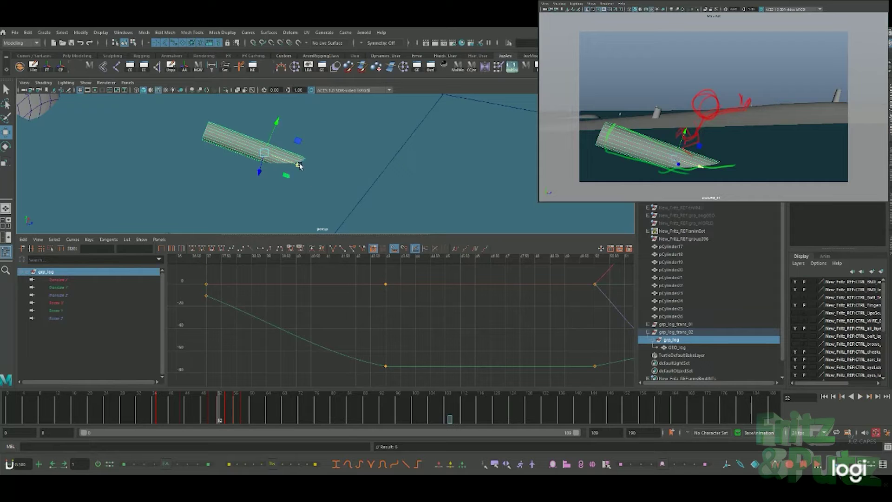
{"action": "left_click_drag", "start_coordinate": [300, 165], "coordinate": [306, 168]}
Step: Slide the log right at the previous keyed frame and review the motion
{"action": "key", "text": "alt+comma"}
{"action": "key", "text": "alt+comma"}
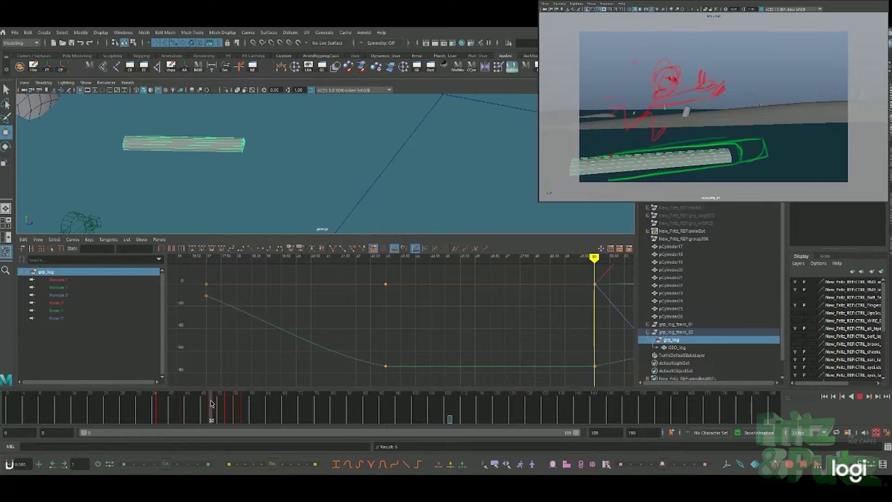
{"action": "left_click_drag", "start_coordinate": [229, 149], "coordinate": [246, 148]}
{"action": "key", "text": "alt+v"}
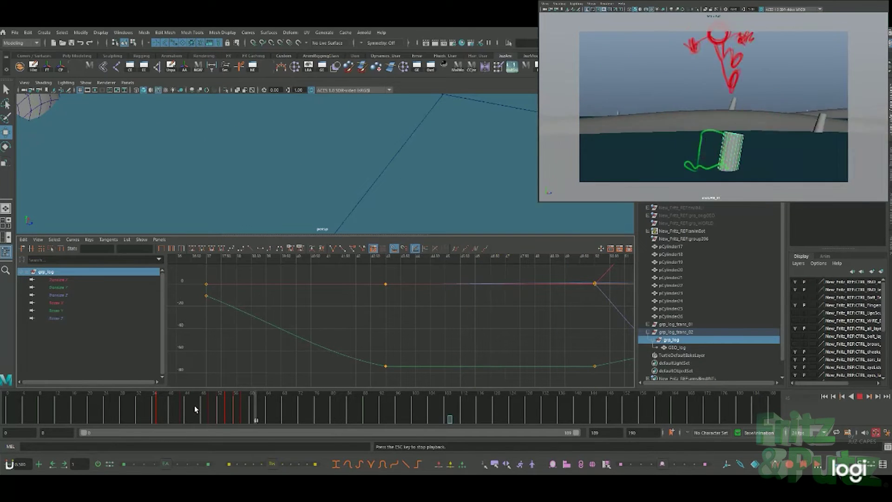
{"action": "left_click", "coordinate": [240, 409]}
Step: Rotate and nudge the log to match the sketch at frame 61, then raise it at frame 60
{"action": "left_click_drag", "start_coordinate": [239, 409], "coordinate": [259, 400]}
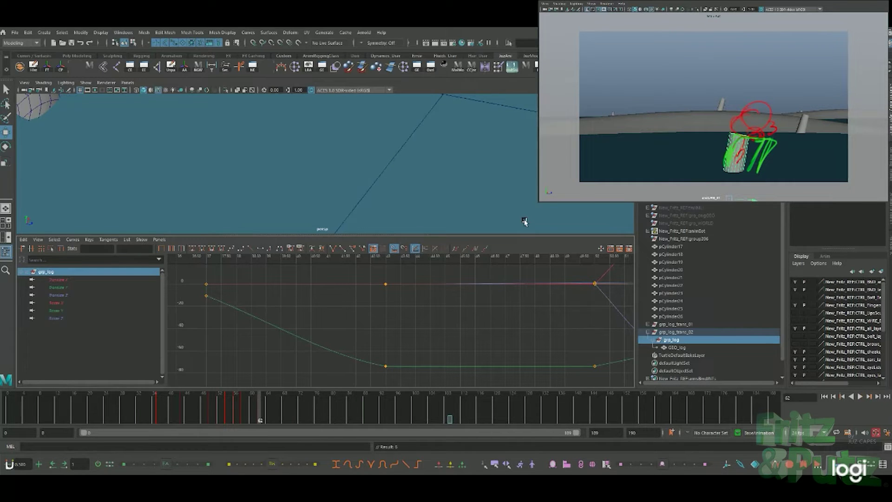
{"action": "key", "text": "f"}
{"action": "key", "text": "e"}
{"action": "left_click_drag", "start_coordinate": [353, 146], "coordinate": [359, 145]}
{"action": "key", "text": "w"}
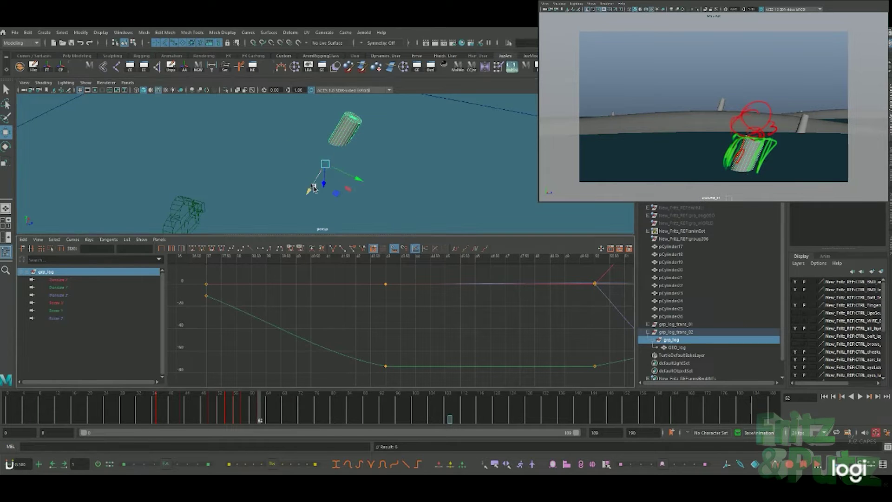
{"action": "left_click_drag", "start_coordinate": [314, 188], "coordinate": [326, 186]}
{"action": "mouse_move", "coordinate": [258, 409]}
{"action": "left_mouse_down"}
{"action": "mouse_move", "coordinate": [229, 409]}
{"action": "mouse_move", "coordinate": [251, 409]}
{"action": "mouse_move", "coordinate": [251, 401]}
{"action": "left_mouse_up"}
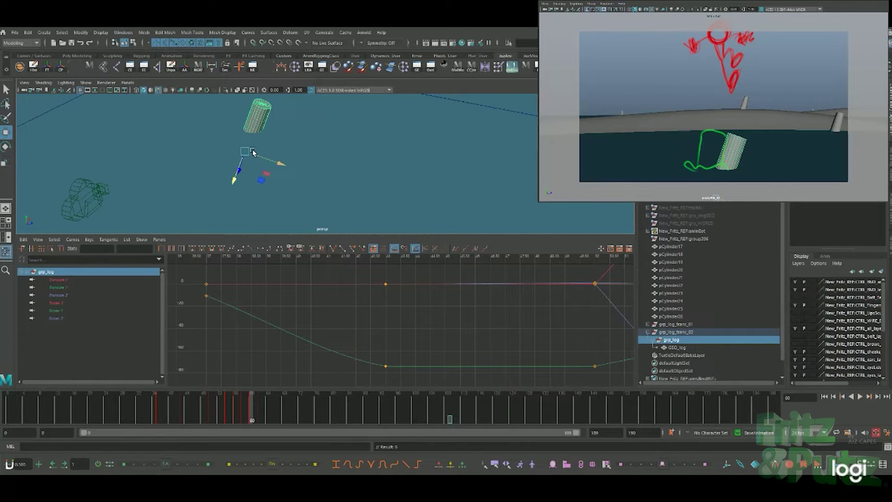
{"action": "left_click_drag", "start_coordinate": [234, 184], "coordinate": [237, 165]}
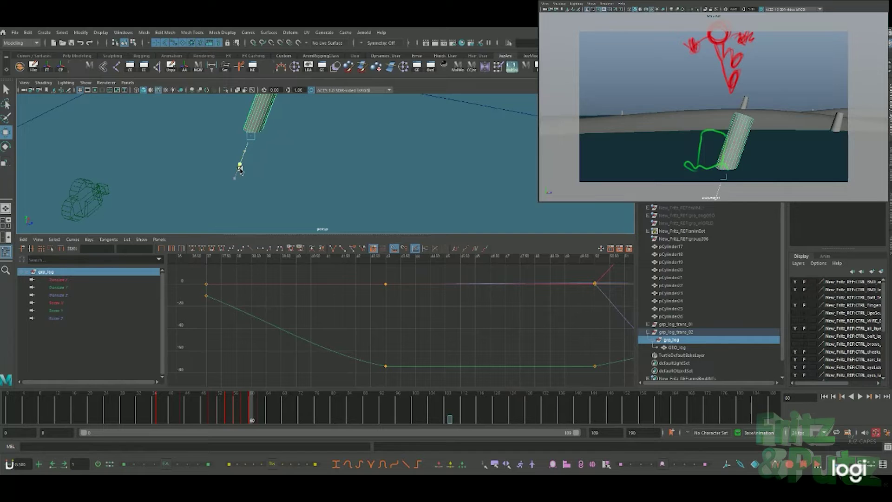
Step: Review playback to frame 60, slide the log down, and show only its Translate X, Y, Z curves
{"action": "key", "text": "e"}
{"action": "key", "text": "alt+v"}
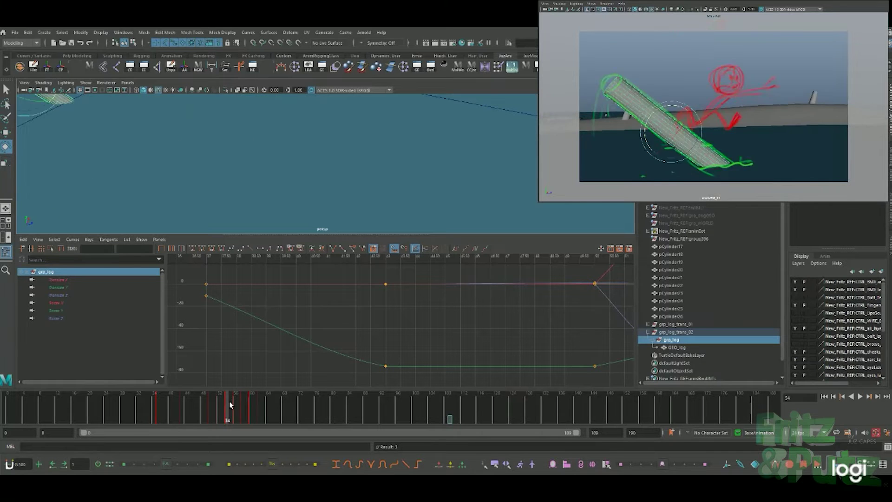
{"action": "left_click", "coordinate": [249, 408]}
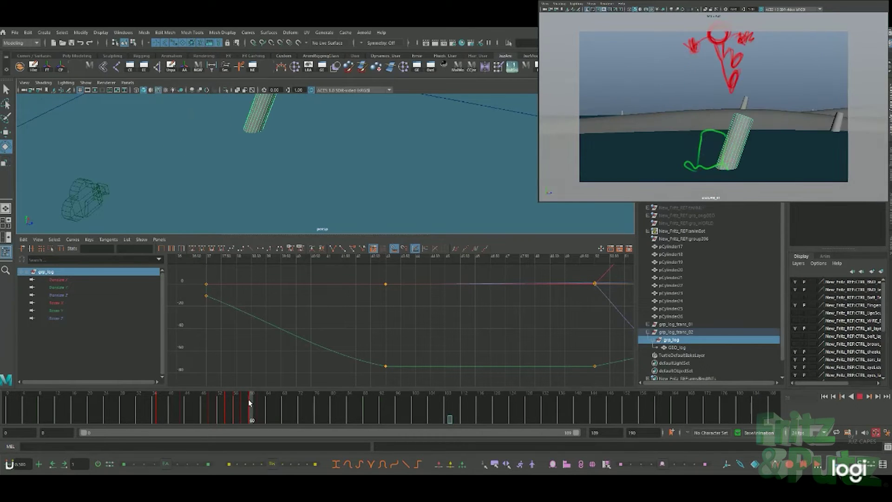
{"action": "key", "text": "a"}
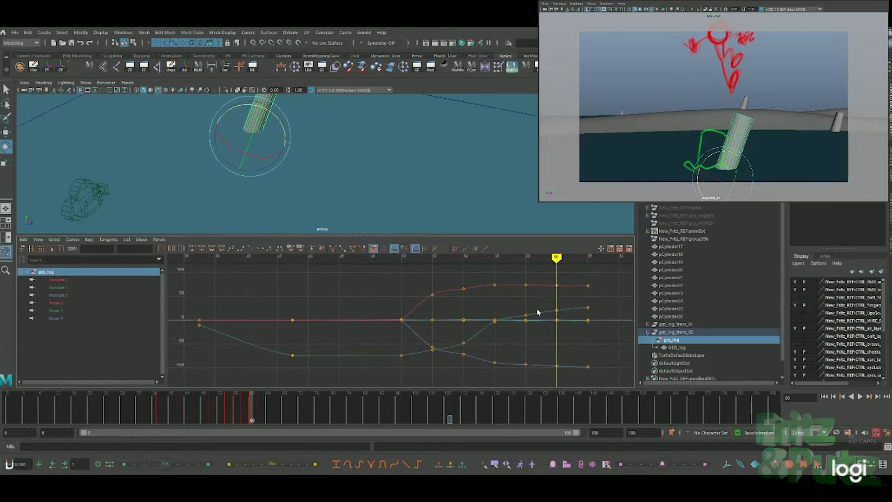
{"action": "middle_click_drag", "start_coordinate": [538, 313], "coordinate": [508, 287], "text": "alt"}
{"action": "key", "text": "f"}
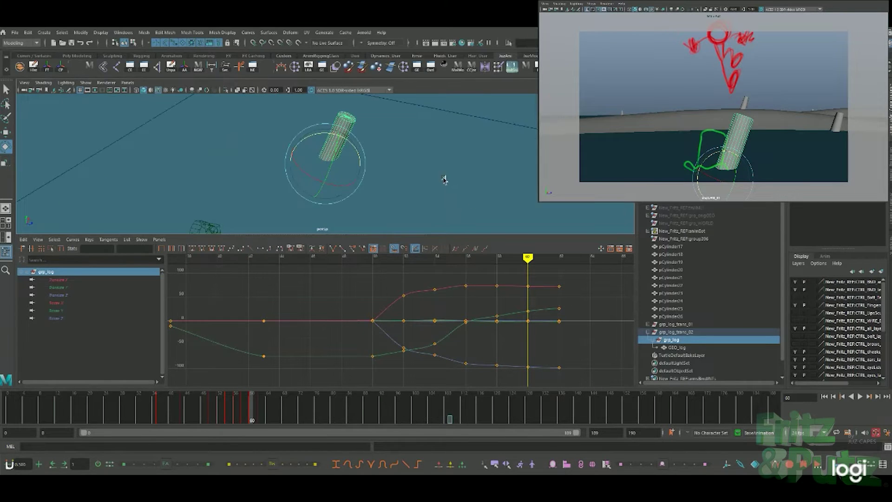
{"action": "left_click_drag", "start_coordinate": [445, 181], "coordinate": [424, 139], "text": "alt"}
{"action": "key", "text": "w"}
{"action": "left_click_drag", "start_coordinate": [309, 208], "coordinate": [302, 221]}
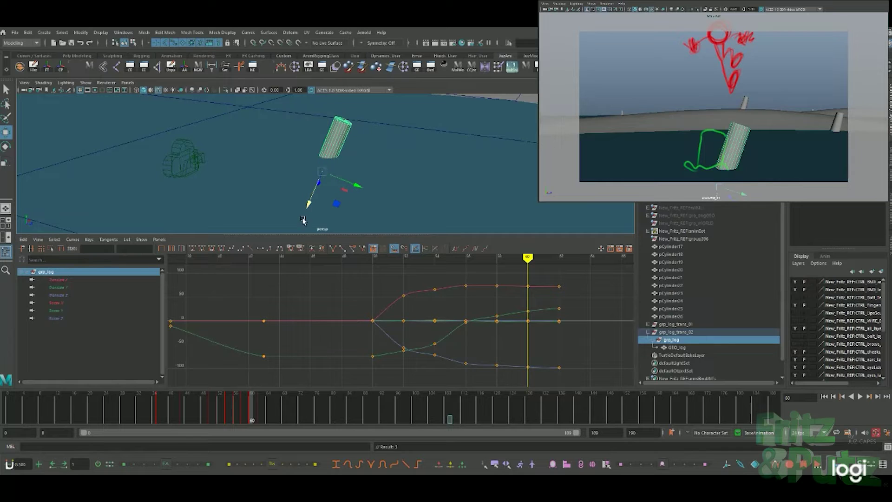
{"action": "left_click_drag", "start_coordinate": [73, 279], "coordinate": [73, 295]}
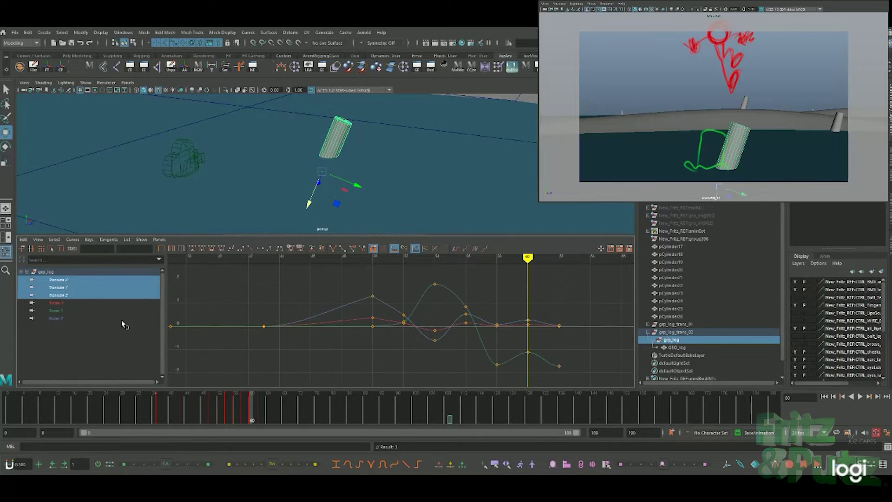
Step: Delete the frame-60 translate keys, reposition the log at frame 60, and review playback
{"action": "left_click", "coordinate": [528, 352]}
{"action": "middle_click_drag", "start_coordinate": [542, 343], "coordinate": [539, 350]}
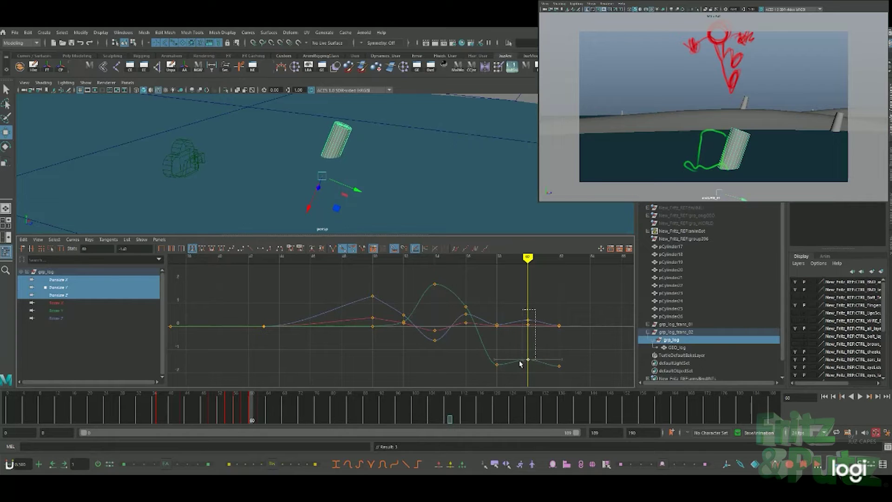
{"action": "left_click_drag", "start_coordinate": [520, 364], "coordinate": [517, 363]}
{"action": "key", "text": "Delete"}
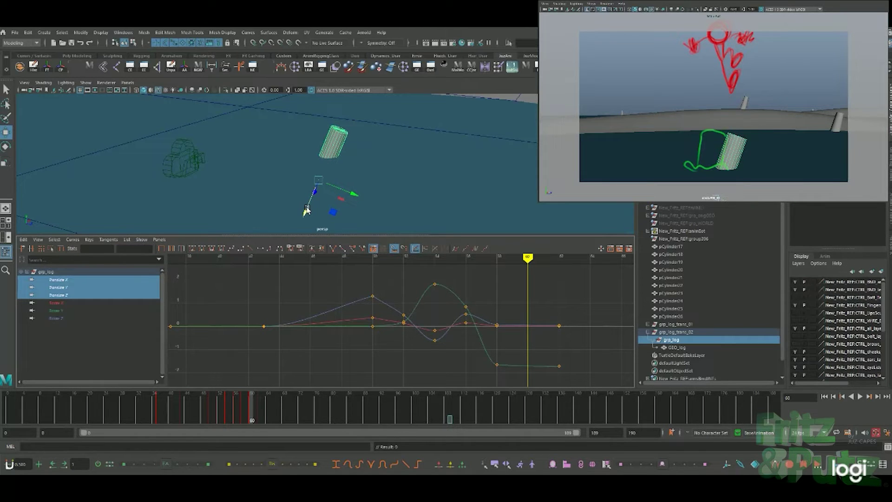
{"action": "left_click_drag", "start_coordinate": [307, 210], "coordinate": [311, 213]}
{"action": "key", "text": "alt+v"}
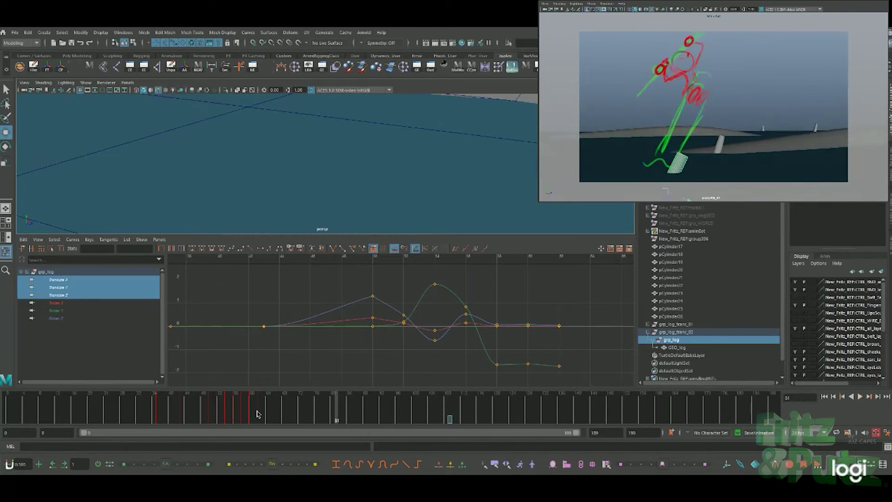
{"action": "left_click", "coordinate": [261, 415]}
Step: Rotate and move the log into place at frame 63 and key the pose
{"action": "left_click", "coordinate": [266, 413]}
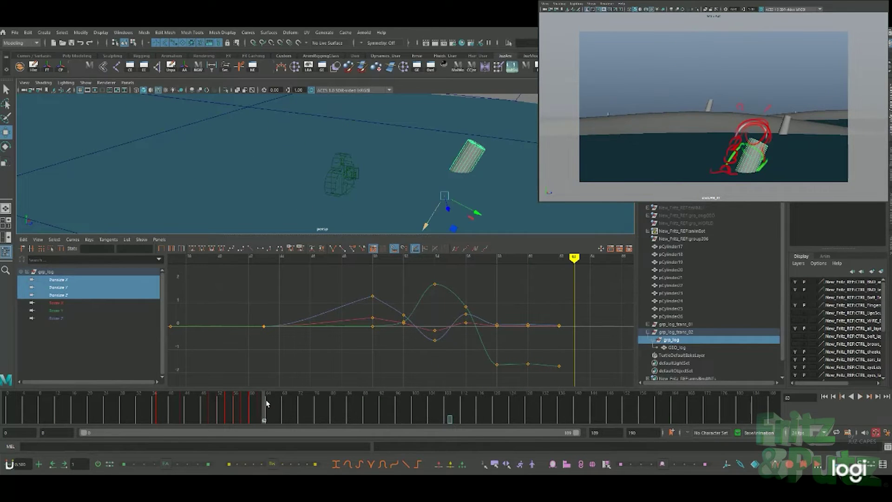
{"action": "key", "text": "e"}
{"action": "left_click_drag", "start_coordinate": [462, 166], "coordinate": [460, 170]}
{"action": "key", "text": "w"}
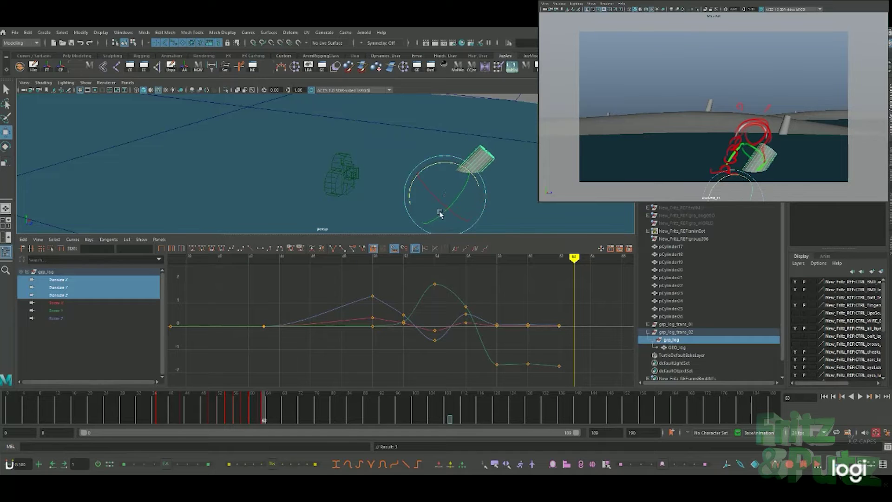
{"action": "left_click_drag", "start_coordinate": [421, 218], "coordinate": [416, 225]}
{"action": "key", "text": "s"}
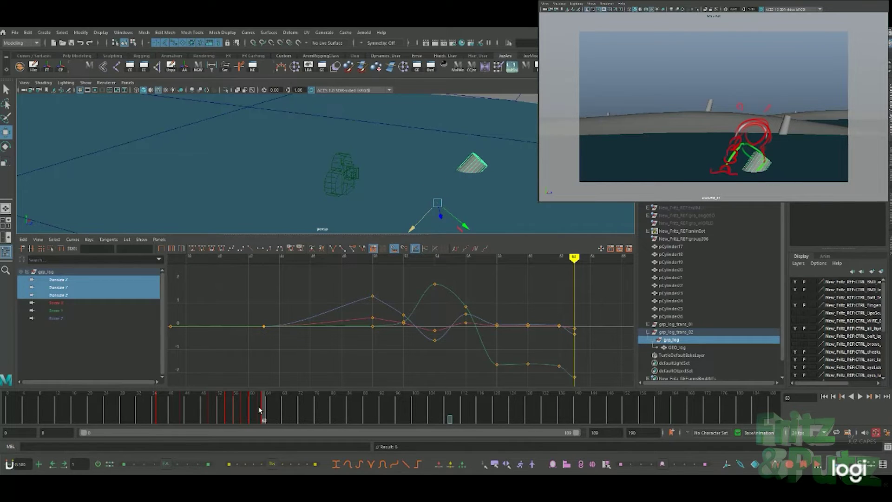
Step: Key the log at frame 66, rotate it upright, and select grp_log_trans_02
{"action": "left_click_drag", "start_coordinate": [263, 409], "coordinate": [276, 406]}
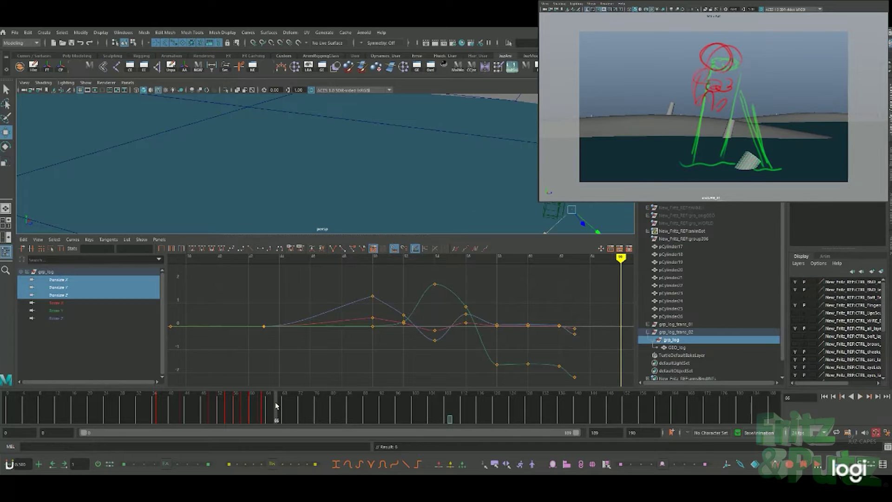
{"action": "key", "text": "s"}
{"action": "key", "text": "e"}
{"action": "mouse_move", "coordinate": [744, 179]}
{"action": "left_mouse_down"}
{"action": "mouse_move", "coordinate": [725, 160]}
{"action": "mouse_move", "coordinate": [739, 163]}
{"action": "left_mouse_up"}
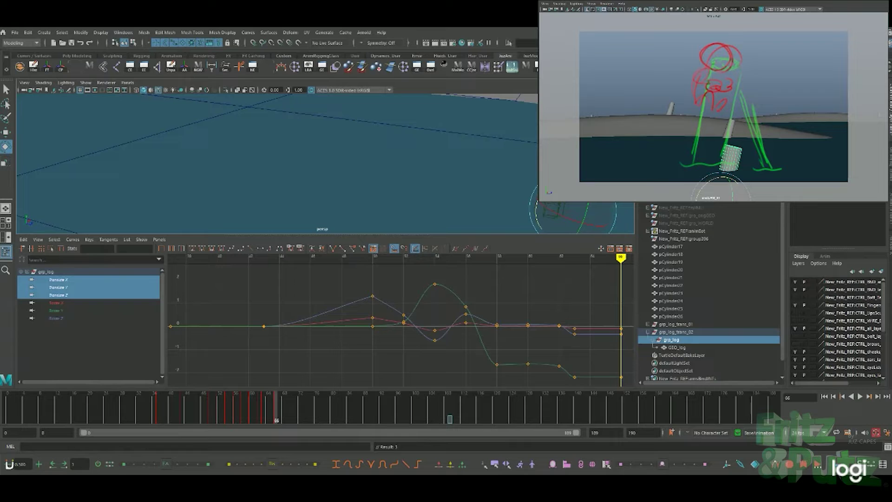
{"action": "left_click", "coordinate": [681, 331]}
Step: Move grp_log left, rotate it upright, key it at frame 66, and review frames 63–67
{"action": "key", "text": "w"}
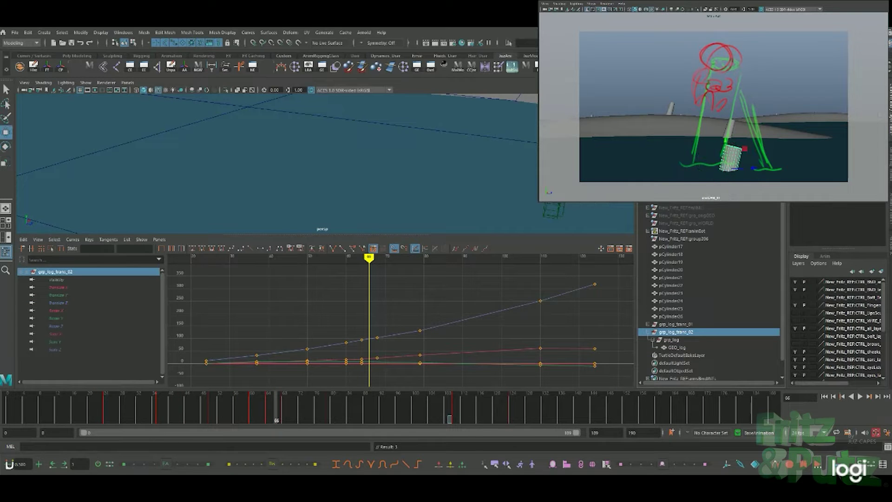
{"action": "left_click_drag", "start_coordinate": [732, 158], "coordinate": [711, 158]}
{"action": "left_click", "coordinate": [593, 209]}
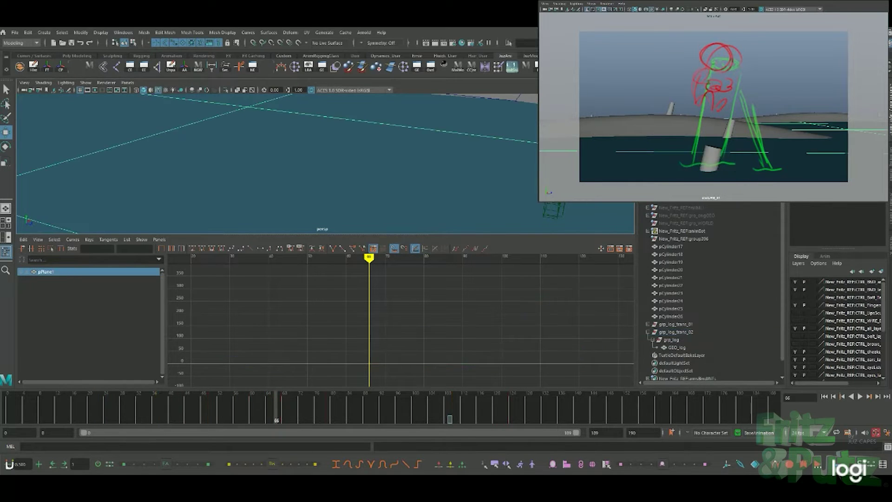
{"action": "left_click", "coordinate": [711, 158]}
{"action": "left_click", "coordinate": [672, 339]}
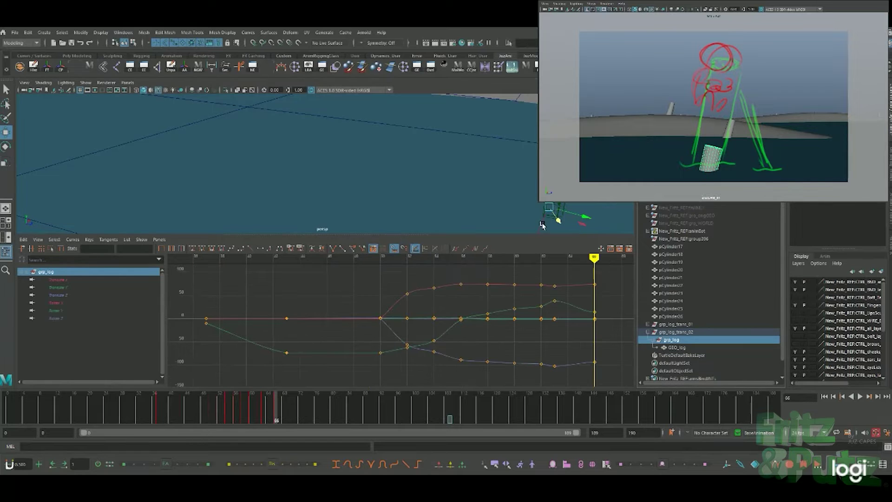
{"action": "left_click_drag", "start_coordinate": [553, 208], "coordinate": [713, 152]}
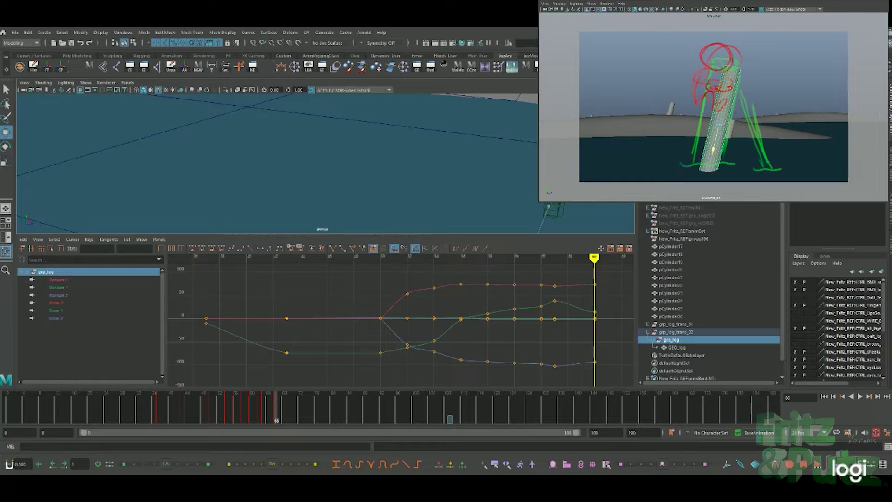
{"action": "key", "text": "s"}
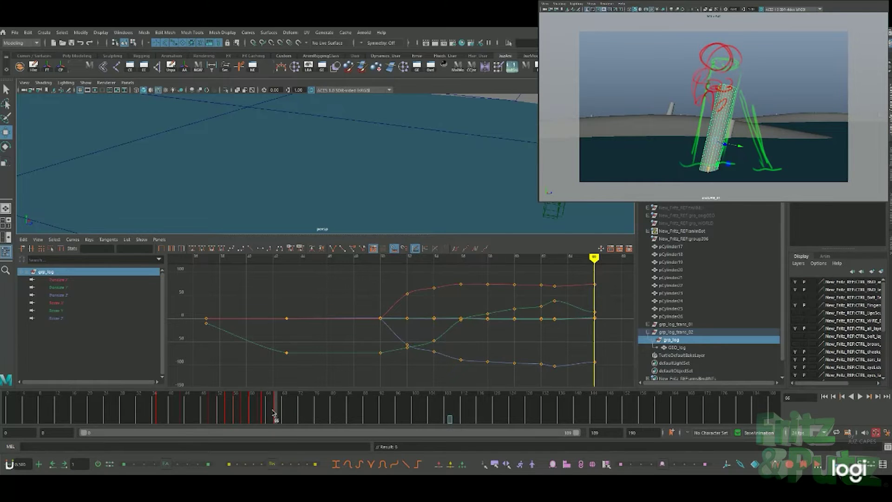
{"action": "left_click_drag", "start_coordinate": [274, 414], "coordinate": [302, 406]}
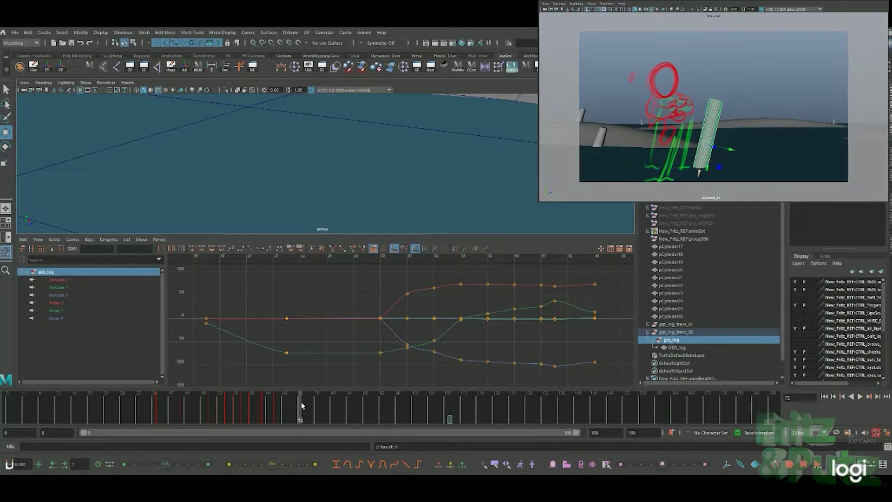
Step: Slide grp_log_trans_02 to the left and key it at frame 72
{"action": "key", "text": "e"}
{"action": "mouse_move", "coordinate": [518, 189]}
{"action": "left_mouse_down", "text": "alt"}
{"action": "mouse_move", "coordinate": [505, 190]}
{"action": "mouse_move", "coordinate": [509, 161]}
{"action": "mouse_move", "coordinate": [484, 179]}
{"action": "mouse_move", "coordinate": [475, 152]}
{"action": "left_mouse_up", "text": "alt"}
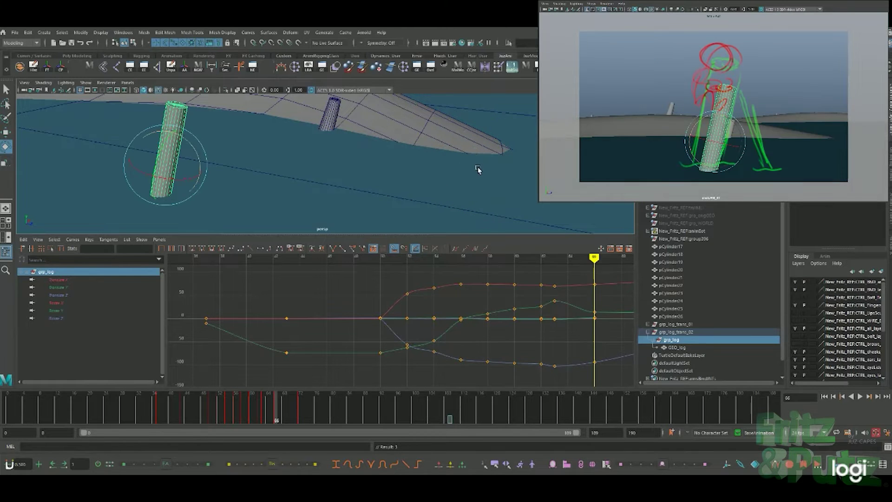
{"action": "left_click", "coordinate": [685, 333]}
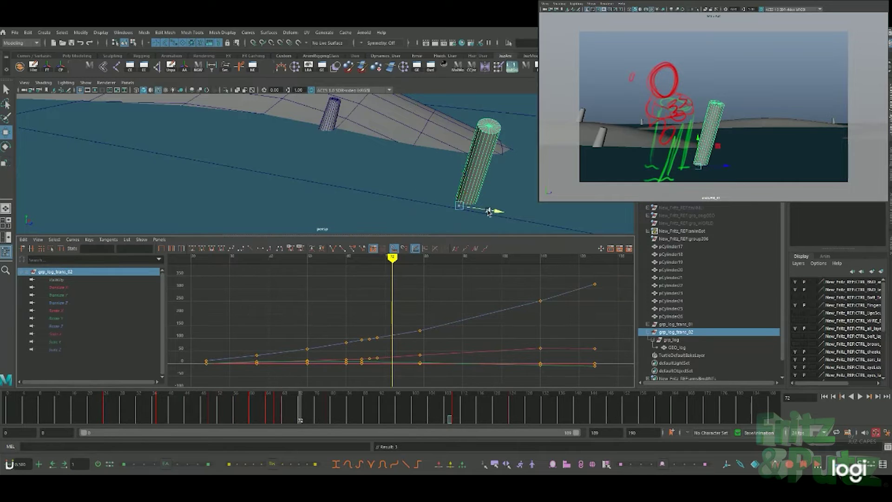
{"action": "key", "text": "w"}
{"action": "left_click_drag", "start_coordinate": [494, 205], "coordinate": [441, 208]}
{"action": "key", "text": "s"}
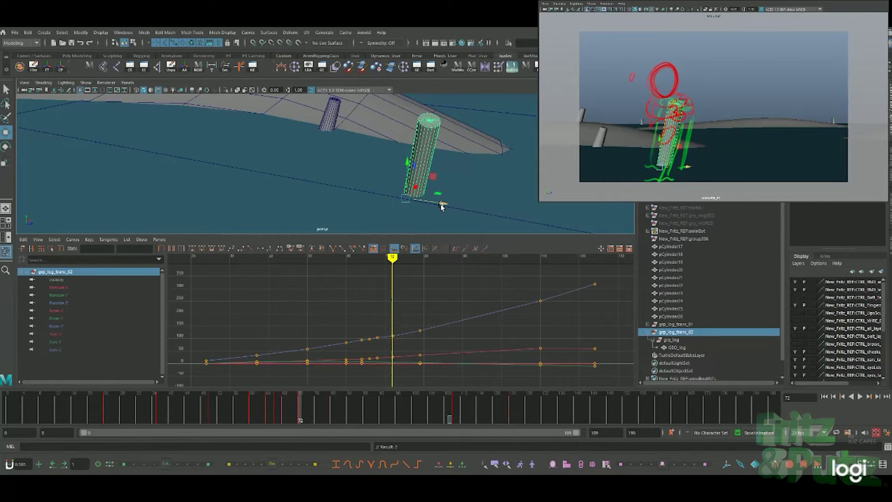
Step: Move grp_log_trans_02 right along X at frame 64, then reselect grp_log
{"action": "left_click_drag", "start_coordinate": [288, 414], "coordinate": [274, 405]}
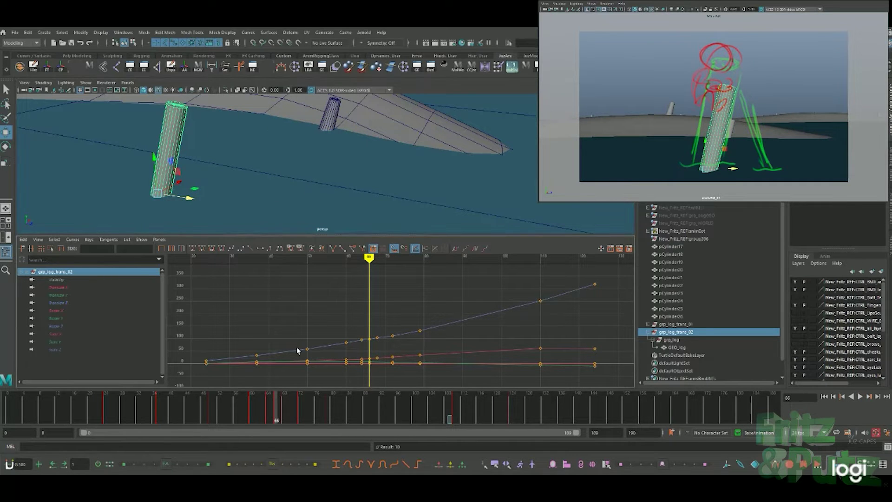
{"action": "key", "text": "comma"}
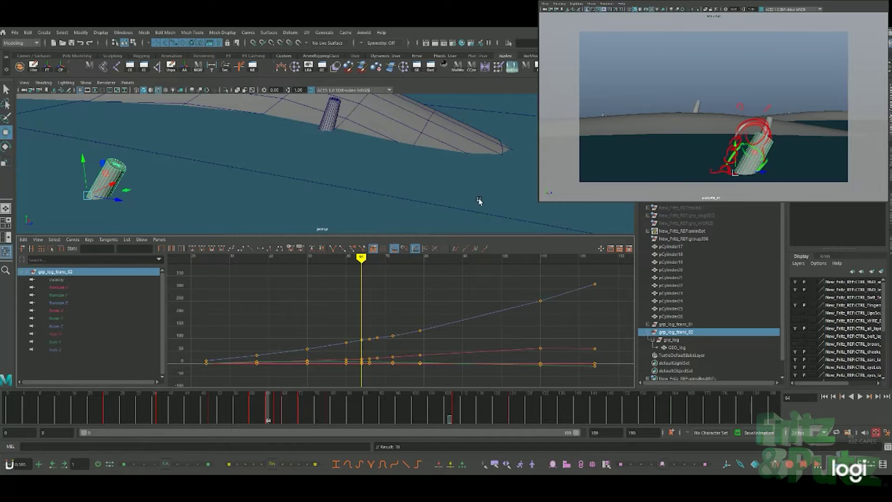
{"action": "key", "text": "f"}
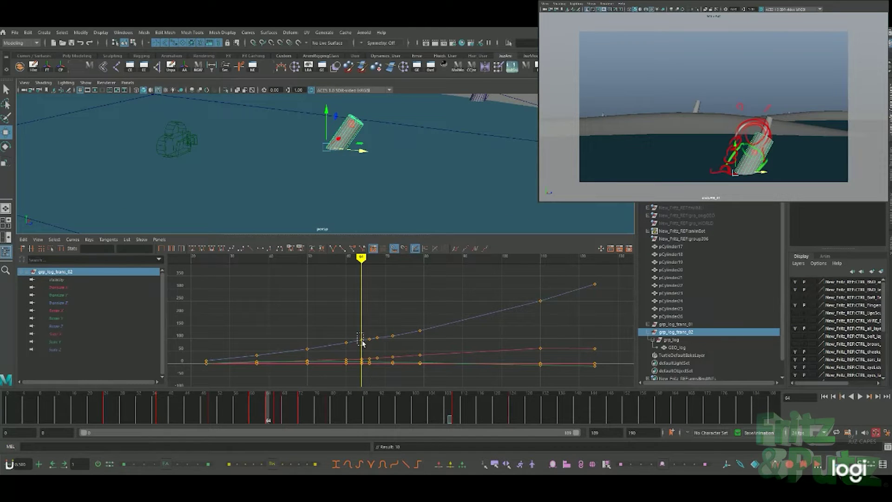
{"action": "key", "text": "Delete"}
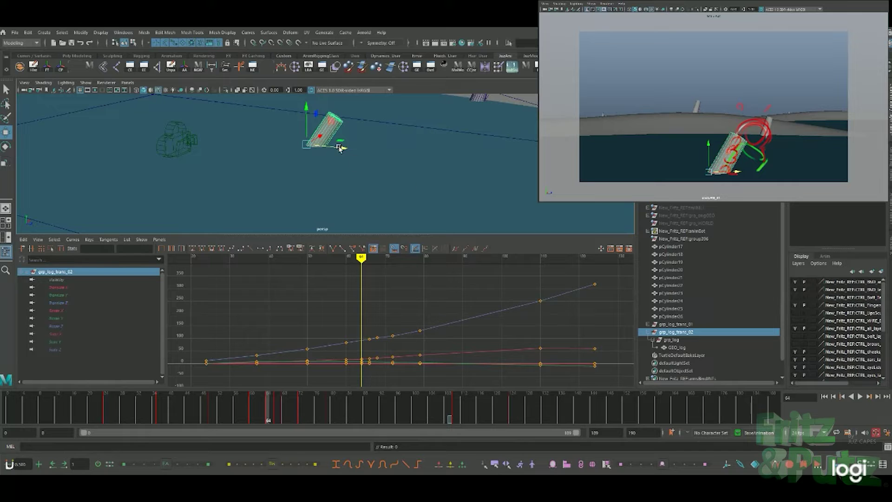
{"action": "left_click_drag", "start_coordinate": [349, 150], "coordinate": [369, 148]}
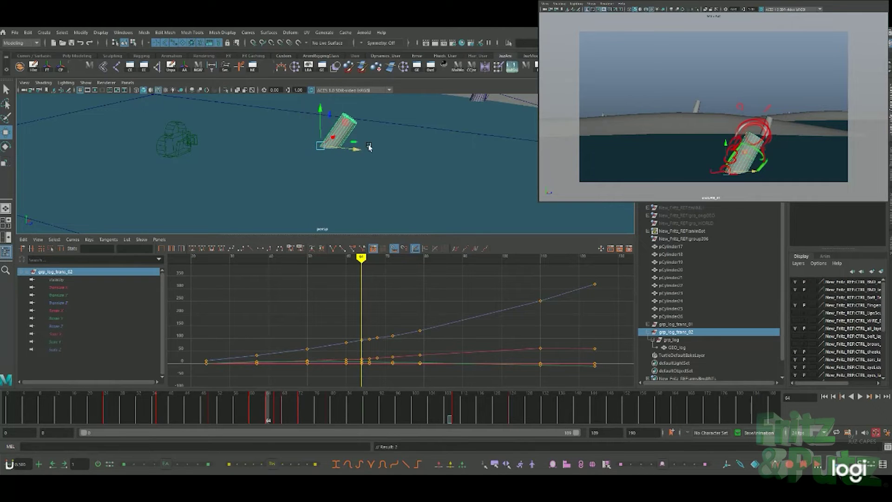
{"action": "left_click", "coordinate": [677, 340]}
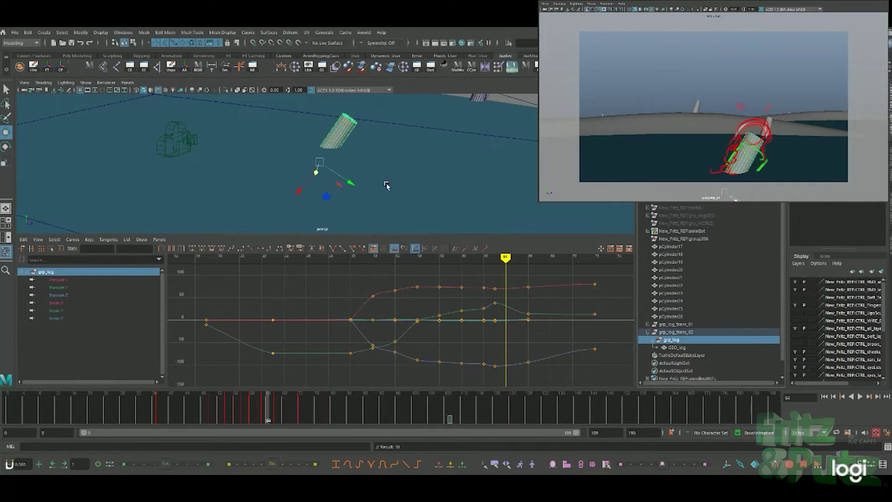
Step: Review frames 63–70, then key the log at frame 75 with a new tilt and position
{"action": "left_click", "coordinate": [263, 412]}
{"action": "mouse_move", "coordinate": [266, 411]}
{"action": "left_mouse_down"}
{"action": "mouse_move", "coordinate": [331, 407]}
{"action": "mouse_move", "coordinate": [311, 405]}
{"action": "left_mouse_up"}
{"action": "key", "text": "s"}
{"action": "key", "text": "e"}
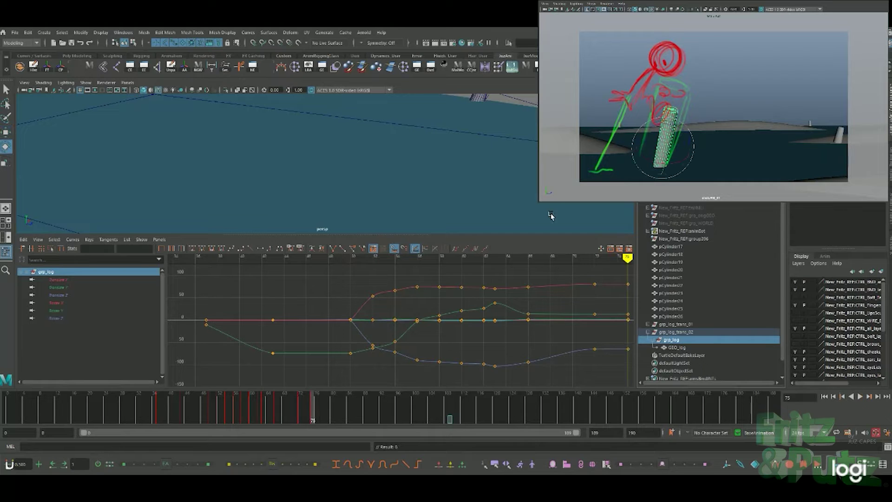
{"action": "key", "text": "f"}
{"action": "mouse_move", "coordinate": [421, 184]}
{"action": "left_mouse_down"}
{"action": "mouse_move", "coordinate": [412, 174]}
{"action": "mouse_move", "coordinate": [409, 184]}
{"action": "left_mouse_up"}
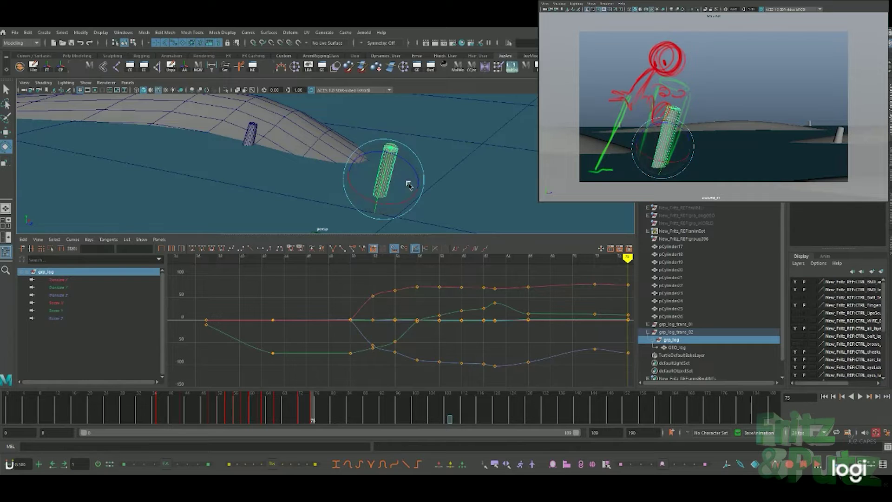
{"action": "key", "text": "w"}
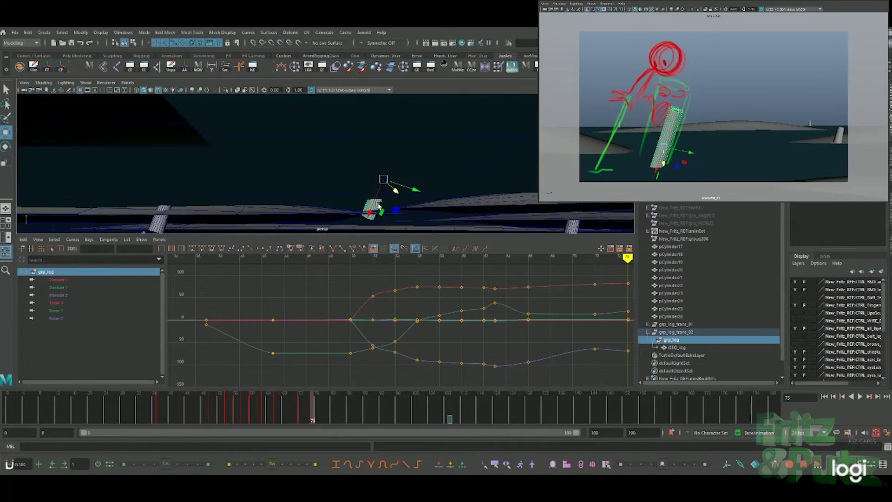
{"action": "left_click_drag", "start_coordinate": [396, 203], "coordinate": [381, 204], "text": "alt"}
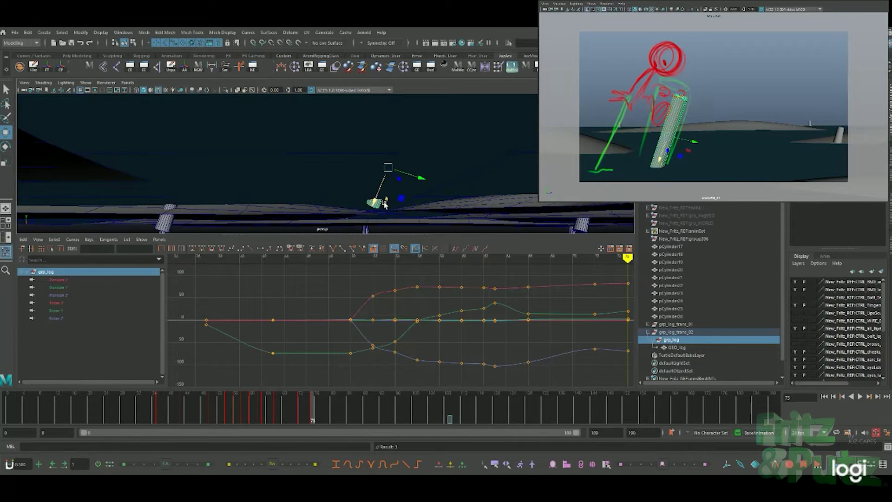
Step: Play back to about frame 82, rotate the log to a new angle, and replay
{"action": "left_click", "coordinate": [306, 408]}
{"action": "key", "text": "alt+v"}
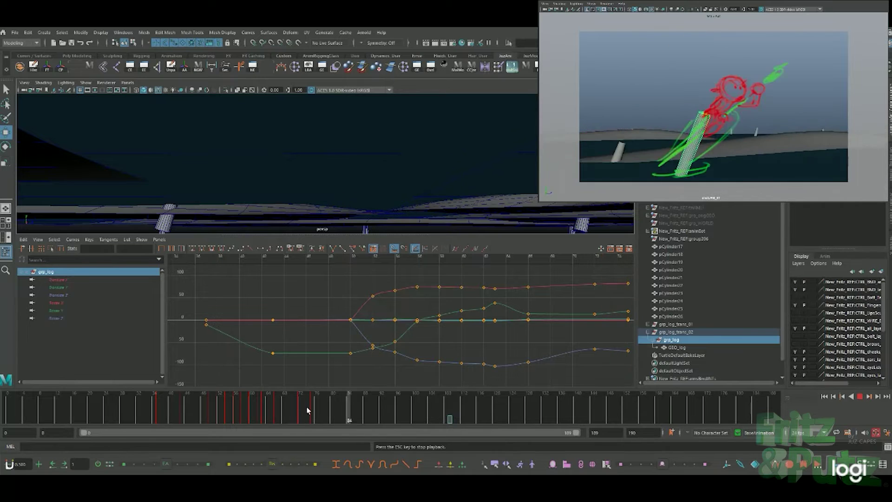
{"action": "mouse_move", "coordinate": [315, 411]}
{"action": "left_mouse_down"}
{"action": "mouse_move", "coordinate": [340, 412]}
{"action": "mouse_move", "coordinate": [348, 398]}
{"action": "left_mouse_up"}
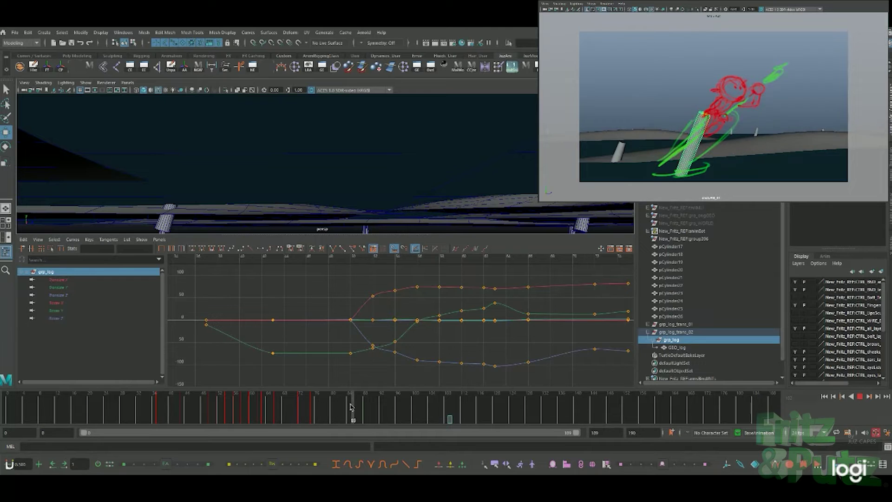
{"action": "key", "text": "f"}
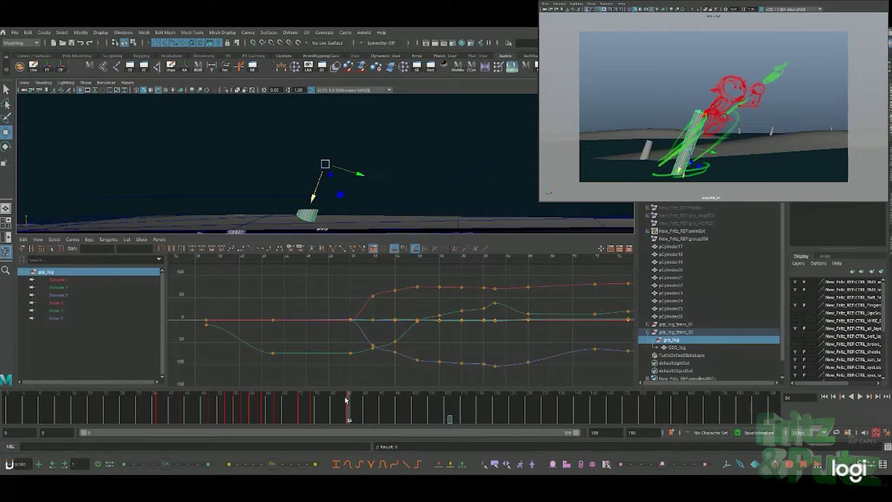
{"action": "key", "text": "e"}
{"action": "key", "text": "f"}
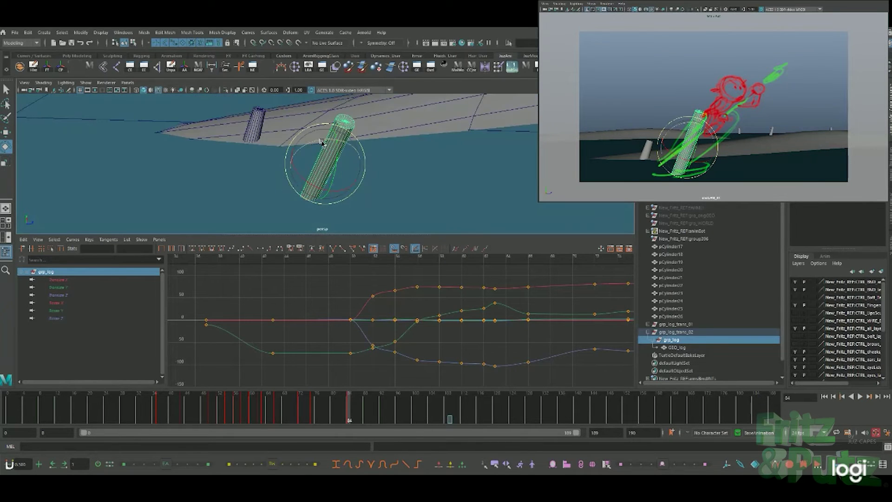
{"action": "left_click_drag", "start_coordinate": [329, 147], "coordinate": [308, 146]}
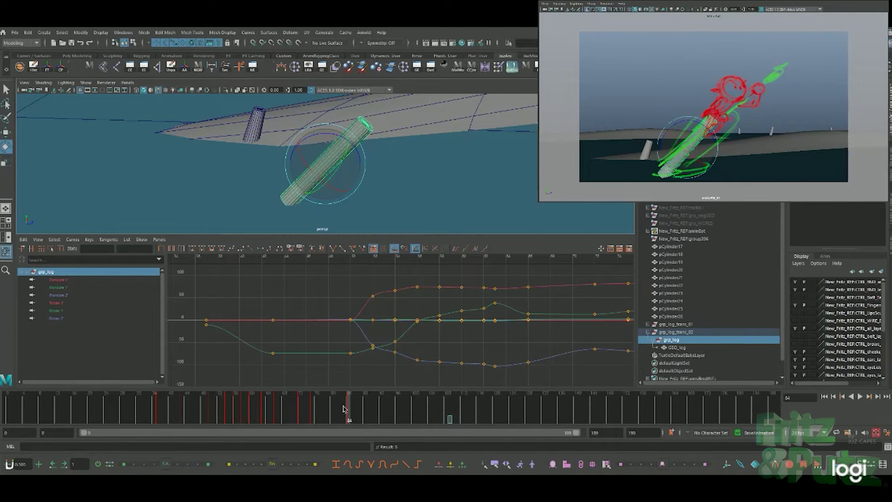
{"action": "key", "text": "alt+v"}
{"action": "key", "text": "alt+v"}
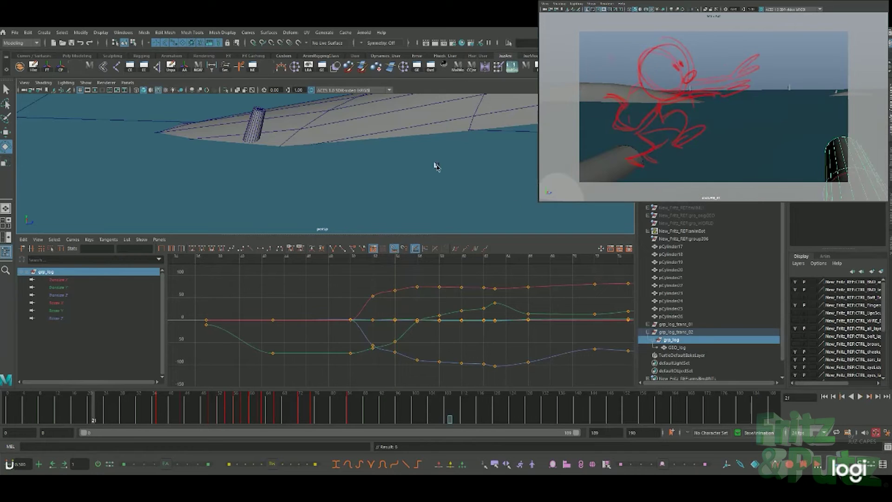
Step: Enlarge the perspective view and pull back to show more logs across the terrain, then play the shot
{"action": "middle_click_drag", "start_coordinate": [437, 167], "coordinate": [439, 235], "text": "alt"}
{"action": "left_click_drag", "start_coordinate": [437, 240], "coordinate": [437, 350]}
{"action": "scroll", "coordinate": [474, 295], "scroll_direction": "down", "scroll_amount": 3}
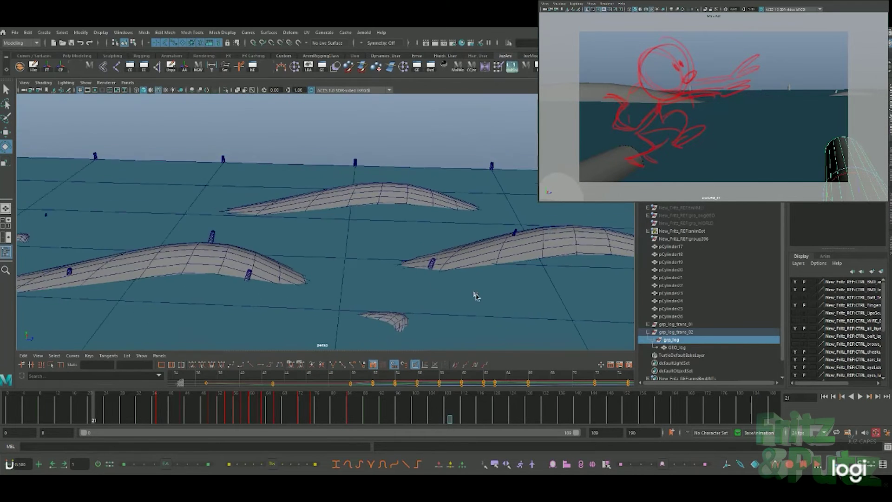
{"action": "mouse_move", "coordinate": [474, 295]}
{"action": "left_mouse_down", "text": "alt"}
{"action": "mouse_move", "coordinate": [482, 279]}
{"action": "mouse_move", "coordinate": [484, 286]}
{"action": "left_mouse_up", "text": "alt"}
{"action": "scroll", "coordinate": [478, 285], "scroll_direction": "down", "scroll_amount": 2}
{"action": "key", "text": "alt+v"}
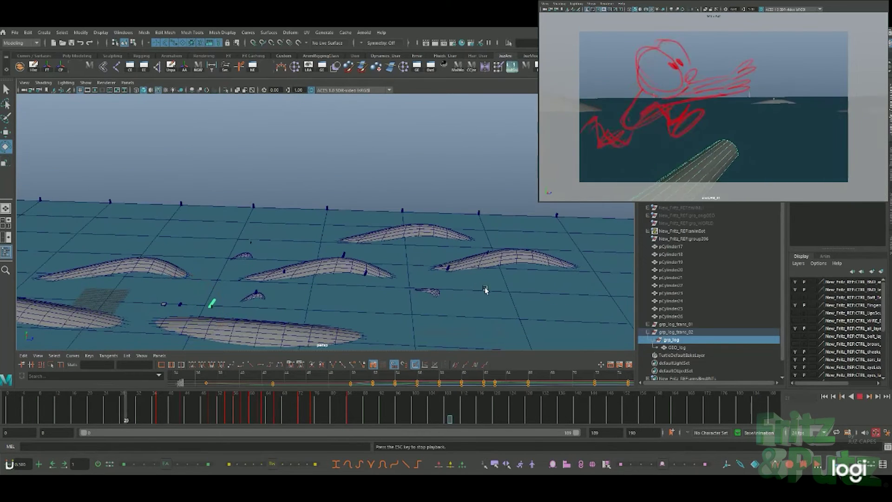
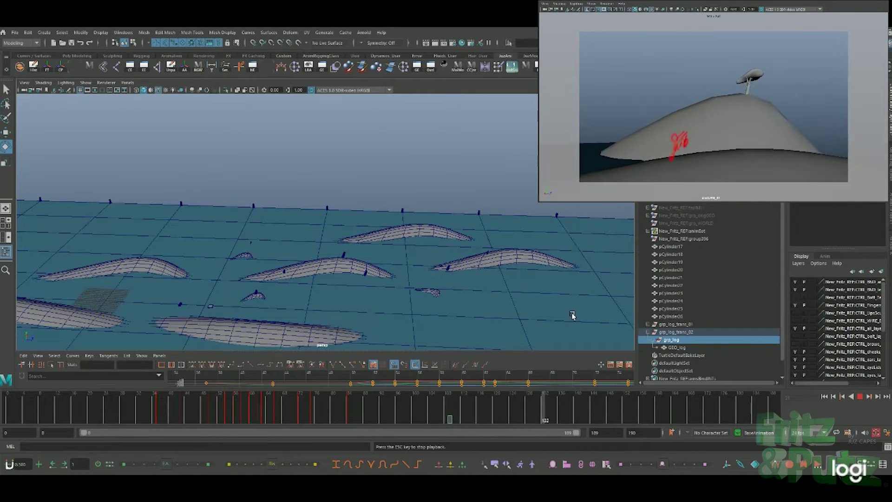
Step: Stop playback and save the scene as 10_panicToFree_01_5_blocking.mb
{"action": "key", "text": "Escape"}
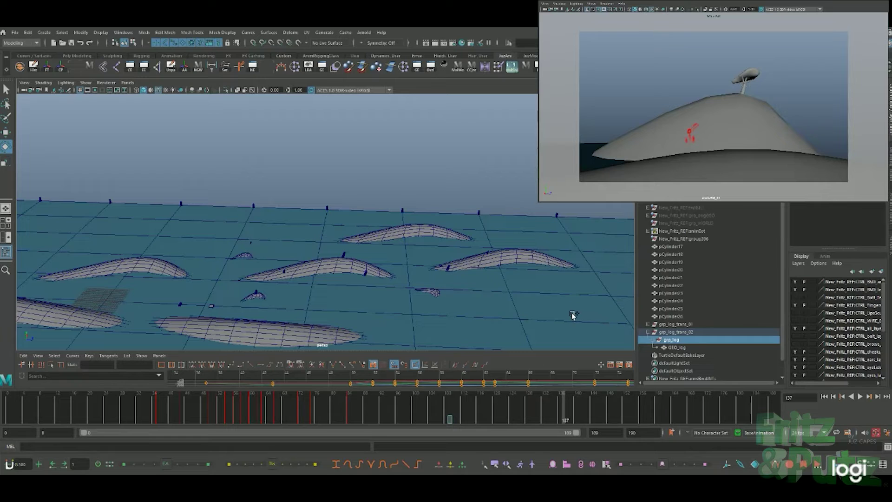
{"action": "key", "text": "q"}
{"action": "key", "text": "e"}
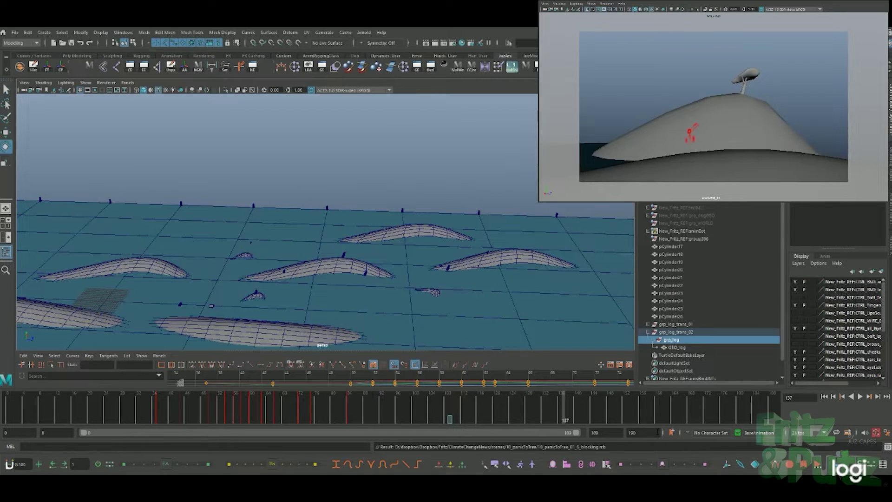
{"action": "key", "text": "ctrl+s"}
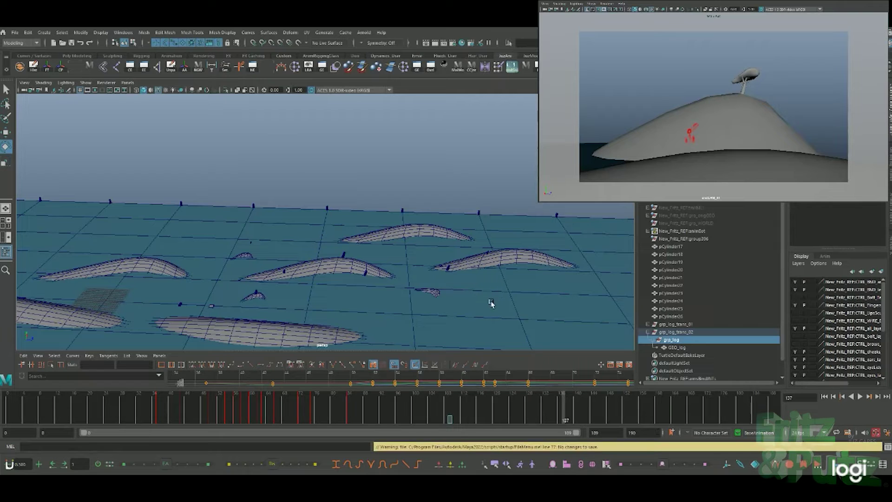
{"action": "key", "text": "ctrl+s"}
{"action": "left_click_drag", "start_coordinate": [490, 303], "coordinate": [487, 300], "text": "alt"}
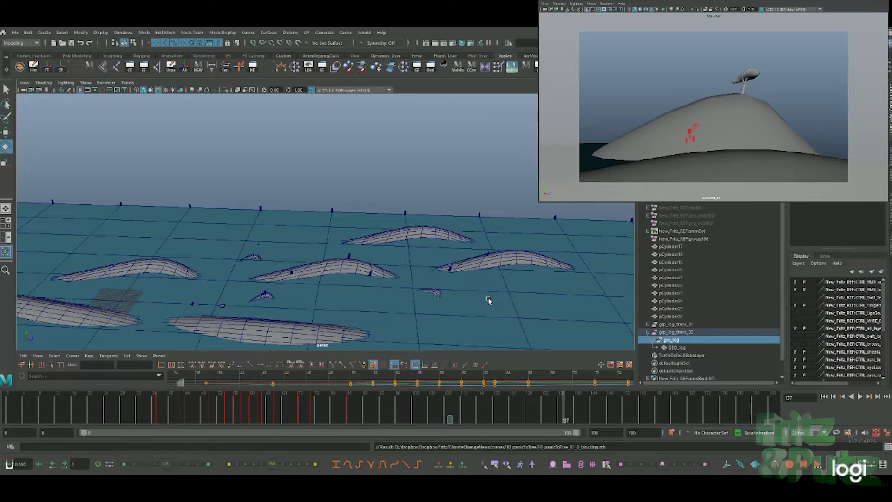
Step: Review the jump, then select grp_log_trans_01 and shift its log toward the shot centre
{"action": "key", "text": "alt+v"}
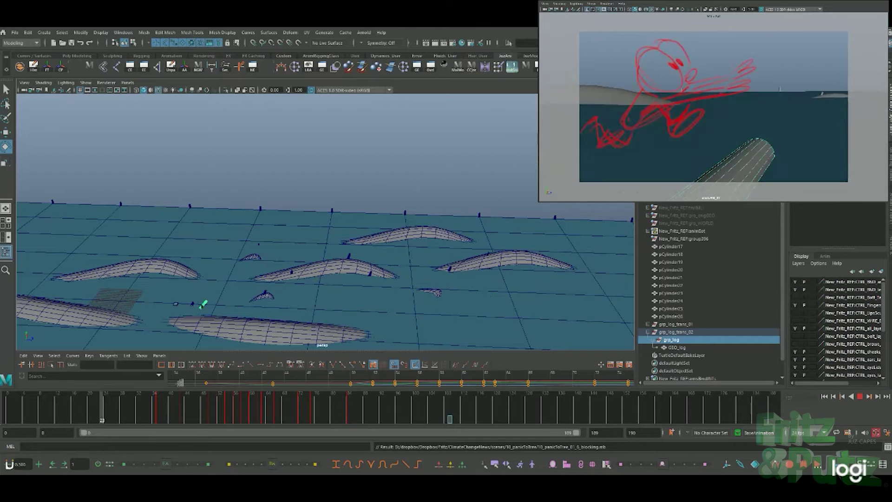
{"action": "key", "text": "alt+v"}
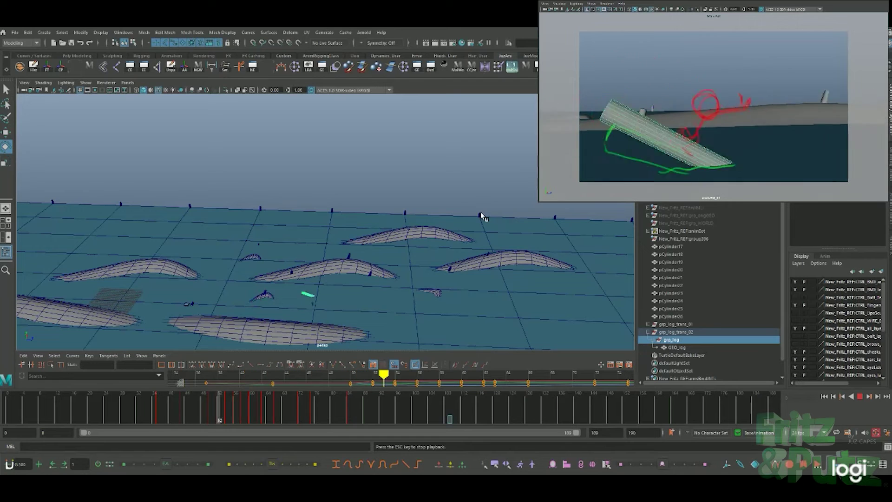
{"action": "left_click", "coordinate": [49, 420]}
{"action": "mouse_move", "coordinate": [31, 422]}
{"action": "left_mouse_down"}
{"action": "mouse_move", "coordinate": [107, 420]}
{"action": "mouse_move", "coordinate": [90, 421]}
{"action": "left_mouse_up"}
{"action": "left_click", "coordinate": [690, 325]}
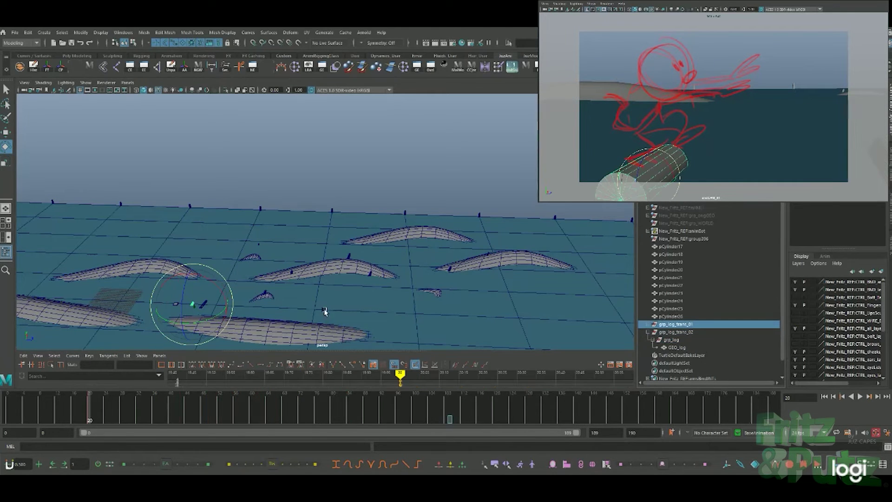
{"action": "mouse_move", "coordinate": [238, 312]}
{"action": "left_mouse_down"}
{"action": "mouse_move", "coordinate": [207, 314]}
{"action": "mouse_move", "coordinate": [222, 300]}
{"action": "left_mouse_up"}
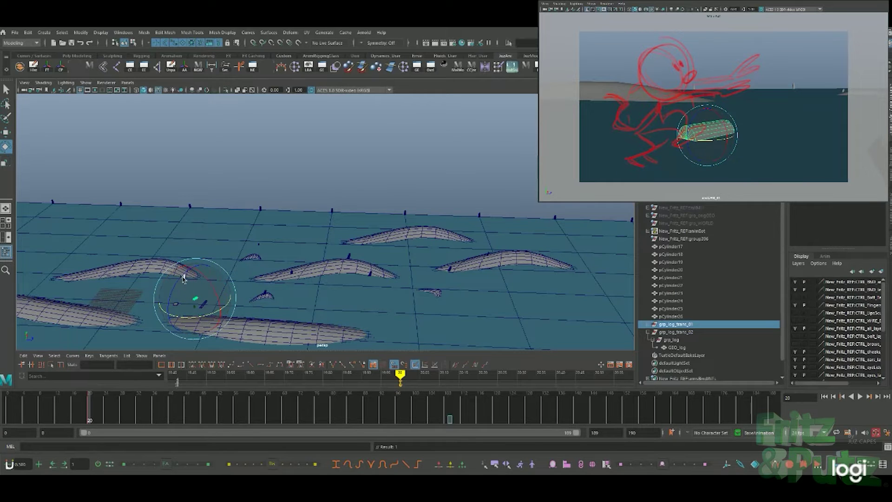
Step: Duplicate the log group, then move, rotate and raise the copy beside the character
{"action": "key", "text": "ctrl+d"}
{"action": "key", "text": "w"}
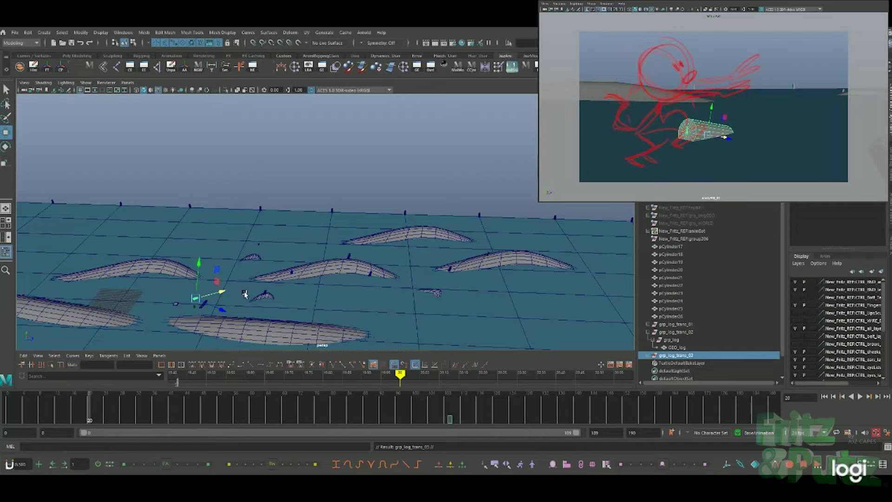
{"action": "left_click_drag", "start_coordinate": [229, 299], "coordinate": [229, 312]}
{"action": "key", "text": "e"}
{"action": "key", "text": "w"}
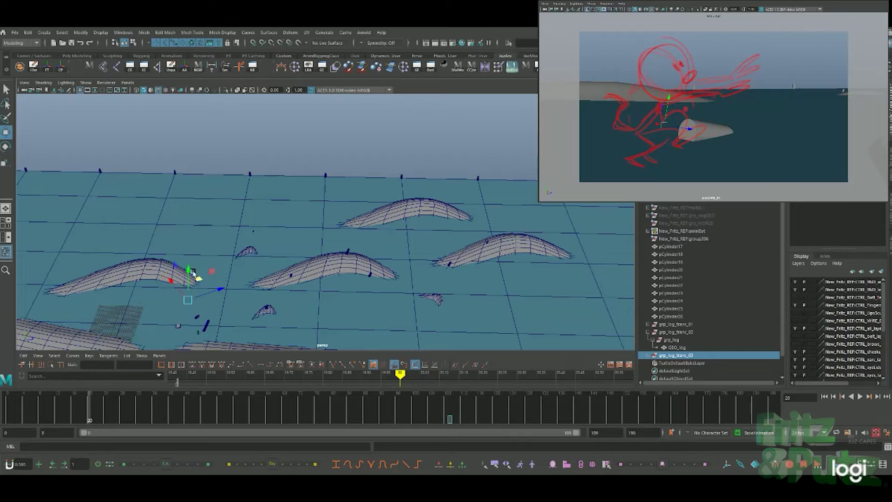
{"action": "left_click_drag", "start_coordinate": [189, 278], "coordinate": [188, 268]}
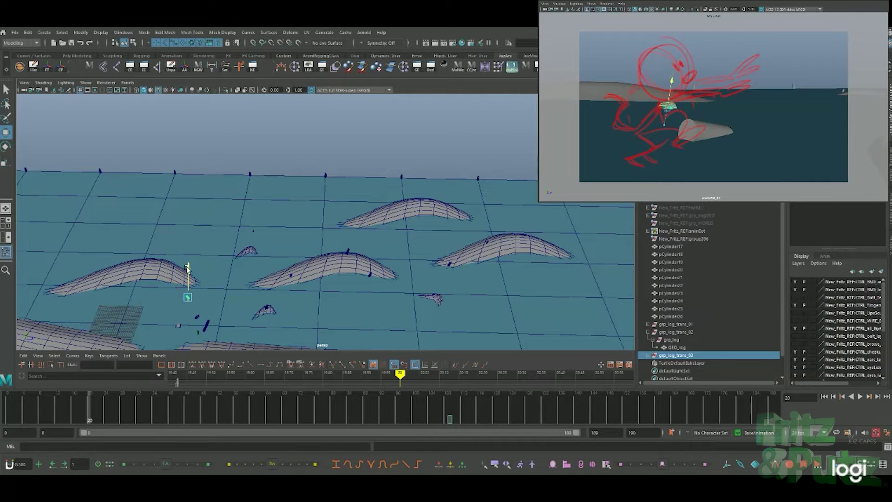
Step: Play back from frame 20 to check the new log's placement
{"action": "key", "text": "alt+v"}
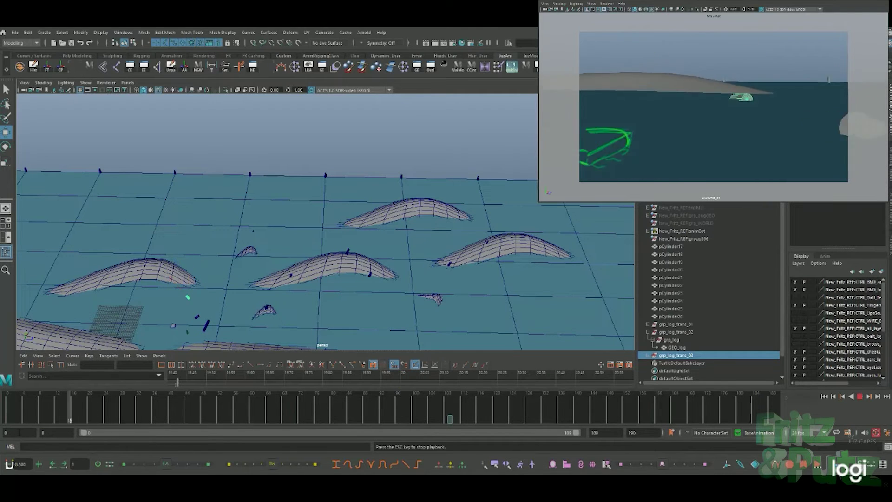
{"action": "key", "text": "Escape"}
{"action": "left_click", "coordinate": [84, 416]}
{"action": "key", "text": "alt+v"}
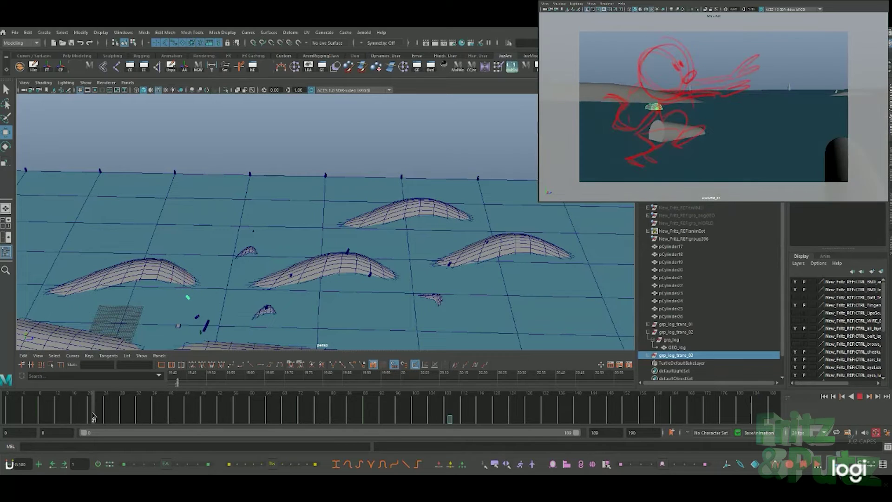
{"action": "key", "text": "Escape"}
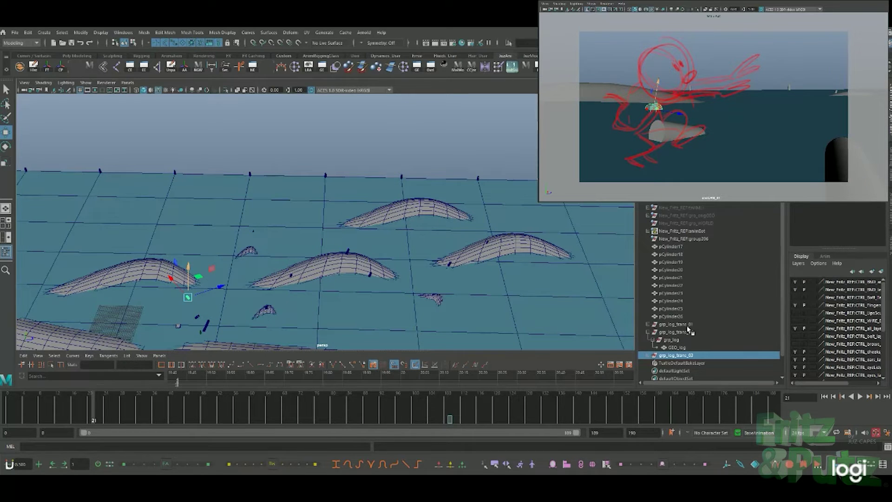
Step: Zoom in and duplicate grp_log_trans_01 as grp_log_trans_04, undoing a stray move
{"action": "left_click", "coordinate": [674, 325]}
{"action": "mouse_move", "coordinate": [433, 268]}
{"action": "left_mouse_down", "text": "alt"}
{"action": "mouse_move", "coordinate": [430, 251]}
{"action": "mouse_move", "coordinate": [400, 258]}
{"action": "mouse_move", "coordinate": [410, 245]}
{"action": "left_mouse_up", "text": "alt"}
{"action": "scroll", "coordinate": [429, 251], "scroll_direction": "up", "scroll_amount": 3}
{"action": "scroll", "coordinate": [427, 236], "scroll_direction": "up", "scroll_amount": 3}
{"action": "key", "text": "ctrl+d"}
{"action": "left_click", "coordinate": [689, 325]}
{"action": "key", "text": "ctrl+z"}
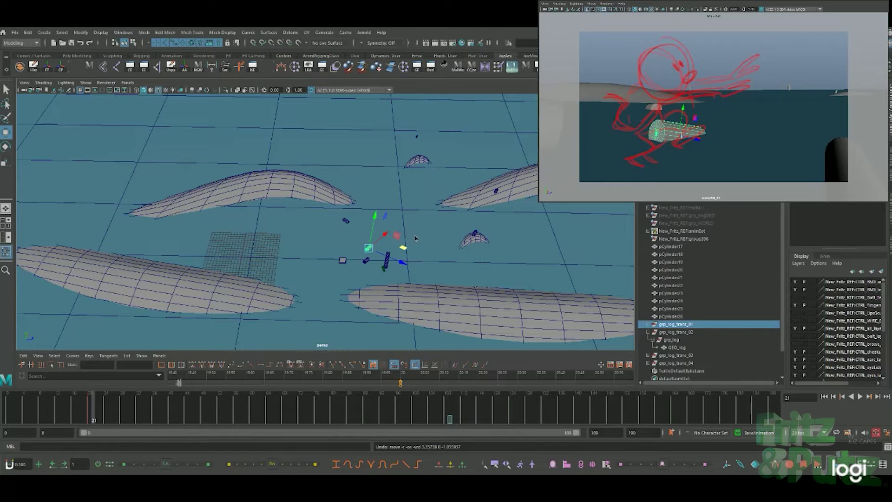
{"action": "left_click_drag", "start_coordinate": [396, 238], "coordinate": [405, 214]}
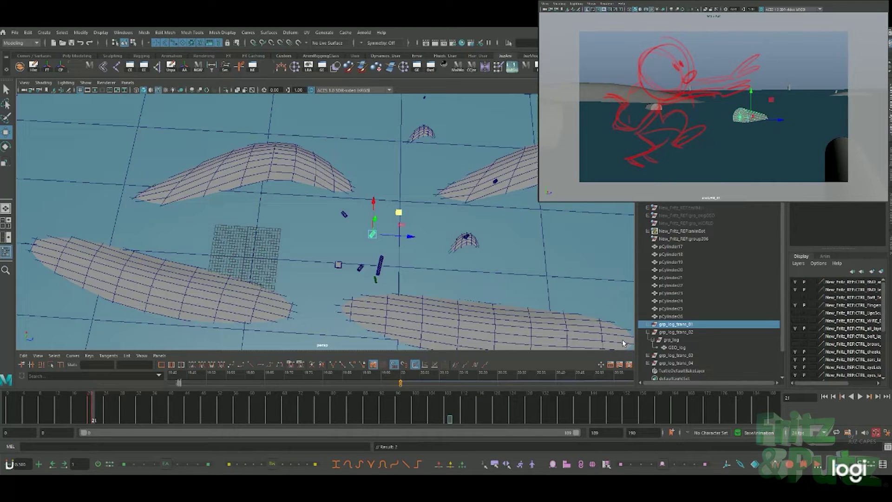
Step: Play the jump back to review the new log copy sweeping past the camera
{"action": "key", "text": "alt+v"}
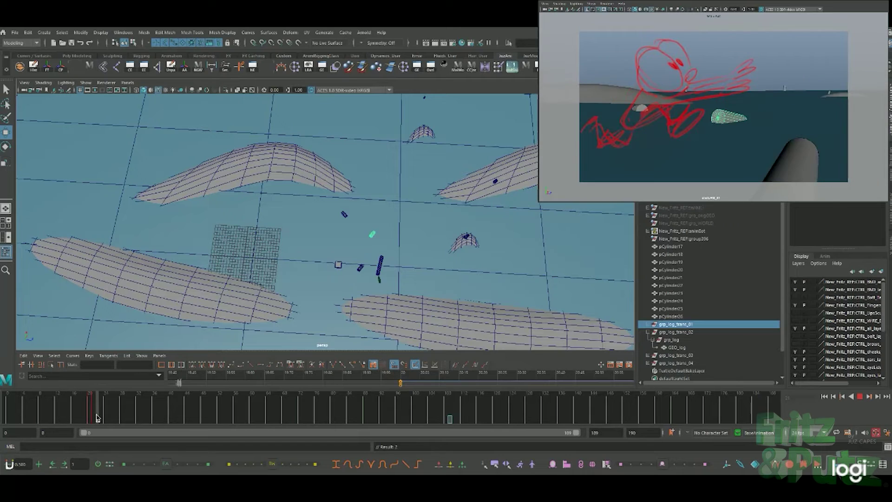
{"action": "left_click", "coordinate": [93, 418]}
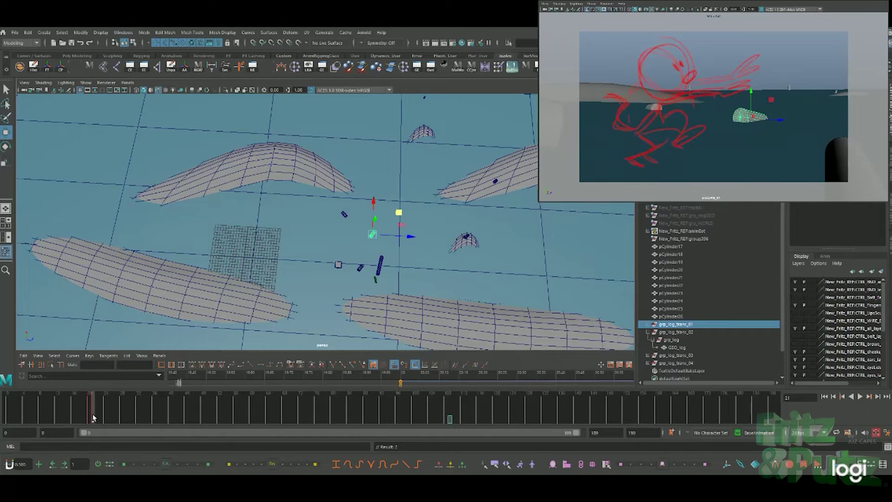
{"action": "key", "text": "q"}
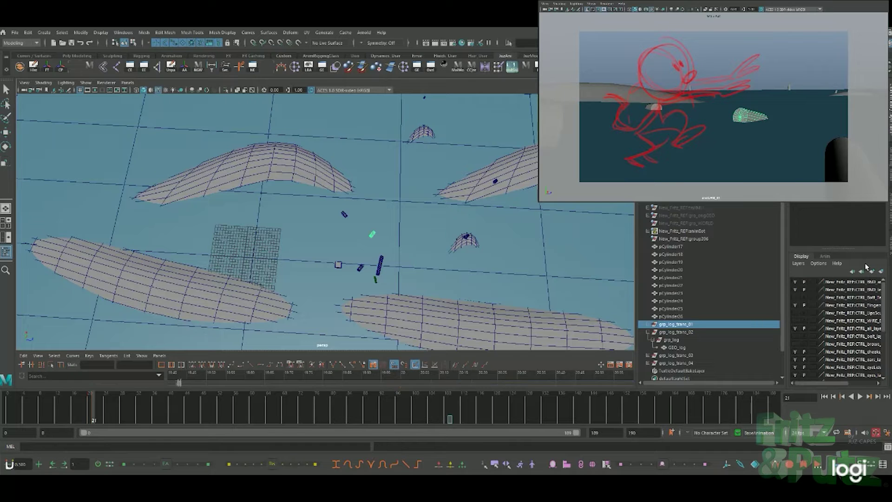
{"action": "key", "text": "alt+v"}
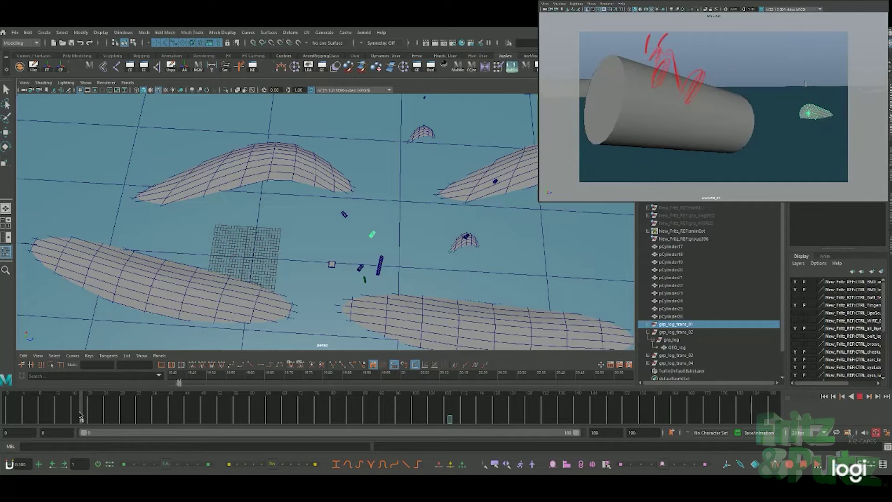
Step: Select grp_log_trans_04 and frame it, orbiting to see the other logs
{"action": "left_click", "coordinate": [79, 415]}
{"action": "left_click", "coordinate": [687, 364]}
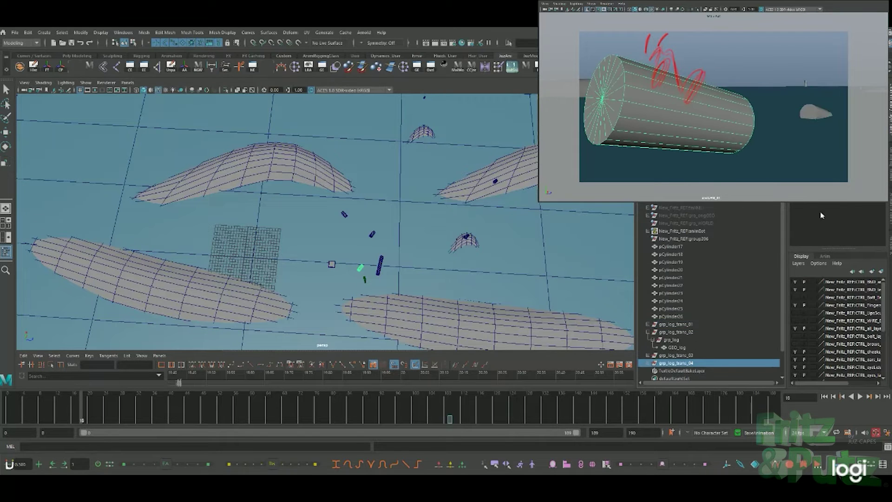
{"action": "key", "text": "f"}
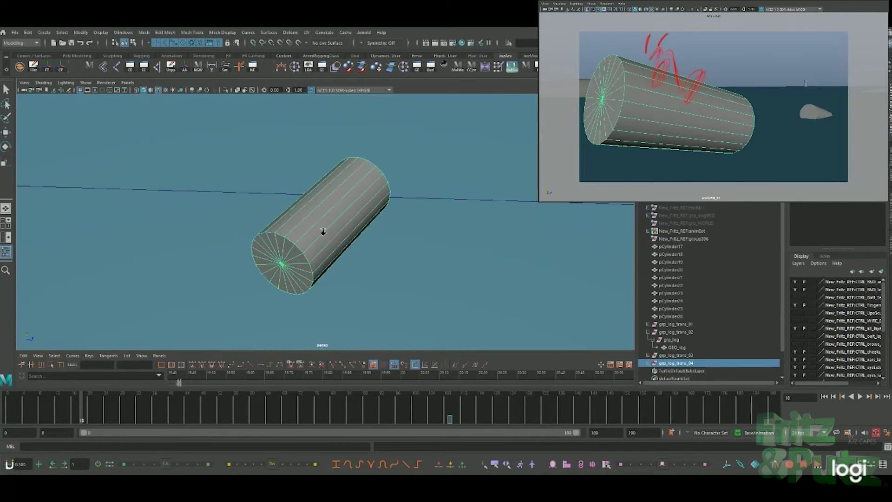
{"action": "scroll", "coordinate": [397, 234], "scroll_direction": "down", "scroll_amount": 3}
{"action": "mouse_move", "coordinate": [397, 233]}
{"action": "left_mouse_down", "text": "alt"}
{"action": "mouse_move", "coordinate": [389, 232]}
{"action": "mouse_move", "coordinate": [387, 258]}
{"action": "left_mouse_up", "text": "alt"}
{"action": "key", "text": "w"}
Step: At frame 20, move the log up and right and key its new pose
{"action": "left_click", "coordinate": [46, 406]}
{"action": "key", "text": "alt+v"}
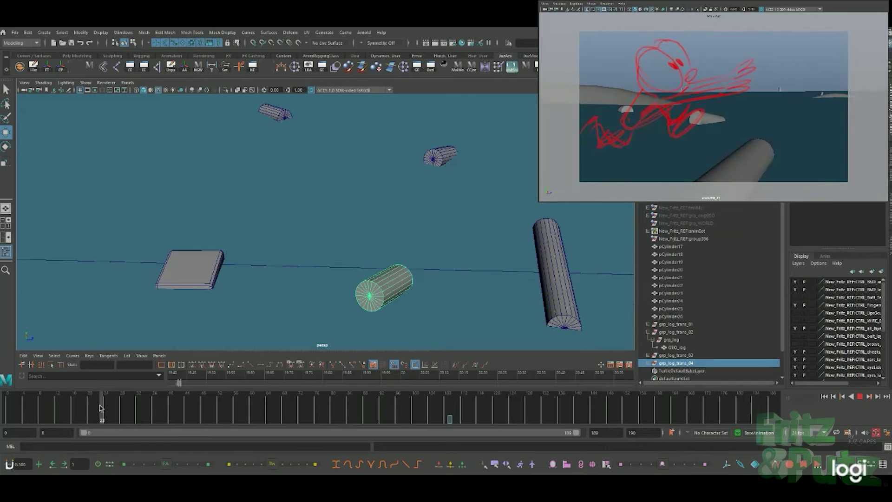
{"action": "key", "text": "alt+v"}
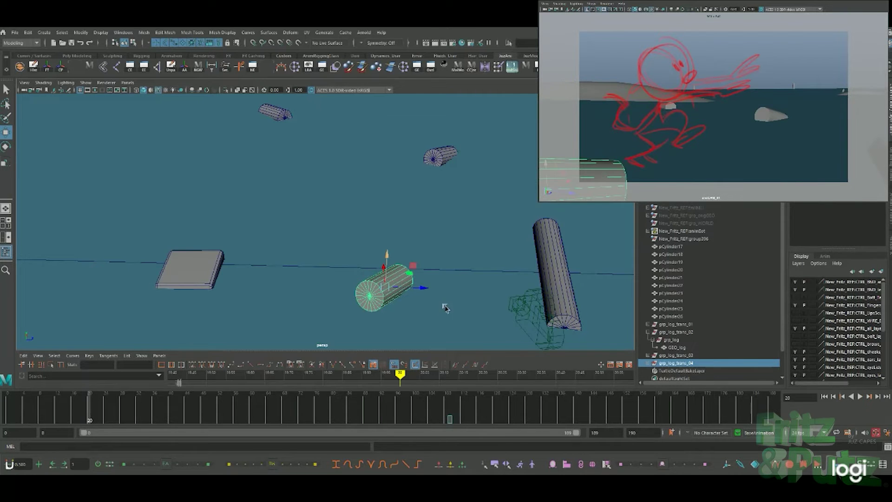
{"action": "mouse_move", "coordinate": [442, 309]}
{"action": "left_mouse_down", "text": "alt"}
{"action": "mouse_move", "coordinate": [446, 315]}
{"action": "mouse_move", "coordinate": [416, 284]}
{"action": "mouse_move", "coordinate": [408, 304]}
{"action": "left_mouse_up", "text": "alt"}
{"action": "key", "text": "e"}
{"action": "key", "text": "w"}
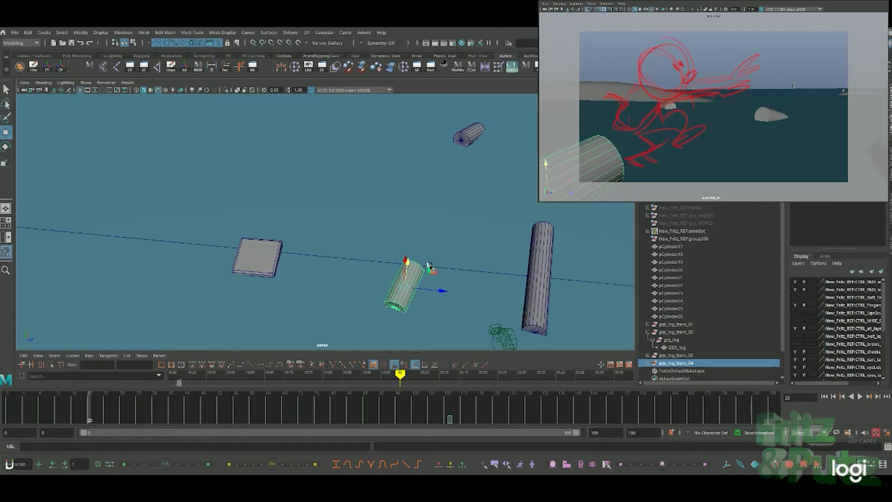
{"action": "mouse_move", "coordinate": [429, 265]}
{"action": "left_mouse_down"}
{"action": "mouse_move", "coordinate": [453, 245]}
{"action": "mouse_move", "coordinate": [433, 251]}
{"action": "mouse_move", "coordinate": [434, 263]}
{"action": "left_mouse_up"}
{"action": "key", "text": "e"}
{"action": "key", "text": "s"}
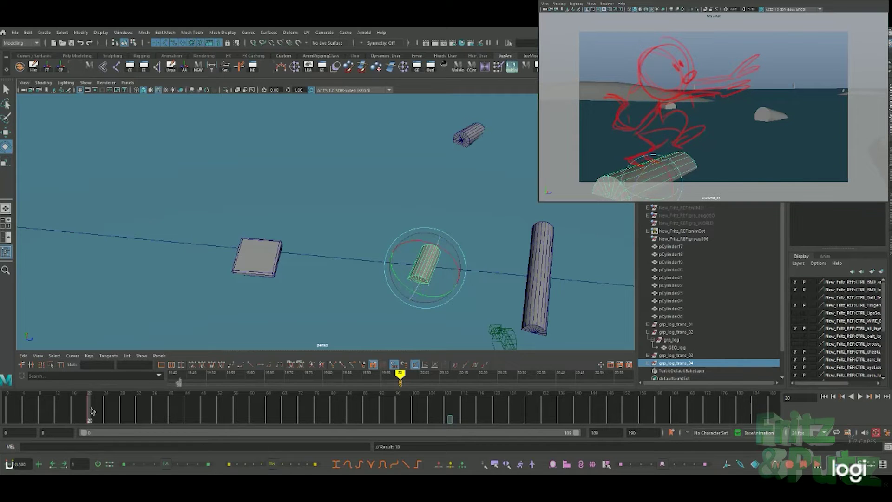
Step: Replay the jump and nudge the log's position at frame 20
{"action": "left_click", "coordinate": [87, 411]}
{"action": "key", "text": "alt+v"}
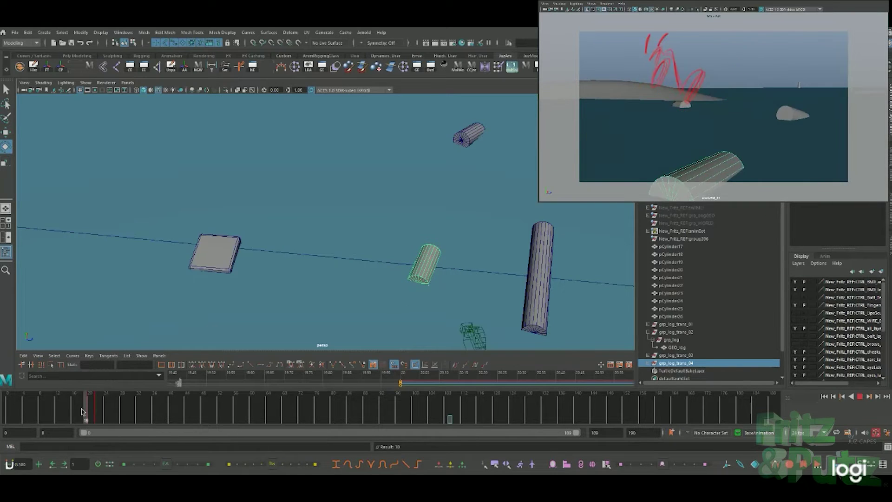
{"action": "key", "text": "alt+v"}
{"action": "left_click", "coordinate": [90, 407]}
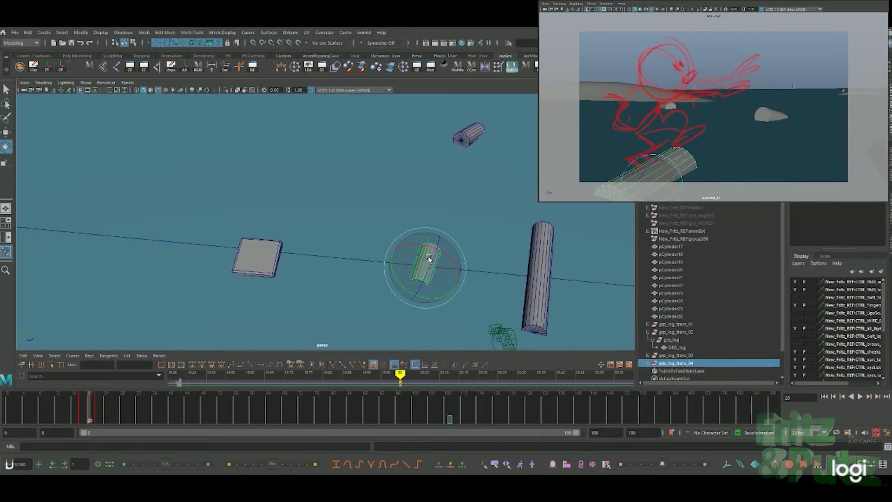
{"action": "key", "text": "w"}
{"action": "left_click_drag", "start_coordinate": [428, 246], "coordinate": [428, 247]}
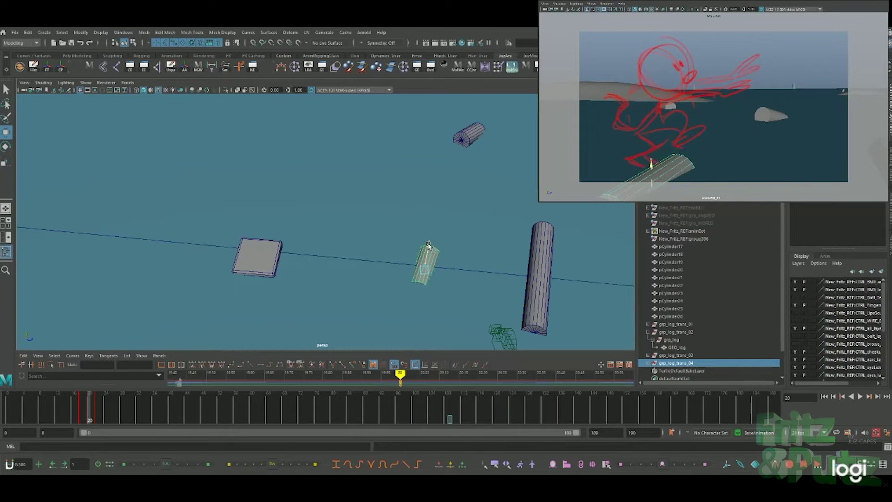
Step: Rotate the log at frame 22 and set a key
{"action": "left_click", "coordinate": [106, 408]}
{"action": "left_click_drag", "start_coordinate": [100, 409], "coordinate": [106, 405]}
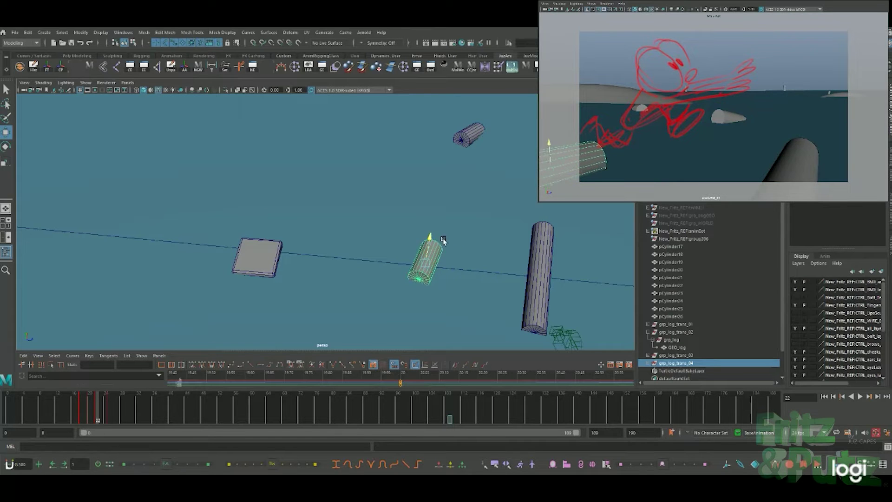
{"action": "key", "text": "e"}
{"action": "left_click_drag", "start_coordinate": [446, 267], "coordinate": [443, 275]}
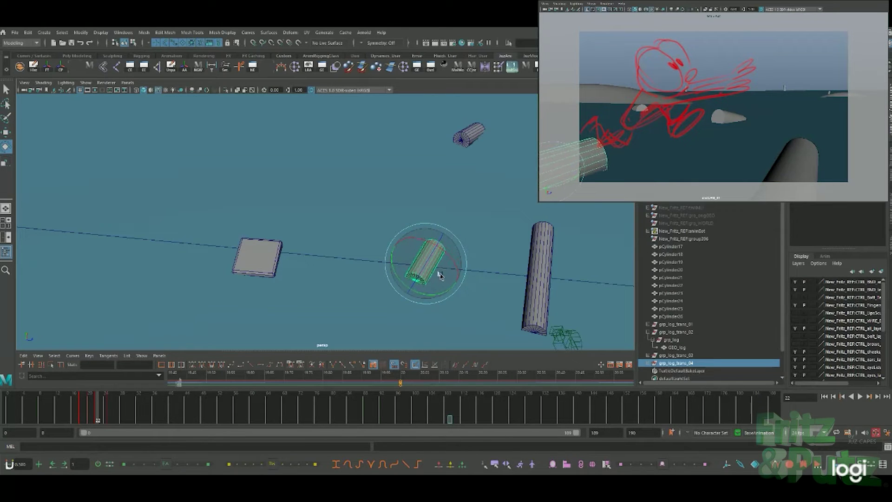
{"action": "key", "text": "s"}
Step: Play back and scrub to about frame 40 to review the log's motion
{"action": "key", "text": "alt+v"}
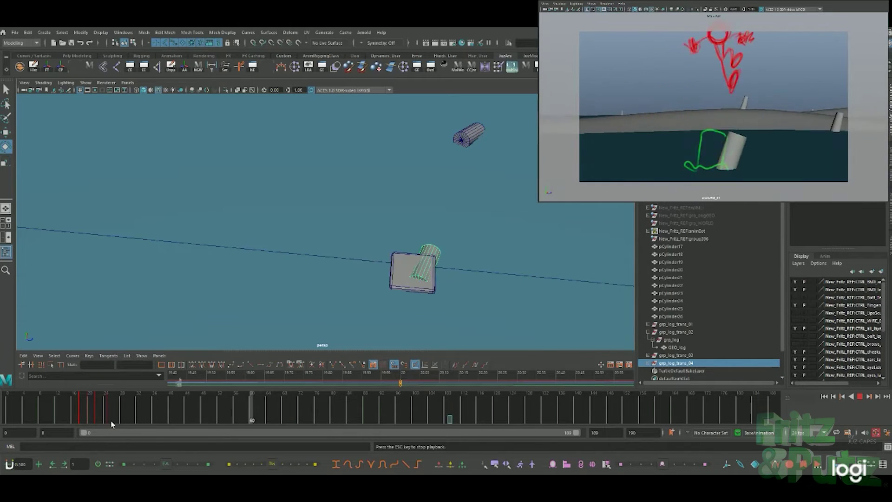
{"action": "left_click", "coordinate": [136, 416]}
{"action": "mouse_move", "coordinate": [136, 416]}
{"action": "left_mouse_down"}
{"action": "mouse_move", "coordinate": [170, 419]}
{"action": "mouse_move", "coordinate": [162, 421]}
{"action": "left_mouse_up"}
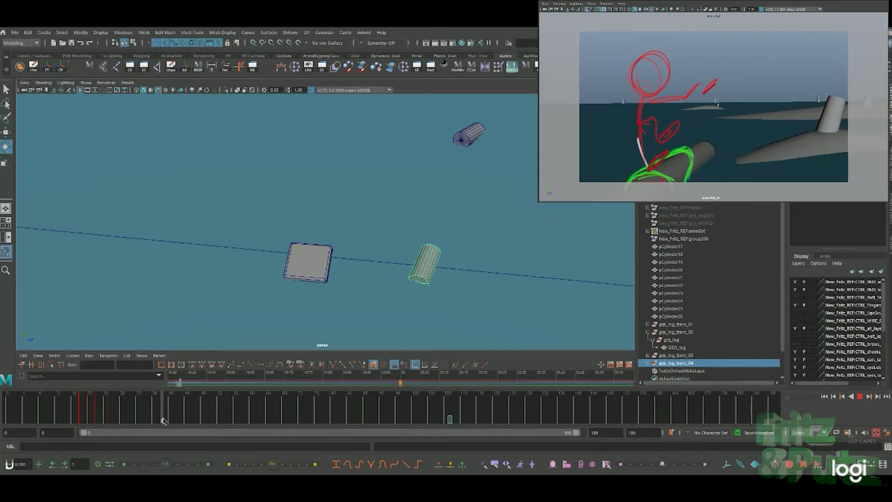
{"action": "key", "text": "e"}
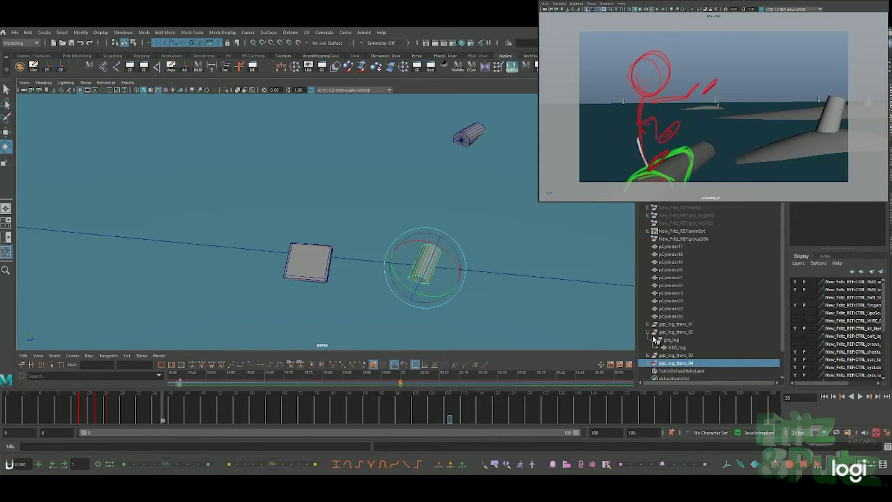
Step: Move grp_log_trans_04 and grp_log_trans_03 above grp_log_trans_02 in the Outliner
{"action": "left_click", "coordinate": [687, 355], "text": "ctrl"}
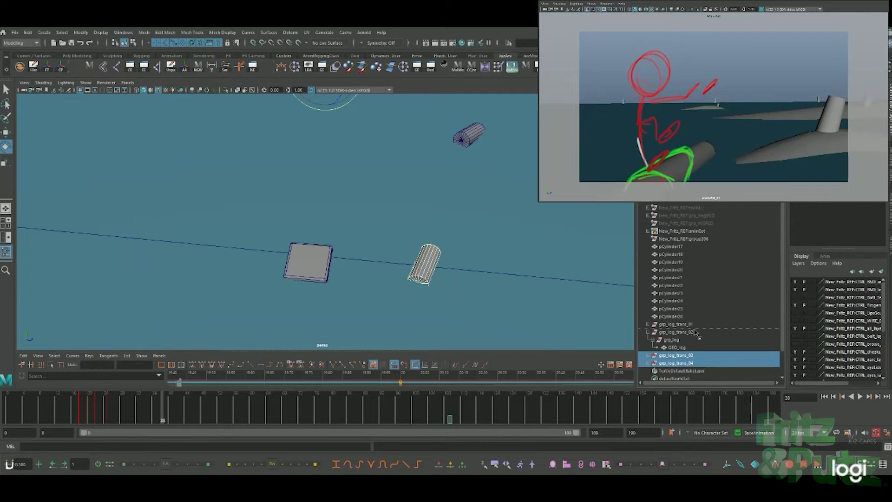
{"action": "middle_click_drag", "start_coordinate": [693, 333], "coordinate": [674, 356]}
{"action": "left_click", "coordinate": [676, 356]}
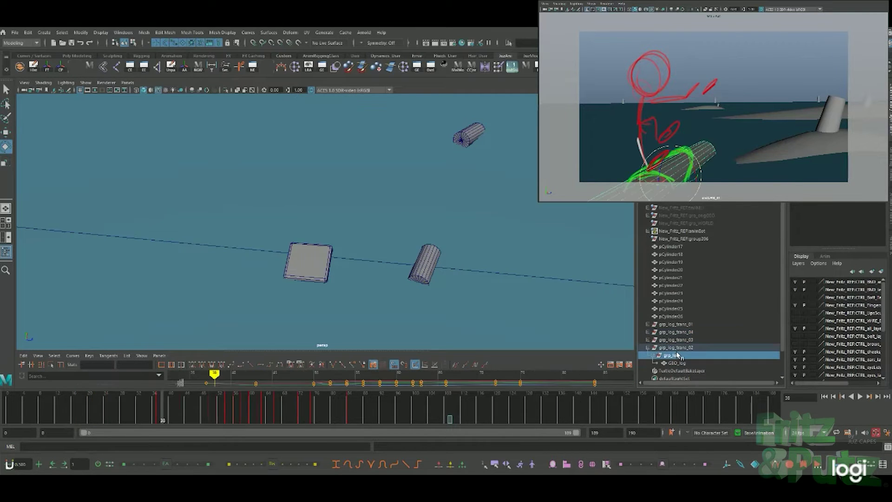
Step: Rotate grp_log to stand nearly upright at frame 37
{"action": "left_click", "coordinate": [159, 413]}
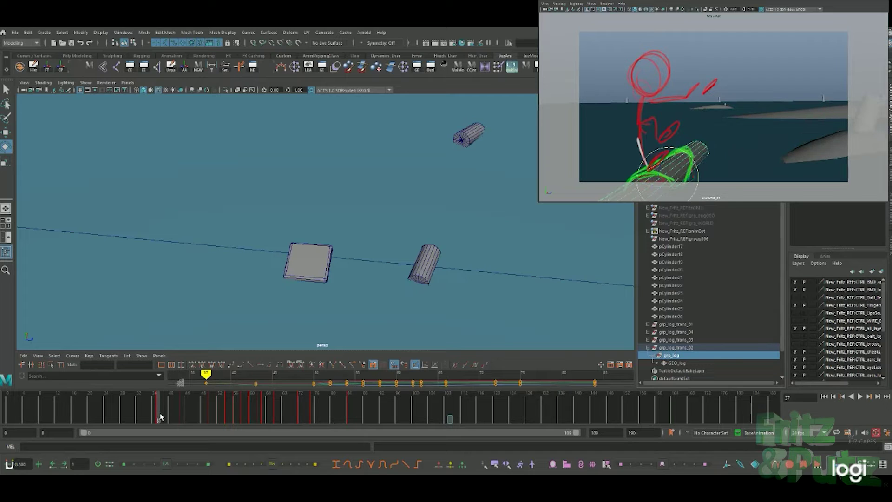
{"action": "key", "text": "alt+v"}
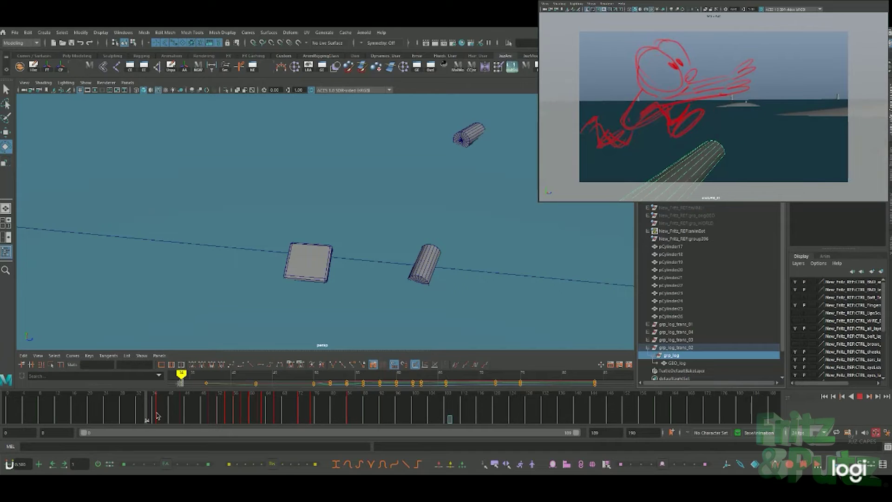
{"action": "left_click", "coordinate": [159, 411]}
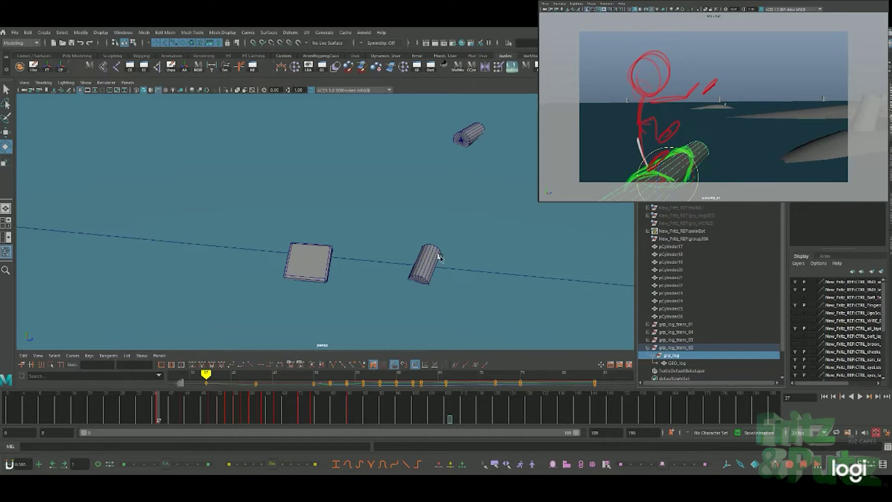
{"action": "left_click_drag", "start_coordinate": [440, 258], "coordinate": [470, 289], "text": "alt"}
{"action": "key", "text": "f"}
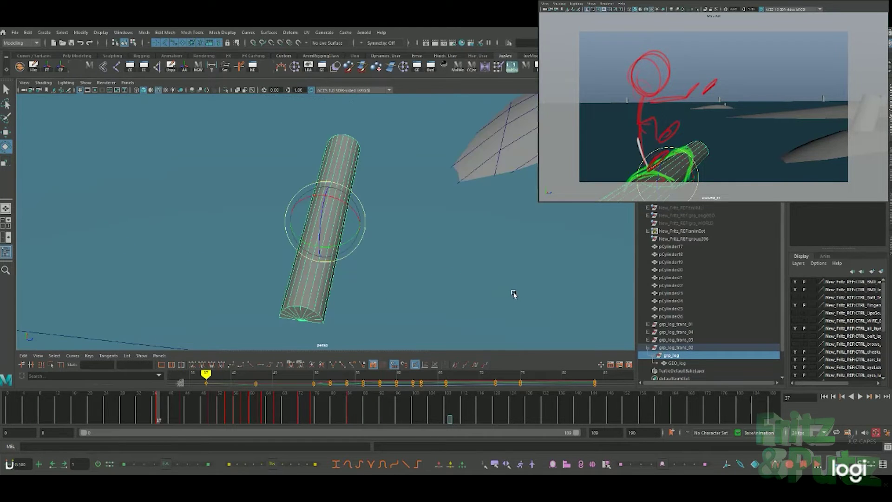
{"action": "mouse_move", "coordinate": [349, 244]}
{"action": "left_mouse_down"}
{"action": "mouse_move", "coordinate": [327, 226]}
{"action": "mouse_move", "coordinate": [297, 292]}
{"action": "left_mouse_up"}
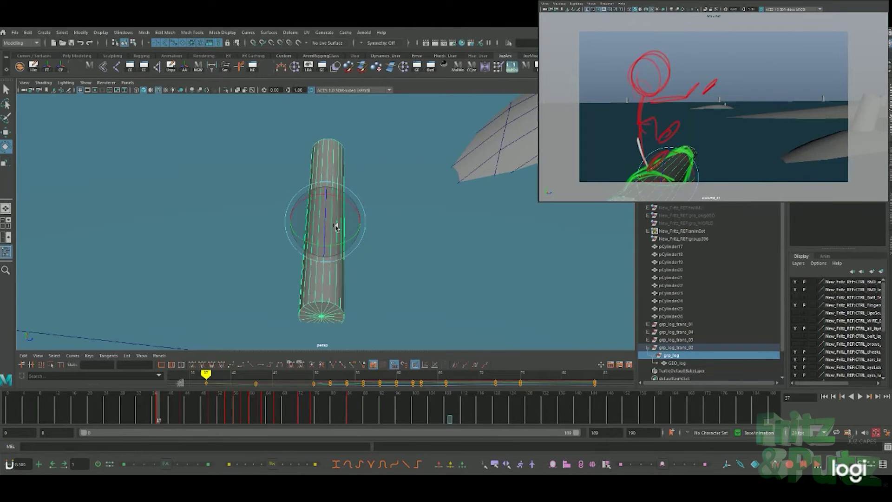
Step: Play from frame 17 and scrub around frames 39–40 to review the log's pose
{"action": "left_click_drag", "start_coordinate": [161, 408], "coordinate": [90, 423]}
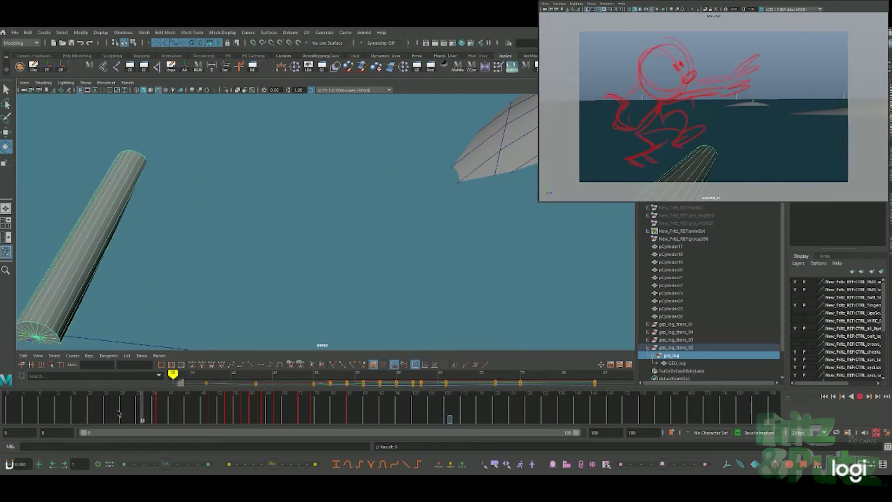
{"action": "key", "text": "alt+v"}
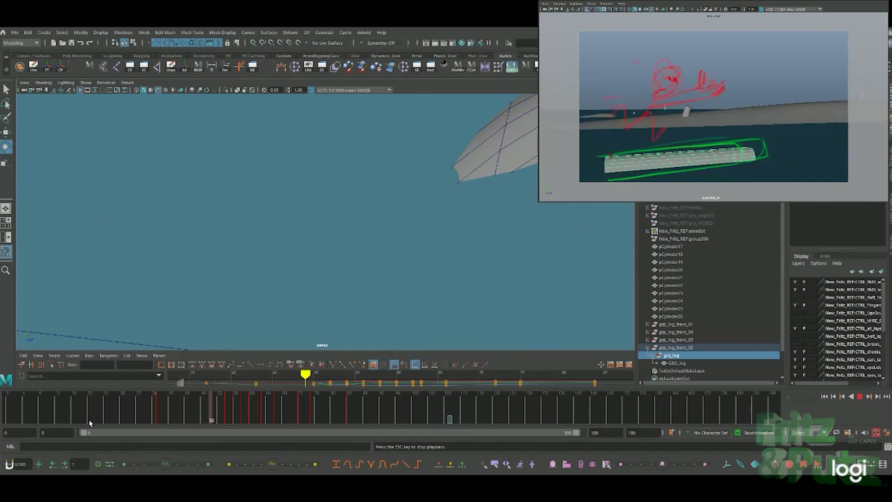
{"action": "left_click", "coordinate": [198, 413]}
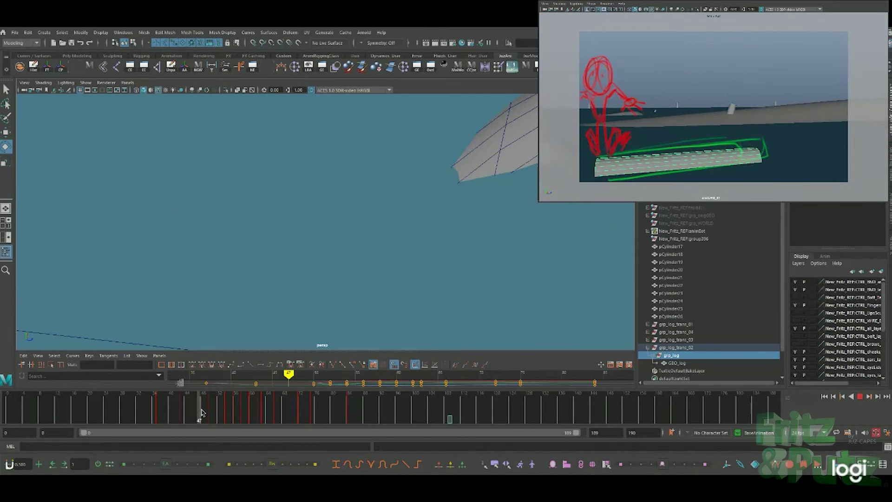
{"action": "left_click_drag", "start_coordinate": [201, 412], "coordinate": [184, 417]}
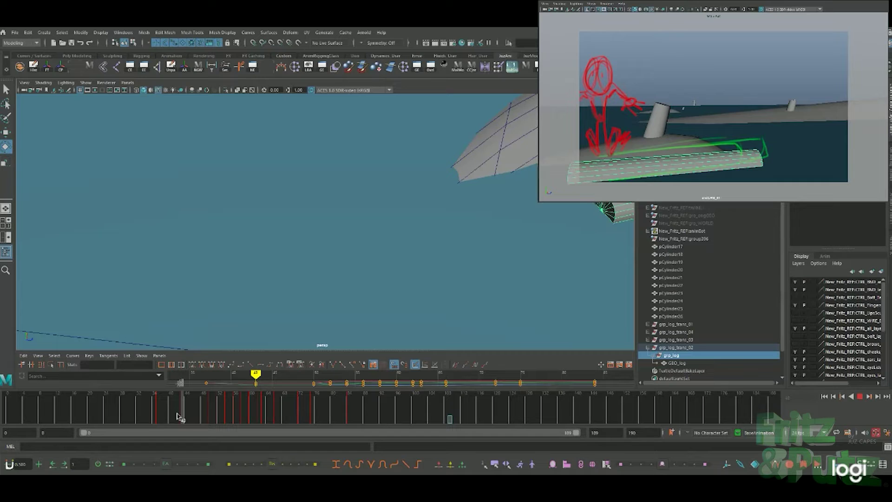
{"action": "left_click_drag", "start_coordinate": [179, 417], "coordinate": [171, 417]}
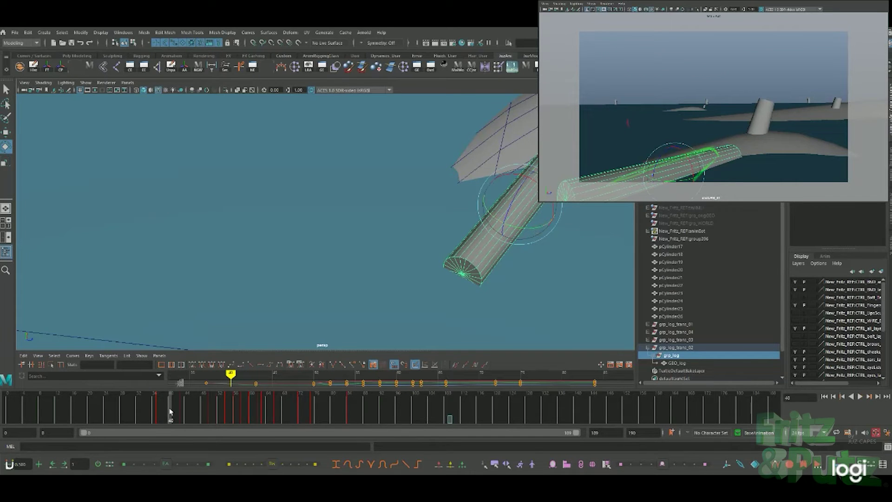
{"action": "left_click_drag", "start_coordinate": [169, 411], "coordinate": [203, 409]}
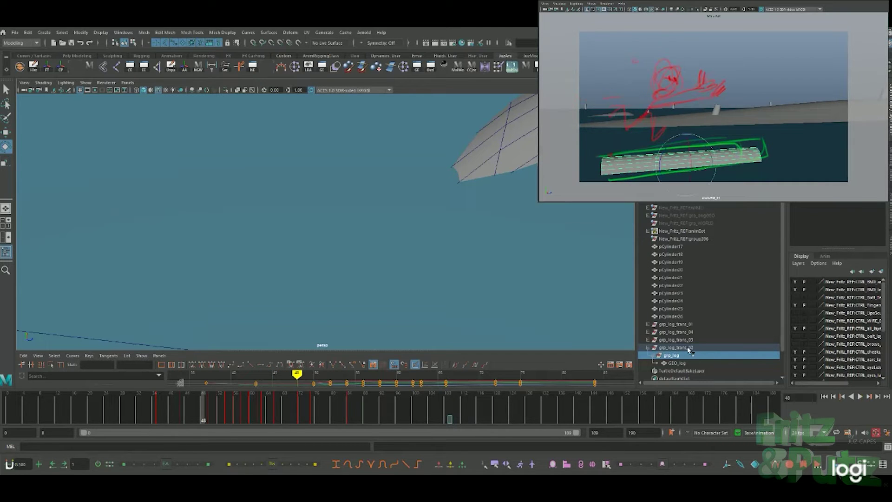
Step: Move grp_log_trans_02 lower and left at frame 50, comparing against the previous key
{"action": "left_click", "coordinate": [689, 350]}
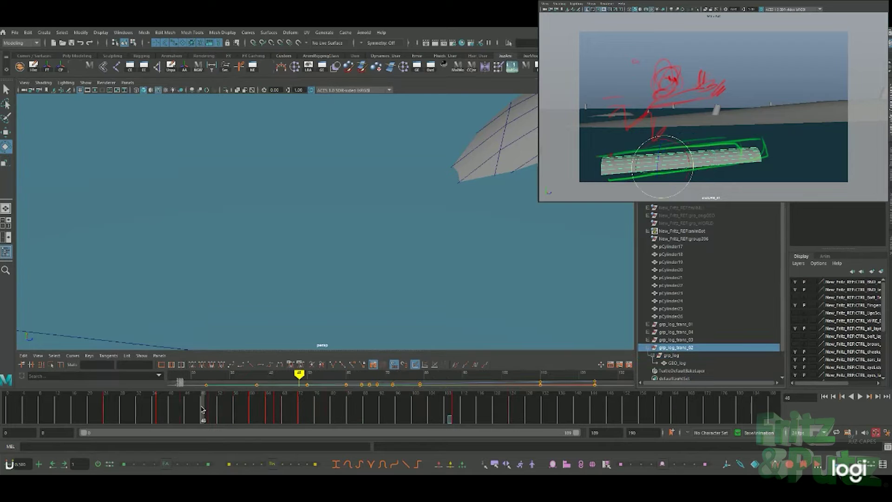
{"action": "mouse_move", "coordinate": [202, 409]}
{"action": "left_mouse_down"}
{"action": "mouse_move", "coordinate": [186, 409]}
{"action": "mouse_move", "coordinate": [212, 412]}
{"action": "left_mouse_up"}
{"action": "key", "text": "f"}
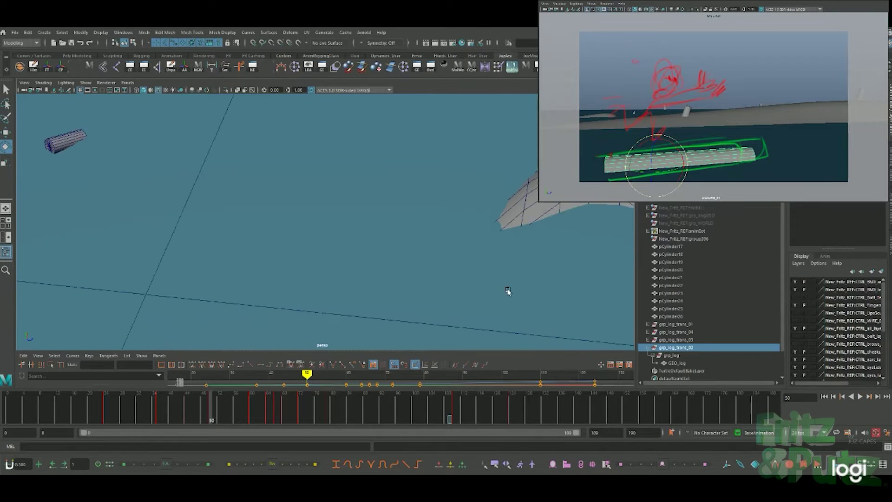
{"action": "scroll", "coordinate": [473, 260], "scroll_direction": "down", "scroll_amount": 2}
{"action": "scroll", "coordinate": [418, 246], "scroll_direction": "up", "scroll_amount": 2}
{"action": "key", "text": "w"}
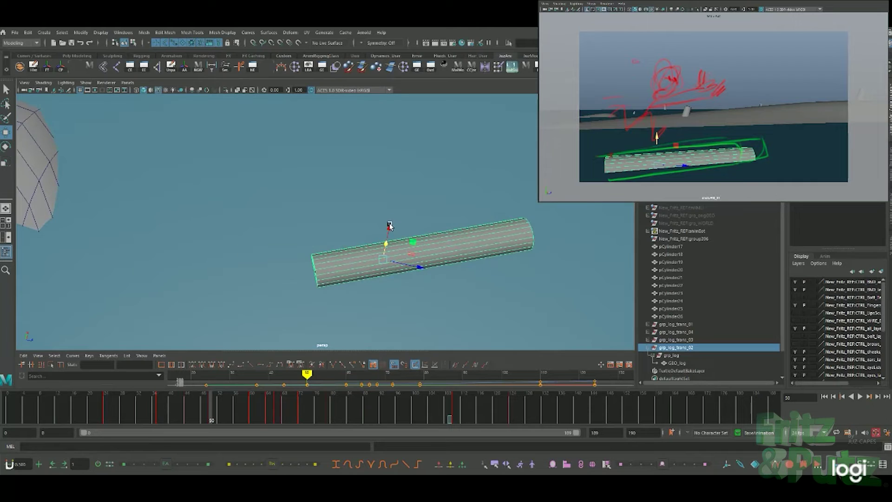
{"action": "left_click_drag", "start_coordinate": [390, 228], "coordinate": [387, 254]}
{"action": "key", "text": "comma"}
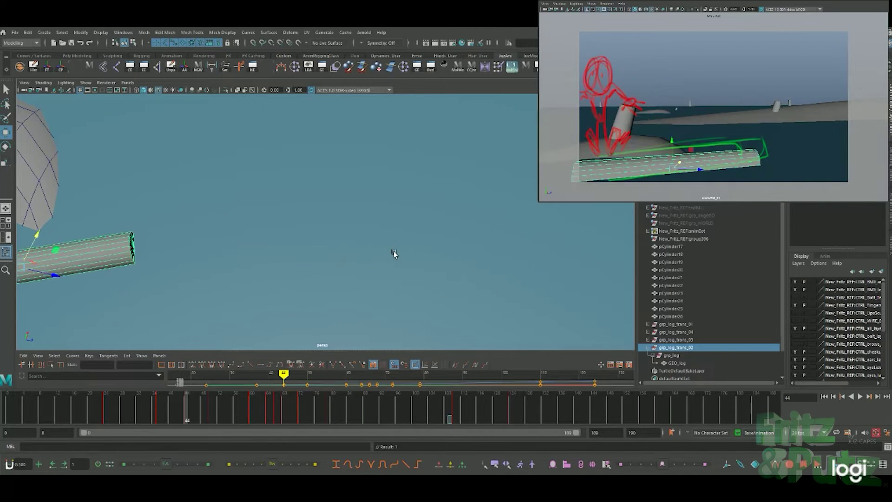
{"action": "key", "text": "period"}
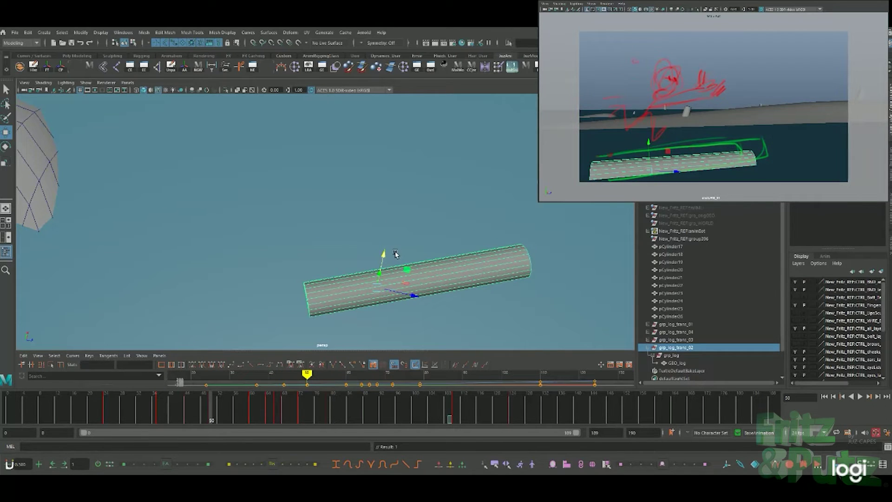
Step: Rotate grp_log inside grp_log_trans_02 slightly and play back
{"action": "key", "text": "e"}
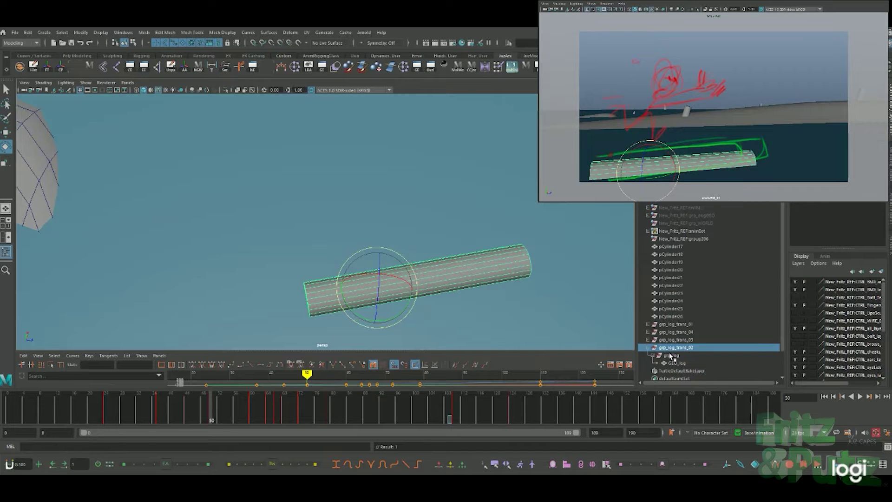
{"action": "left_click", "coordinate": [671, 356]}
{"action": "left_click_drag", "start_coordinate": [438, 274], "coordinate": [438, 273]}
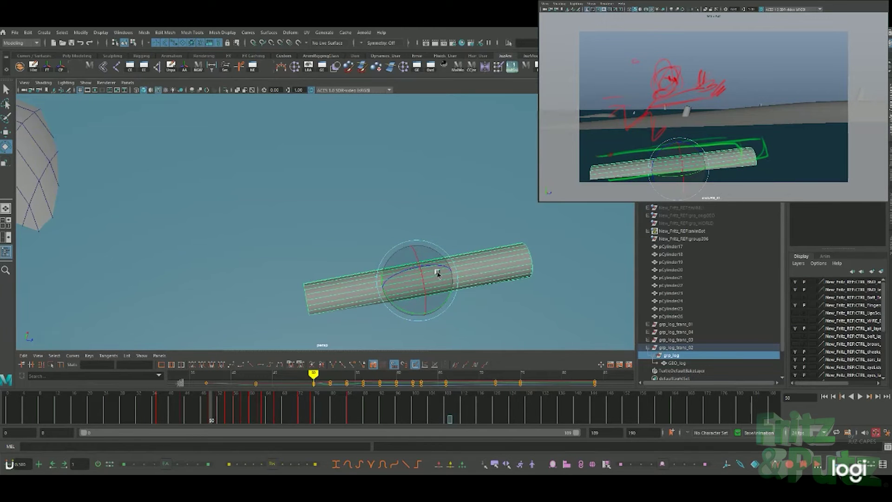
{"action": "key", "text": "alt+v"}
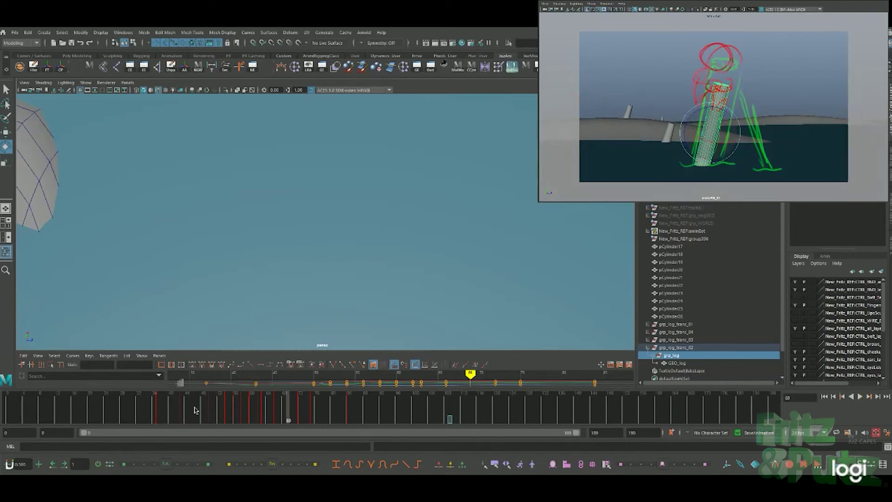
Step: Tilt the log further at frame 48
{"action": "left_click", "coordinate": [218, 409]}
{"action": "left_click_drag", "start_coordinate": [217, 409], "coordinate": [199, 410]}
{"action": "key", "text": "e"}
{"action": "left_click", "coordinate": [205, 409]}
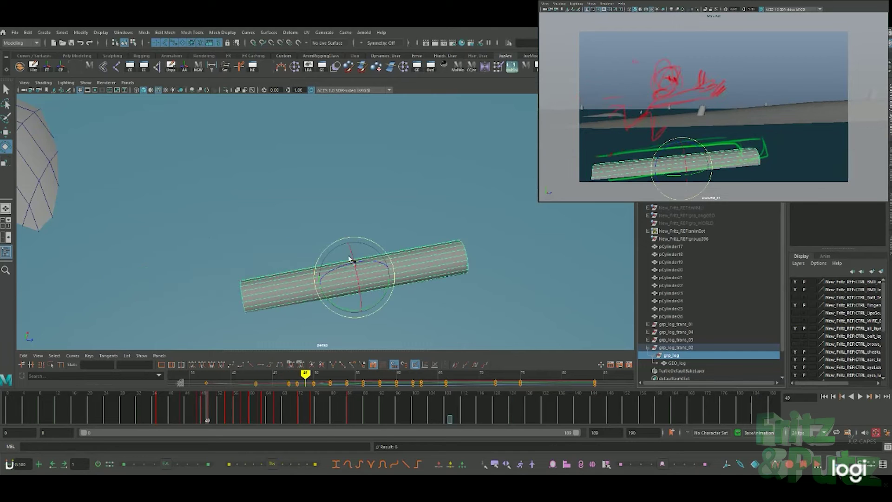
{"action": "left_click", "coordinate": [203, 402]}
{"action": "left_click_drag", "start_coordinate": [318, 264], "coordinate": [309, 278]}
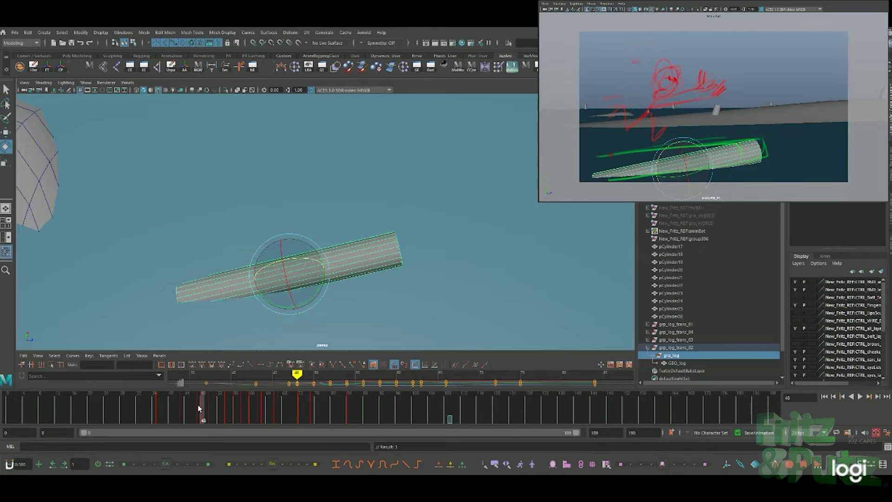
Step: Raise the log slightly at frame 50 and play the shot back
{"action": "key", "text": "alt+v"}
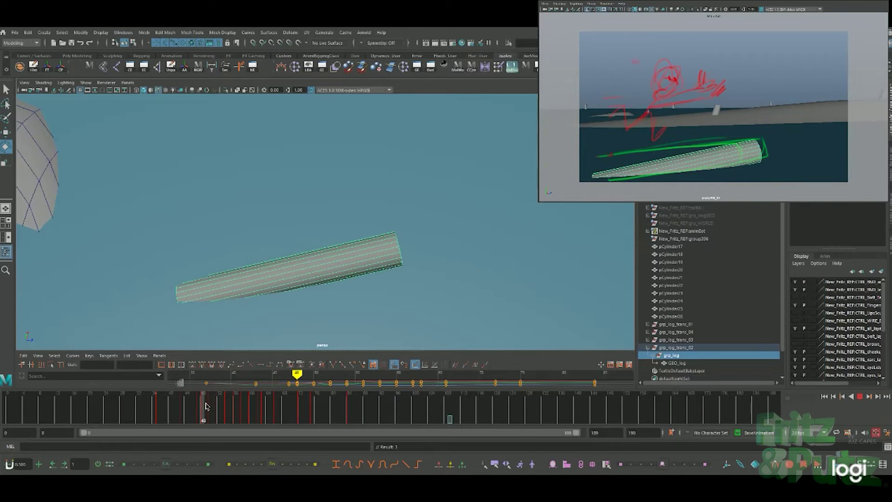
{"action": "key", "text": "alt+v"}
{"action": "key", "text": "w"}
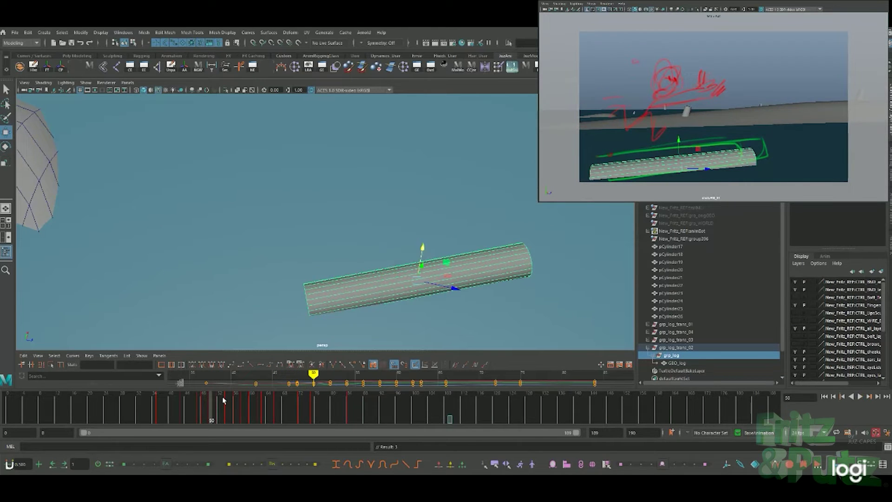
{"action": "mouse_move", "coordinate": [443, 260]}
{"action": "left_mouse_down", "text": "alt"}
{"action": "mouse_move", "coordinate": [423, 250]}
{"action": "mouse_move", "coordinate": [422, 235]}
{"action": "left_mouse_up", "text": "alt"}
{"action": "key", "text": "alt+v"}
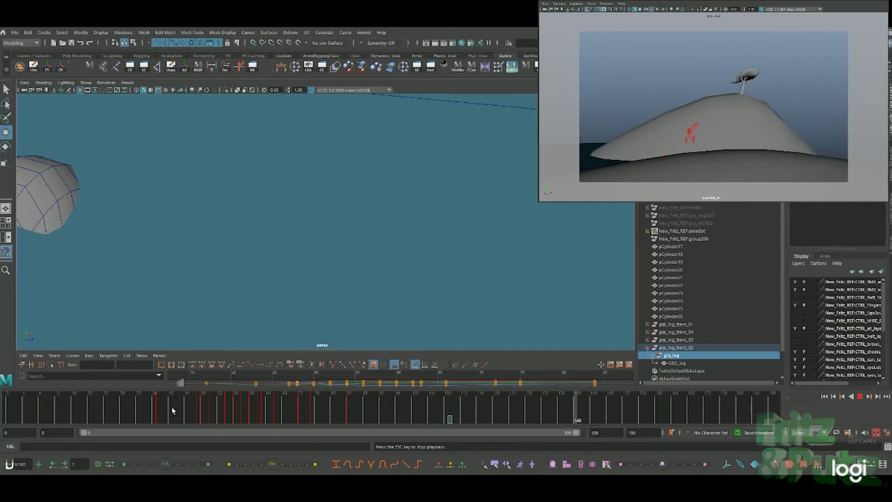
{"action": "key", "text": "Escape"}
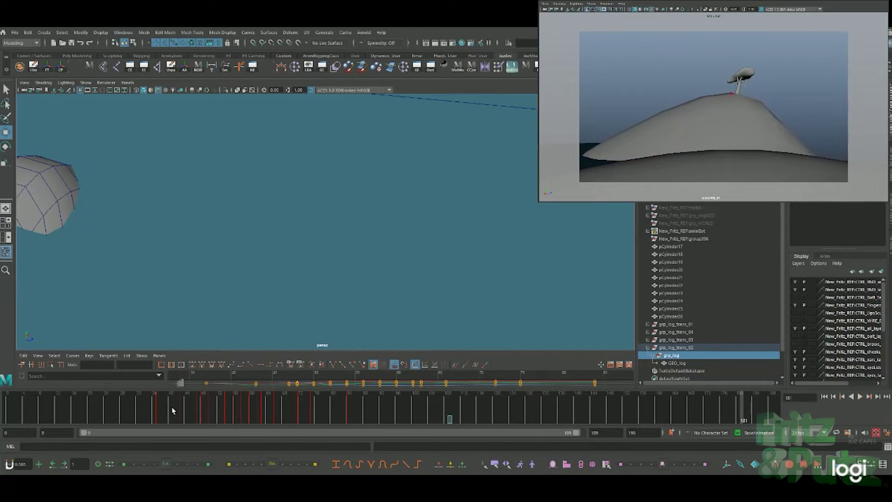
{"action": "key", "text": "ctrl+s"}
{"action": "key", "text": "alt+v"}
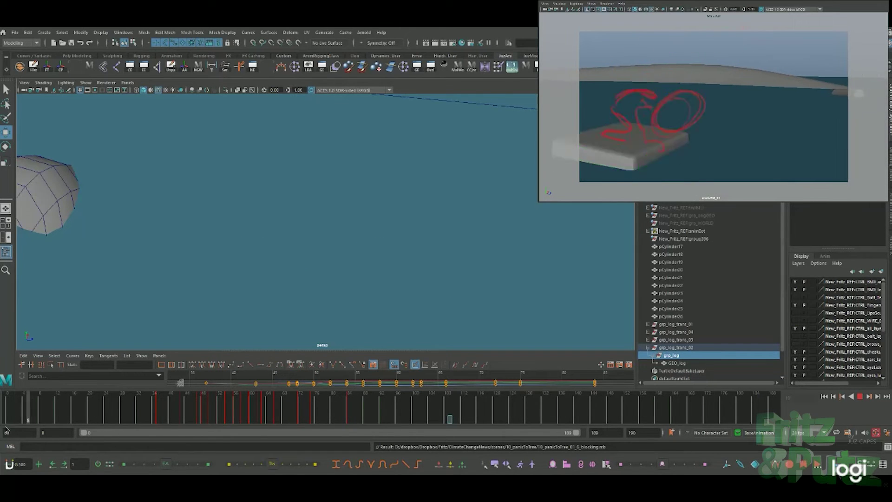
{"action": "key", "text": "Escape"}
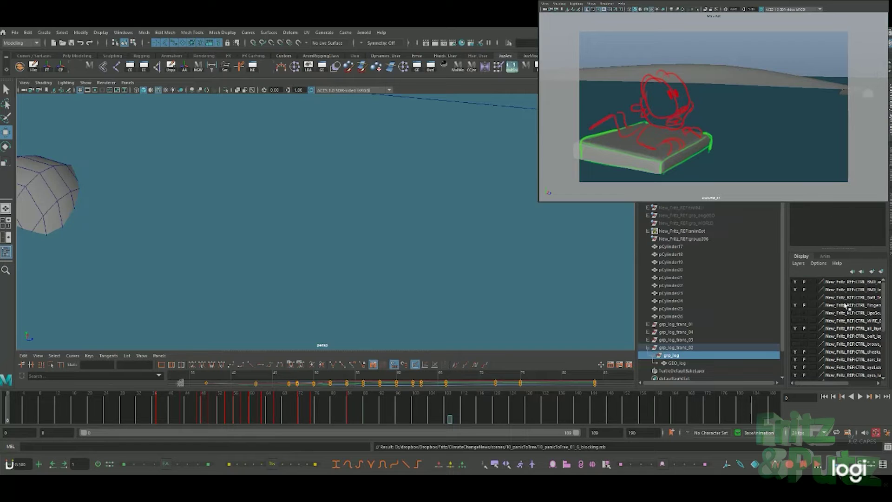
{"action": "left_click_drag", "start_coordinate": [787, 231], "coordinate": [749, 231]}
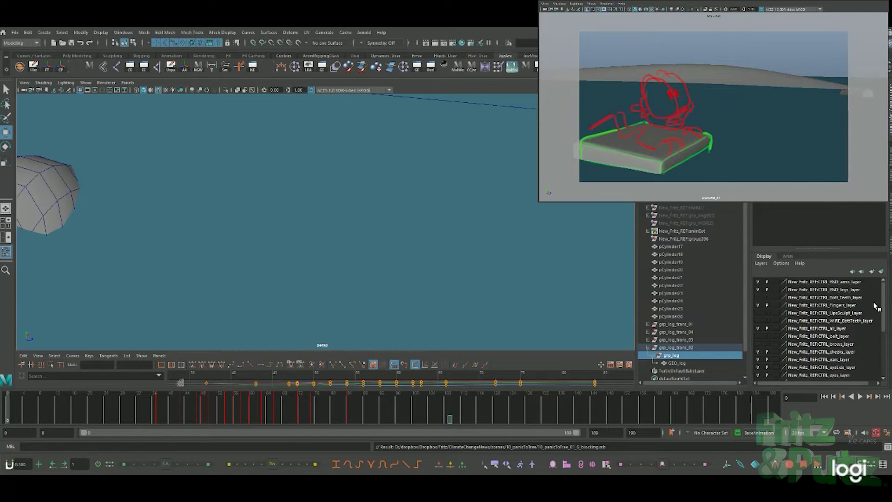
{"action": "left_click_drag", "start_coordinate": [885, 302], "coordinate": [880, 357]}
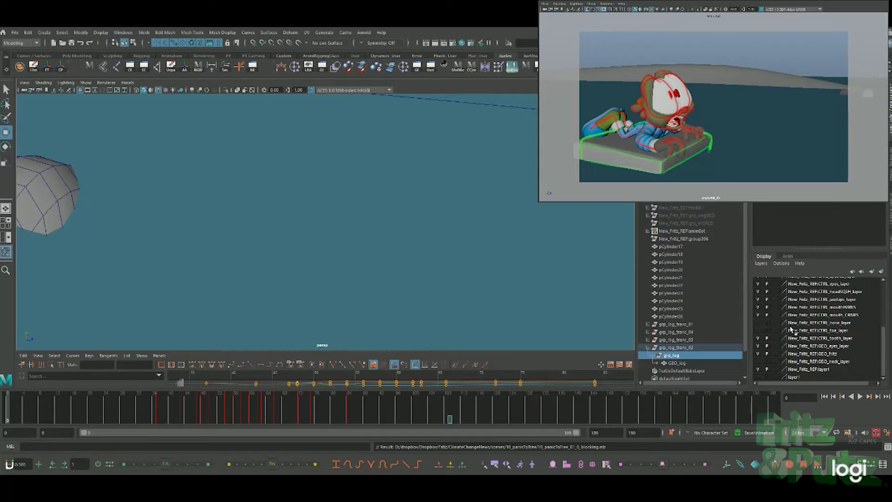
{"action": "mouse_move", "coordinate": [460, 262]}
{"action": "left_mouse_down", "text": "alt"}
{"action": "mouse_move", "coordinate": [420, 253]}
{"action": "mouse_move", "coordinate": [528, 265]}
{"action": "mouse_move", "coordinate": [352, 237]}
{"action": "mouse_move", "coordinate": [442, 278]}
{"action": "mouse_move", "coordinate": [549, 304]}
{"action": "mouse_move", "coordinate": [409, 218]}
{"action": "left_mouse_up", "text": "alt"}
Step: Frame the character and set the GEO_fritz and eyes layers to Template
{"action": "left_click", "coordinate": [382, 186]}
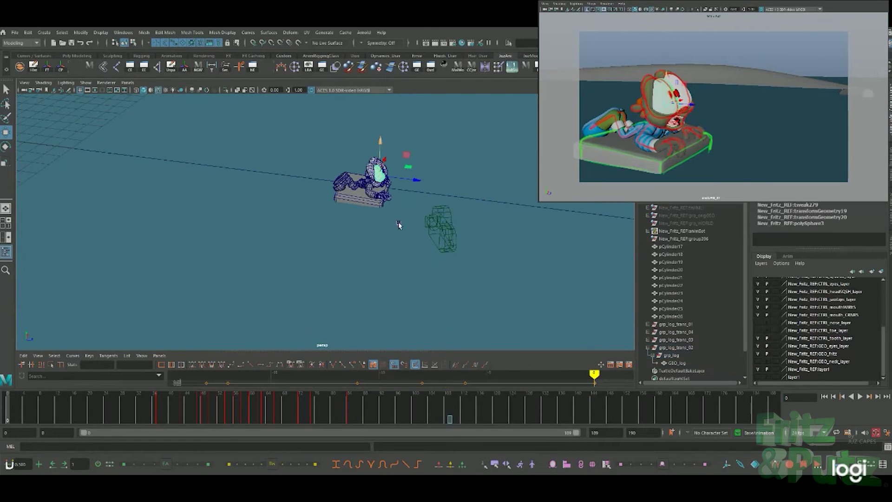
{"action": "key", "text": "f"}
{"action": "scroll", "coordinate": [459, 261], "scroll_direction": "down", "scroll_amount": 3}
{"action": "scroll", "coordinate": [465, 241], "scroll_direction": "down", "scroll_amount": 3}
{"action": "scroll", "coordinate": [488, 230], "scroll_direction": "down", "scroll_amount": 3}
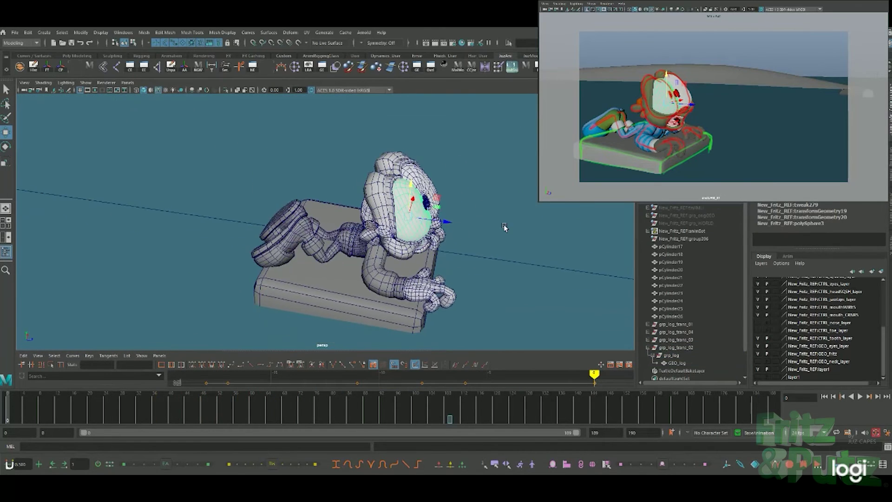
{"action": "scroll", "coordinate": [504, 225], "scroll_direction": "down", "scroll_amount": 2}
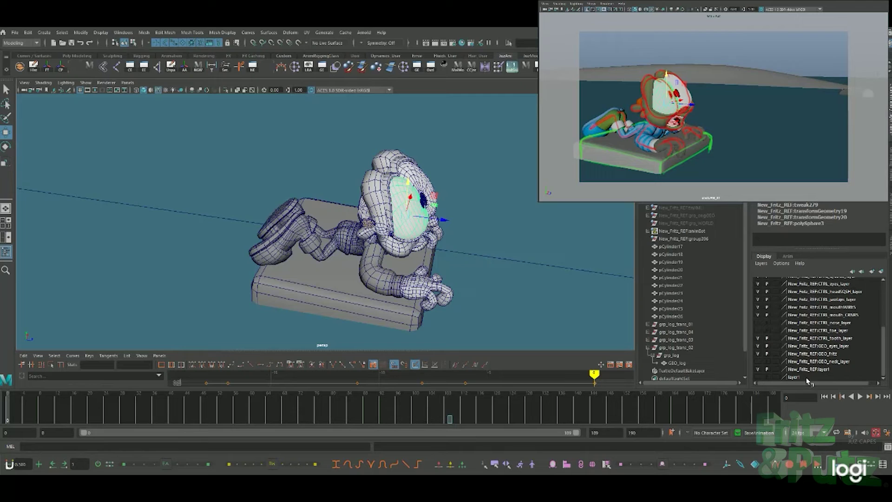
{"action": "left_click", "coordinate": [777, 354]}
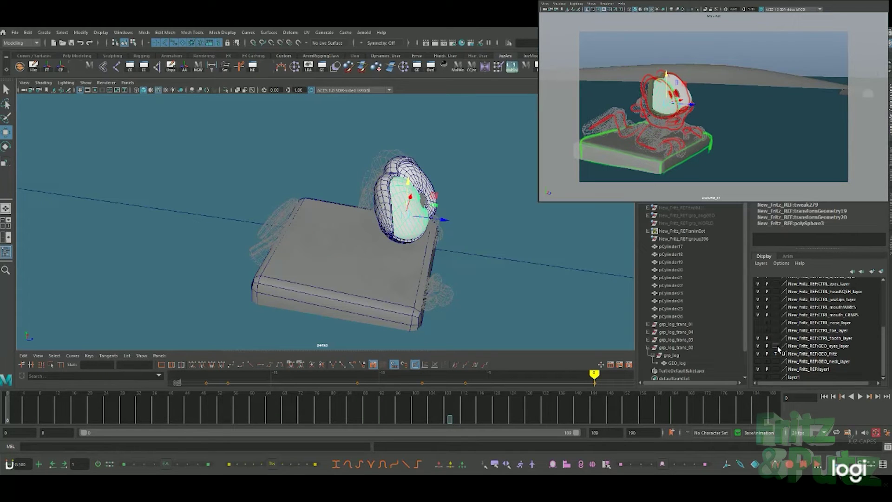
{"action": "left_click", "coordinate": [776, 347]}
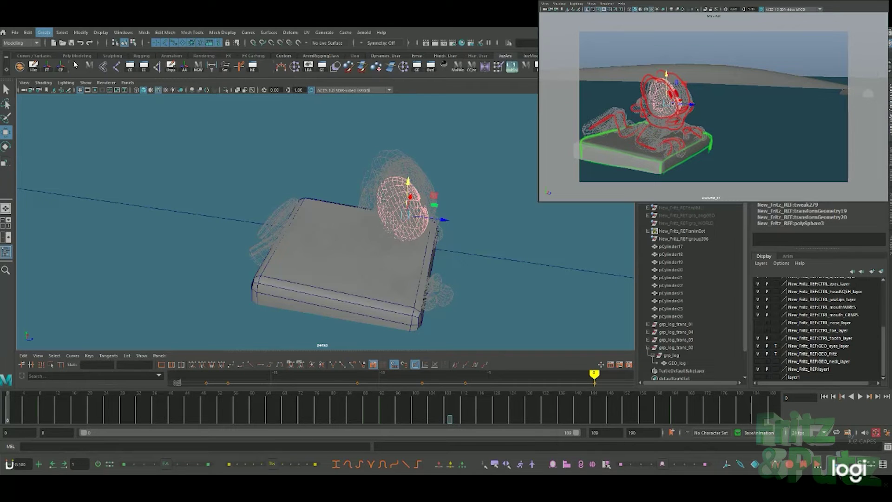
Step: Create a polygon sphere, shrink it, and move it onto the character's body
{"action": "left_click", "coordinate": [186, 68]}
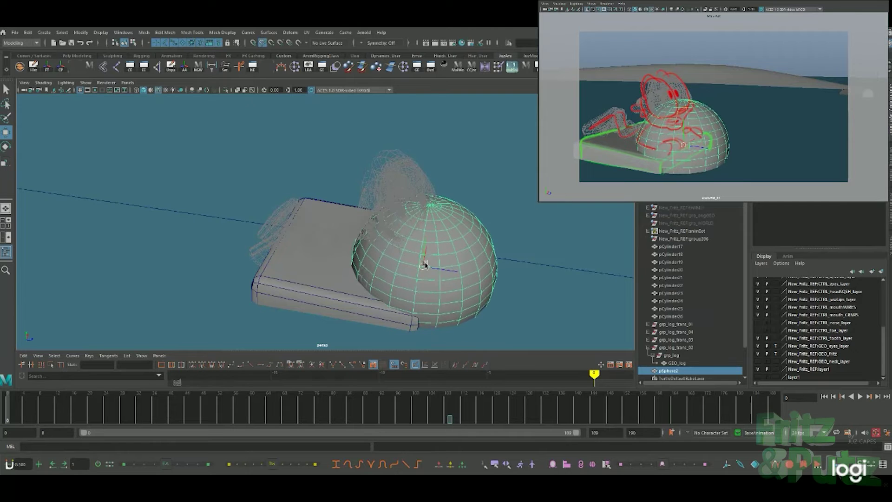
{"action": "key", "text": "r"}
{"action": "left_click_drag", "start_coordinate": [421, 265], "coordinate": [400, 266]}
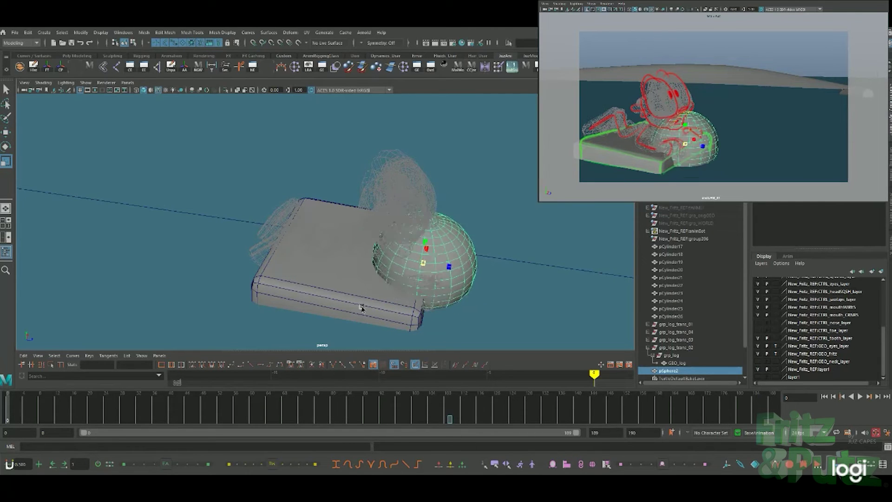
{"action": "key", "text": "w"}
{"action": "mouse_move", "coordinate": [452, 244]}
{"action": "left_mouse_down"}
{"action": "mouse_move", "coordinate": [399, 205]}
{"action": "mouse_move", "coordinate": [420, 205]}
{"action": "left_mouse_up"}
Step: Duplicate the sphere and lift the copy straight up
{"action": "key", "text": "r"}
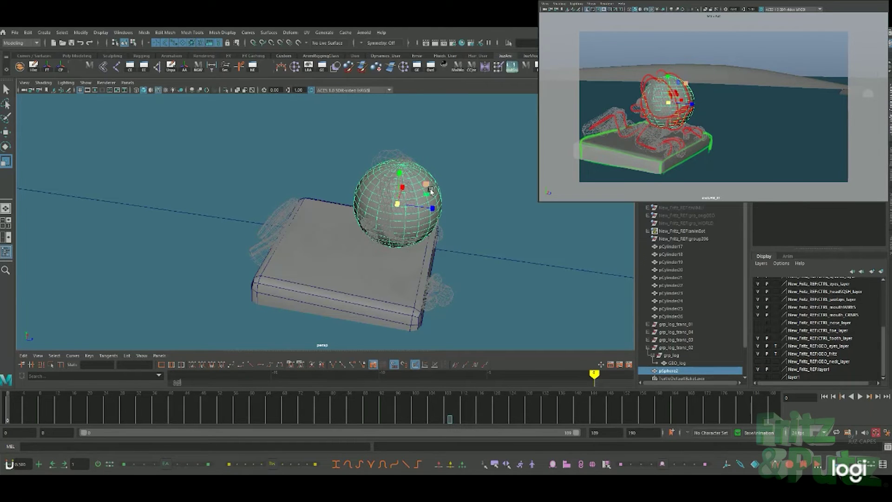
{"action": "key", "text": "ctrl+d"}
{"action": "key", "text": "w"}
{"action": "left_click_drag", "start_coordinate": [400, 162], "coordinate": [405, 108]}
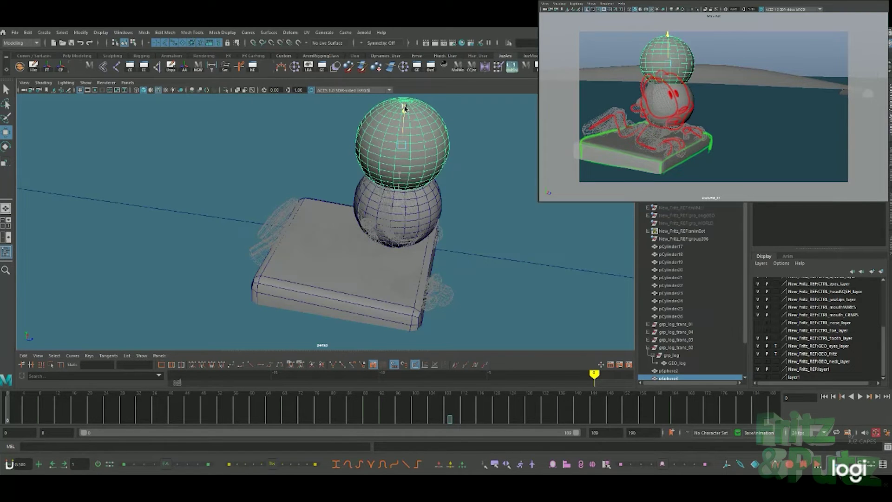
Step: Rest the duplicate on the first sphere and scale it into a tall egg
{"action": "left_click_drag", "start_coordinate": [404, 107], "coordinate": [408, 103]}
{"action": "key", "text": "r"}
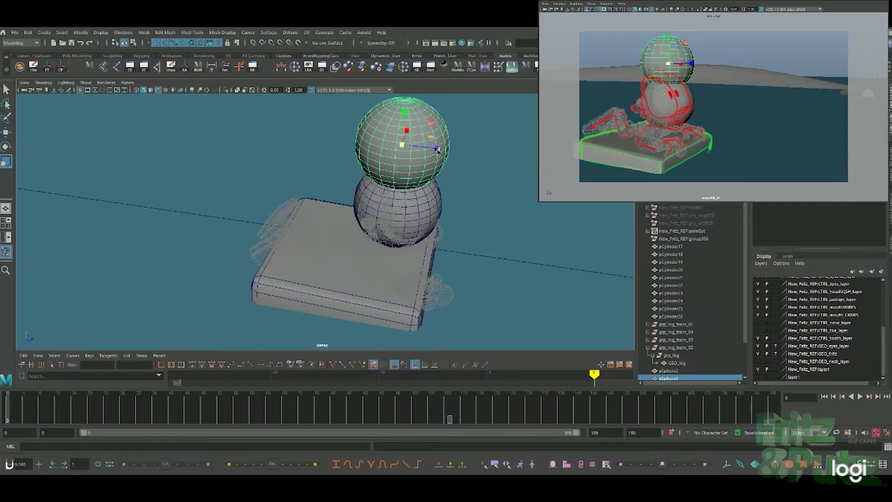
{"action": "mouse_move", "coordinate": [440, 148]}
{"action": "left_mouse_down"}
{"action": "mouse_move", "coordinate": [421, 148]}
{"action": "mouse_move", "coordinate": [434, 194]}
{"action": "mouse_move", "coordinate": [447, 195]}
{"action": "left_mouse_up"}
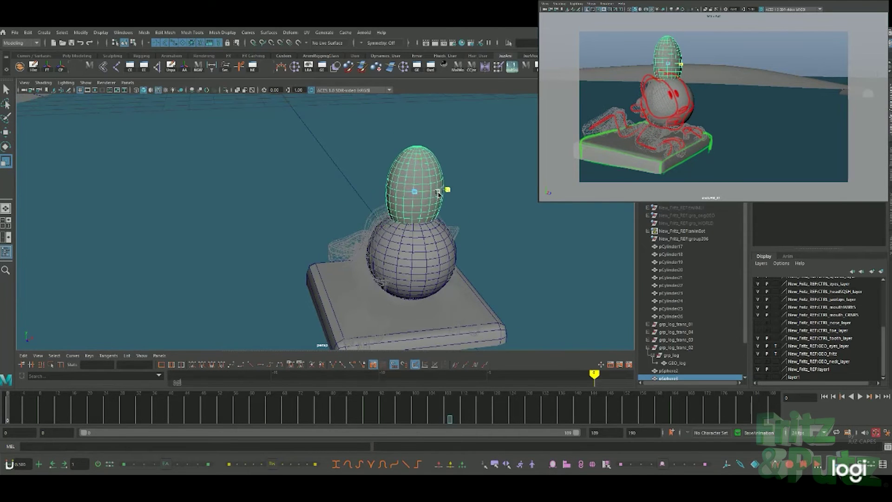
{"action": "key", "text": "w"}
{"action": "mouse_move", "coordinate": [415, 150]}
{"action": "left_mouse_down"}
{"action": "mouse_move", "coordinate": [415, 122]}
{"action": "mouse_move", "coordinate": [428, 194]}
{"action": "left_mouse_up"}
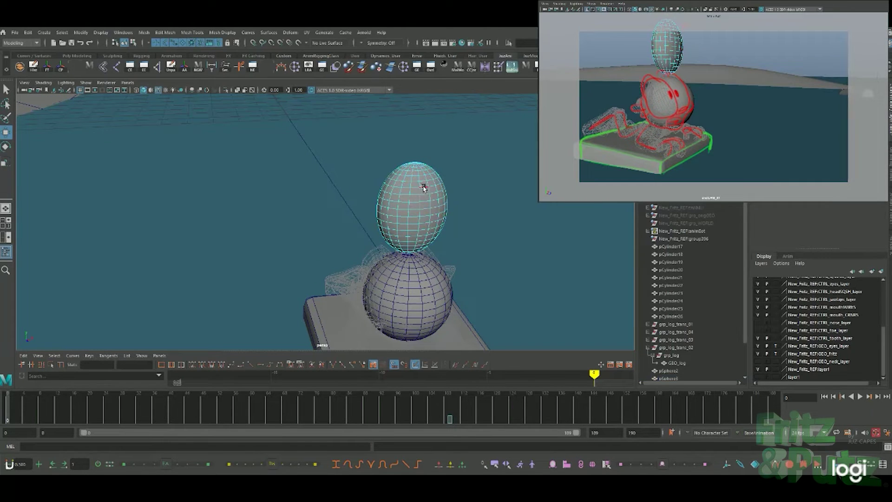
Step: In vertex mode with soft selection on, reshape the top of the egg
{"action": "key", "text": "F9"}
{"action": "key", "text": "b"}
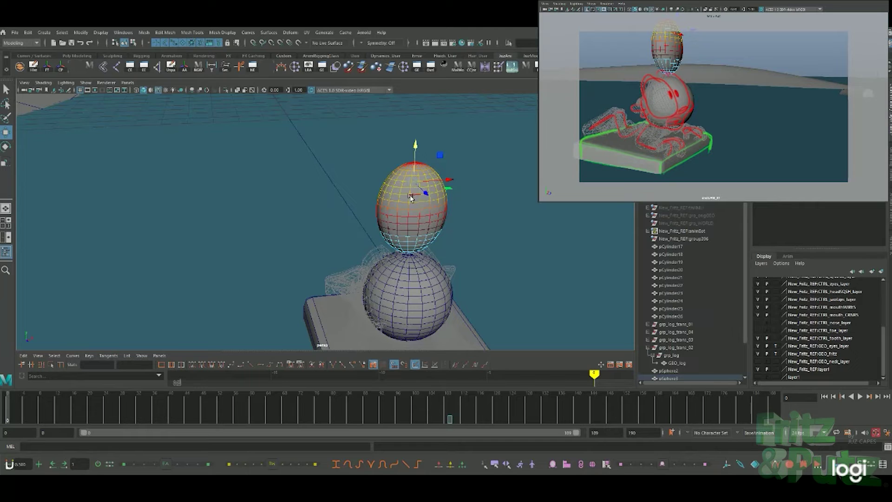
{"action": "key", "text": "e"}
{"action": "key", "text": "r"}
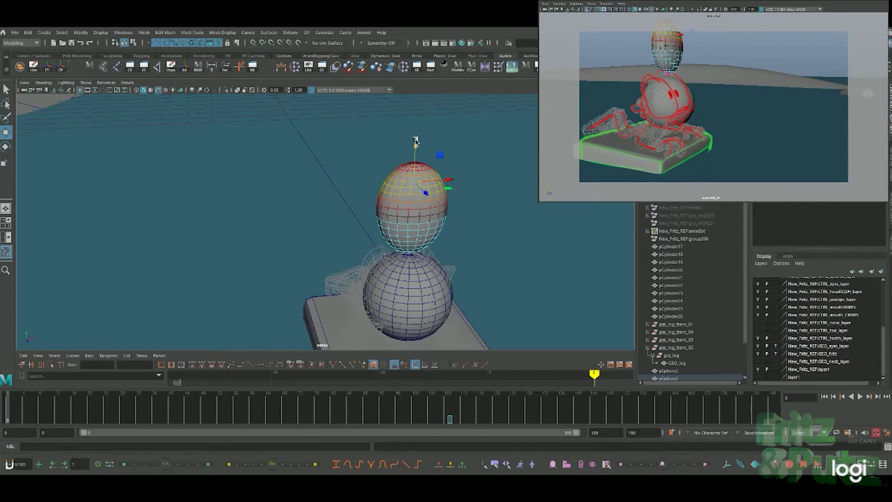
{"action": "left_click_drag", "start_coordinate": [417, 143], "coordinate": [416, 138]}
Step: Scale and lower the egg's middle vertices to pinch a narrow neck
{"action": "left_click", "coordinate": [414, 226]}
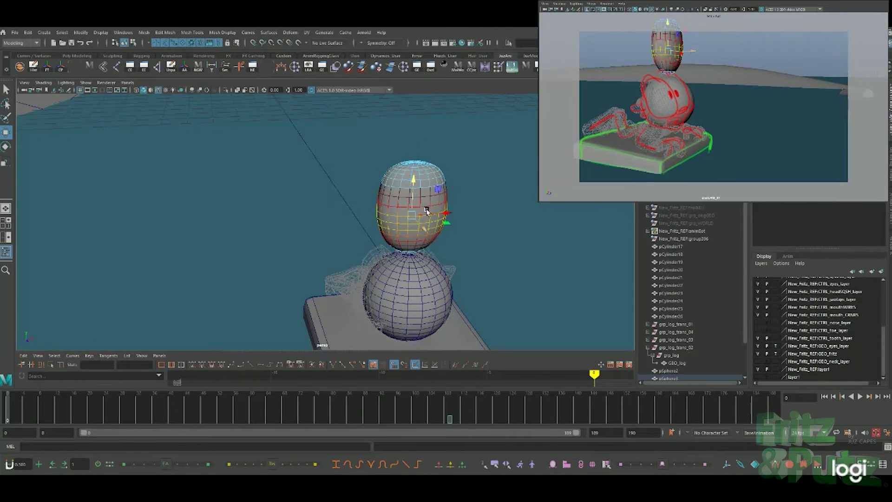
{"action": "key", "text": "r"}
{"action": "left_click_drag", "start_coordinate": [413, 188], "coordinate": [412, 199]}
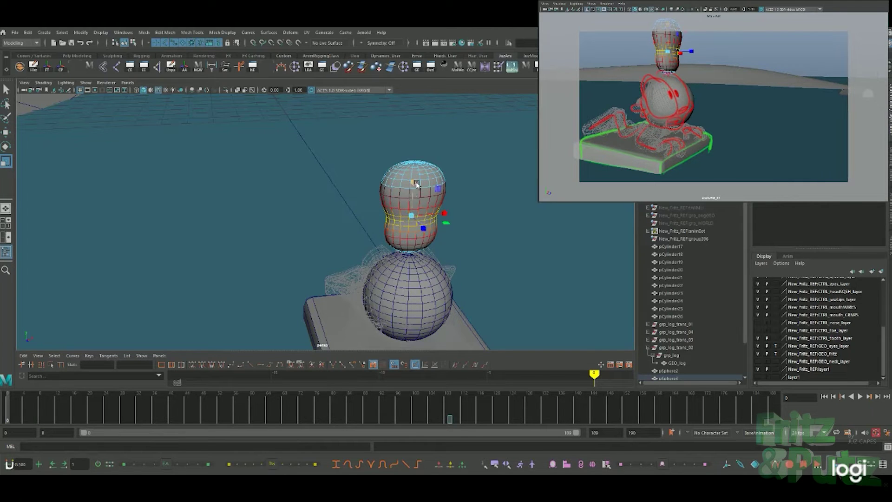
{"action": "key", "text": "w"}
{"action": "left_click_drag", "start_coordinate": [413, 185], "coordinate": [414, 190]}
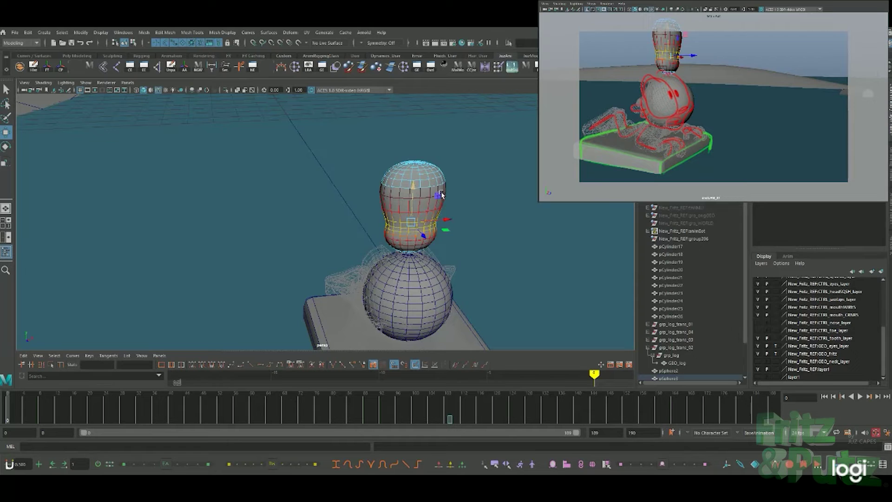
{"action": "key", "text": "r"}
{"action": "mouse_move", "coordinate": [440, 220]}
{"action": "left_mouse_down"}
{"action": "mouse_move", "coordinate": [488, 249]}
{"action": "mouse_move", "coordinate": [468, 241]}
{"action": "mouse_move", "coordinate": [491, 243]}
{"action": "mouse_move", "coordinate": [431, 253]}
{"action": "left_mouse_up"}
Step: Raise the neck's bottom edge loop, undoing a trial tilt of the ring
{"action": "double_click", "coordinate": [429, 262]}
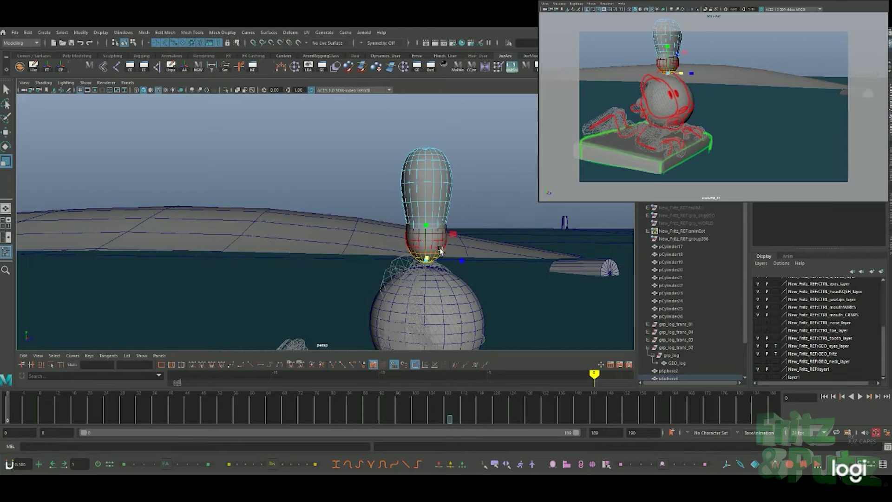
{"action": "key", "text": "w"}
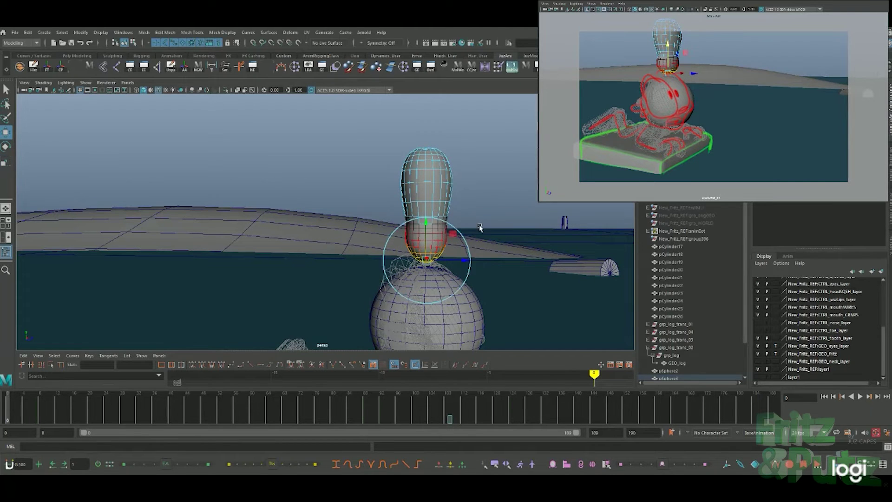
{"action": "mouse_move", "coordinate": [425, 223]}
{"action": "left_mouse_down"}
{"action": "mouse_move", "coordinate": [426, 214]}
{"action": "mouse_move", "coordinate": [435, 230]}
{"action": "left_mouse_up"}
{"action": "key", "text": "r"}
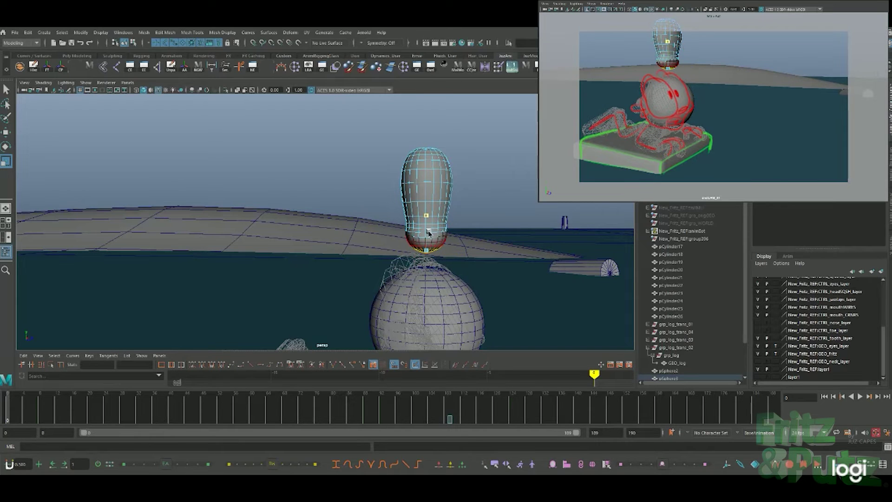
{"action": "key", "text": "w"}
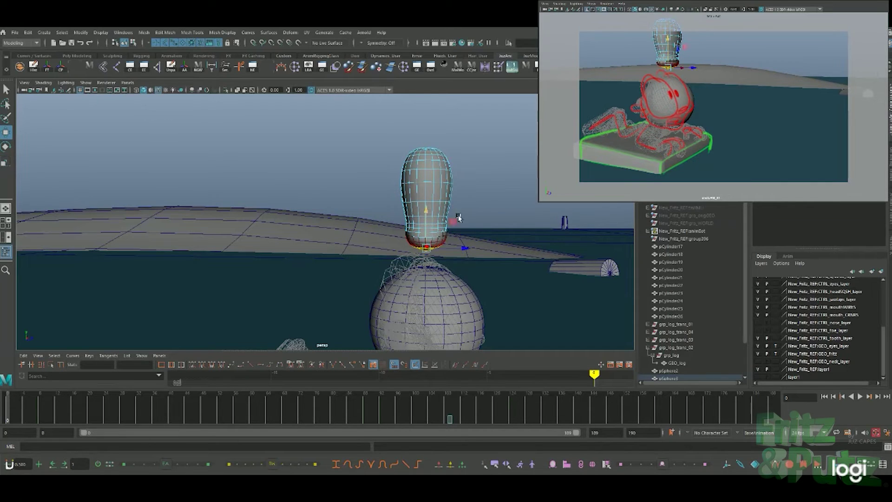
{"action": "key", "text": "e"}
{"action": "left_click_drag", "start_coordinate": [454, 223], "coordinate": [460, 240]}
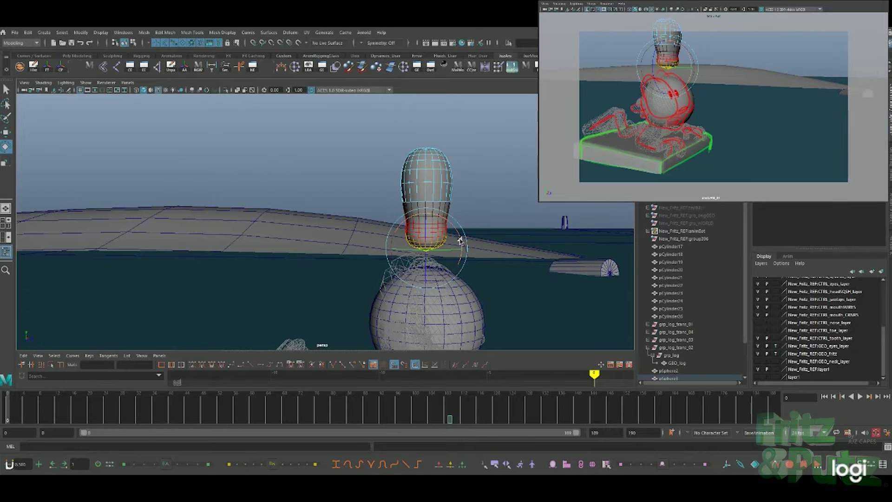
{"action": "key", "text": "ctrl+z"}
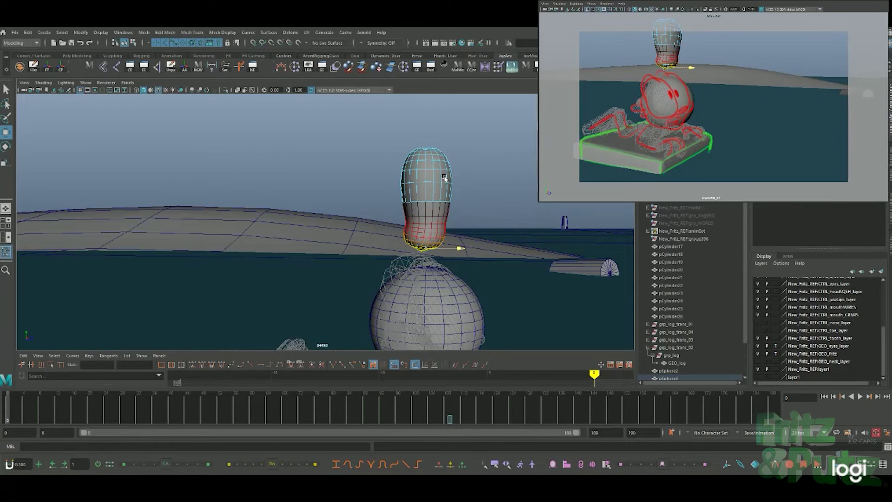
{"action": "key", "text": "w"}
Step: Scale the top of the peanut shape wider
{"action": "left_click", "coordinate": [438, 169]}
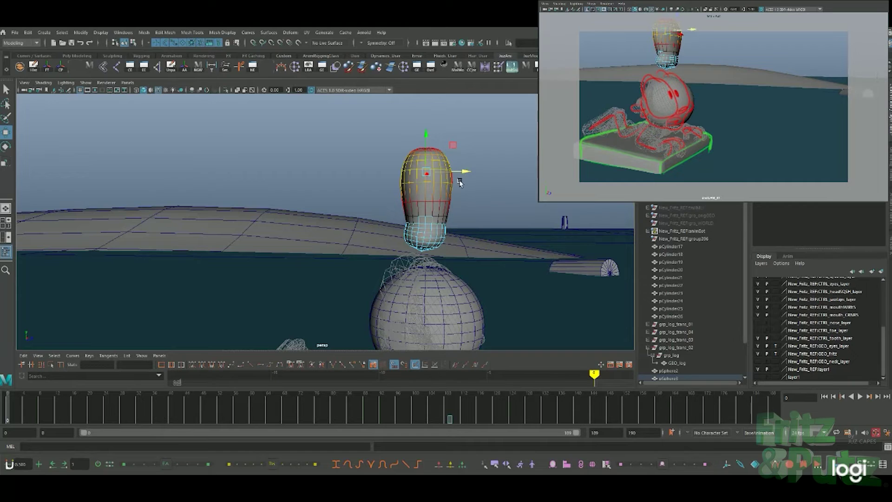
{"action": "key", "text": "e"}
{"action": "key", "text": "r"}
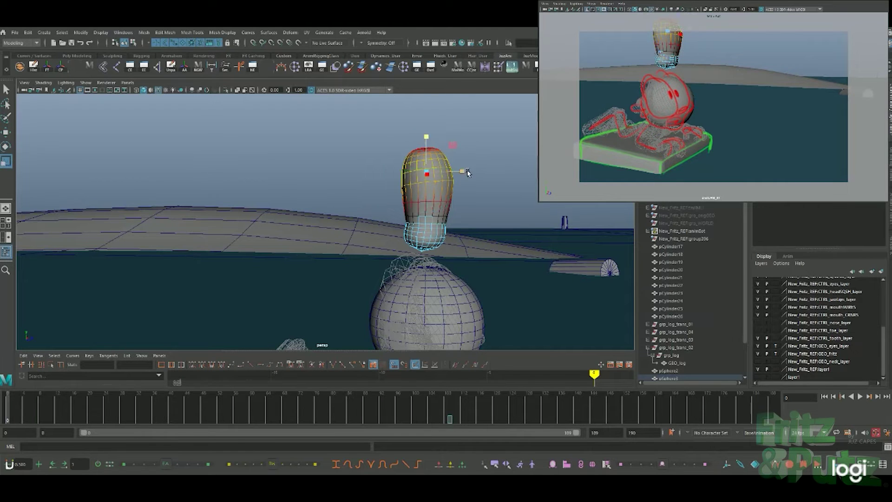
{"action": "left_click_drag", "start_coordinate": [467, 173], "coordinate": [471, 172]}
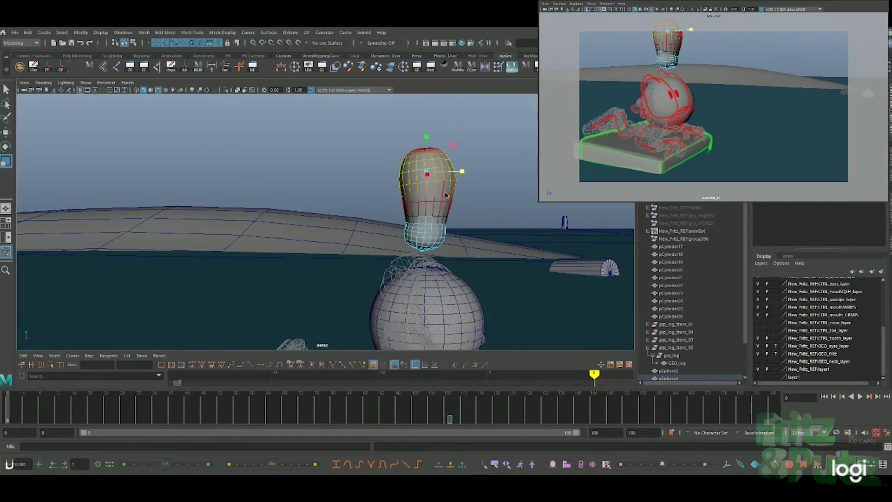
Step: In object mode, sink the peanut mesh into the lower sphere and tip it sideways
{"action": "key", "text": "F8"}
{"action": "left_click", "coordinate": [429, 170]}
{"action": "key", "text": "w"}
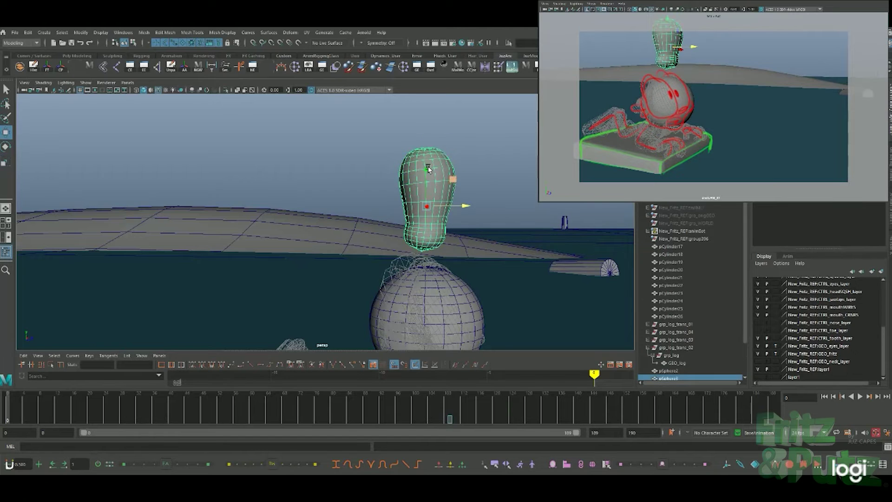
{"action": "mouse_move", "coordinate": [429, 170]}
{"action": "left_mouse_down"}
{"action": "mouse_move", "coordinate": [484, 190]}
{"action": "mouse_move", "coordinate": [423, 243]}
{"action": "mouse_move", "coordinate": [371, 223]}
{"action": "left_mouse_up"}
{"action": "key", "text": "e"}
{"action": "mouse_move", "coordinate": [421, 251]}
{"action": "left_mouse_down"}
{"action": "mouse_move", "coordinate": [439, 259]}
{"action": "mouse_move", "coordinate": [424, 256]}
{"action": "mouse_move", "coordinate": [434, 254]}
{"action": "mouse_move", "coordinate": [439, 269]}
{"action": "left_mouse_up"}
Step: Stand the torso upright under the sphere, lift the sphere above it, and freeze the torso's transforms
{"action": "key", "text": "r"}
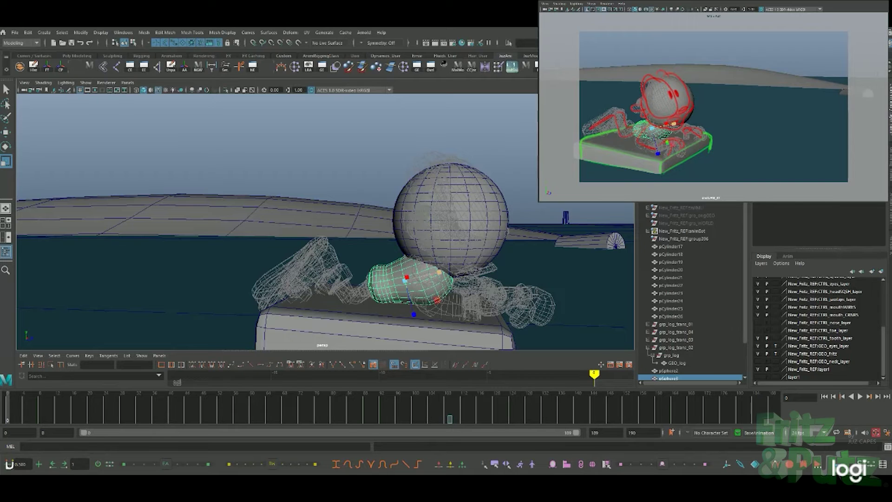
{"action": "key", "text": "ctrl+z"}
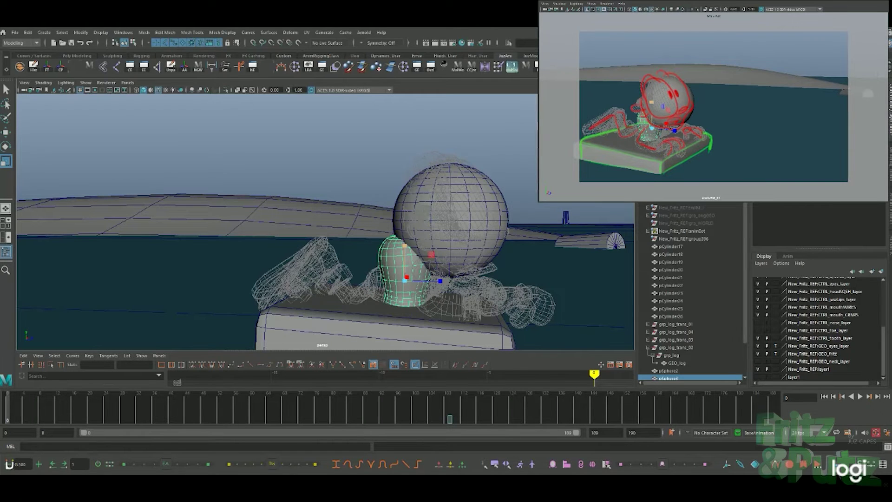
{"action": "key", "text": "w"}
{"action": "middle_click_drag", "start_coordinate": [428, 225], "coordinate": [428, 210]}
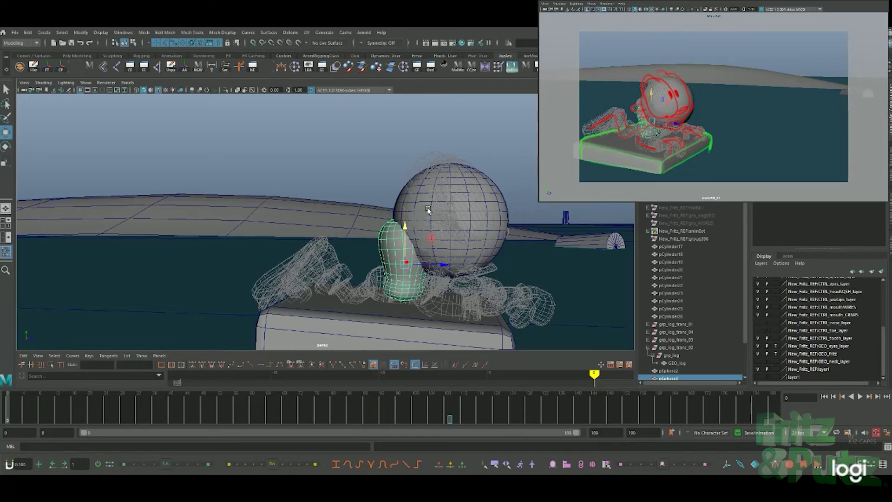
{"action": "left_click", "coordinate": [448, 199]}
{"action": "mouse_move", "coordinate": [477, 196]}
{"action": "middle_mouse_down"}
{"action": "mouse_move", "coordinate": [462, 154]}
{"action": "mouse_move", "coordinate": [431, 135]}
{"action": "middle_mouse_up"}
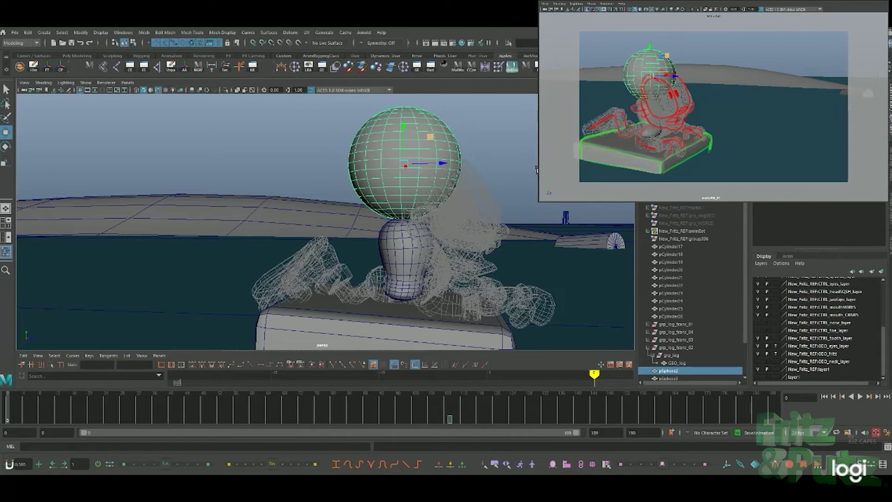
{"action": "left_click", "coordinate": [408, 244]}
{"action": "key", "text": "ctrl+shift+f"}
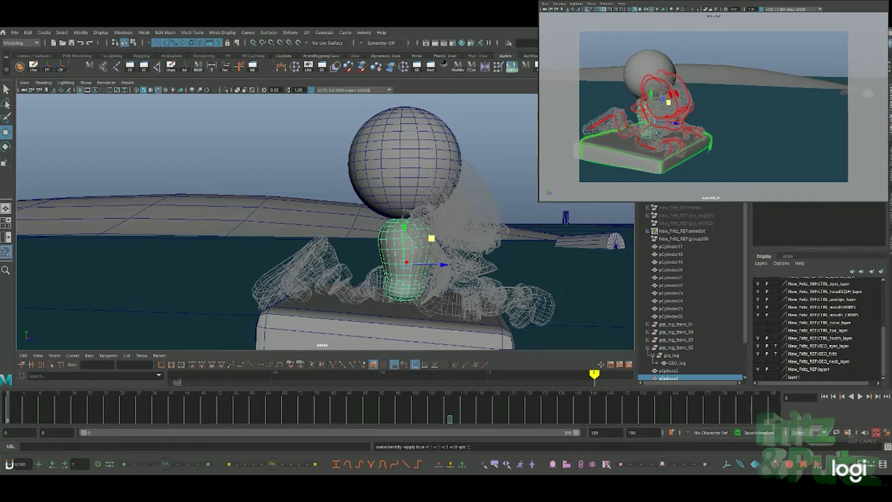
Step: Rename the head sphere GEO_head_REF in the Outliner
{"action": "left_click", "coordinate": [416, 157]}
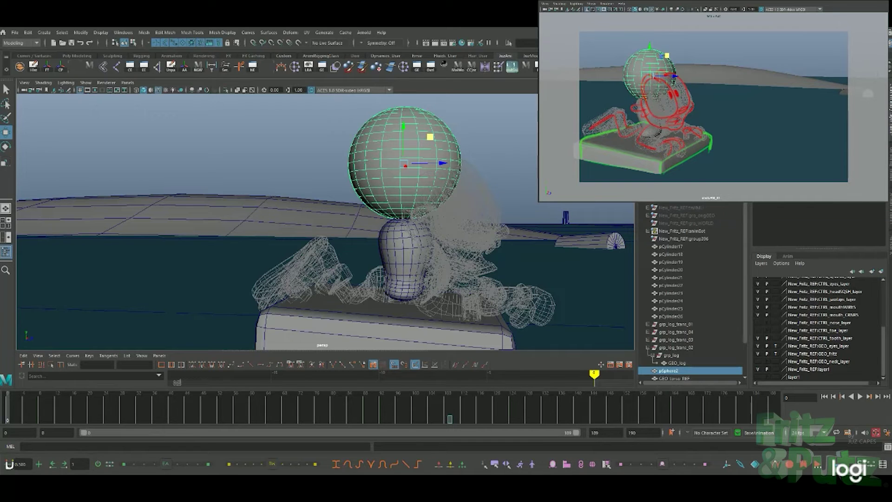
{"action": "key", "text": "Return"}
{"action": "scroll", "coordinate": [743, 314], "scroll_direction": "down", "scroll_amount": 1}
{"action": "scroll", "coordinate": [688, 320], "scroll_direction": "down", "scroll_amount": 2}
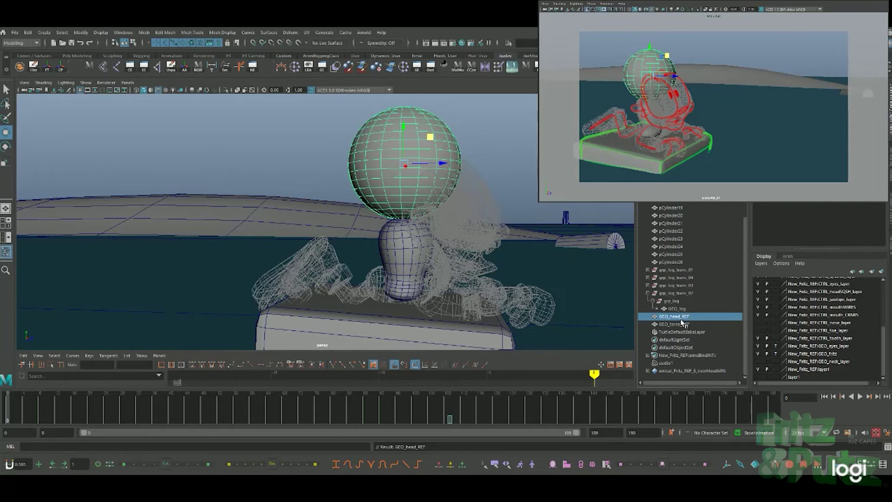
{"action": "left_click", "coordinate": [686, 322]}
{"action": "left_click", "coordinate": [685, 317]}
Step: Move the head's pivot down to the neck and test-bend the torso sideways
{"action": "mouse_move", "coordinate": [404, 162]}
{"action": "left_mouse_down"}
{"action": "mouse_move", "coordinate": [402, 215]}
{"action": "mouse_move", "coordinate": [427, 190]}
{"action": "mouse_move", "coordinate": [430, 257]}
{"action": "mouse_move", "coordinate": [439, 268]}
{"action": "mouse_move", "coordinate": [435, 253]}
{"action": "mouse_move", "coordinate": [502, 255]}
{"action": "left_mouse_up"}
{"action": "key", "text": "e"}
{"action": "left_click", "coordinate": [420, 267]}
{"action": "scroll", "coordinate": [440, 220], "scroll_direction": "up", "scroll_amount": 3}
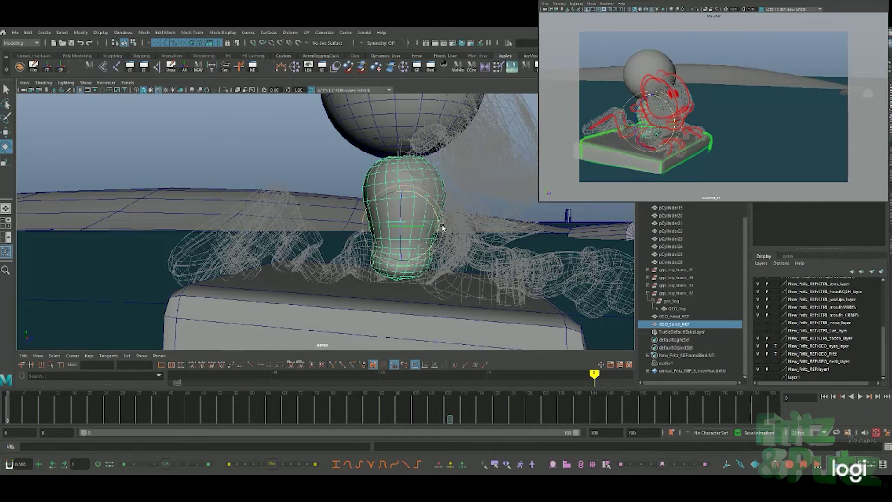
{"action": "left_click_drag", "start_coordinate": [439, 232], "coordinate": [405, 206]}
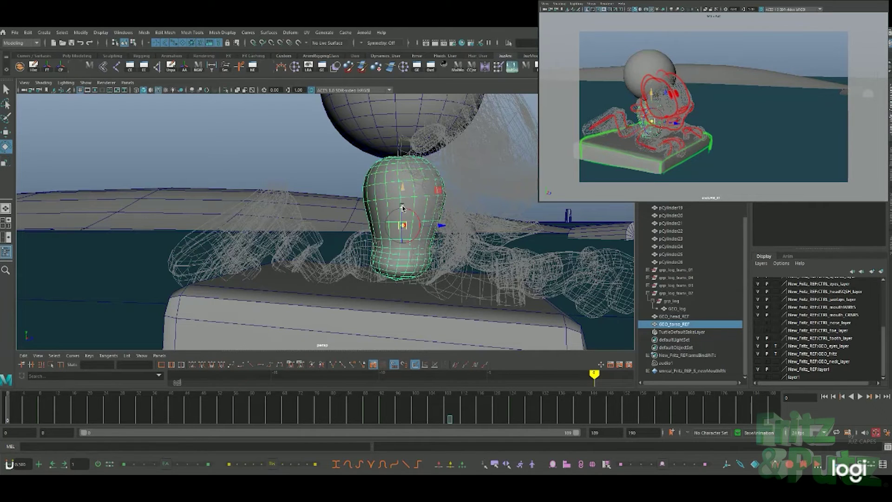
{"action": "key", "text": "w"}
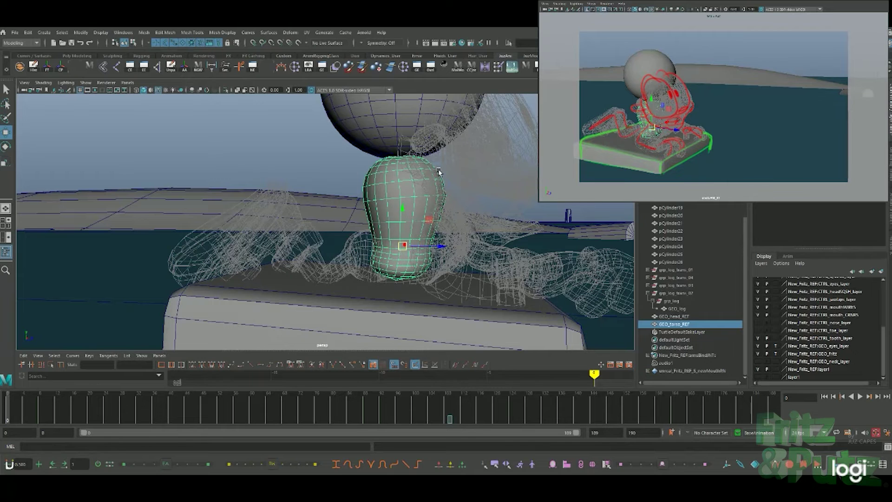
Step: Group the torso and head together with Ctrl+G
{"action": "left_click_drag", "start_coordinate": [447, 179], "coordinate": [434, 233], "text": "alt"}
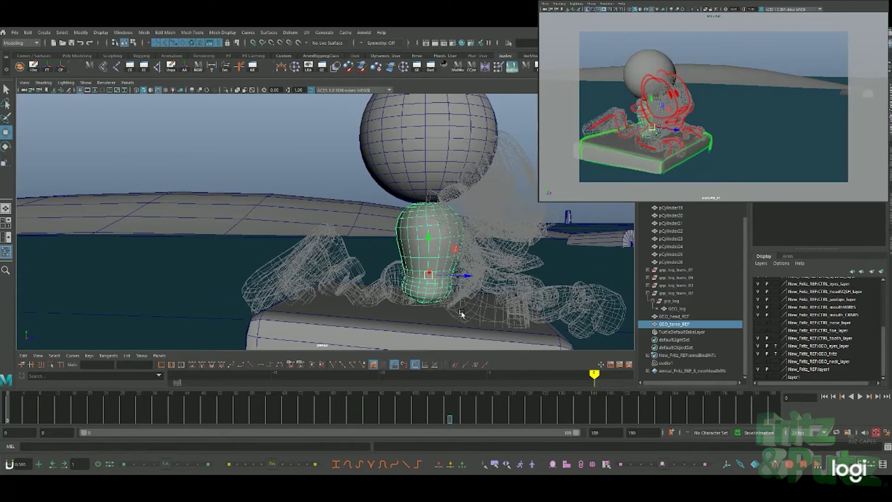
{"action": "left_click", "coordinate": [687, 316], "text": "ctrl"}
{"action": "key", "text": "ctrl+g"}
Step: Move the group's pivot down to the base of the character
{"action": "mouse_move", "coordinate": [471, 245]}
{"action": "left_mouse_down", "text": "alt"}
{"action": "mouse_move", "coordinate": [428, 202]}
{"action": "mouse_move", "coordinate": [460, 221]}
{"action": "left_mouse_up", "text": "alt"}
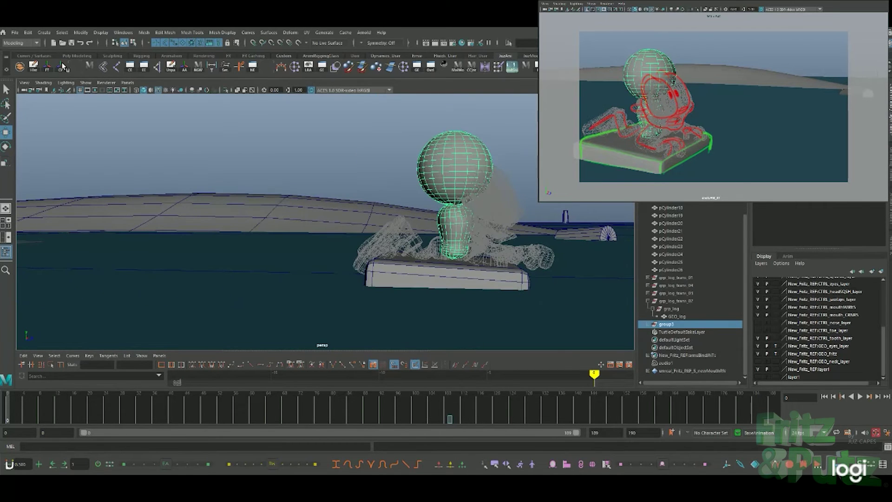
{"action": "left_click", "coordinate": [62, 66]}
{"action": "left_click_drag", "start_coordinate": [454, 195], "coordinate": [455, 271]}
{"action": "left_click_drag", "start_coordinate": [463, 235], "coordinate": [462, 252]}
{"action": "key", "text": "d"}
Step: Rename group3 to GEO_fritz_REF, save, and check its torso and head children
{"action": "double_click", "coordinate": [668, 323]}
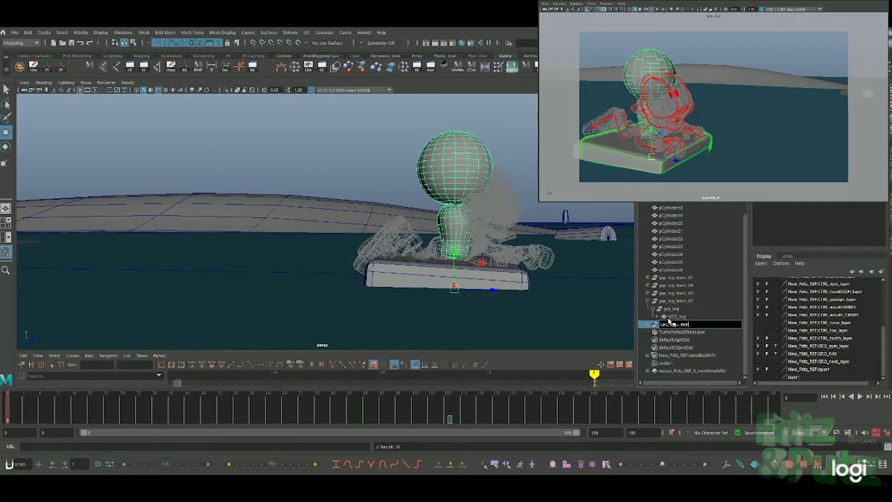
{"action": "key", "text": "Return"}
{"action": "key", "text": "ctrl+s"}
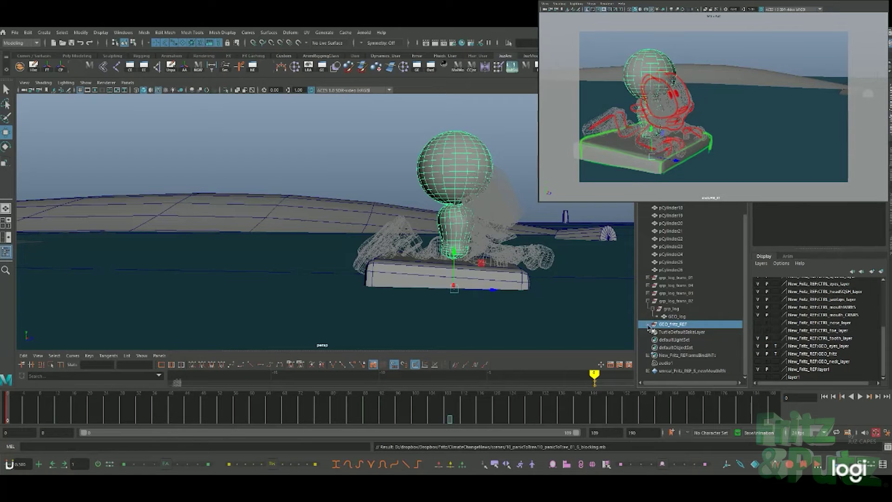
{"action": "left_click", "coordinate": [649, 324]}
{"action": "left_click", "coordinate": [683, 332]}
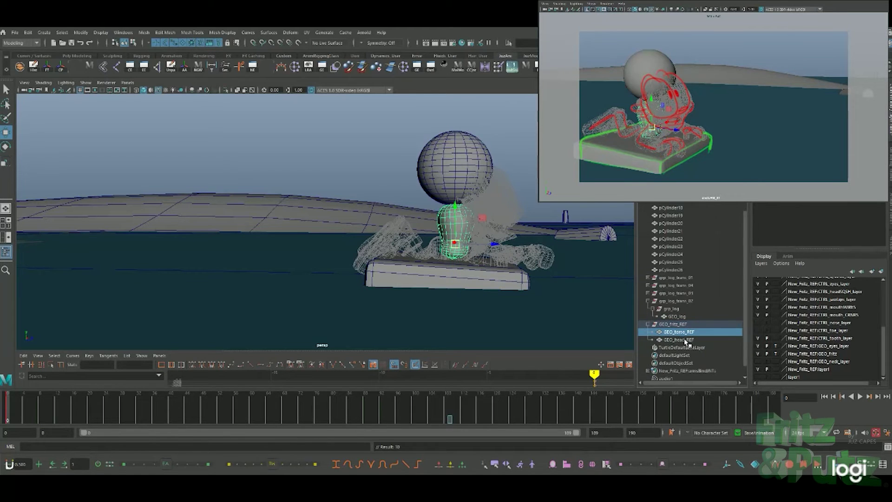
{"action": "left_click", "coordinate": [688, 340]}
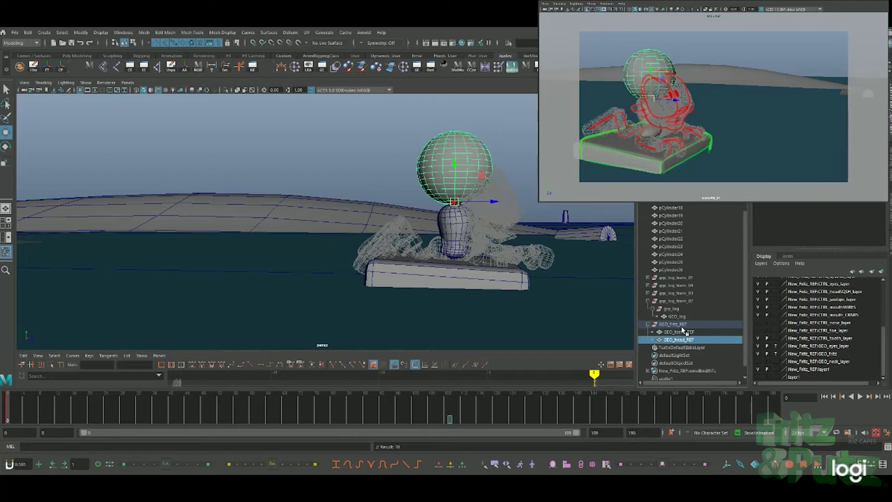
{"action": "left_click", "coordinate": [679, 325]}
{"action": "key", "text": "q"}
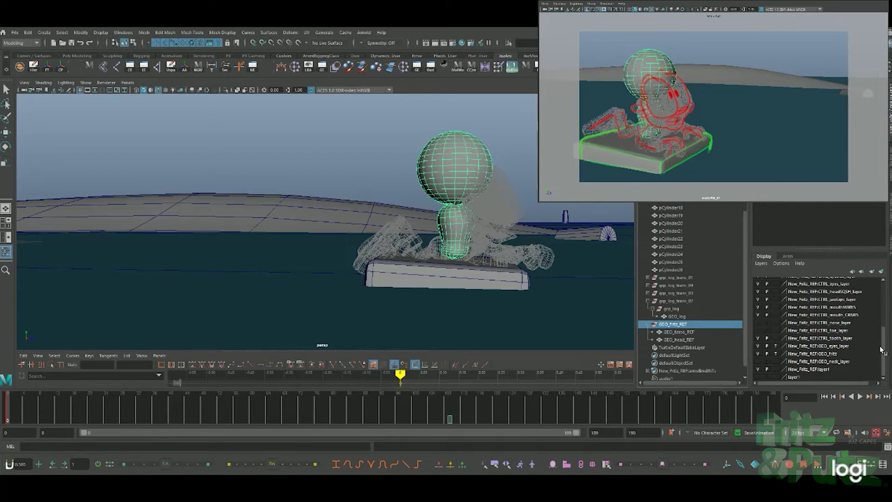
Step: Toggle the reference layers and try a whole-character tilt, then undo it
{"action": "left_click", "coordinate": [759, 354]}
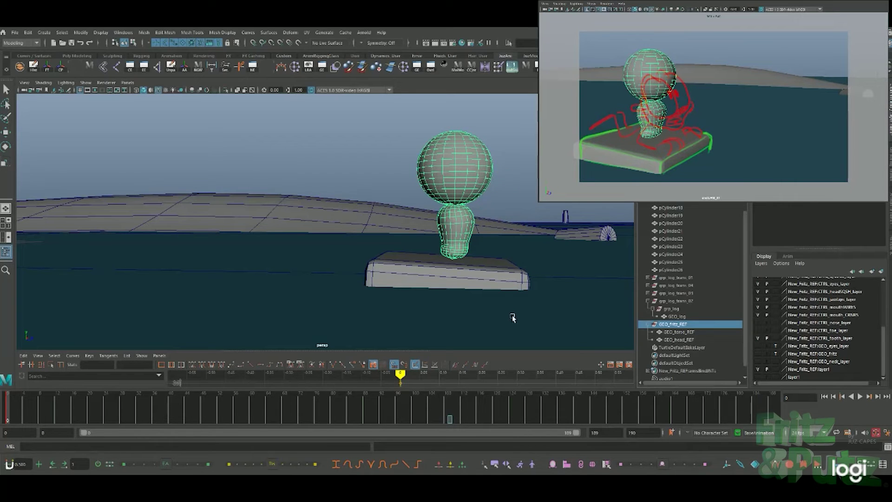
{"action": "left_click", "coordinate": [758, 354]}
{"action": "left_click", "coordinate": [758, 346]}
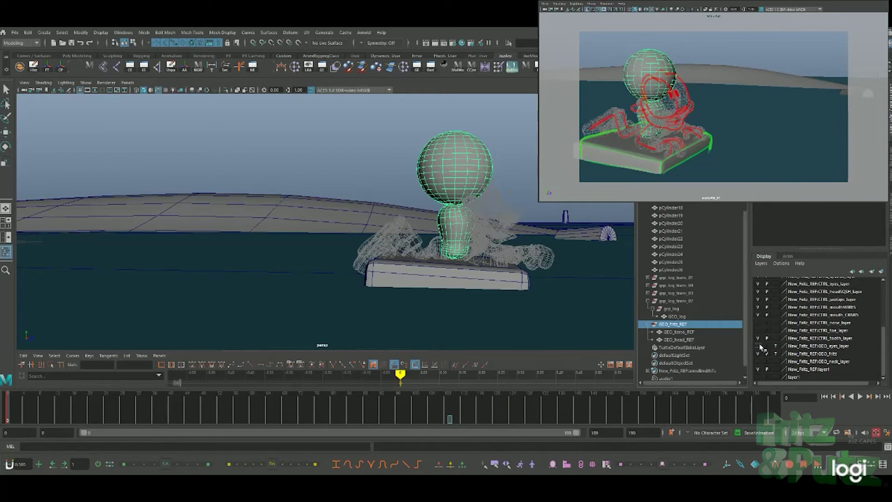
{"action": "left_click", "coordinate": [404, 364]}
{"action": "key", "text": "e"}
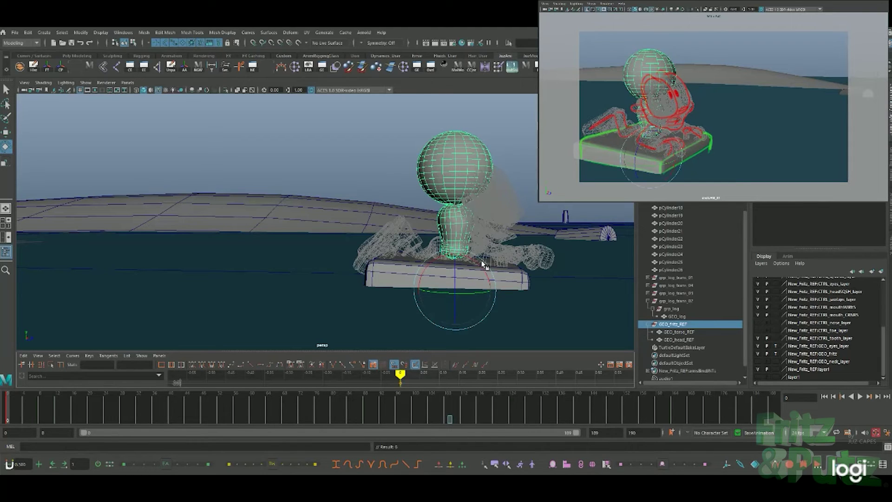
{"action": "left_click_drag", "start_coordinate": [482, 266], "coordinate": [500, 279]}
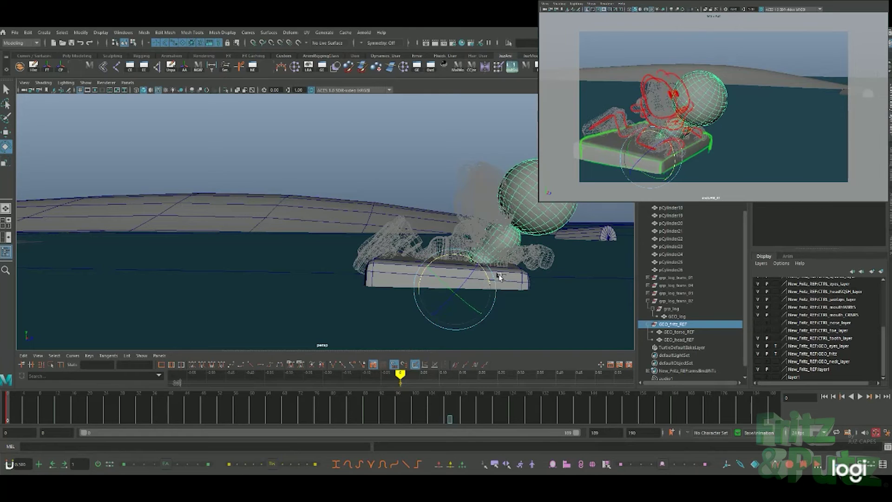
{"action": "key", "text": "ctrl+z"}
Step: Move the torso GEO_torso_REF over to the right and ready the head for rotating
{"action": "left_click", "coordinate": [465, 230]}
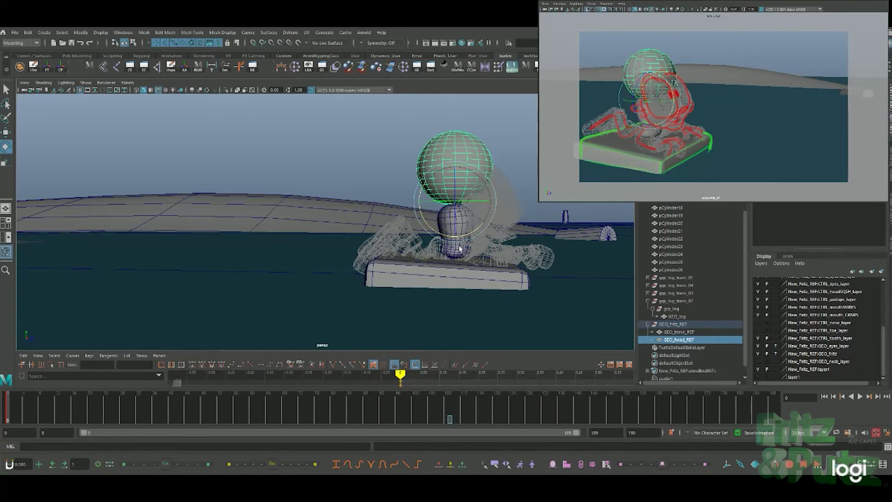
{"action": "key", "text": "q"}
{"action": "left_click", "coordinate": [460, 231]}
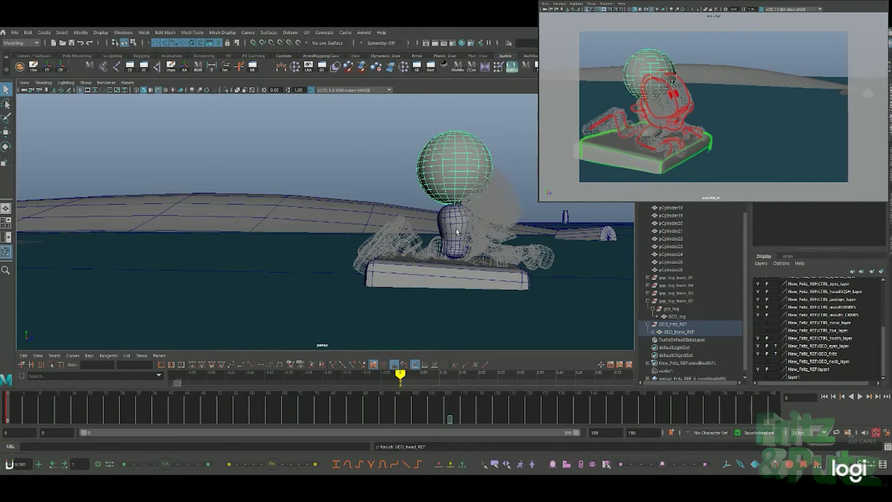
{"action": "key", "text": "w"}
{"action": "mouse_move", "coordinate": [460, 231]}
{"action": "left_mouse_down"}
{"action": "mouse_move", "coordinate": [493, 212]}
{"action": "mouse_move", "coordinate": [468, 226]}
{"action": "left_mouse_up"}
{"action": "left_click", "coordinate": [495, 209]}
{"action": "key", "text": "e"}
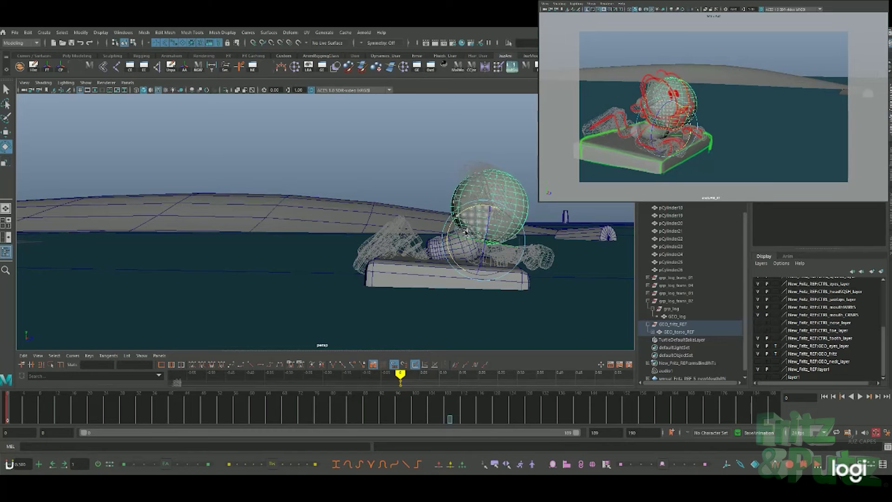
Step: Hide the GEO_fritz and GEO_eyes layers and the green wireframe cage, then select the ocean plane
{"action": "left_click", "coordinate": [758, 354]}
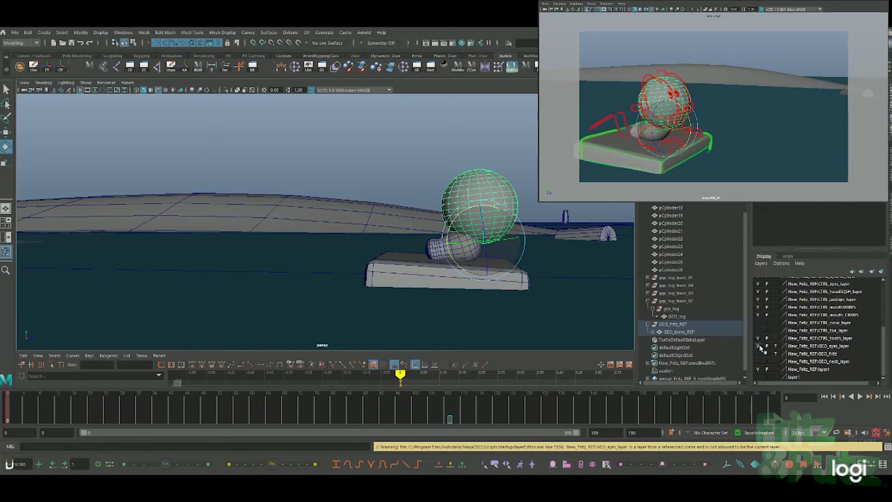
{"action": "left_click", "coordinate": [758, 346]}
{"action": "mouse_move", "coordinate": [550, 291]}
{"action": "left_mouse_down", "text": "alt"}
{"action": "mouse_move", "coordinate": [532, 303]}
{"action": "mouse_move", "coordinate": [444, 274]}
{"action": "mouse_move", "coordinate": [432, 285]}
{"action": "mouse_move", "coordinate": [454, 286]}
{"action": "left_mouse_up", "text": "alt"}
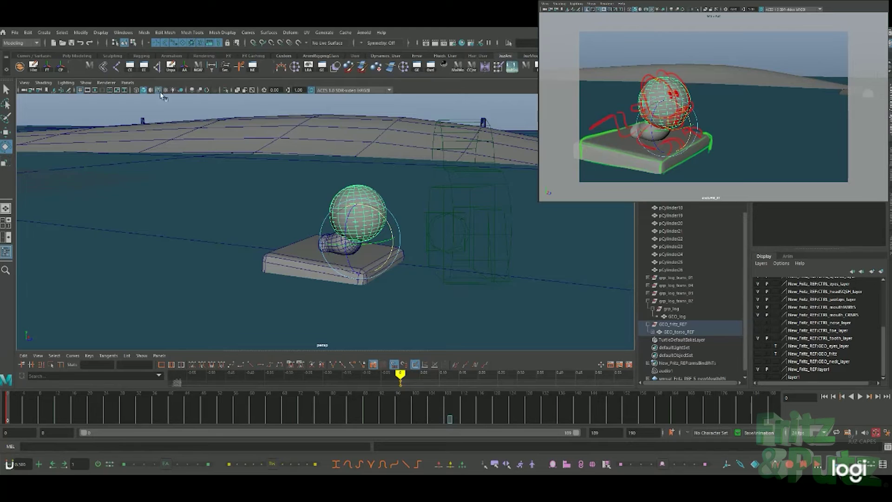
{"action": "left_click", "coordinate": [129, 203]}
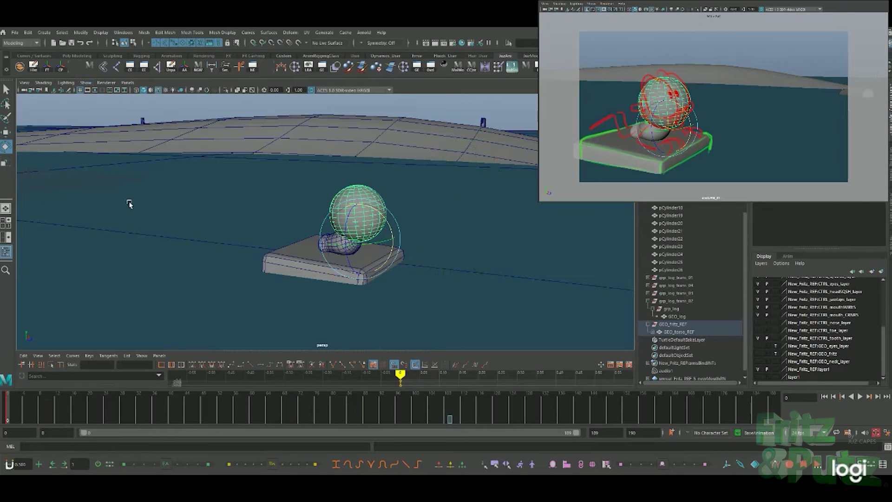
{"action": "left_click", "coordinate": [512, 289]}
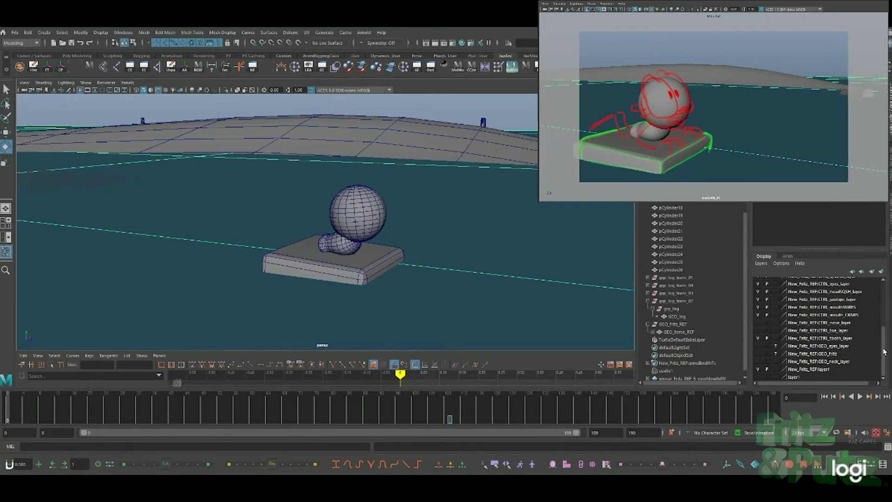
Step: Hide the layer1 reference layer while browsing the Outliner
{"action": "scroll", "coordinate": [883, 355], "scroll_direction": "up", "scroll_amount": 5}
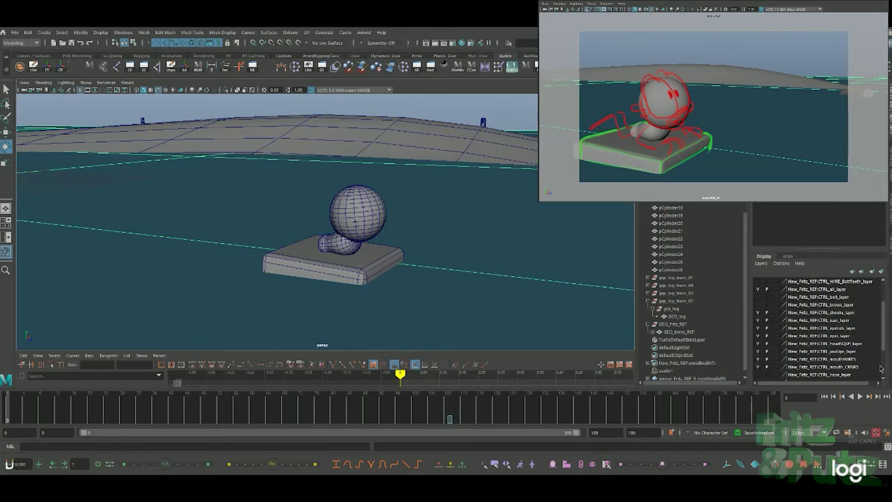
{"action": "scroll", "coordinate": [880, 369], "scroll_direction": "down", "scroll_amount": 5}
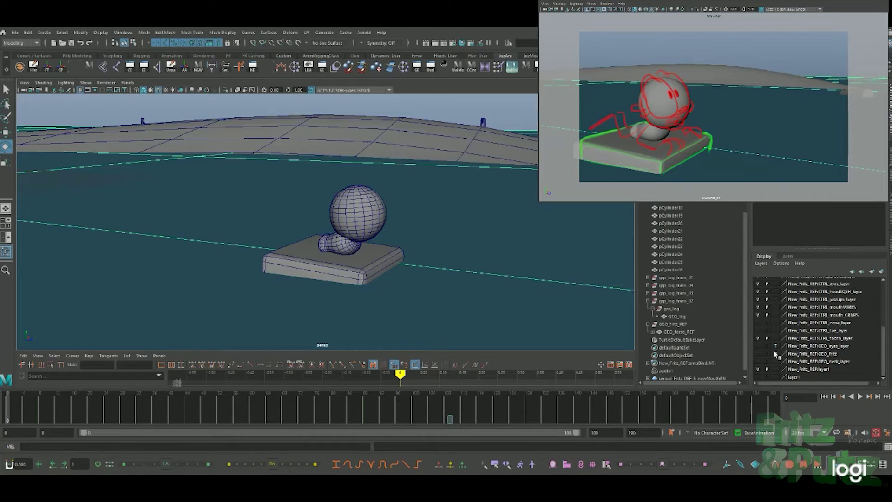
{"action": "left_click", "coordinate": [758, 370]}
{"action": "scroll", "coordinate": [522, 261], "scroll_direction": "down", "scroll_amount": 3}
{"action": "scroll", "coordinate": [693, 293], "scroll_direction": "up", "scroll_amount": 3}
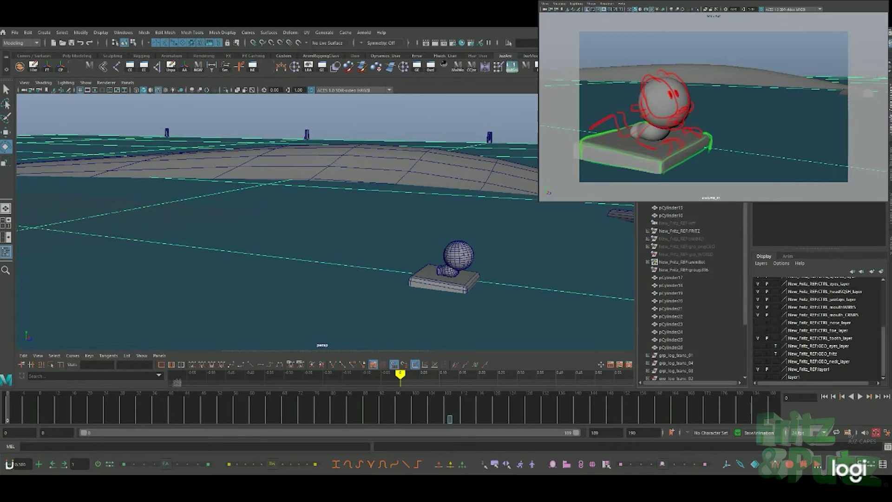
{"action": "scroll", "coordinate": [693, 292], "scroll_direction": "up", "scroll_amount": 4}
{"action": "scroll", "coordinate": [693, 293], "scroll_direction": "down", "scroll_amount": 1}
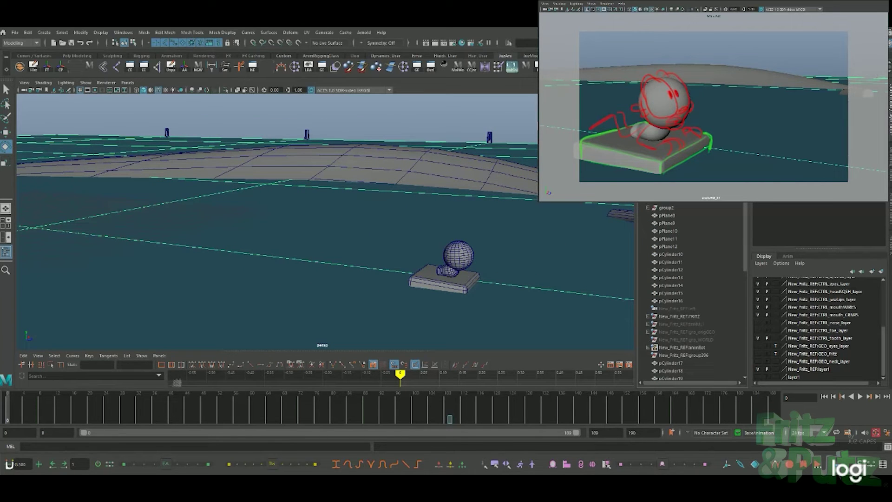
Step: Group the objects from group2 through pCylinder10 into a new lake group
{"action": "left_click", "coordinate": [668, 207]}
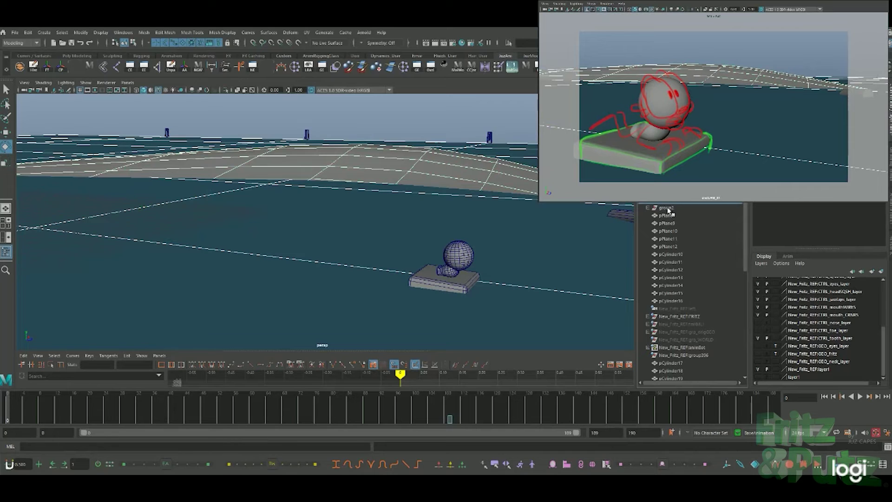
{"action": "left_click_drag", "start_coordinate": [668, 217], "coordinate": [670, 301]}
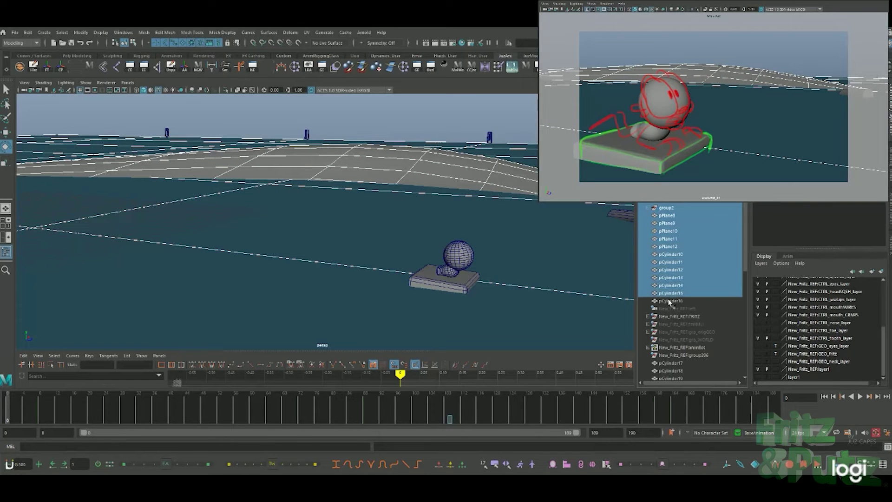
{"action": "left_click_drag", "start_coordinate": [617, 279], "coordinate": [702, 292], "text": "alt"}
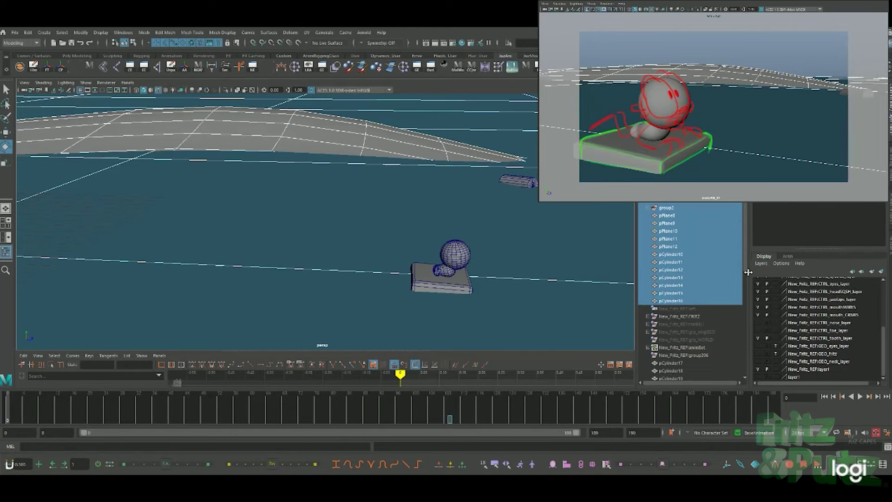
{"action": "key", "text": "ctrl+g"}
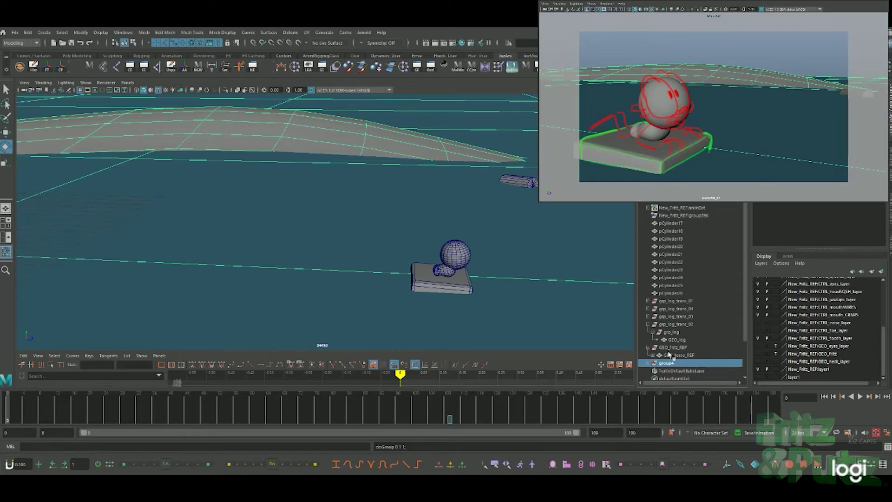
{"action": "left_click", "coordinate": [648, 347]}
{"action": "left_click", "coordinate": [648, 324]}
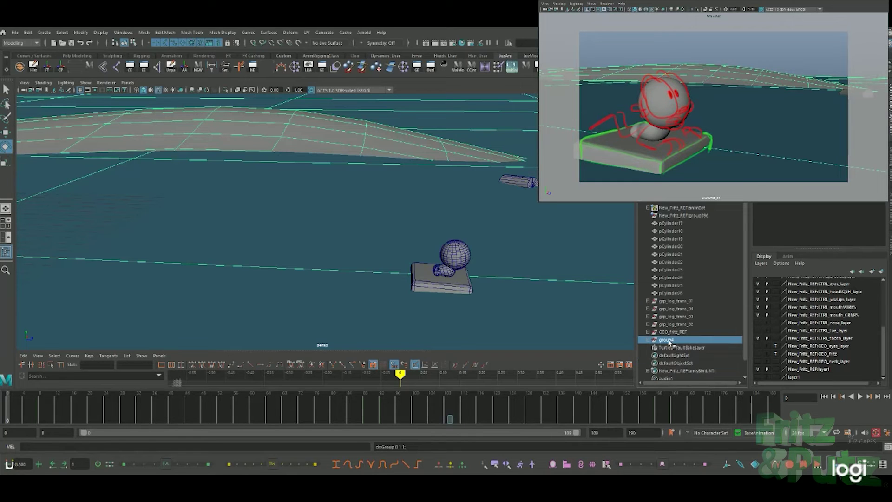
Step: Rename the group grp_BG_lake, put it on a new display layer, and set the layer to reference
{"action": "double_click", "coordinate": [677, 340]}
{"action": "type", "text": "grp_BG_lake"}
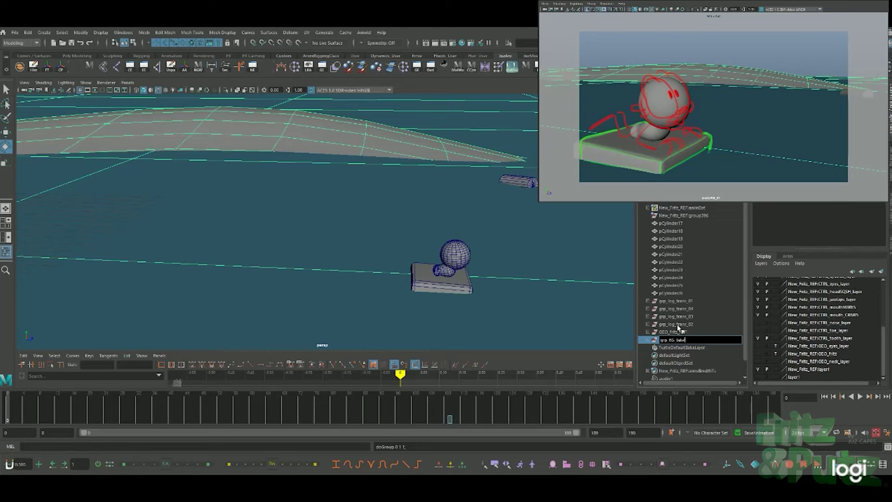
{"action": "key", "text": "Return"}
{"action": "left_click", "coordinate": [882, 272]}
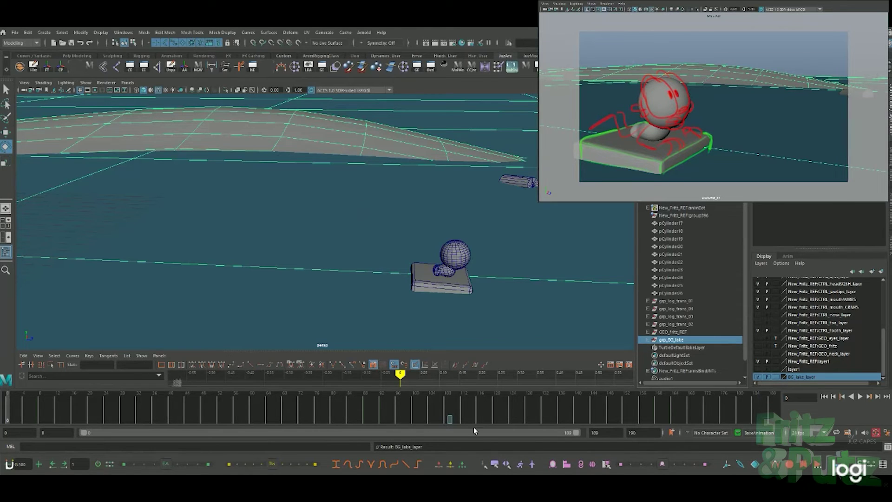
{"action": "left_click", "coordinate": [776, 377]}
Step: Select GEO_fritz_REF and expand its hierarchy to reach the torso and head
{"action": "left_click", "coordinate": [560, 311]}
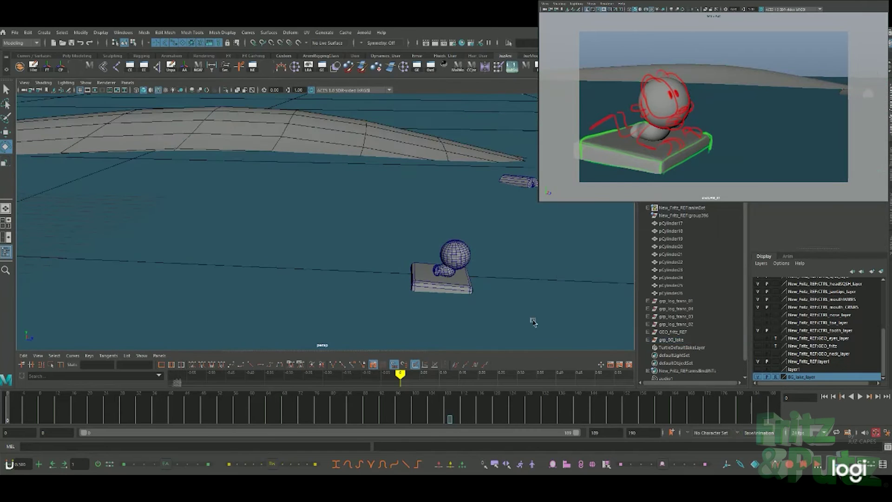
{"action": "left_click", "coordinate": [441, 272]}
{"action": "left_click", "coordinate": [686, 334]}
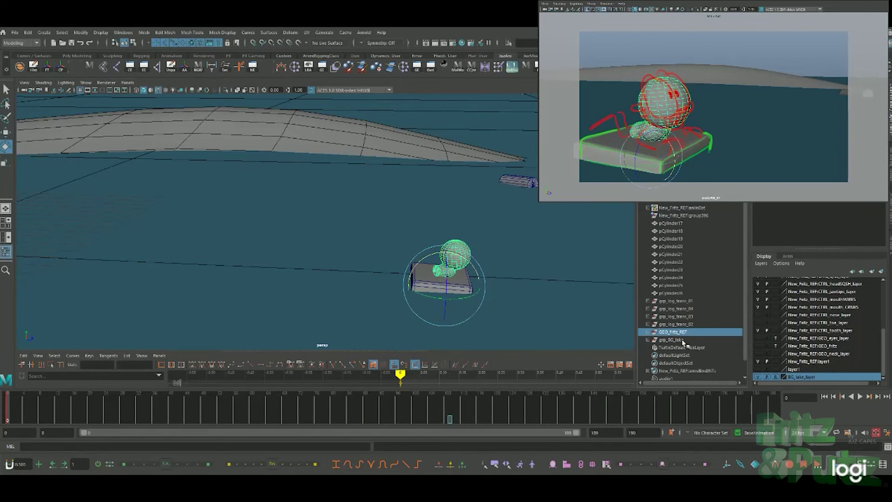
{"action": "left_click", "coordinate": [648, 331]}
{"action": "left_click", "coordinate": [653, 340]}
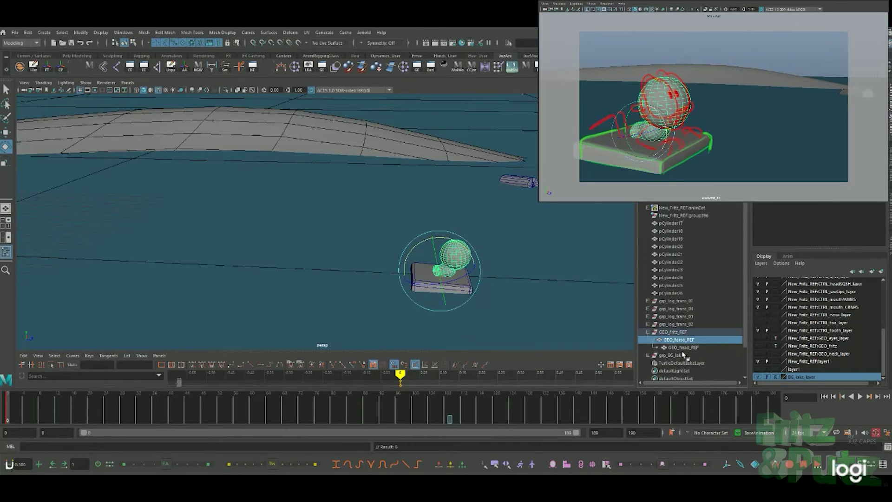
{"action": "left_click", "coordinate": [683, 348]}
{"action": "key", "text": "Up"}
{"action": "key", "text": "Up"}
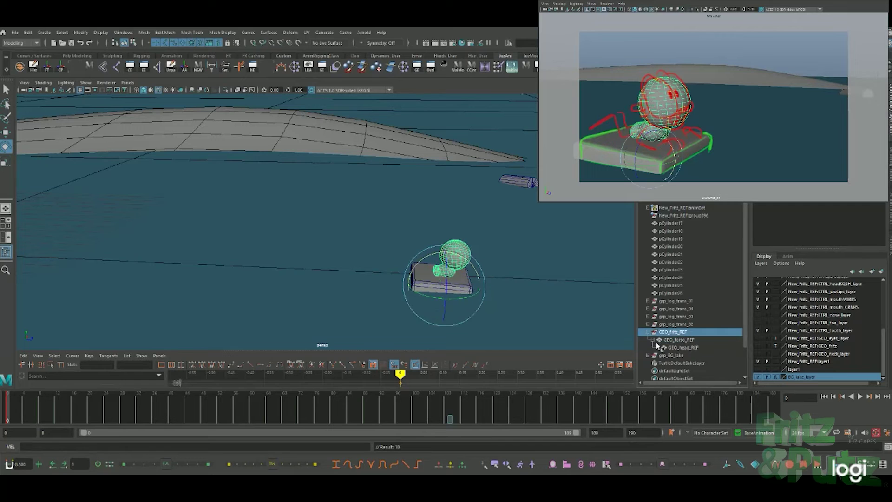
Step: Play the jump, go to frame 4, and raise the torso up and right off the rock
{"action": "key", "text": "alt+v"}
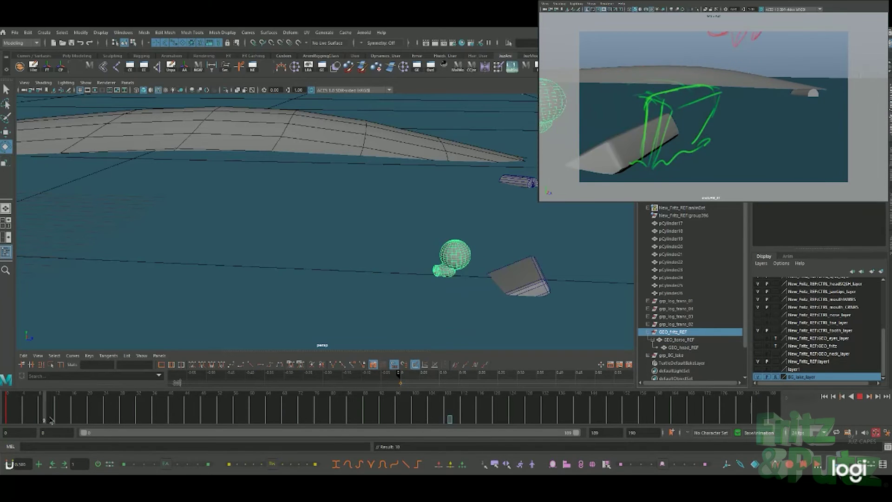
{"action": "left_click_drag", "start_coordinate": [58, 420], "coordinate": [22, 421]}
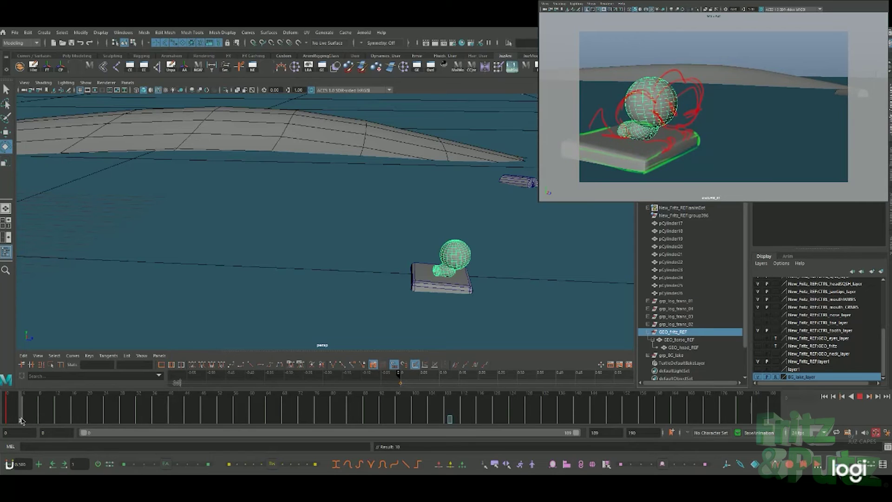
{"action": "left_click_drag", "start_coordinate": [21, 420], "coordinate": [23, 418]}
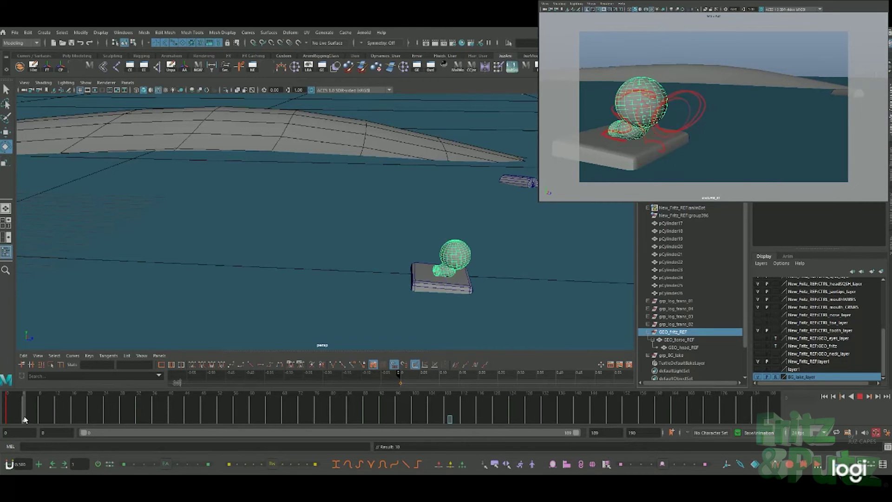
{"action": "left_click", "coordinate": [515, 295]}
{"action": "left_click", "coordinate": [459, 258]}
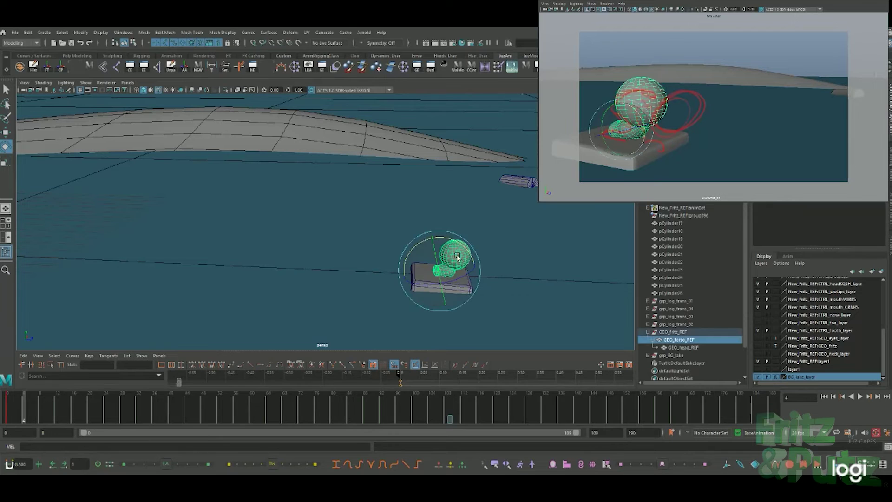
{"action": "key", "text": "w"}
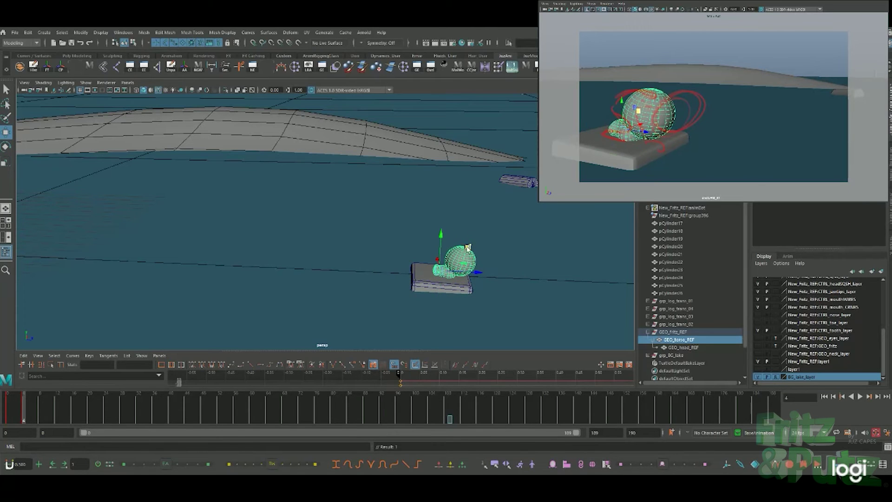
{"action": "left_click_drag", "start_coordinate": [468, 258], "coordinate": [476, 231]}
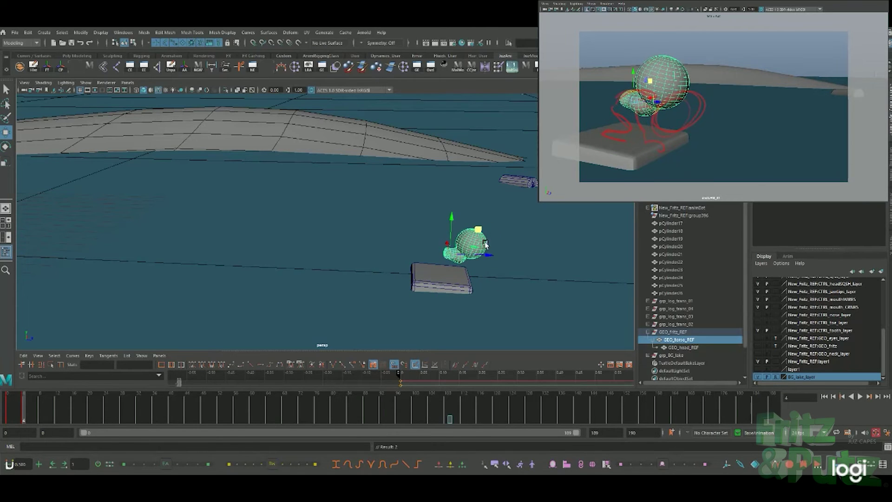
Step: Tilt the head down and to the right, then play back to review the pose
{"action": "left_click", "coordinate": [472, 233]}
{"action": "key", "text": "e"}
{"action": "left_click_drag", "start_coordinate": [468, 224], "coordinate": [502, 251]}
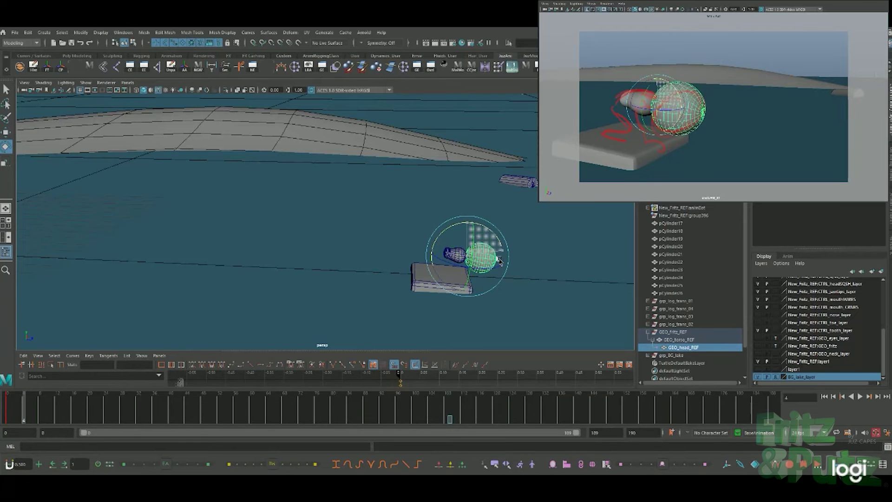
{"action": "left_click", "coordinate": [687, 333]}
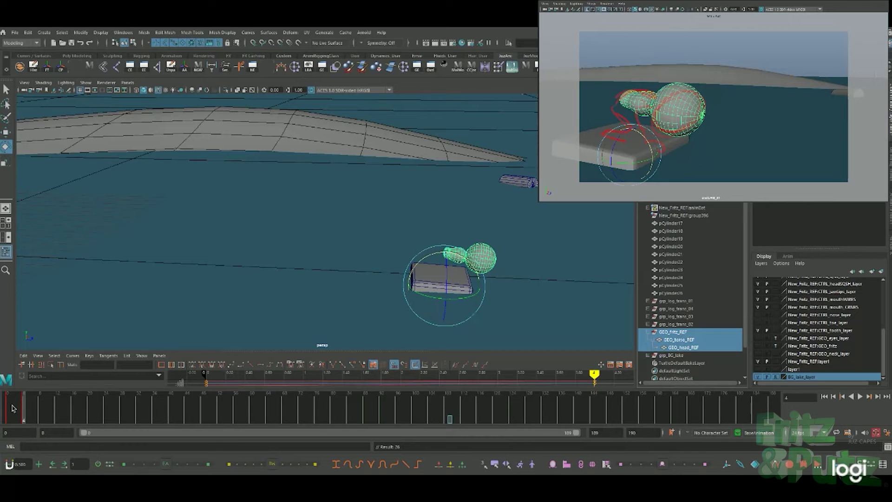
{"action": "key", "text": "alt+v"}
{"action": "key", "text": "alt+v"}
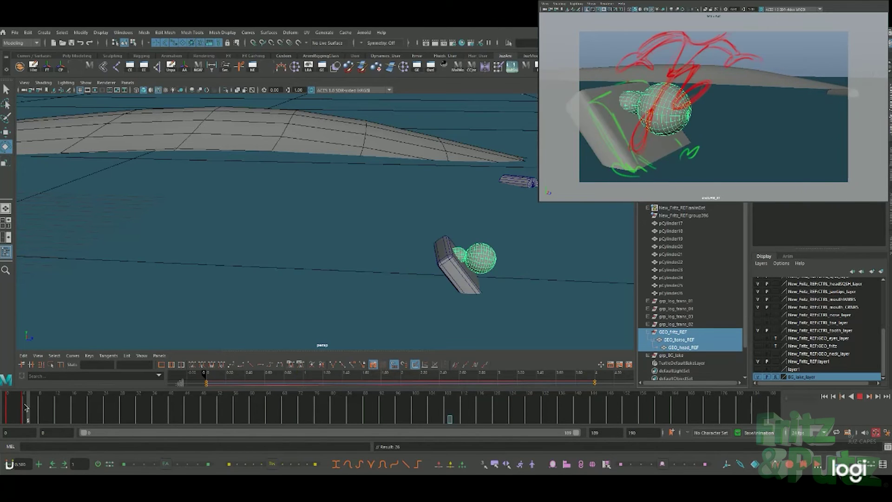
{"action": "left_click", "coordinate": [24, 405]}
Step: Review playback, then return to frame 4 with the torso and head selected
{"action": "left_click", "coordinate": [679, 333]}
{"action": "key", "text": "w"}
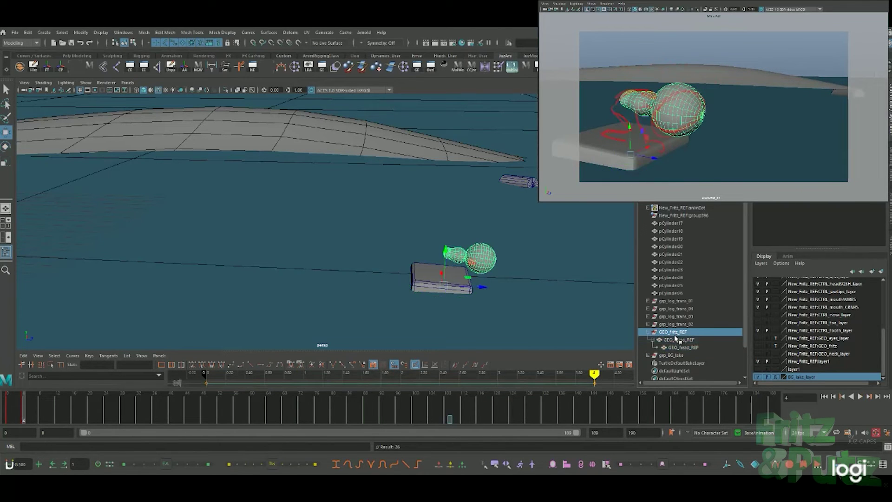
{"action": "key", "text": "alt+v"}
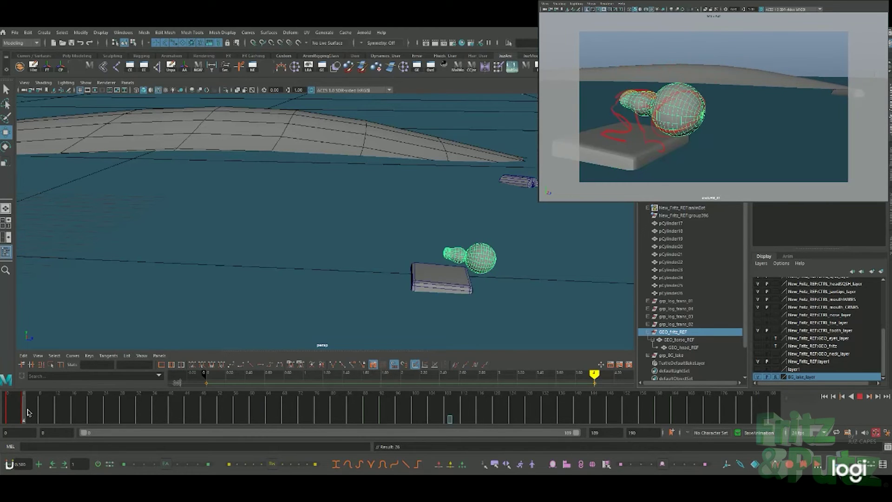
{"action": "key", "text": "alt+v"}
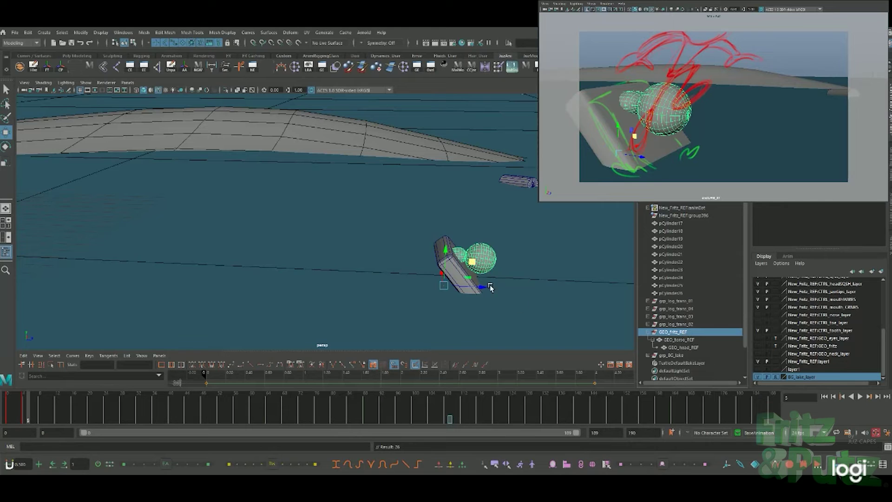
{"action": "left_click_drag", "start_coordinate": [693, 340], "coordinate": [695, 348]}
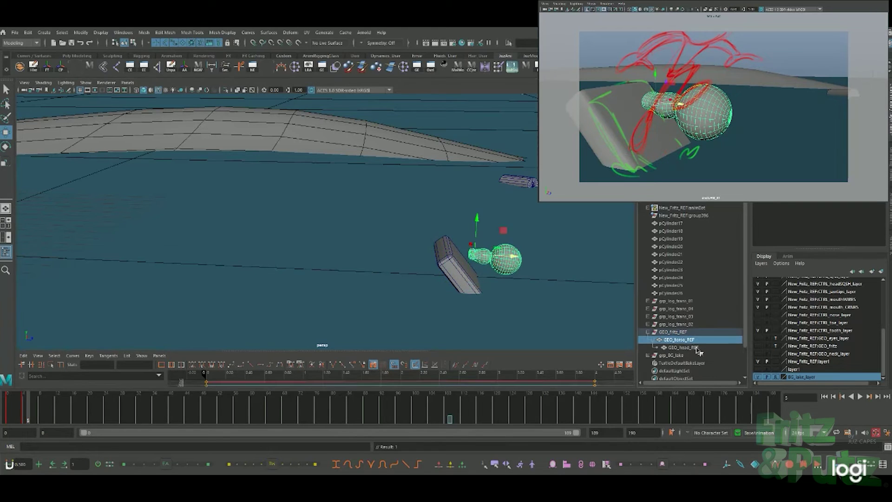
{"action": "left_click", "coordinate": [109, 465]}
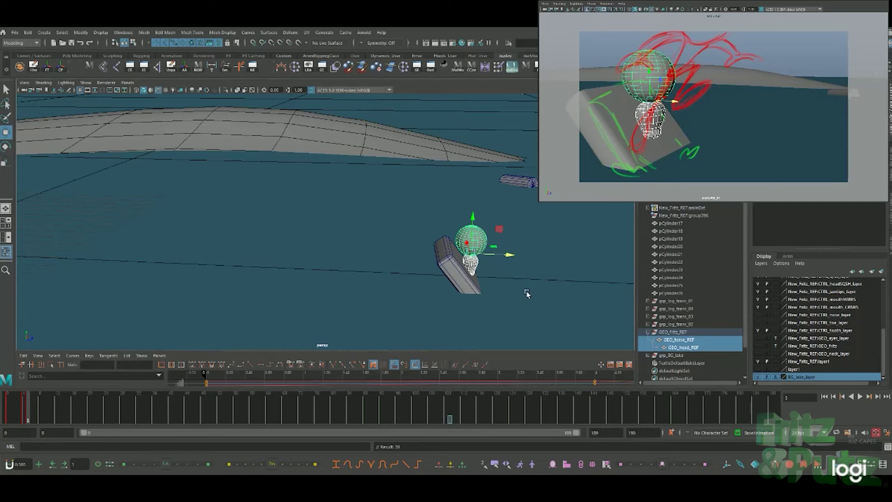
{"action": "key", "text": "alt+shift+v"}
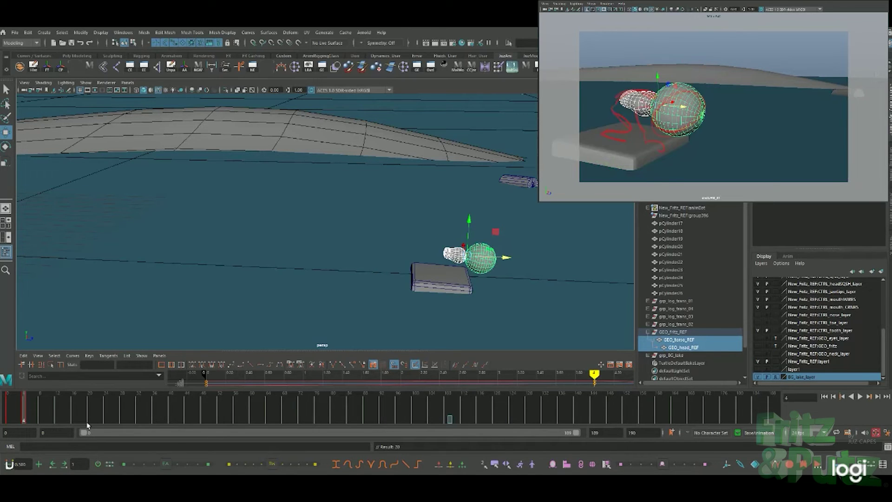
{"action": "key", "text": "alt+v"}
Step: At frame 5, move the torso up and to the right
{"action": "left_click", "coordinate": [488, 265]}
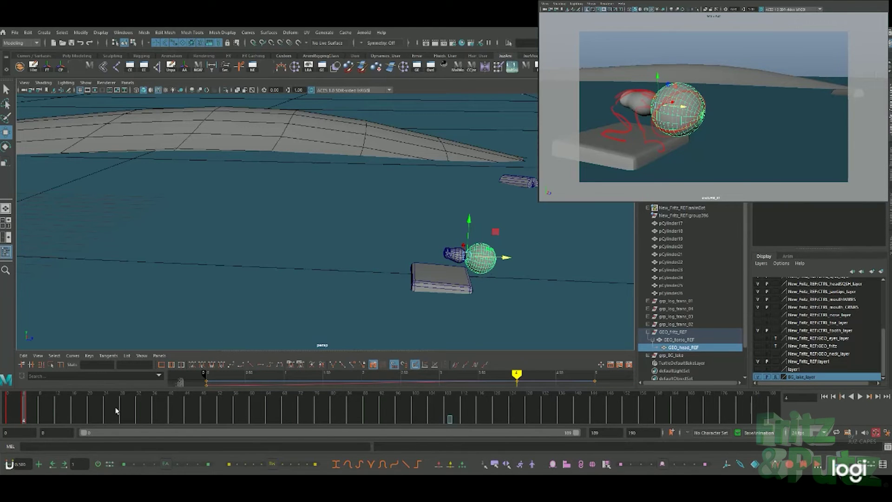
{"action": "key", "text": "period"}
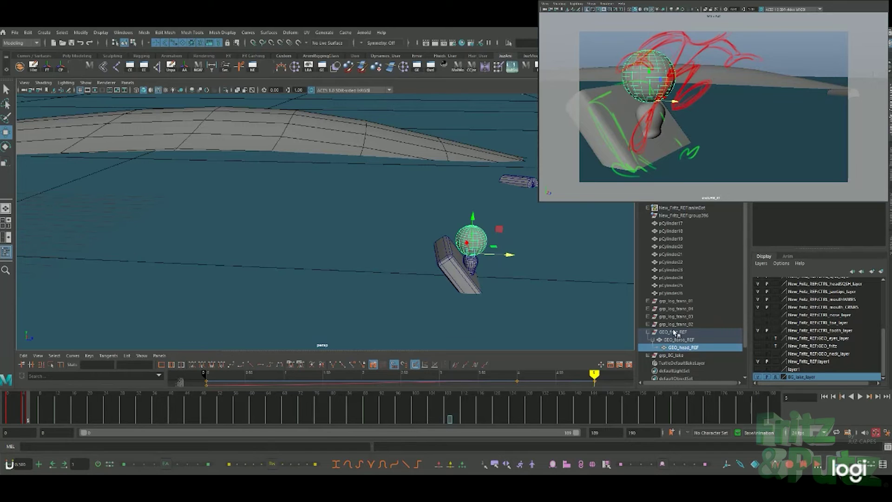
{"action": "left_click", "coordinate": [677, 340]}
{"action": "mouse_move", "coordinate": [501, 247]}
{"action": "left_mouse_down"}
{"action": "mouse_move", "coordinate": [520, 213]}
{"action": "mouse_move", "coordinate": [528, 225]}
{"action": "mouse_move", "coordinate": [529, 195]}
{"action": "left_mouse_up"}
{"action": "key", "text": "e"}
{"action": "key", "text": "w"}
{"action": "key", "text": "e"}
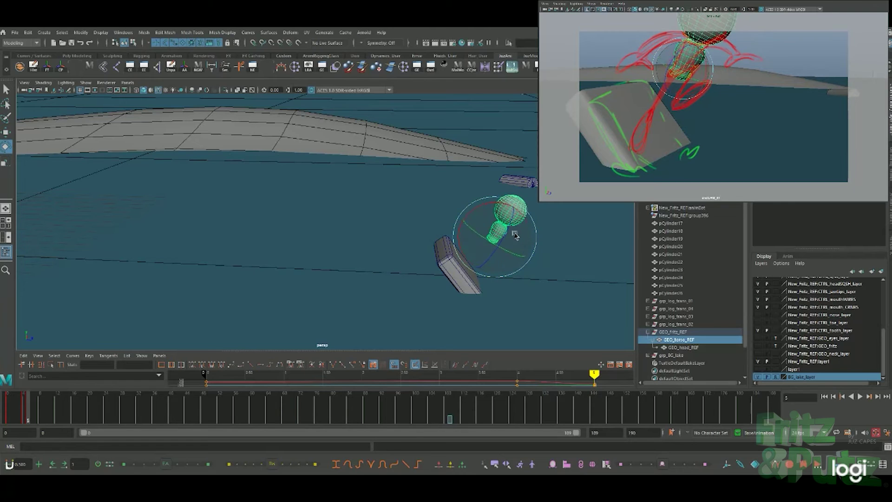
Step: Rotate the head into a new tilt and scrub nearby frames to preview the jump
{"action": "left_click", "coordinate": [523, 183]}
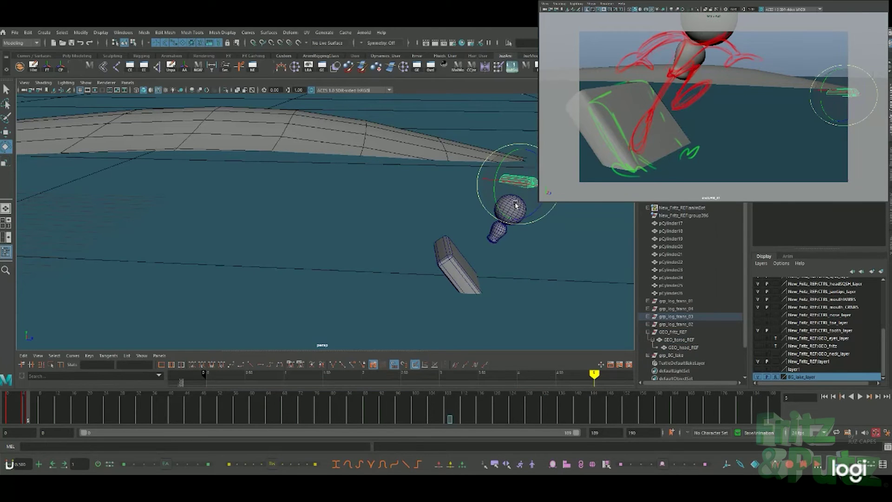
{"action": "left_click", "coordinate": [505, 191]}
{"action": "left_click_drag", "start_coordinate": [504, 190], "coordinate": [515, 238]}
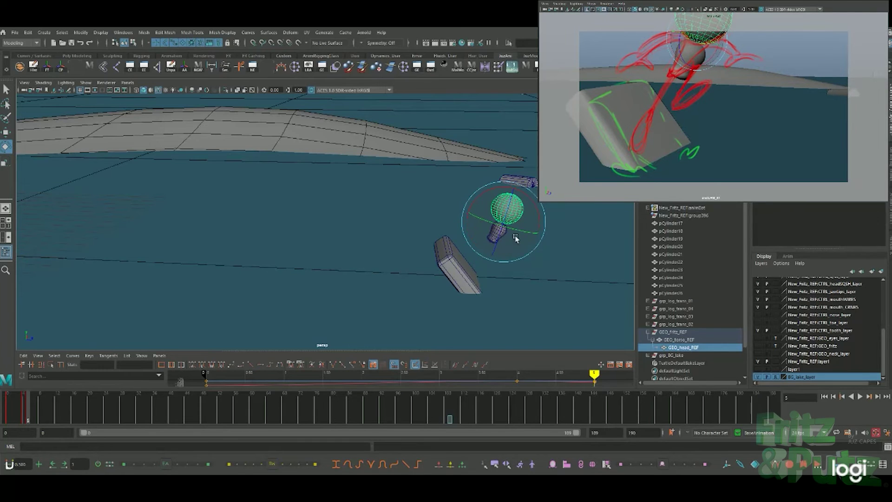
{"action": "left_click", "coordinate": [688, 332]}
{"action": "left_click_drag", "start_coordinate": [38, 417], "coordinate": [88, 418]}
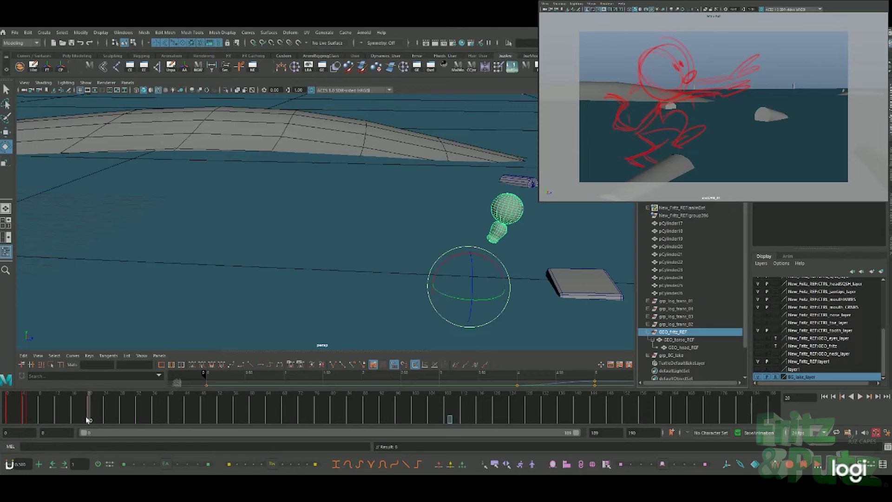
Step: Slide the whole GEO_fritz_REF character to the right along X
{"action": "key", "text": "w"}
{"action": "left_click_drag", "start_coordinate": [488, 288], "coordinate": [524, 310], "text": "alt"}
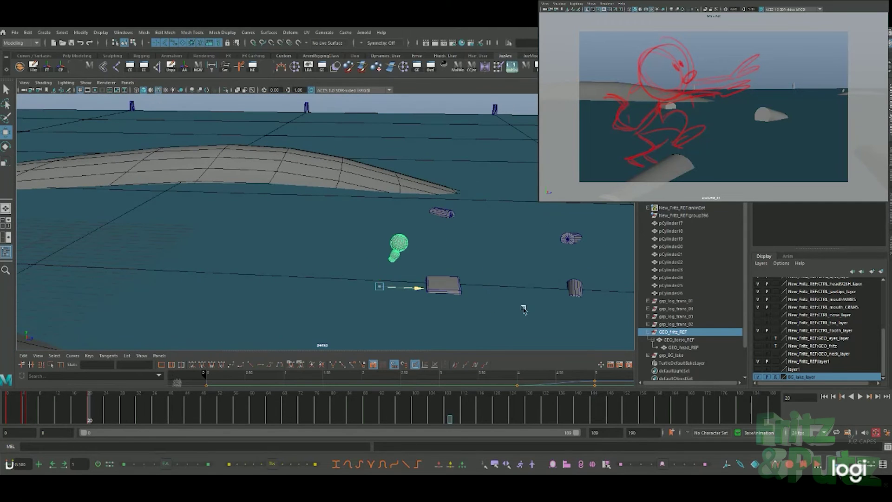
{"action": "middle_click_drag", "start_coordinate": [524, 310], "coordinate": [699, 314]}
{"action": "left_click", "coordinate": [678, 340]}
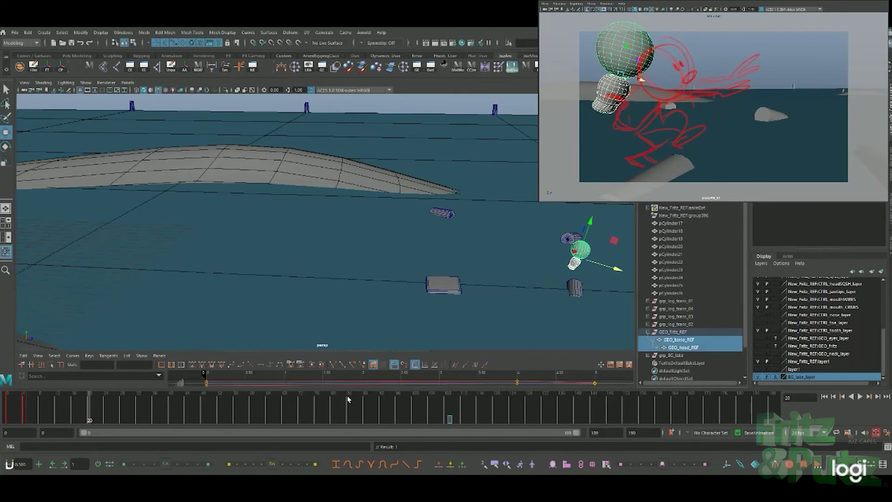
{"action": "left_click", "coordinate": [101, 464]}
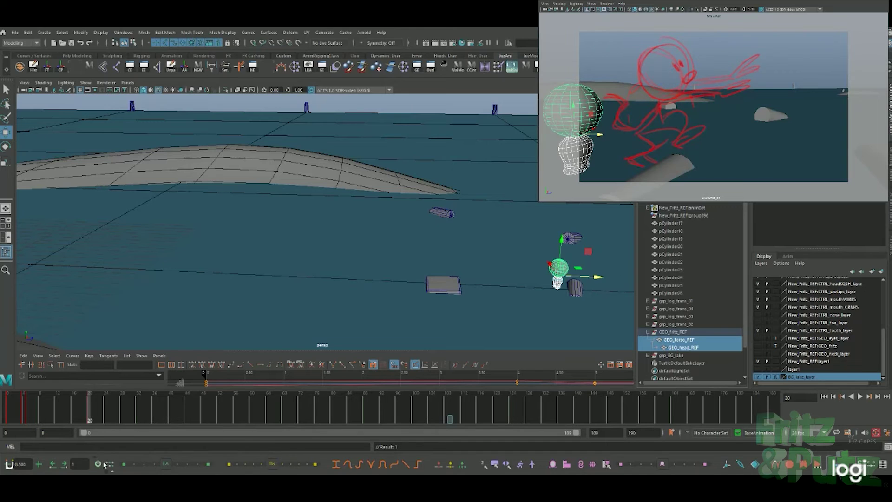
{"action": "left_click", "coordinate": [672, 331]}
{"action": "mouse_move", "coordinate": [587, 296]}
{"action": "left_mouse_down"}
{"action": "mouse_move", "coordinate": [607, 301]}
{"action": "mouse_move", "coordinate": [572, 315]}
{"action": "mouse_move", "coordinate": [528, 247]}
{"action": "mouse_move", "coordinate": [504, 282]}
{"action": "mouse_move", "coordinate": [514, 273]}
{"action": "mouse_move", "coordinate": [500, 265]}
{"action": "left_mouse_up"}
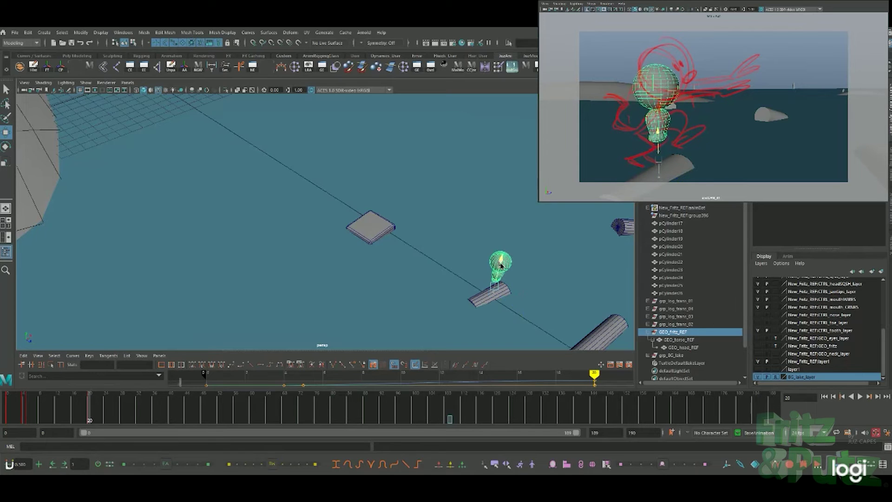
{"action": "left_click", "coordinate": [500, 266]}
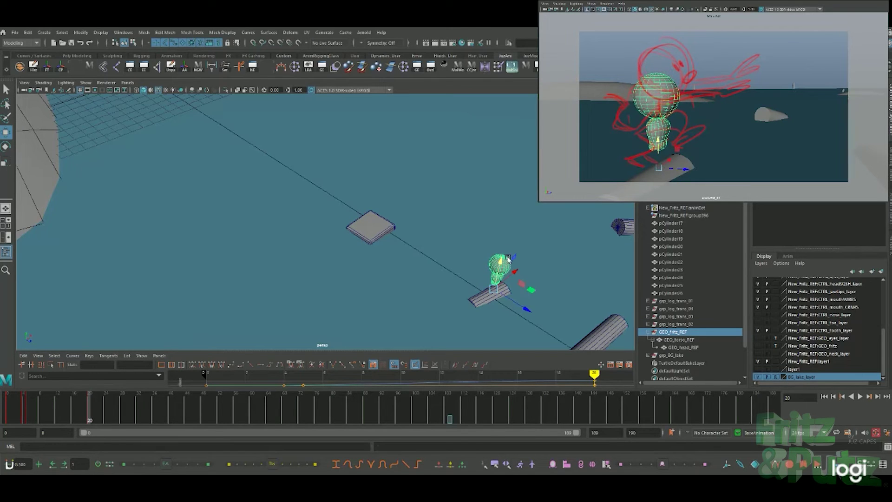
Step: Nudge Fritz toward the log and raise GEO_torso_REF with the head upward, then review the jump
{"action": "left_click_drag", "start_coordinate": [89, 412], "coordinate": [84, 410]}
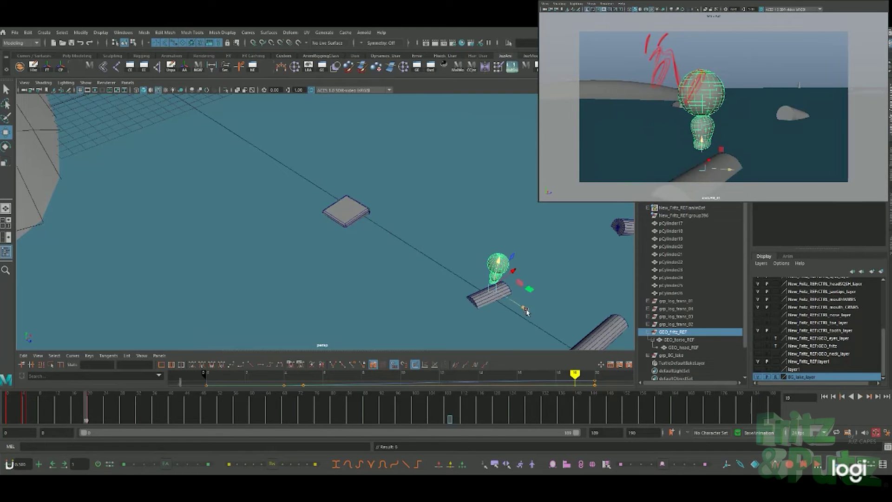
{"action": "left_click_drag", "start_coordinate": [523, 306], "coordinate": [516, 306]}
{"action": "key", "text": "Down"}
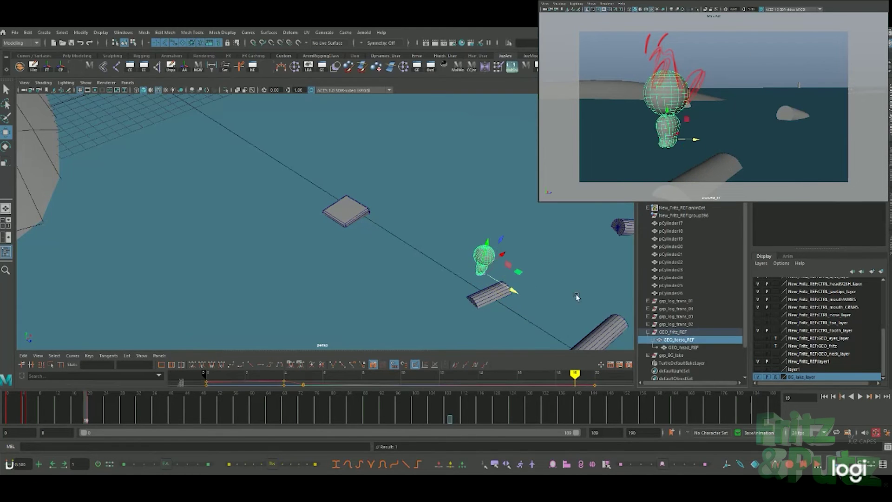
{"action": "left_click", "coordinate": [692, 333]}
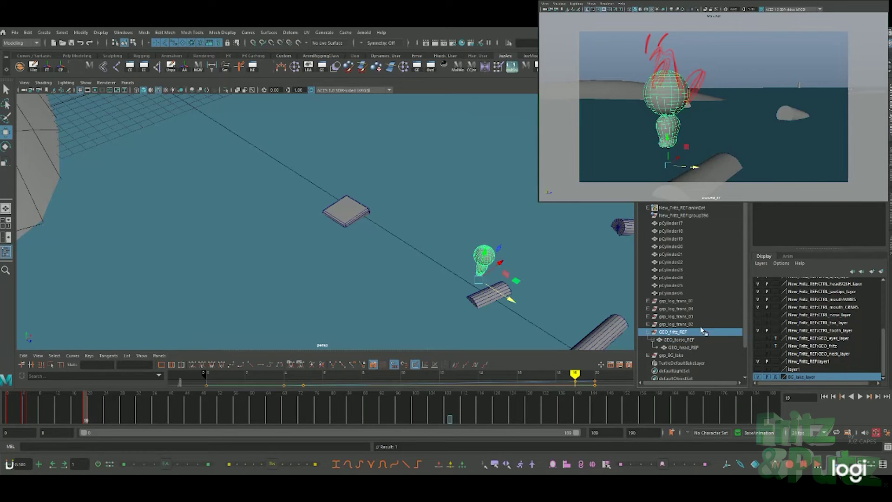
{"action": "left_click", "coordinate": [691, 339]}
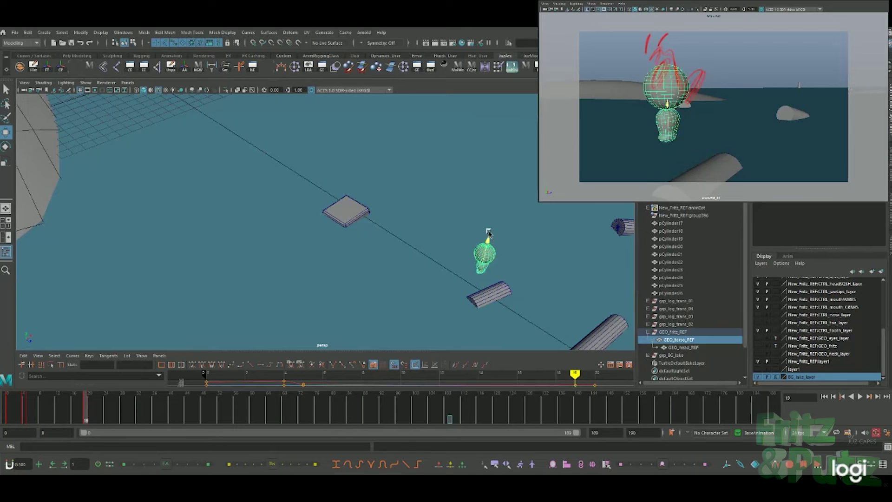
{"action": "mouse_move", "coordinate": [487, 245]}
{"action": "left_mouse_down"}
{"action": "mouse_move", "coordinate": [491, 217]}
{"action": "mouse_move", "coordinate": [497, 238]}
{"action": "mouse_move", "coordinate": [525, 238]}
{"action": "mouse_move", "coordinate": [514, 239]}
{"action": "left_mouse_up"}
{"action": "key", "text": "e"}
{"action": "key", "text": "w"}
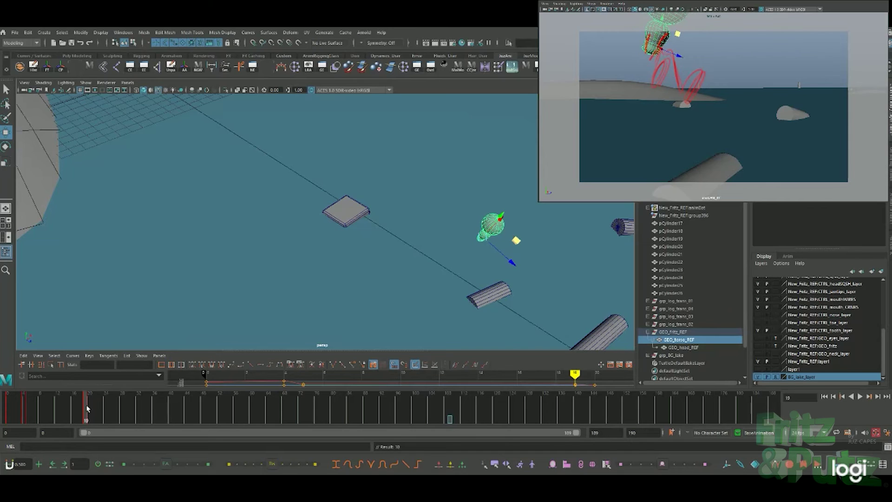
{"action": "left_click_drag", "start_coordinate": [80, 407], "coordinate": [36, 407]}
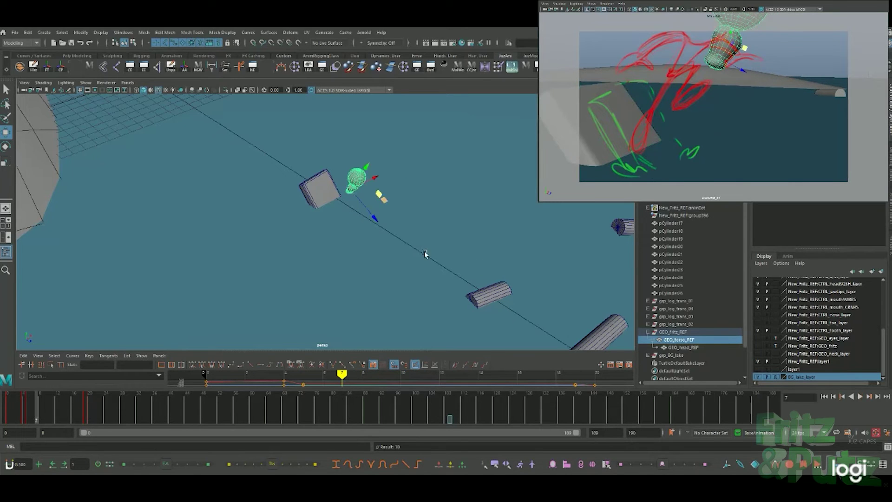
{"action": "left_click_drag", "start_coordinate": [458, 250], "coordinate": [457, 254], "text": "alt"}
Step: Key the Fritz group, slide it left, and tilt and key the torso at frame 7
{"action": "left_click", "coordinate": [689, 332]}
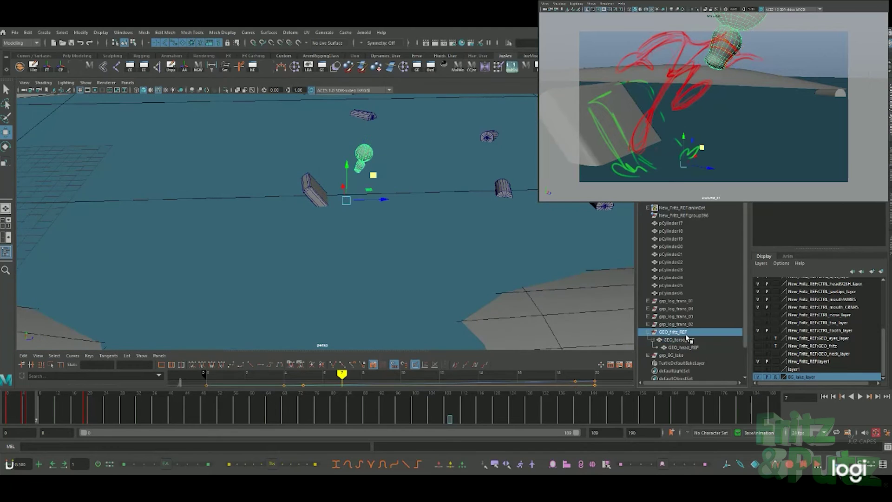
{"action": "left_click_drag", "start_coordinate": [683, 339], "coordinate": [683, 347]}
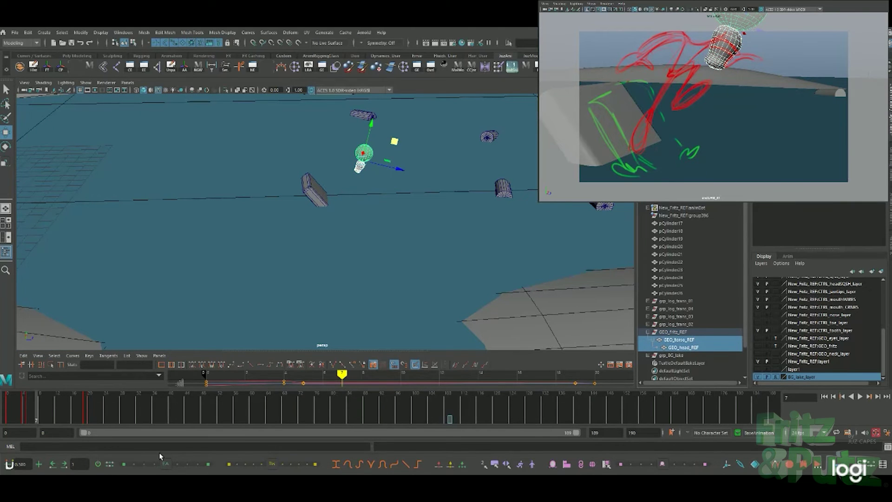
{"action": "left_click", "coordinate": [99, 465]}
{"action": "left_click", "coordinate": [673, 332]}
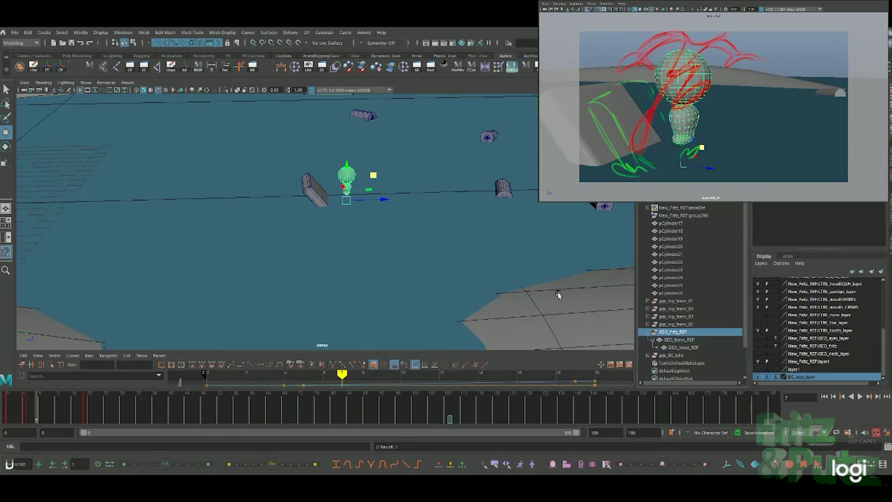
{"action": "left_click_drag", "start_coordinate": [387, 201], "coordinate": [379, 203]}
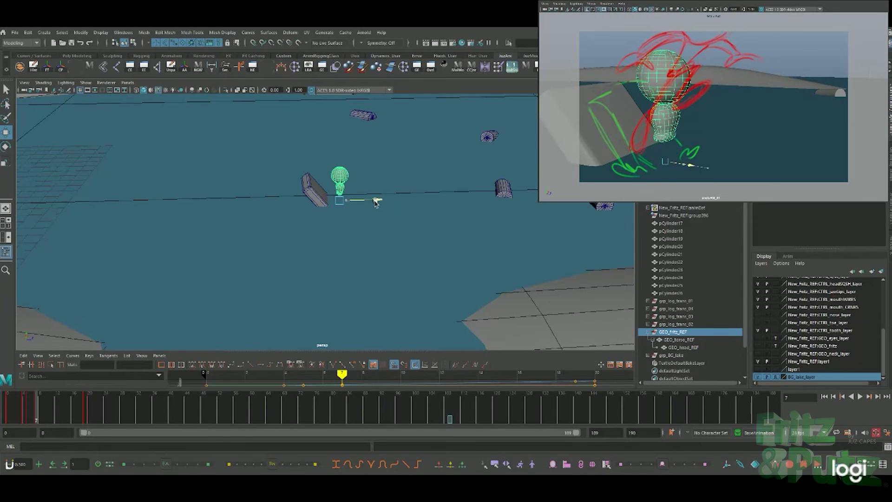
{"action": "left_click", "coordinate": [341, 188]}
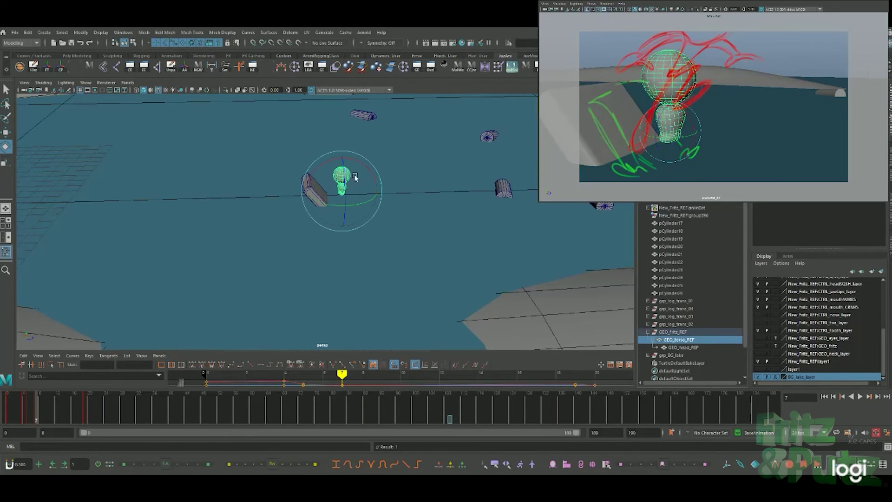
{"action": "key", "text": "e"}
{"action": "left_click_drag", "start_coordinate": [328, 181], "coordinate": [375, 151]}
{"action": "key", "text": "w"}
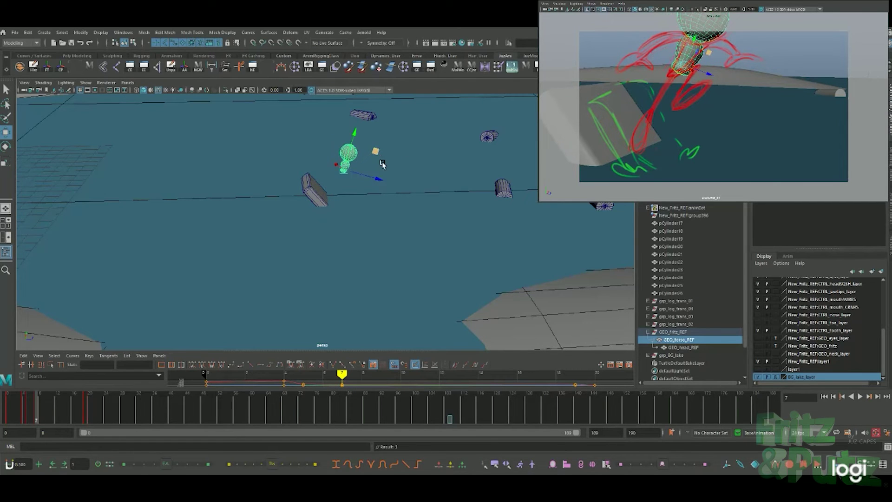
{"action": "key", "text": "s"}
{"action": "mouse_move", "coordinate": [30, 412]}
{"action": "left_mouse_down"}
{"action": "mouse_move", "coordinate": [94, 405]}
{"action": "mouse_move", "coordinate": [37, 408]}
{"action": "mouse_move", "coordinate": [47, 408]}
{"action": "left_mouse_up"}
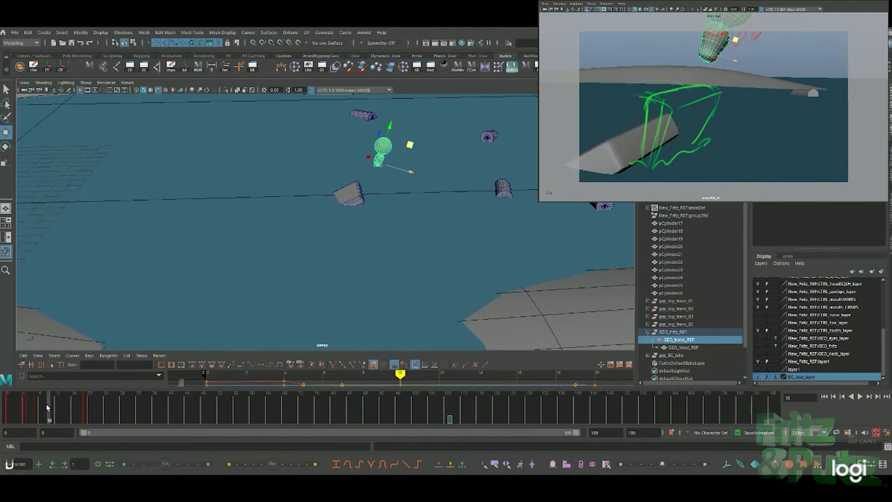
Step: Raise the torso higher and key its pose at frame 10
{"action": "left_click", "coordinate": [679, 340]}
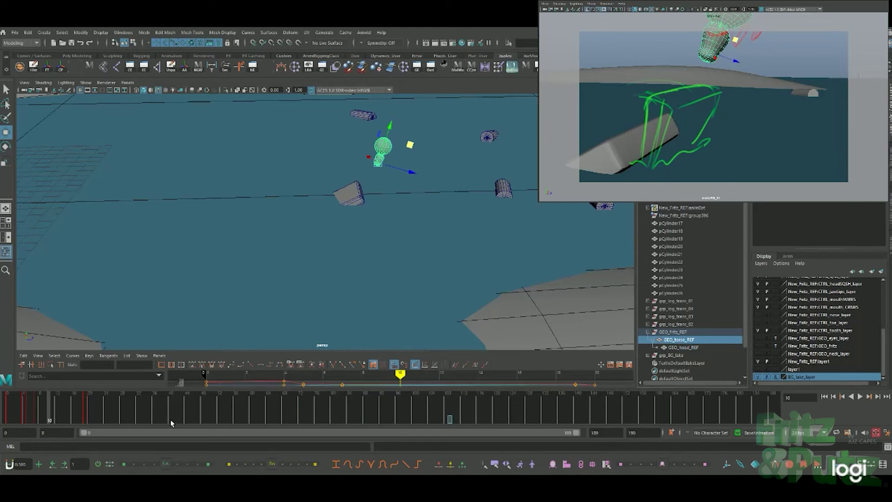
{"action": "mouse_move", "coordinate": [390, 132]}
{"action": "left_mouse_down"}
{"action": "mouse_move", "coordinate": [397, 119]}
{"action": "mouse_move", "coordinate": [384, 148]}
{"action": "left_mouse_up"}
{"action": "key", "text": "e"}
{"action": "key", "text": "s"}
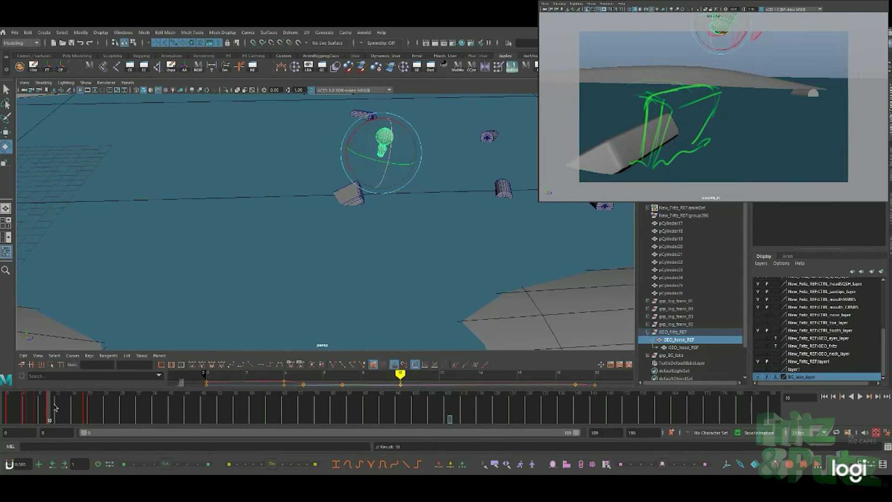
Step: Key the whole GEO_fritz_REF character at frame 18
{"action": "left_click_drag", "start_coordinate": [55, 407], "coordinate": [84, 405]}
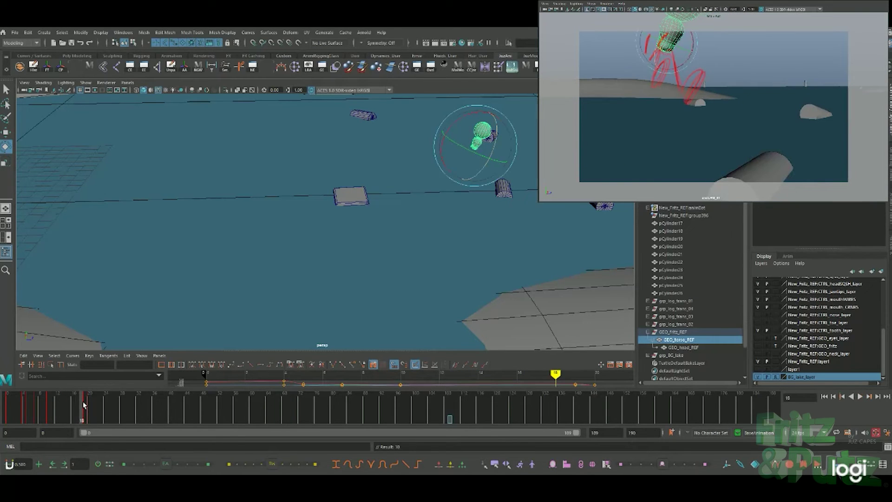
{"action": "left_click", "coordinate": [676, 333]}
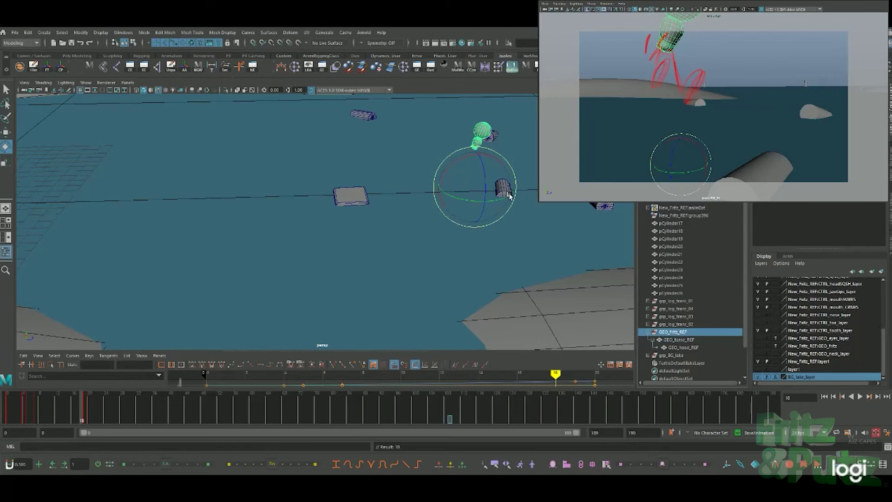
{"action": "key", "text": "w"}
{"action": "key", "text": "s"}
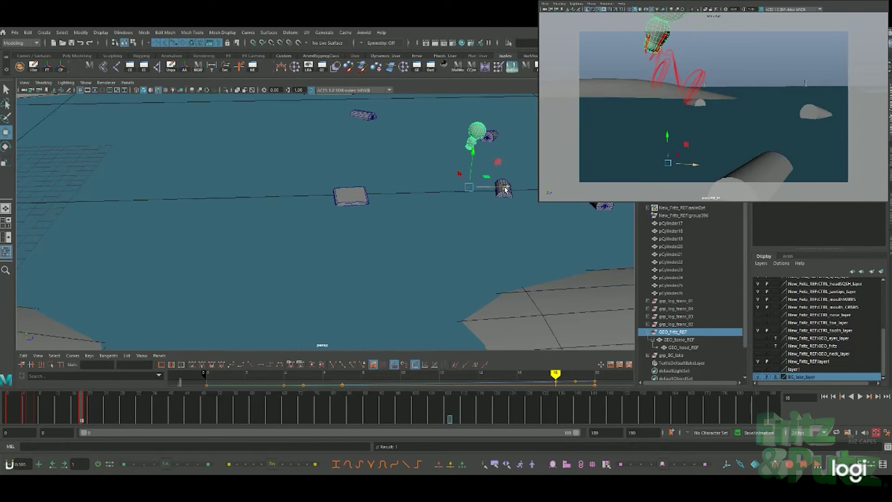
{"action": "key", "text": "Down"}
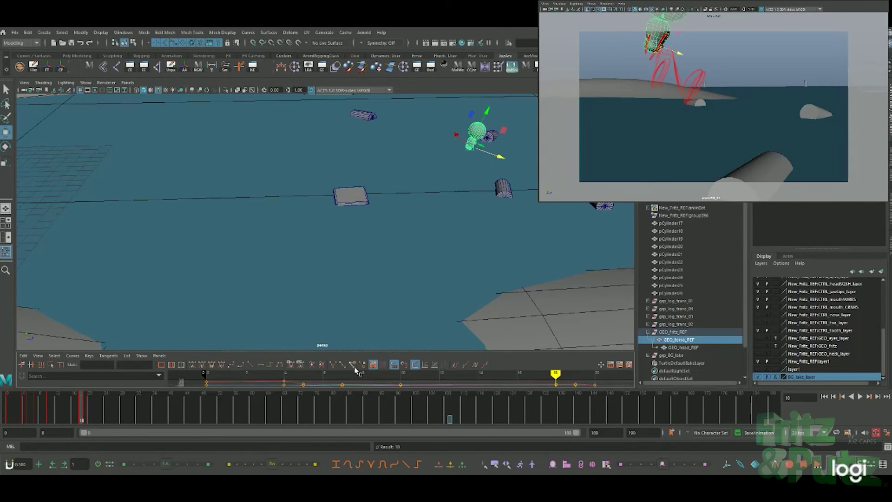
{"action": "key", "text": "Down"}
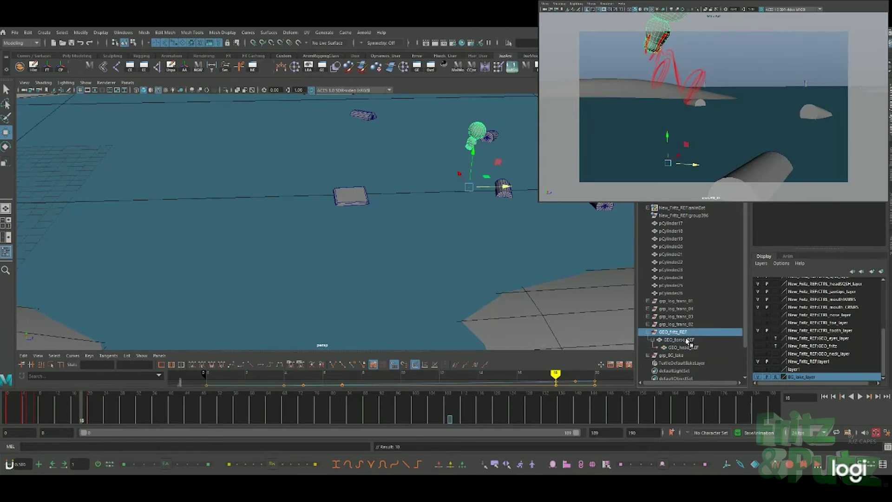
{"action": "key", "text": "Up"}
{"action": "key", "text": "Up"}
Step: Step frame by frame and key to key through the jump up to frame 13
{"action": "key", "text": "period"}
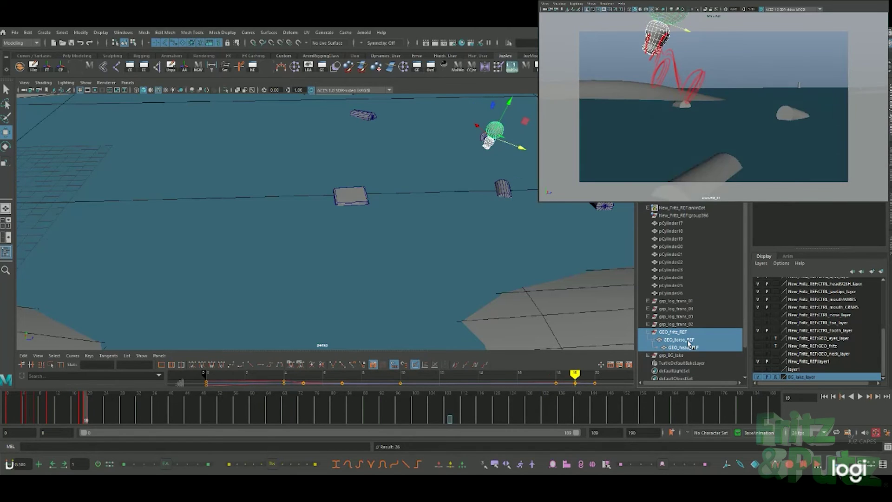
{"action": "key", "text": "comma"}
{"action": "key", "text": "period"}
{"action": "key", "text": "period"}
{"action": "key", "text": "comma"}
{"action": "key", "text": "comma"}
{"action": "key", "text": "comma"}
{"action": "key", "text": "comma"}
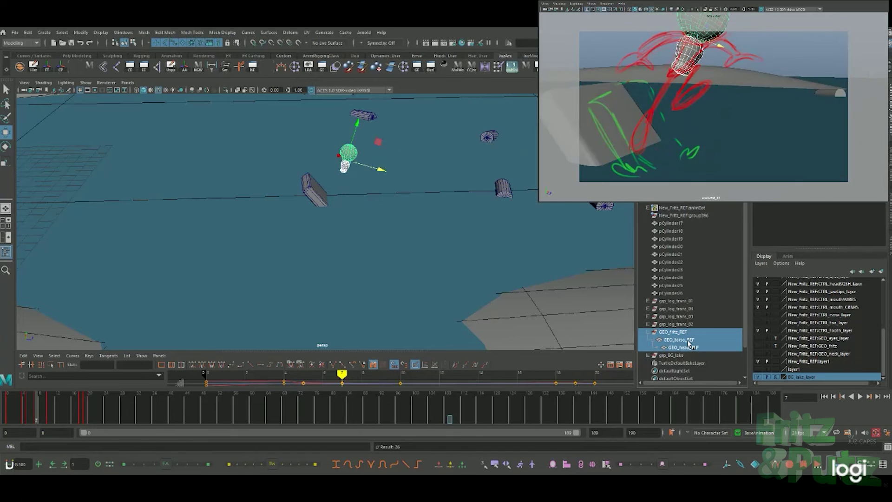
{"action": "key", "text": "comma"}
{"action": "key", "text": "comma"}
{"action": "key", "text": "period"}
{"action": "key", "text": "period"}
{"action": "key", "text": "period"}
{"action": "key", "text": "comma"}
{"action": "key", "text": "comma"}
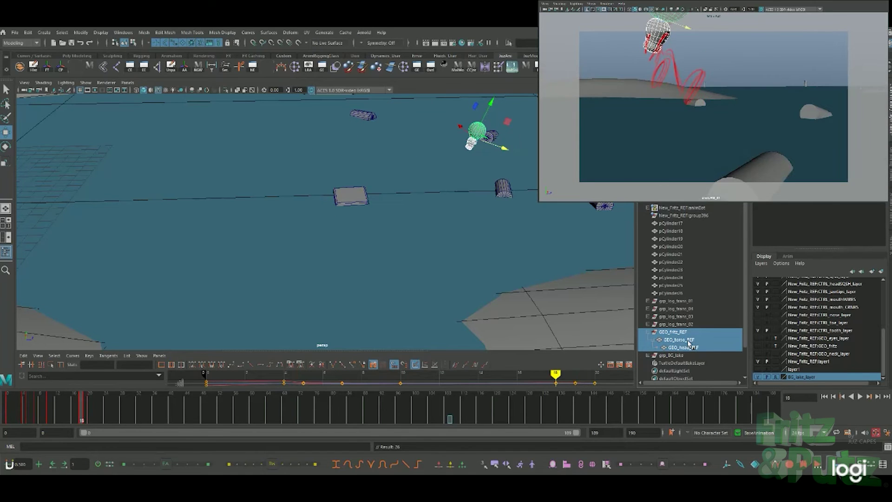
{"action": "key", "text": "comma"}
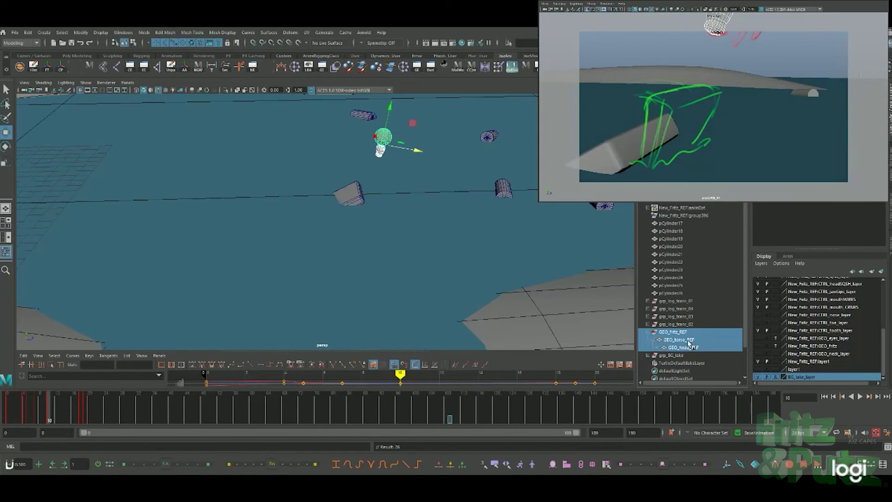
{"action": "key", "text": "period"}
{"action": "key", "text": "period"}
{"action": "key", "text": "period"}
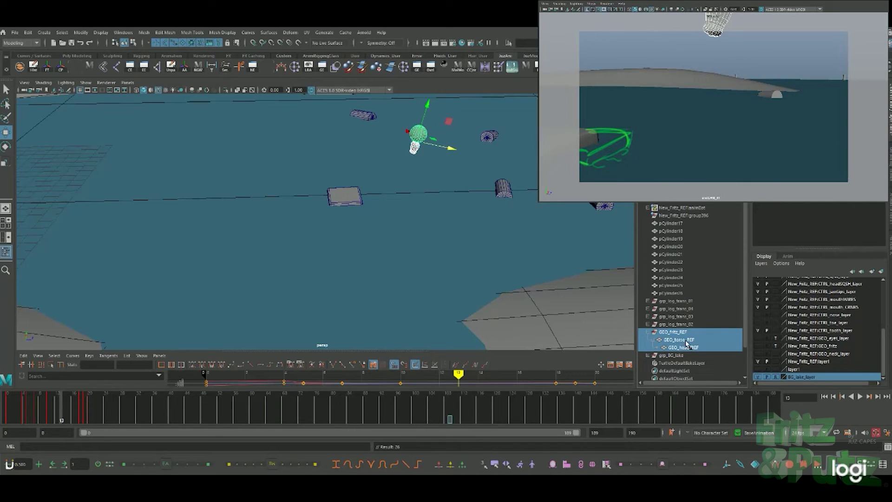
Step: Raise the torso at frame 14 and key its pose
{"action": "left_click", "coordinate": [687, 342]}
{"action": "key", "text": "period"}
{"action": "left_click_drag", "start_coordinate": [437, 116], "coordinate": [446, 120]}
{"action": "key", "text": "e"}
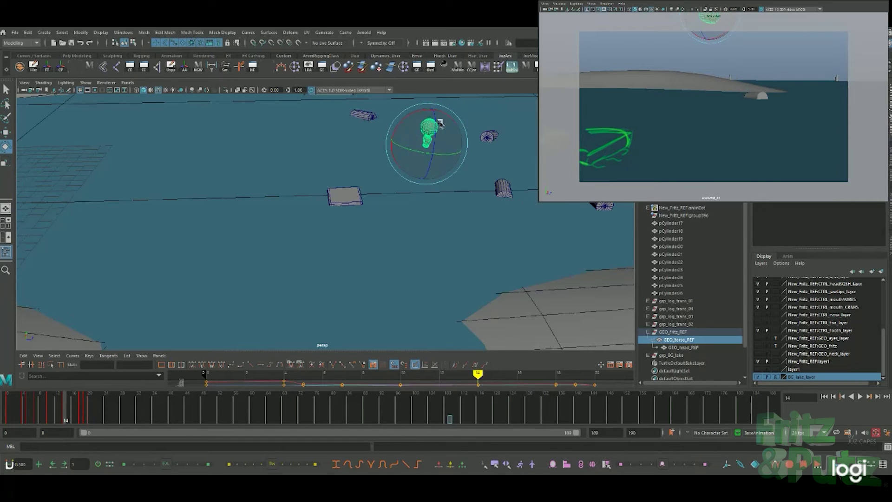
{"action": "key", "text": "w"}
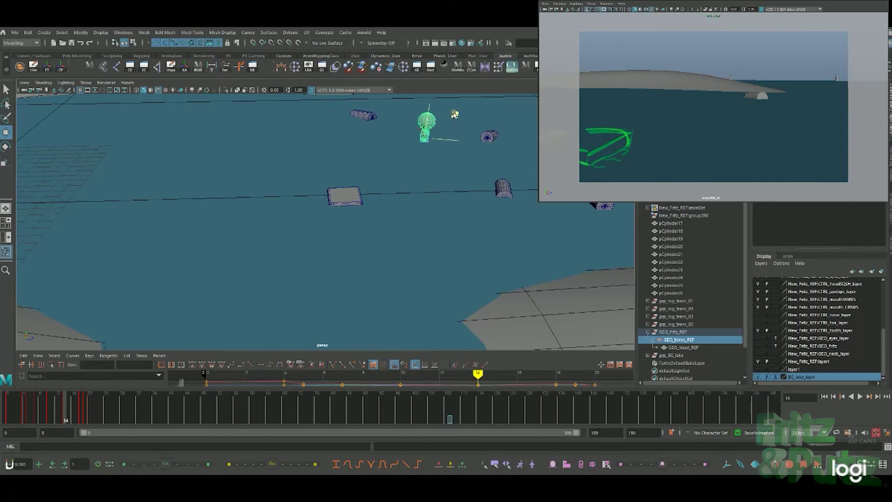
{"action": "key", "text": "s"}
{"action": "left_click_drag", "start_coordinate": [54, 409], "coordinate": [79, 411]}
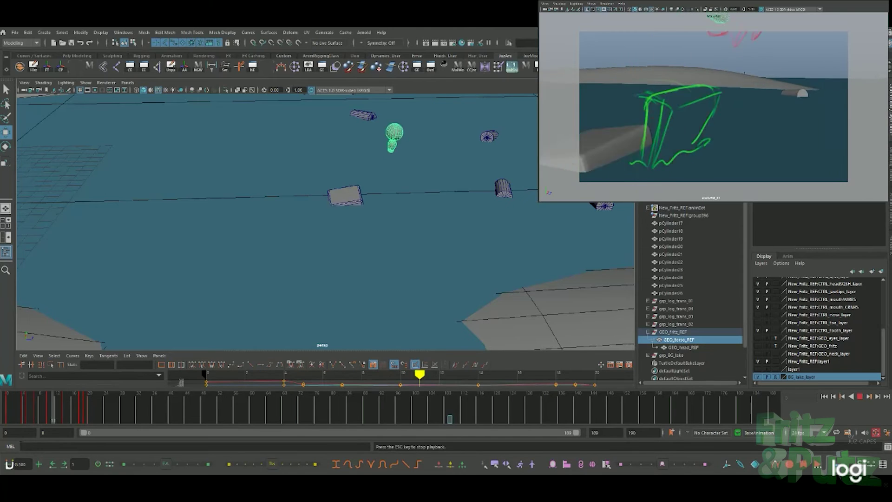
Step: Play back the jump, stop at frame 19, and try a torso tilt that gets undone
{"action": "key", "text": "alt+v"}
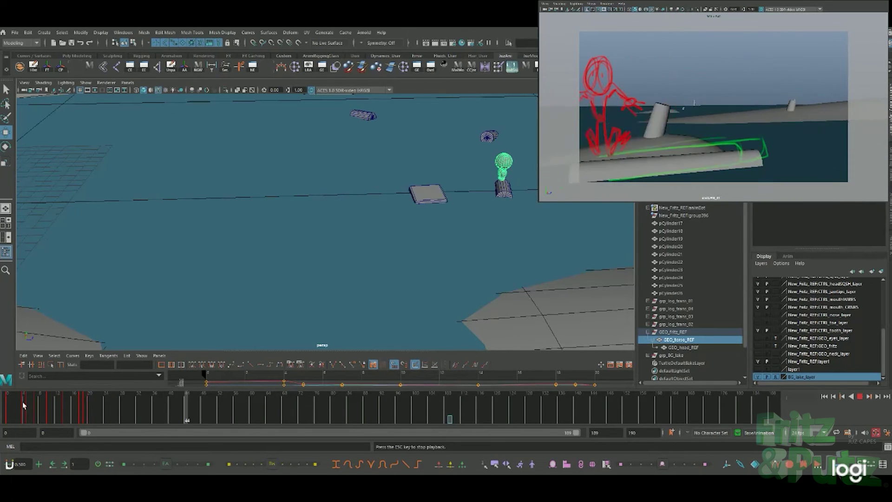
{"action": "key", "text": "Escape"}
{"action": "left_click", "coordinate": [85, 411]}
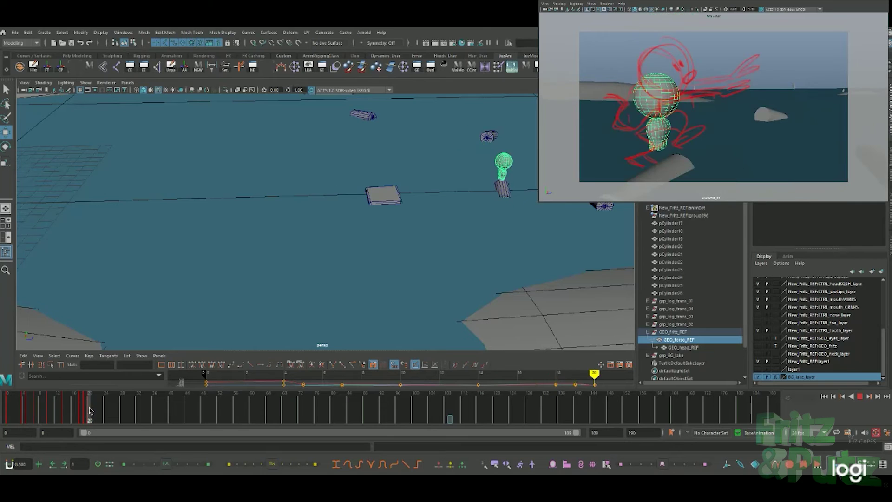
{"action": "left_click", "coordinate": [88, 410]}
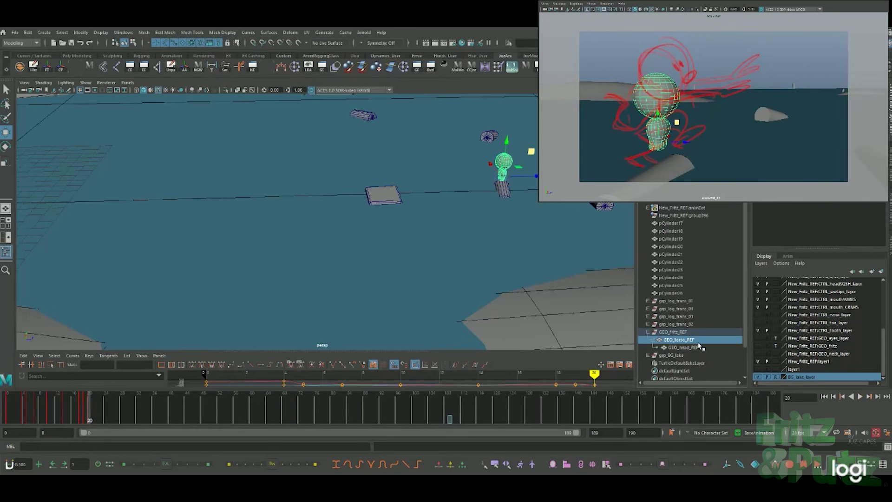
{"action": "key", "text": "e"}
{"action": "left_click_drag", "start_coordinate": [525, 162], "coordinate": [515, 183]}
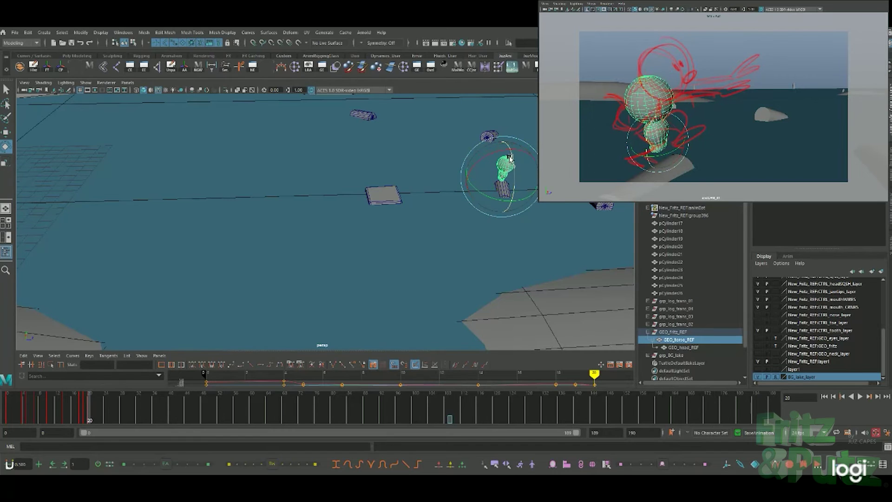
{"action": "key", "text": "ctrl+z"}
{"action": "key", "text": "f"}
{"action": "mouse_move", "coordinate": [482, 259]}
{"action": "left_mouse_down", "text": "alt"}
{"action": "mouse_move", "coordinate": [514, 262]}
{"action": "mouse_move", "coordinate": [520, 251]}
{"action": "mouse_move", "coordinate": [448, 233]}
{"action": "mouse_move", "coordinate": [450, 253]}
{"action": "mouse_move", "coordinate": [456, 238]}
{"action": "mouse_move", "coordinate": [441, 232]}
{"action": "left_mouse_up", "text": "alt"}
{"action": "key", "text": "w"}
Step: Tilt the GEO_head_REF sphere, then return to frame 0 and frame the head and torso
{"action": "left_click", "coordinate": [687, 348]}
{"action": "key", "text": "e"}
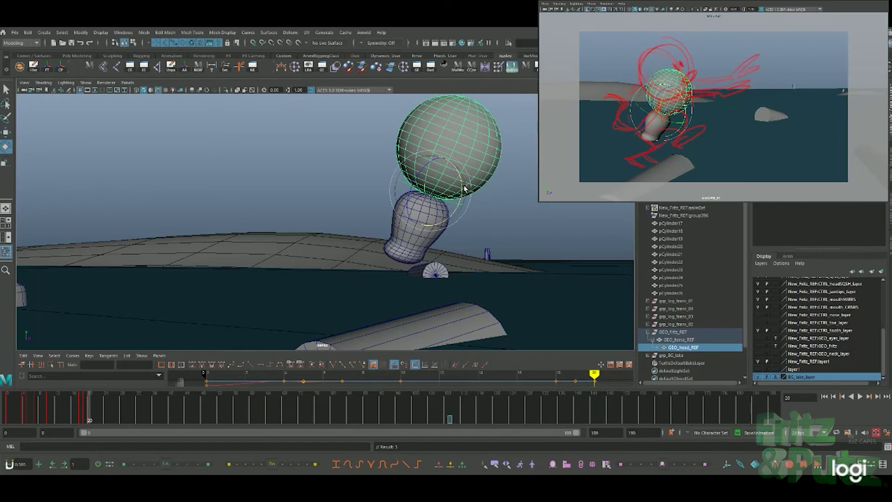
{"action": "mouse_move", "coordinate": [463, 184]}
{"action": "left_mouse_down"}
{"action": "mouse_move", "coordinate": [451, 163]}
{"action": "mouse_move", "coordinate": [441, 164]}
{"action": "left_mouse_up"}
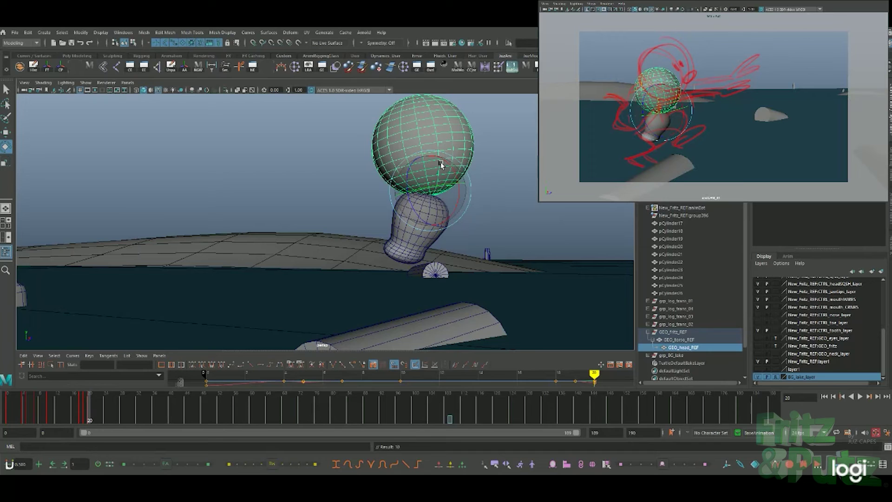
{"action": "left_click_drag", "start_coordinate": [409, 414], "coordinate": [7, 414]}
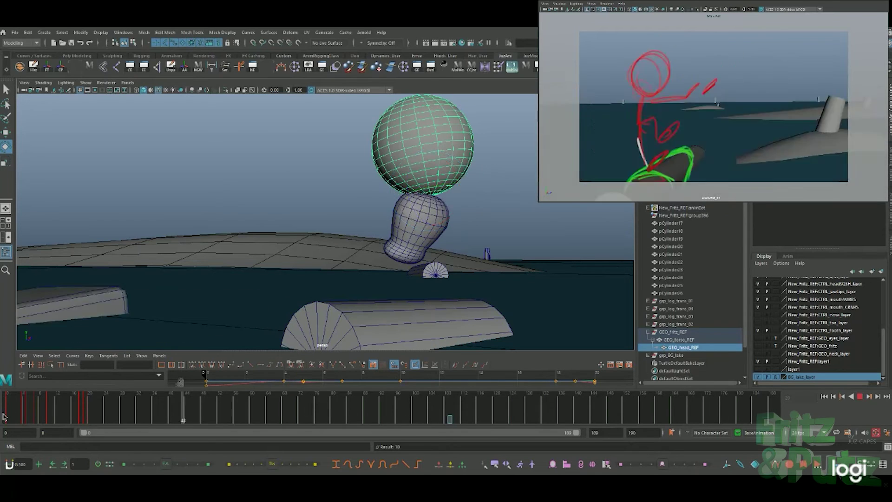
{"action": "key", "text": "f"}
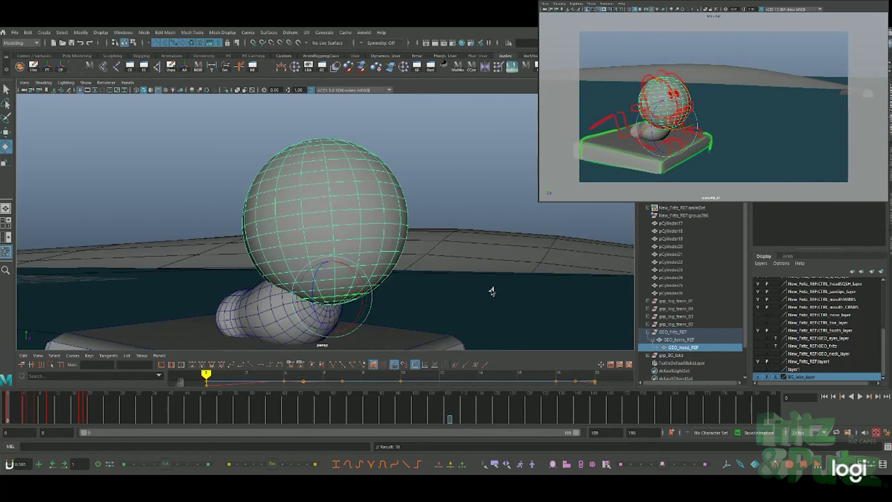
{"action": "left_click_drag", "start_coordinate": [492, 293], "coordinate": [409, 233], "text": "alt"}
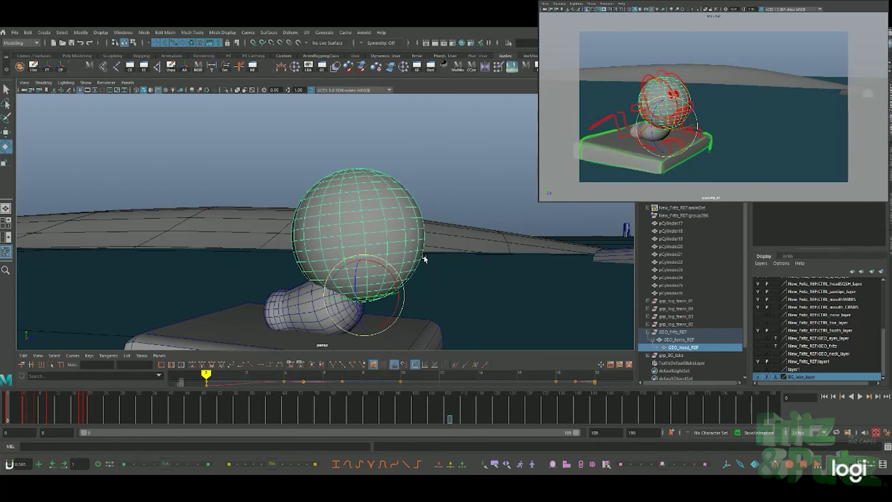
Step: Duplicate the head sphere, shrink it, and place it on the front of the face
{"action": "key", "text": "ctrl+d"}
{"action": "key", "text": "r"}
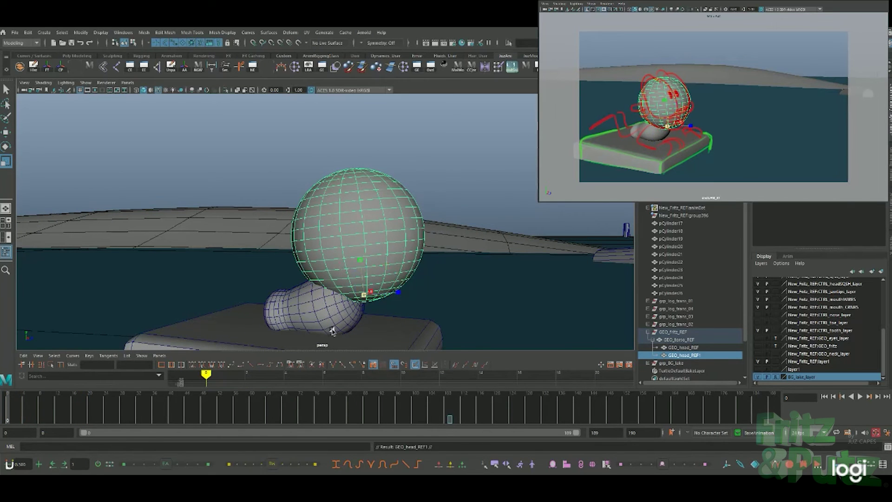
{"action": "mouse_move", "coordinate": [389, 265]}
{"action": "left_mouse_down"}
{"action": "mouse_move", "coordinate": [448, 274]}
{"action": "mouse_move", "coordinate": [362, 326]}
{"action": "left_mouse_up"}
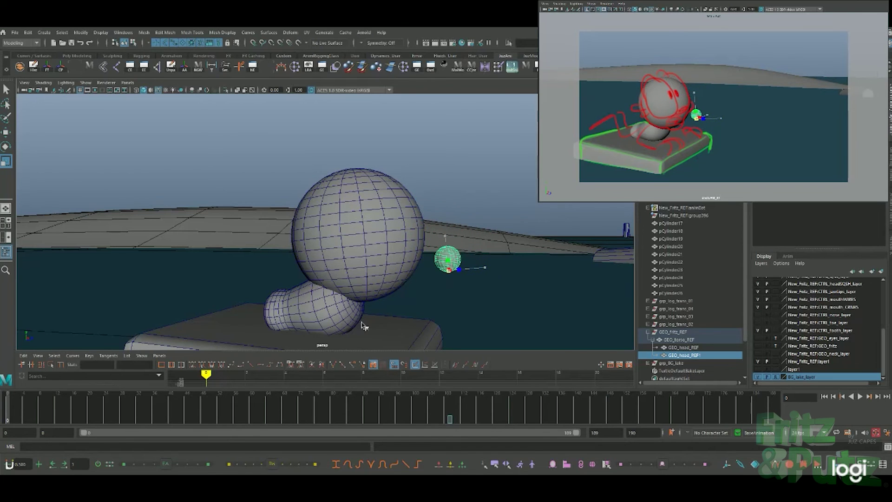
{"action": "key", "text": "w"}
{"action": "mouse_move", "coordinate": [448, 261]}
{"action": "left_mouse_down"}
{"action": "mouse_move", "coordinate": [427, 255]}
{"action": "mouse_move", "coordinate": [464, 242]}
{"action": "mouse_move", "coordinate": [473, 270]}
{"action": "mouse_move", "coordinate": [451, 305]}
{"action": "left_mouse_up"}
{"action": "key", "text": "e"}
{"action": "key", "text": "r"}
{"action": "key", "text": "w"}
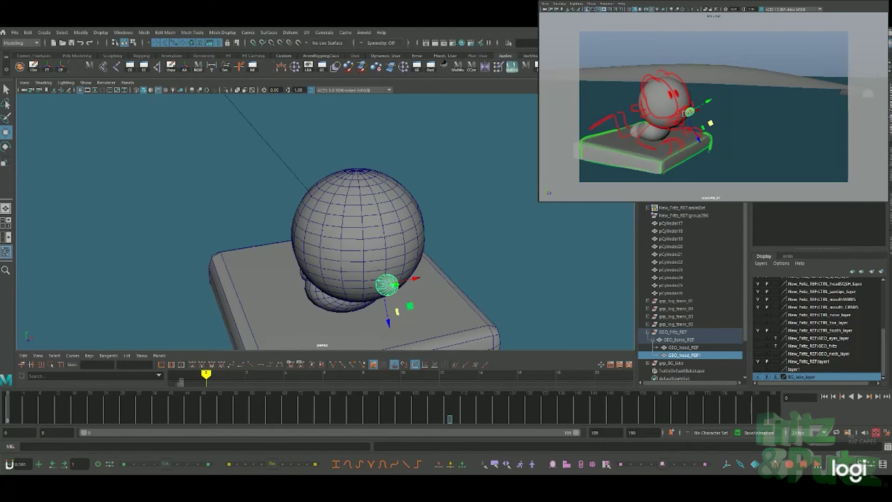
{"action": "key", "text": "q"}
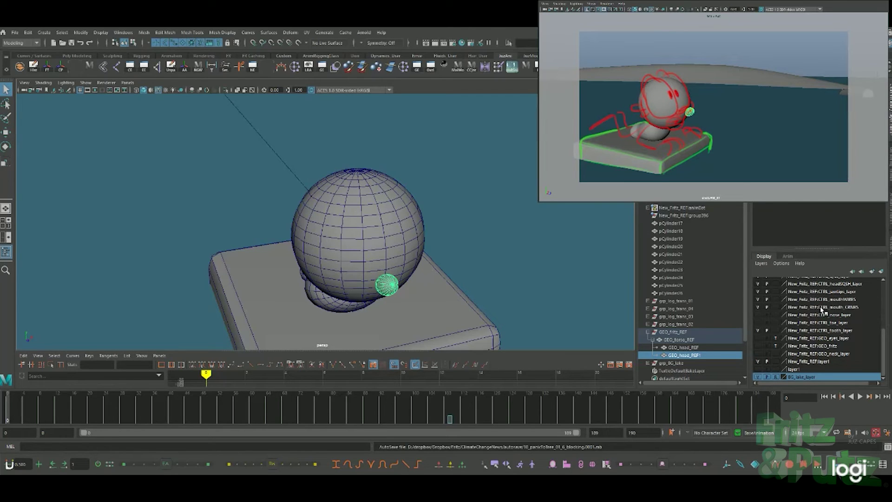
Step: Rename the duplicate GEO_nose_REF and parent it under GEO_head_REF
{"action": "double_click", "coordinate": [687, 356]}
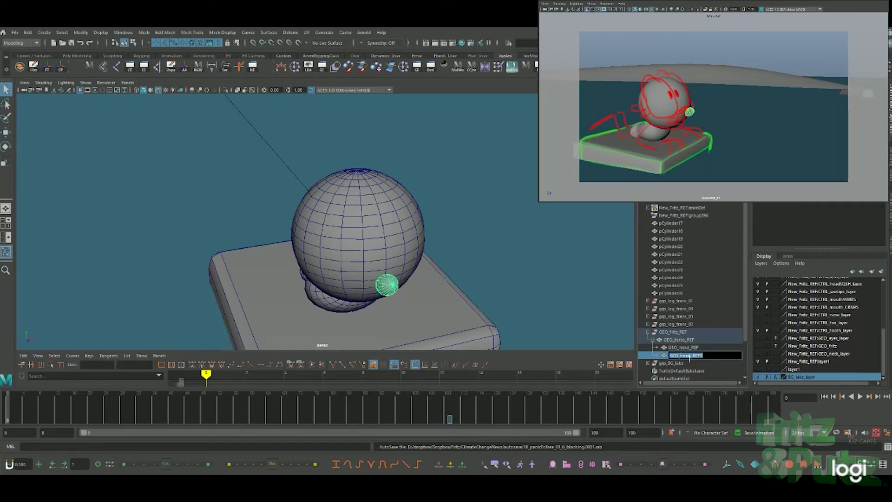
{"action": "type", "text": "nos"}
{"action": "key", "text": "Return"}
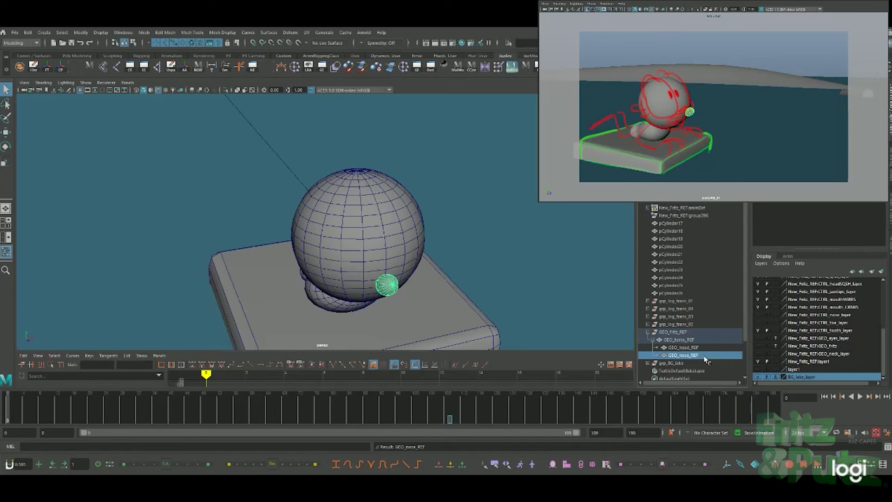
{"action": "left_click", "coordinate": [697, 348], "text": "ctrl"}
{"action": "key", "text": "p"}
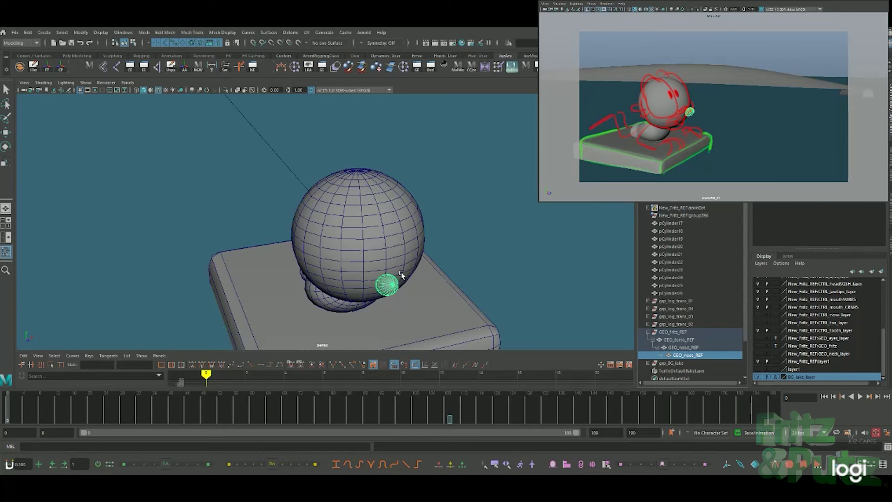
{"action": "left_click", "coordinate": [388, 285]}
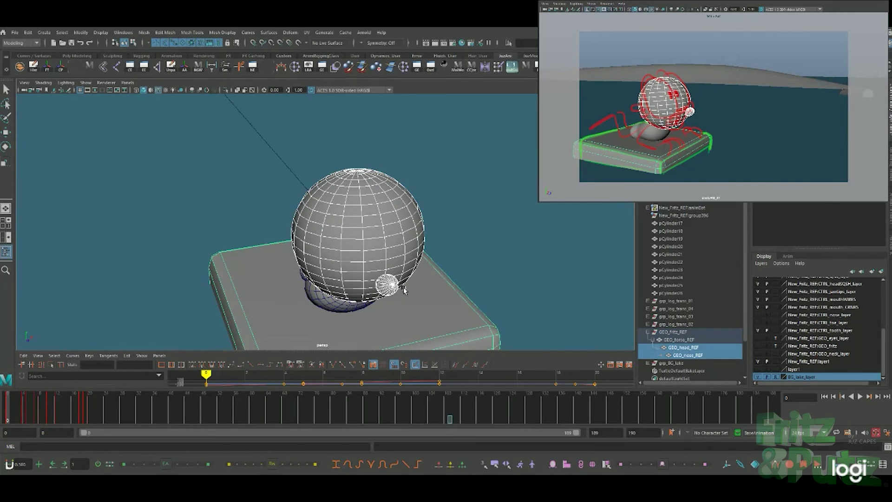
{"action": "left_click", "coordinate": [398, 292]}
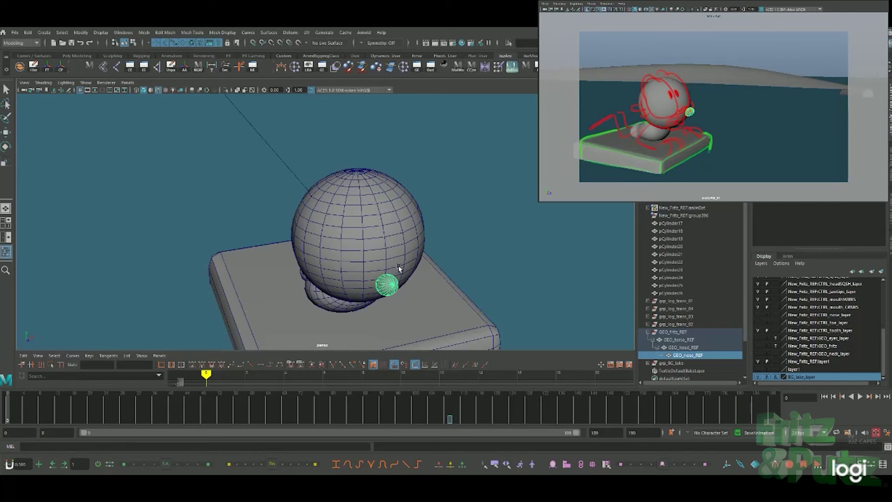
{"action": "left_click", "coordinate": [399, 270]}
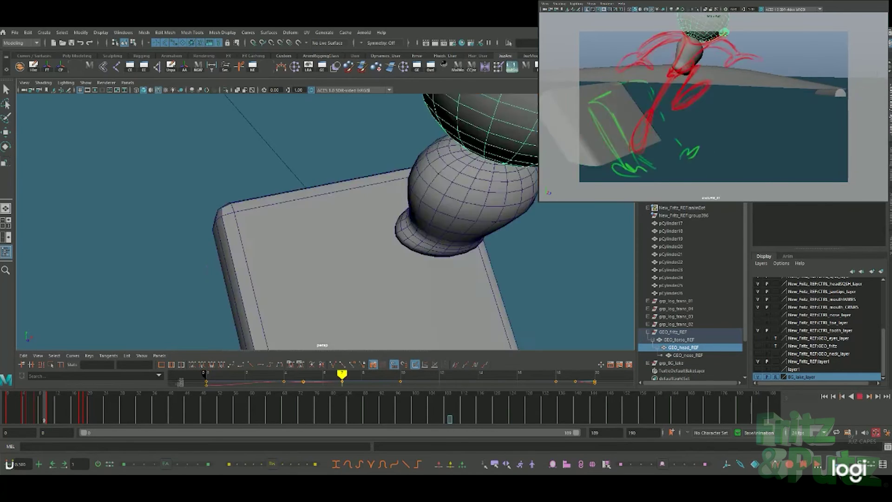
Step: Play back, select GEO_fritz_REF, move to around frame 20, and frame the character
{"action": "left_click", "coordinate": [491, 274]}
{"action": "key", "text": "alt+v"}
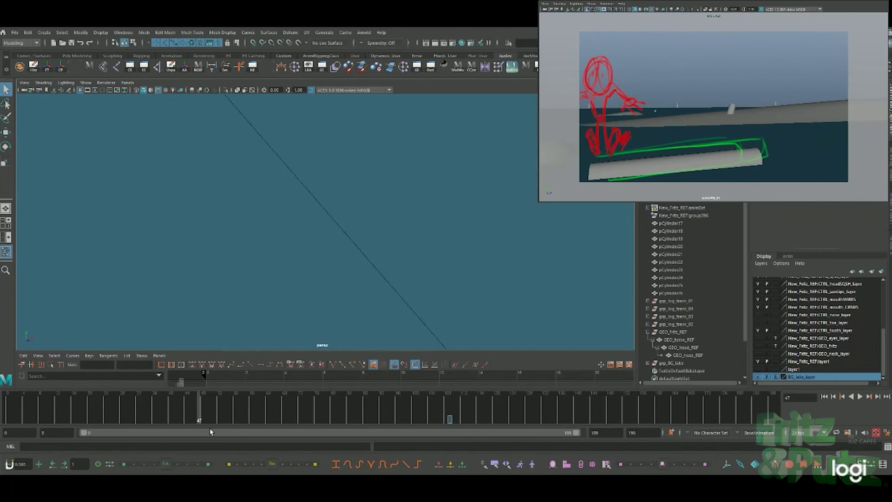
{"action": "left_click", "coordinate": [73, 420]}
{"action": "left_click", "coordinate": [680, 333]}
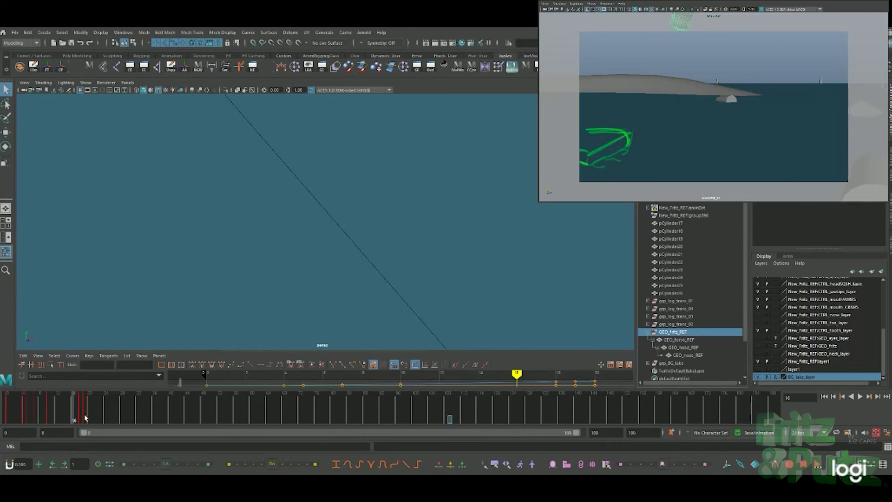
{"action": "left_click_drag", "start_coordinate": [82, 417], "coordinate": [112, 409]}
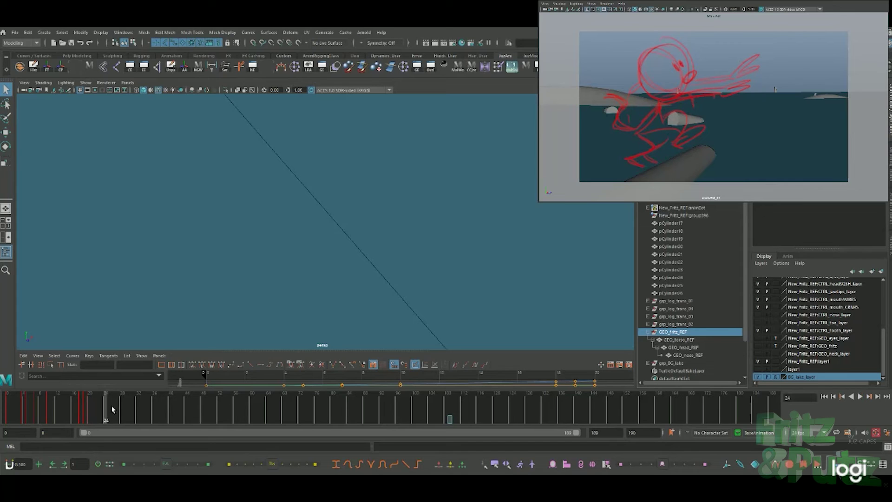
{"action": "key", "text": "w"}
{"action": "key", "text": "f"}
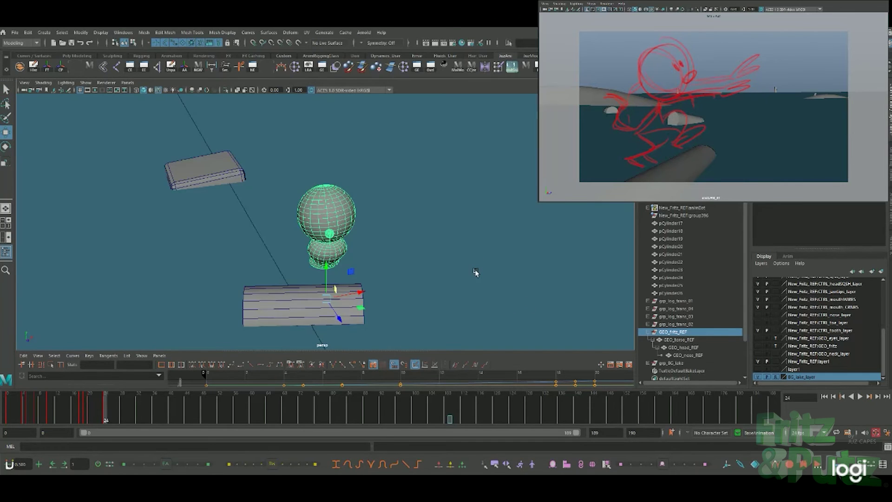
{"action": "right_click_drag", "start_coordinate": [482, 301], "coordinate": [339, 207], "text": "alt"}
{"action": "mouse_move", "coordinate": [424, 225]}
{"action": "left_mouse_down", "text": "alt"}
{"action": "mouse_move", "coordinate": [455, 269]}
{"action": "mouse_move", "coordinate": [514, 300]}
{"action": "left_mouse_up", "text": "alt"}
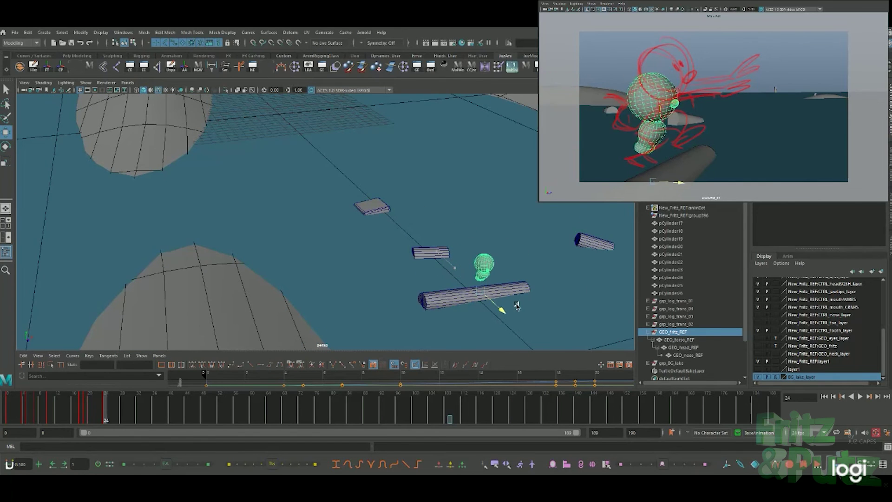
Step: Raise the character onto the log at frame 24, rotate the torso, and replay to check
{"action": "left_click", "coordinate": [493, 265]}
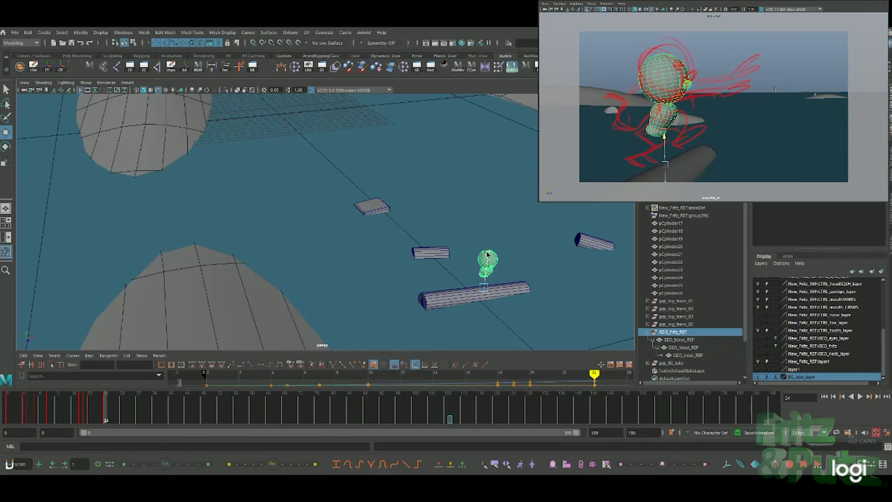
{"action": "left_click", "coordinate": [487, 255]}
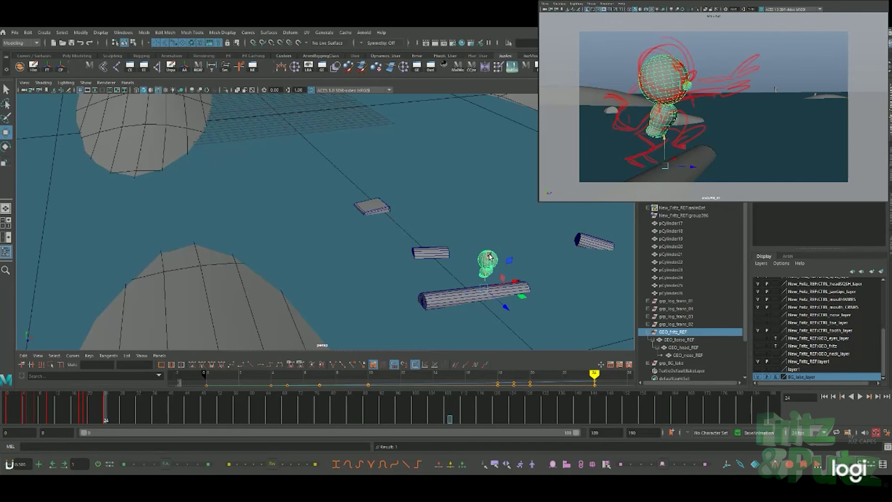
{"action": "left_click", "coordinate": [679, 340]}
{"action": "key", "text": "e"}
{"action": "left_click_drag", "start_coordinate": [522, 280], "coordinate": [534, 276]}
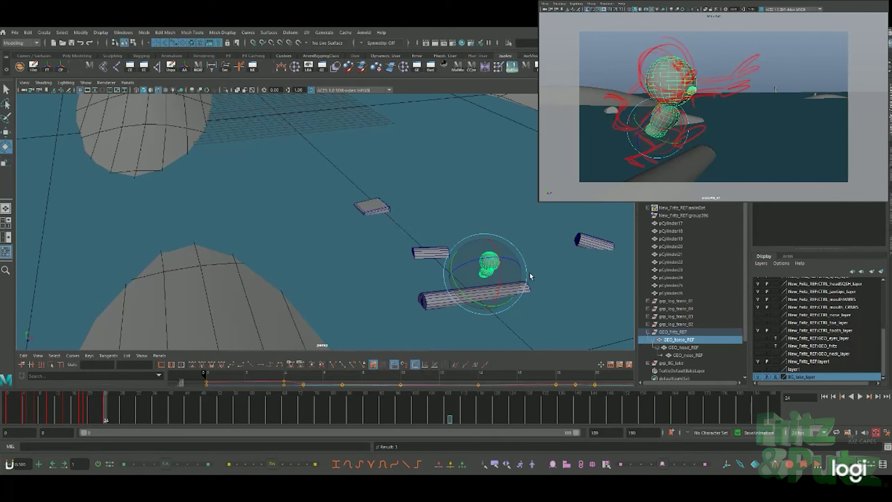
{"action": "left_click", "coordinate": [686, 333]}
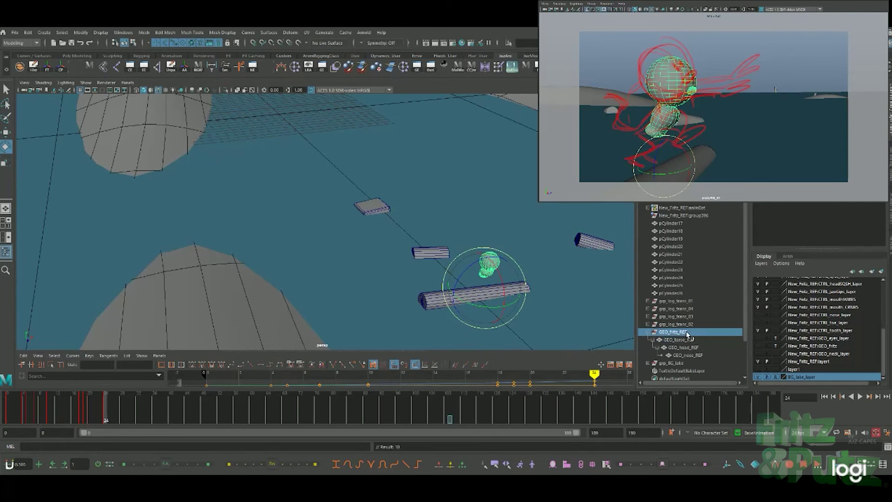
{"action": "left_click", "coordinate": [691, 348], "text": "shift"}
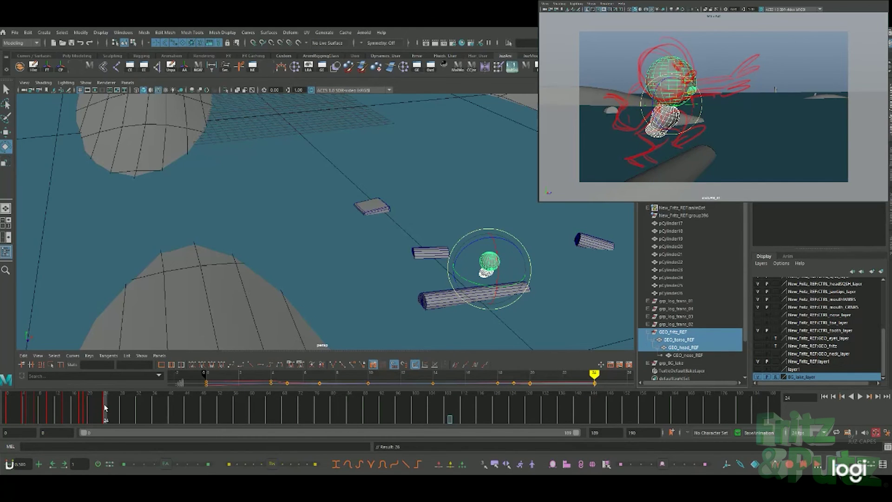
{"action": "key", "text": "alt+v"}
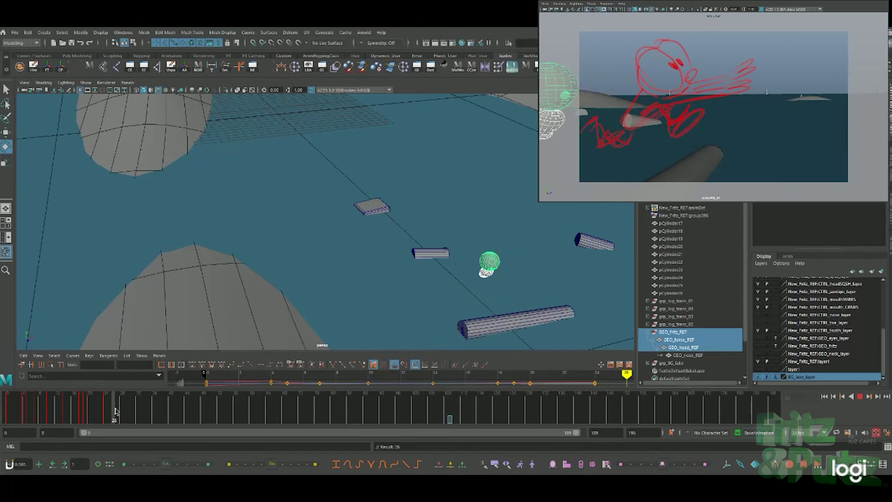
{"action": "left_click_drag", "start_coordinate": [115, 412], "coordinate": [106, 414]}
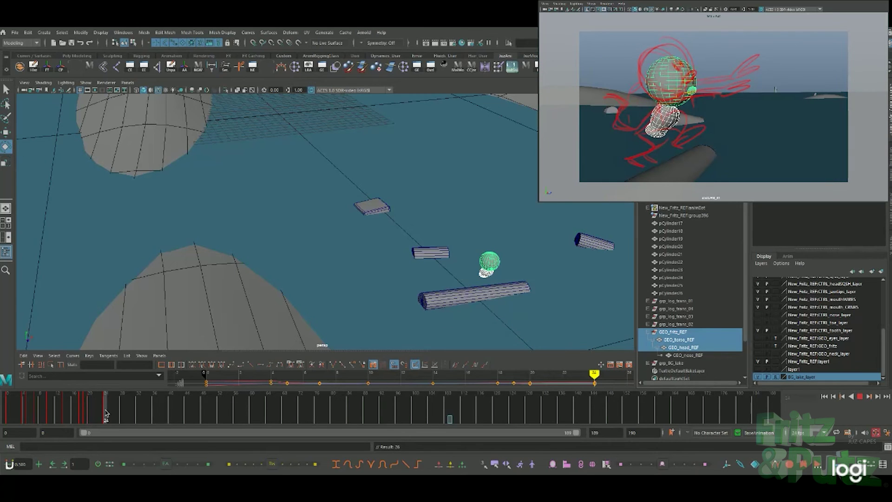
{"action": "left_click_drag", "start_coordinate": [106, 413], "coordinate": [107, 413]}
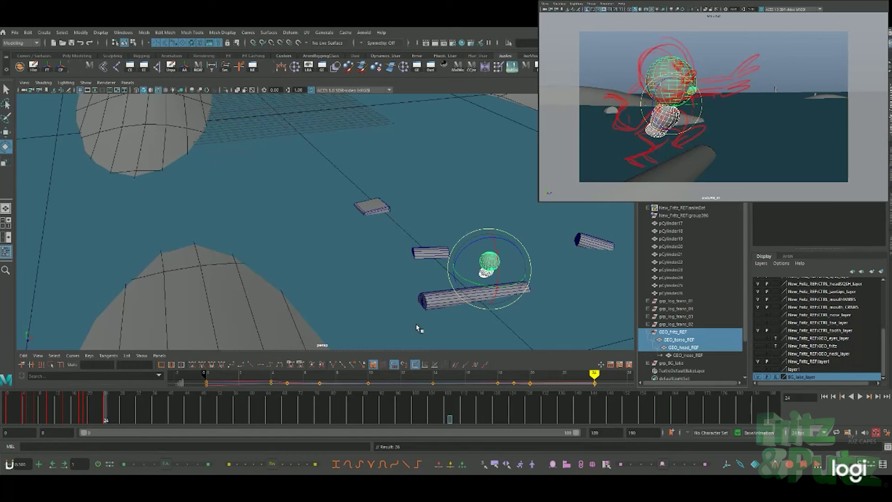
Step: Inspect the grp_log keys, then play through the animation with the character selected
{"action": "left_click", "coordinate": [664, 324]}
{"action": "left_click", "coordinate": [648, 324]}
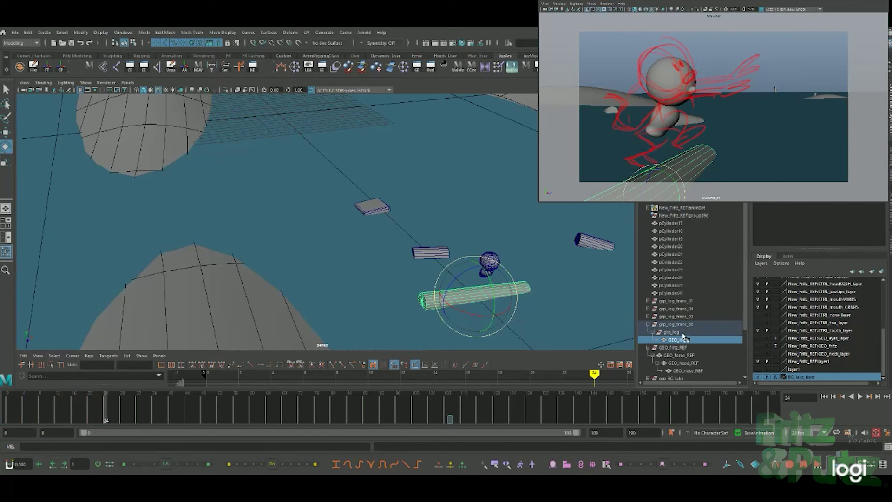
{"action": "left_click", "coordinate": [672, 332]}
{"action": "left_click", "coordinate": [687, 349]}
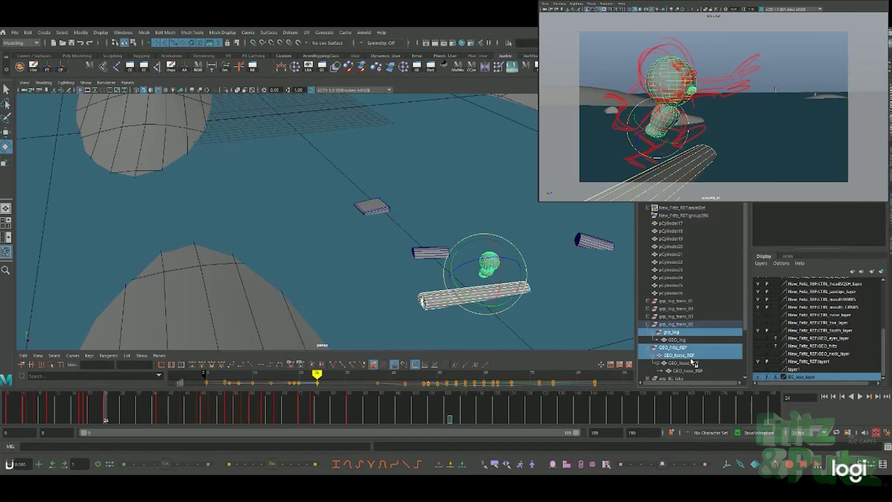
{"action": "key", "text": "alt+v"}
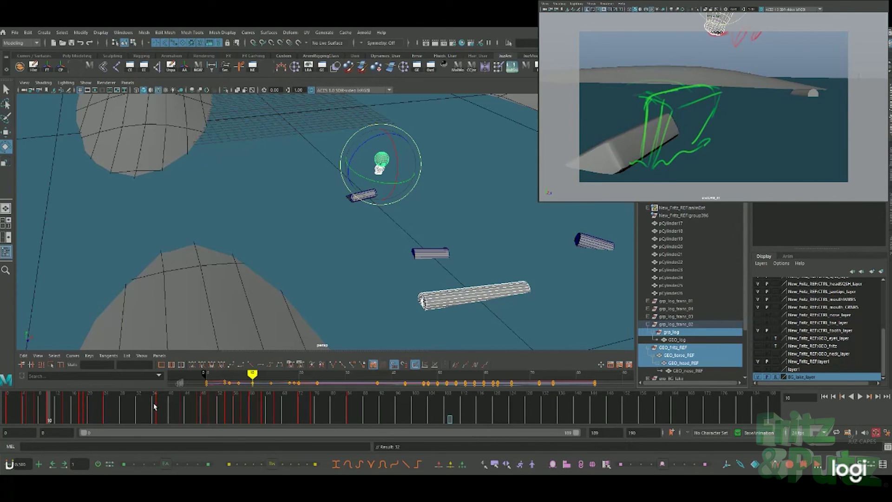
{"action": "key", "text": "comma"}
{"action": "key", "text": "comma"}
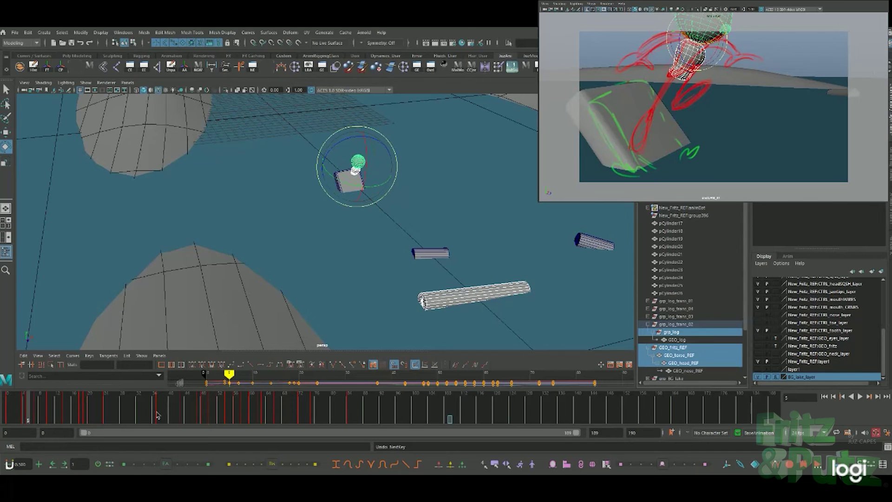
Step: Step between the keys at frames 37 and 43 to compare poses
{"action": "left_click", "coordinate": [157, 415]}
{"action": "left_click", "coordinate": [687, 356]}
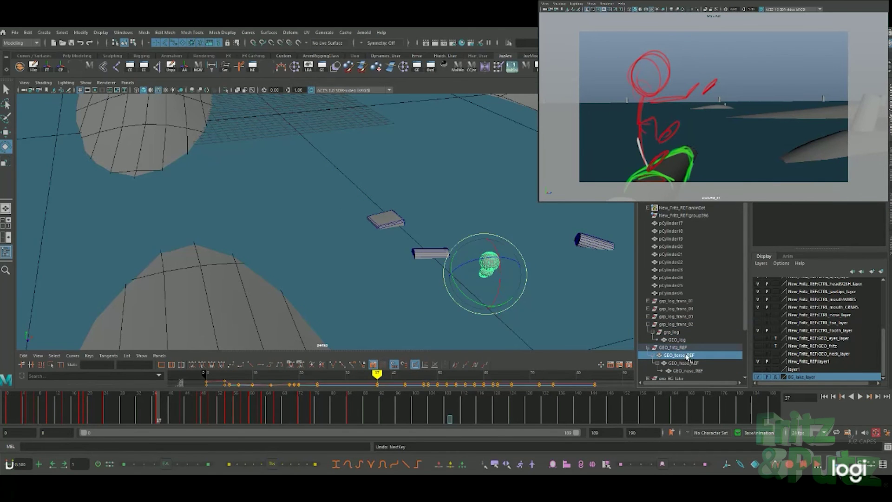
{"action": "left_click", "coordinate": [684, 347]}
{"action": "key", "text": "period"}
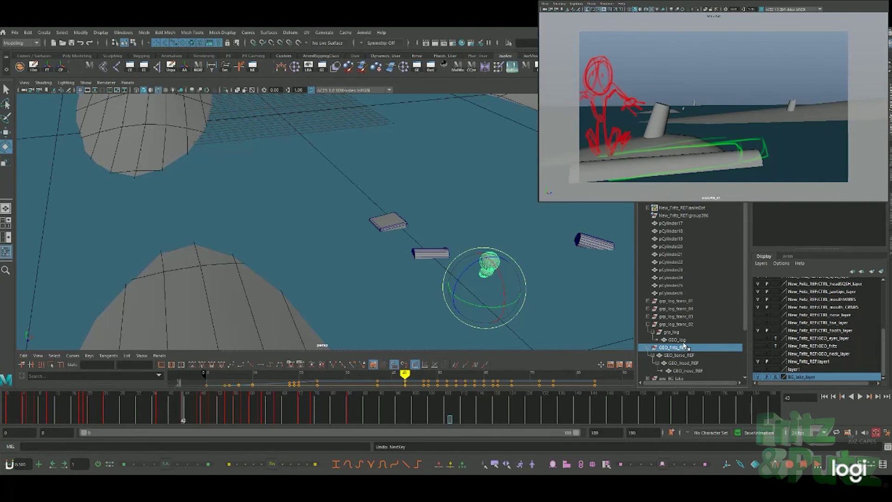
{"action": "key", "text": "comma"}
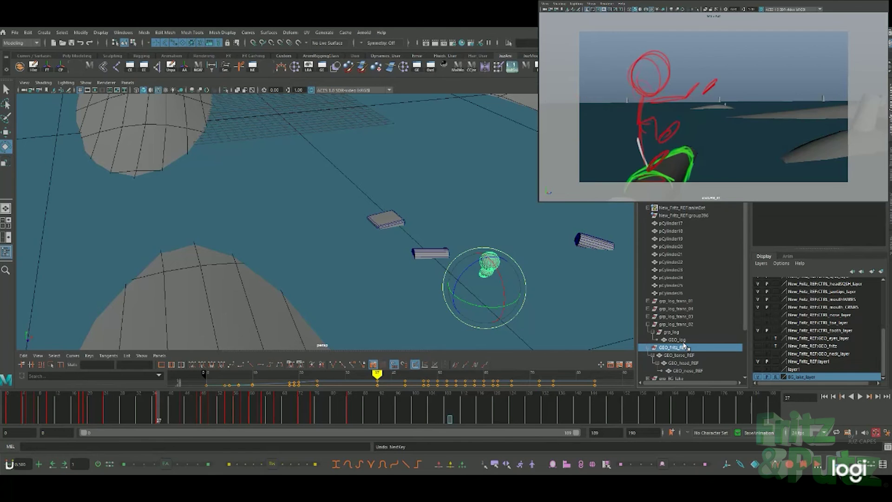
{"action": "key", "text": "comma"}
{"action": "key", "text": "period"}
Step: Key the torso and head, without the nose, at frame 37
{"action": "left_click_drag", "start_coordinate": [692, 371], "coordinate": [679, 355]}
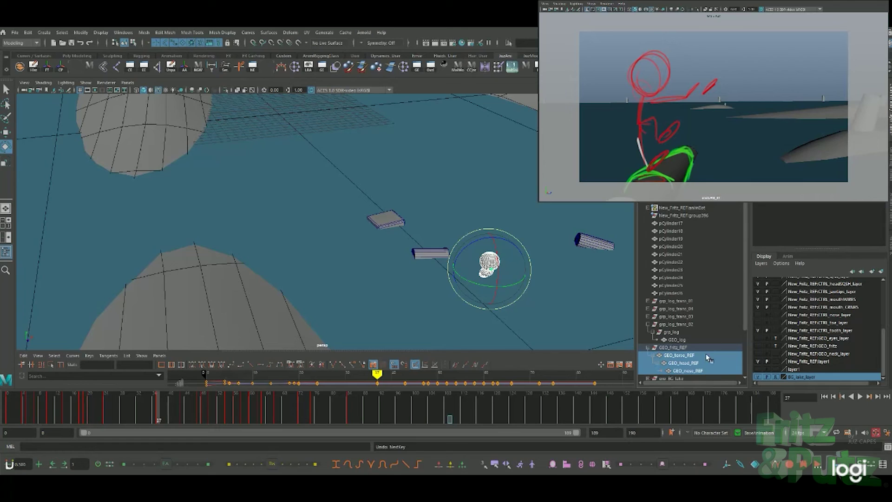
{"action": "left_click", "coordinate": [690, 371], "text": "ctrl"}
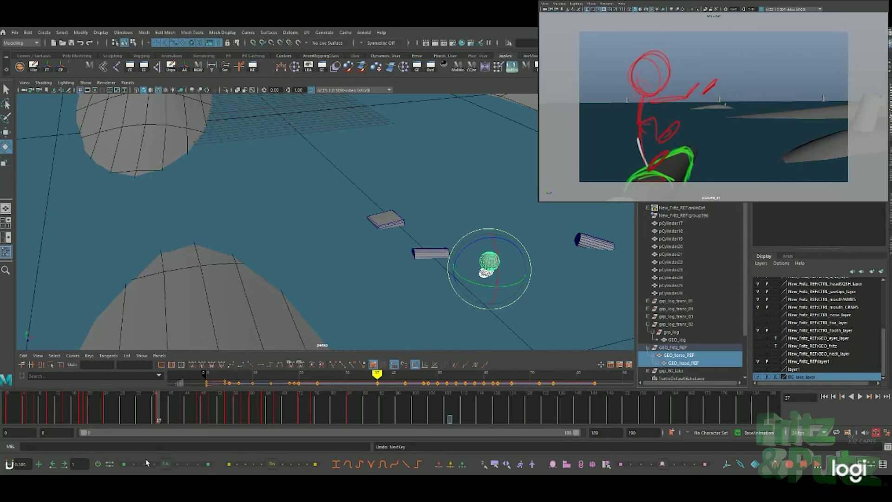
{"action": "left_click", "coordinate": [99, 464]}
{"action": "left_click", "coordinate": [676, 348]}
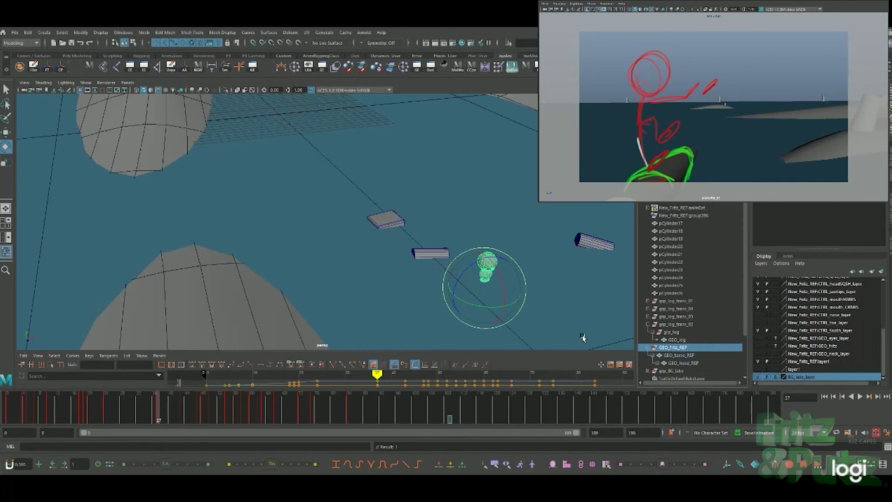
{"action": "key", "text": "w"}
{"action": "mouse_move", "coordinate": [579, 323]}
{"action": "left_mouse_down", "text": "alt"}
{"action": "mouse_move", "coordinate": [533, 259]}
{"action": "mouse_move", "coordinate": [495, 229]}
{"action": "mouse_move", "coordinate": [344, 139]}
{"action": "mouse_move", "coordinate": [539, 265]}
{"action": "mouse_move", "coordinate": [529, 282]}
{"action": "mouse_move", "coordinate": [540, 262]}
{"action": "left_mouse_up", "text": "alt"}
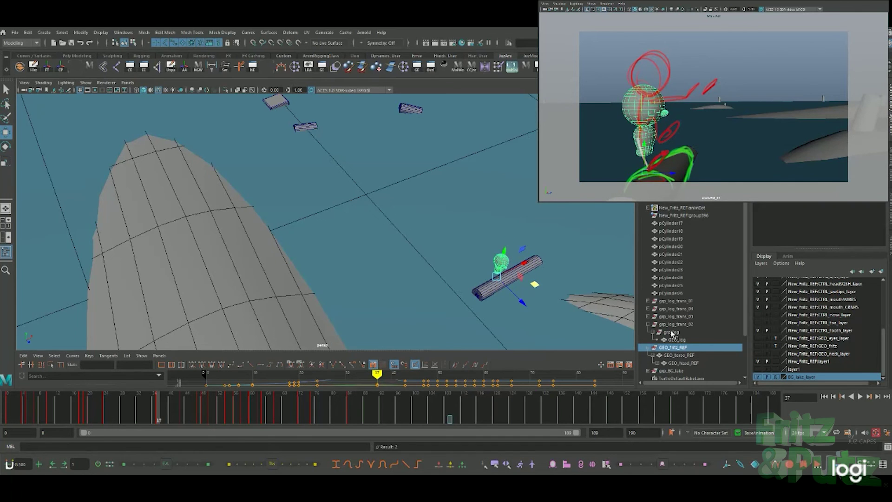
Step: Raise the torso and rotate it slightly
{"action": "left_click", "coordinate": [679, 355]}
{"action": "left_click_drag", "start_coordinate": [512, 254], "coordinate": [510, 238]}
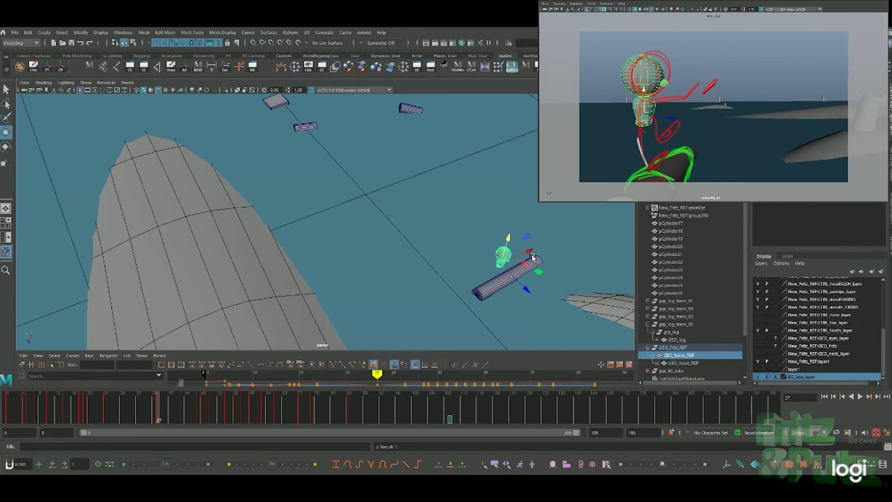
{"action": "key", "text": "e"}
{"action": "left_click_drag", "start_coordinate": [530, 267], "coordinate": [529, 272]}
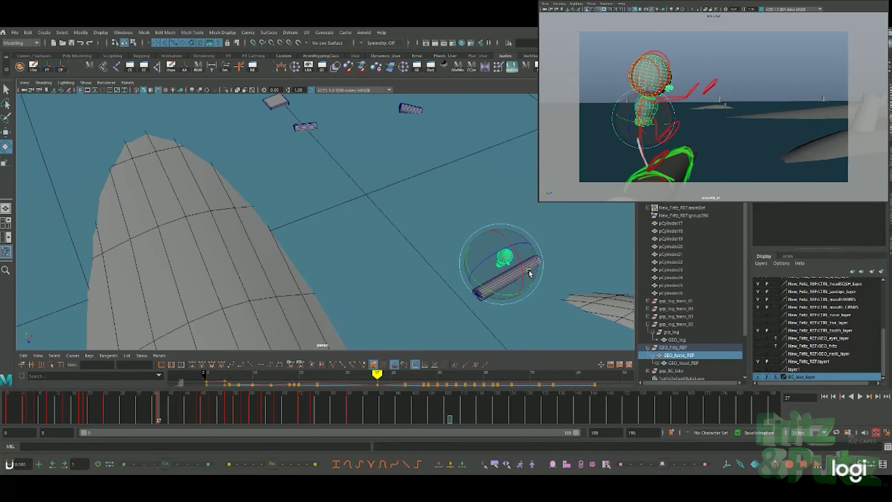
Step: Rotate the head sphere and enlarge the Graph Editor to show its curves
{"action": "key", "text": "Down"}
{"action": "left_click_drag", "start_coordinate": [531, 261], "coordinate": [535, 250]}
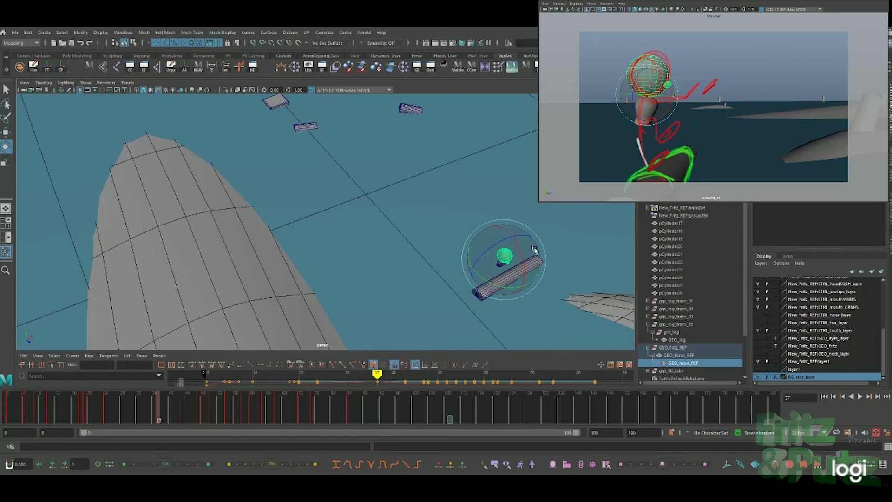
{"action": "key", "text": "w"}
{"action": "left_click_drag", "start_coordinate": [559, 280], "coordinate": [558, 205], "text": "alt"}
{"action": "key", "text": "r"}
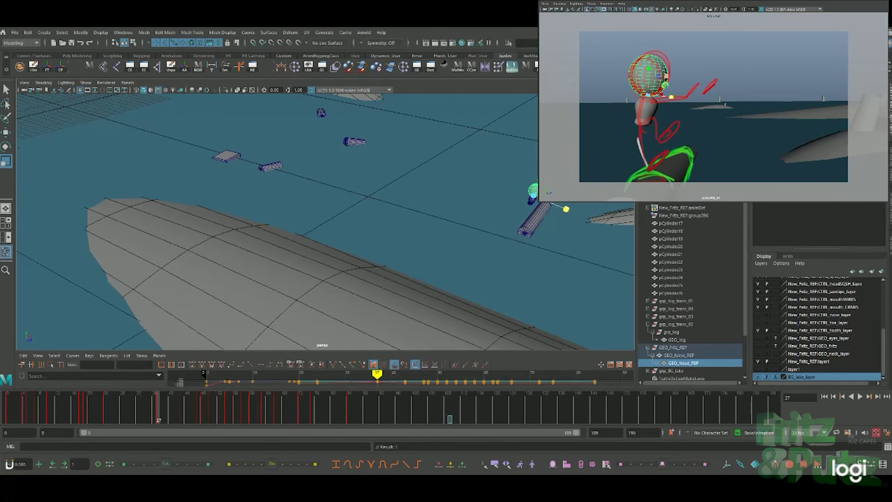
{"action": "key", "text": "w"}
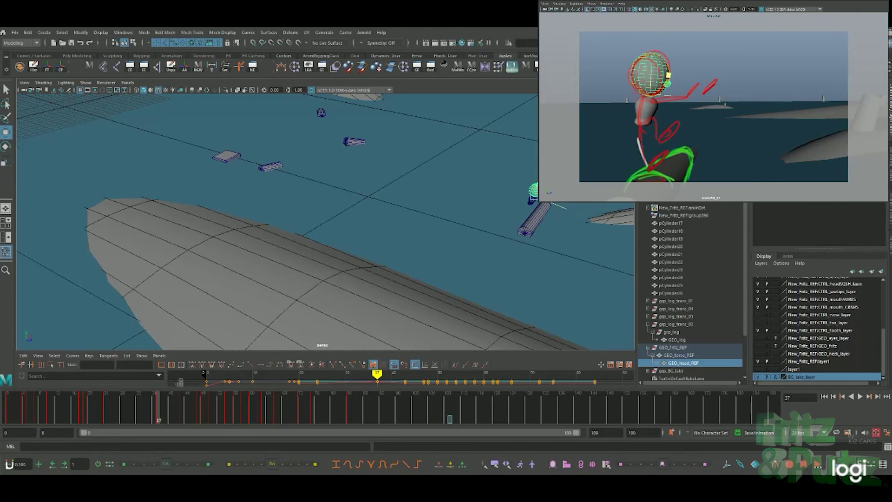
{"action": "key", "text": "e"}
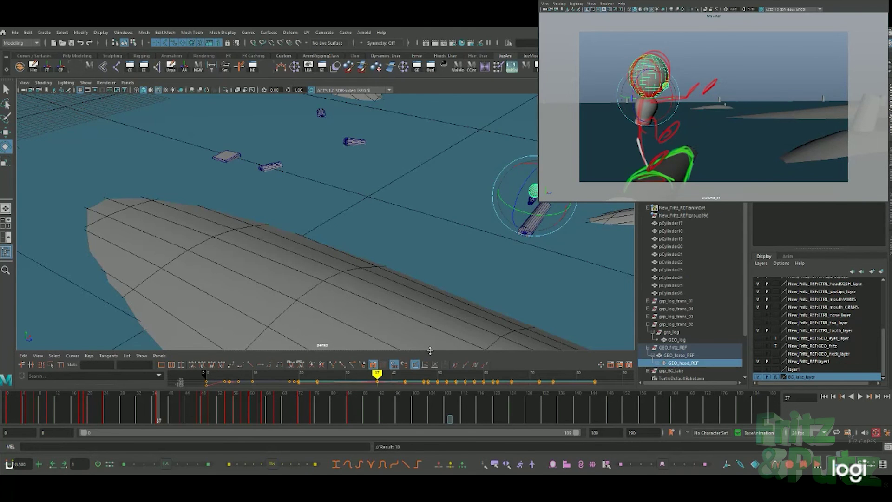
{"action": "left_click_drag", "start_coordinate": [430, 351], "coordinate": [430, 256]}
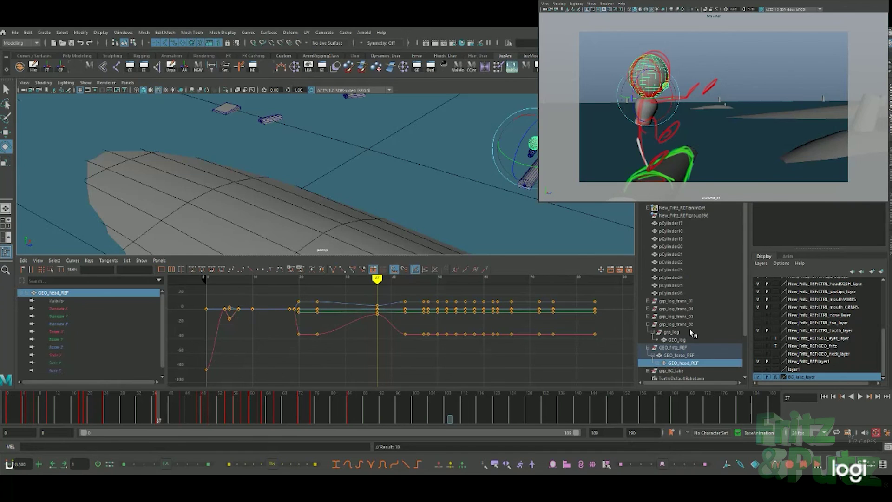
Step: Set stepped tangents on all GEO_fritz_REF curves, including its children, and return to frame 26
{"action": "left_click", "coordinate": [691, 348]}
{"action": "left_click", "coordinate": [692, 362], "text": "shift"}
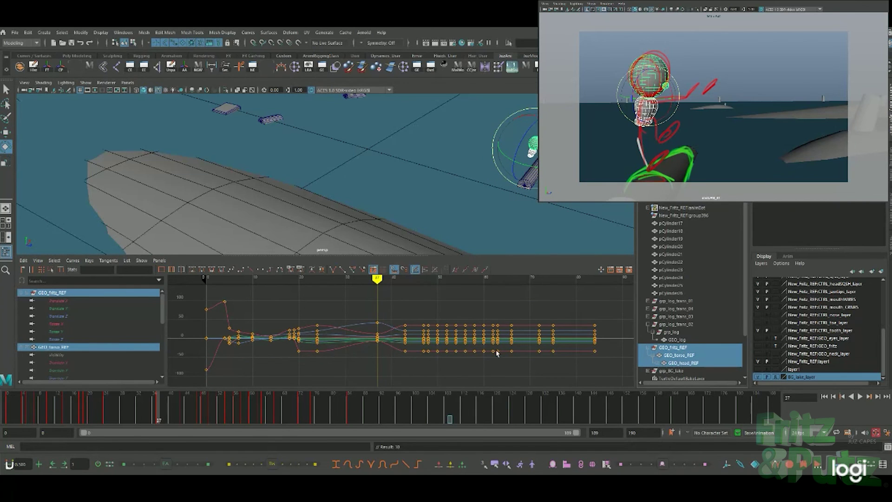
{"action": "left_click", "coordinate": [280, 271]}
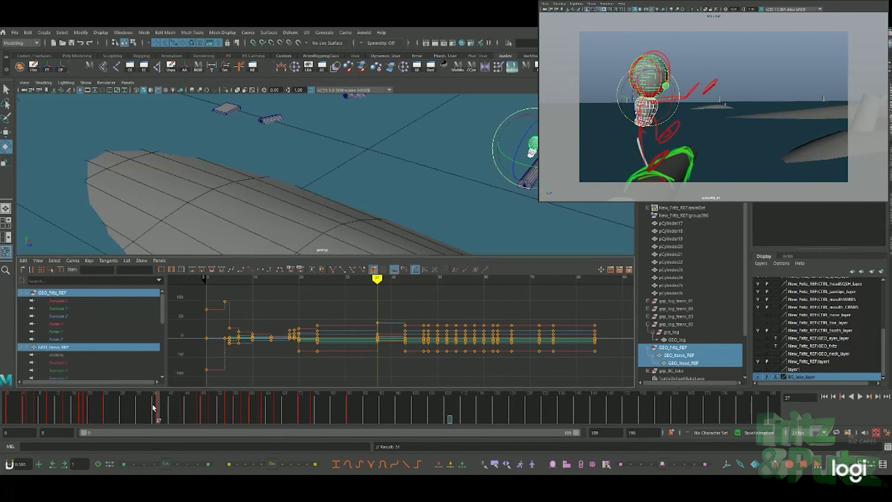
{"action": "mouse_move", "coordinate": [154, 408]}
{"action": "left_mouse_down"}
{"action": "mouse_move", "coordinate": [107, 407]}
{"action": "mouse_move", "coordinate": [157, 414]}
{"action": "left_mouse_up"}
Step: Move GEO_fritz_REF beside the log at frame 36 and key its position
{"action": "left_click", "coordinate": [683, 348]}
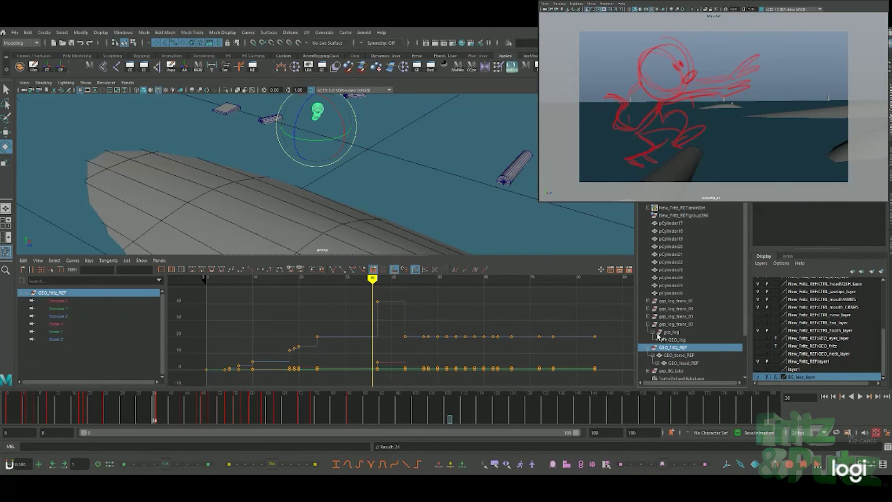
{"action": "key", "text": "w"}
{"action": "mouse_move", "coordinate": [417, 171]}
{"action": "middle_mouse_down"}
{"action": "mouse_move", "coordinate": [543, 203]}
{"action": "mouse_move", "coordinate": [538, 195]}
{"action": "middle_mouse_up"}
{"action": "key", "text": "s"}
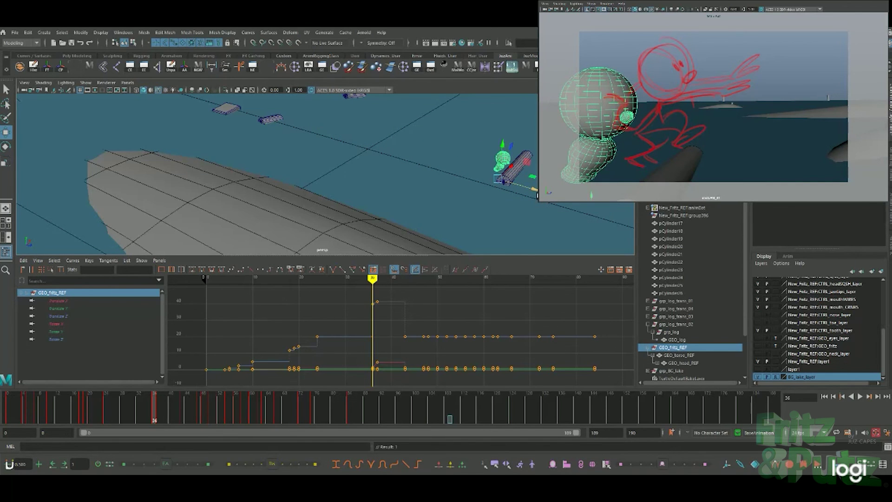
{"action": "key", "text": "comma"}
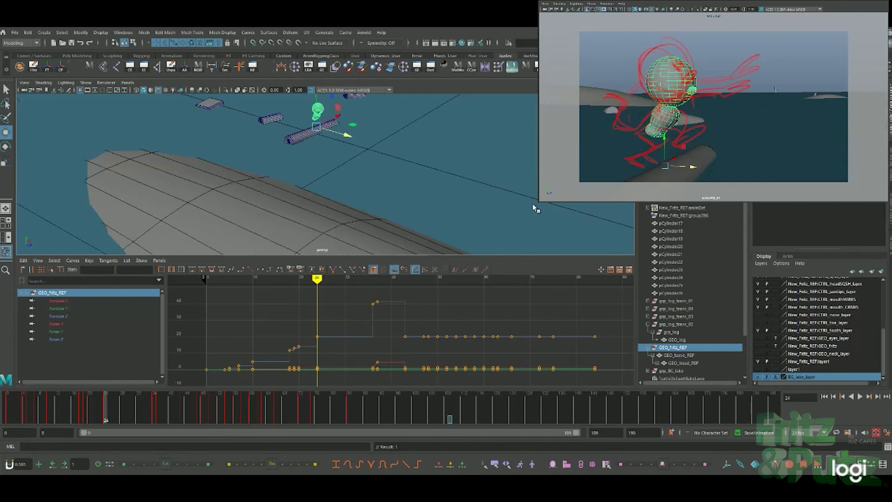
{"action": "key", "text": "period"}
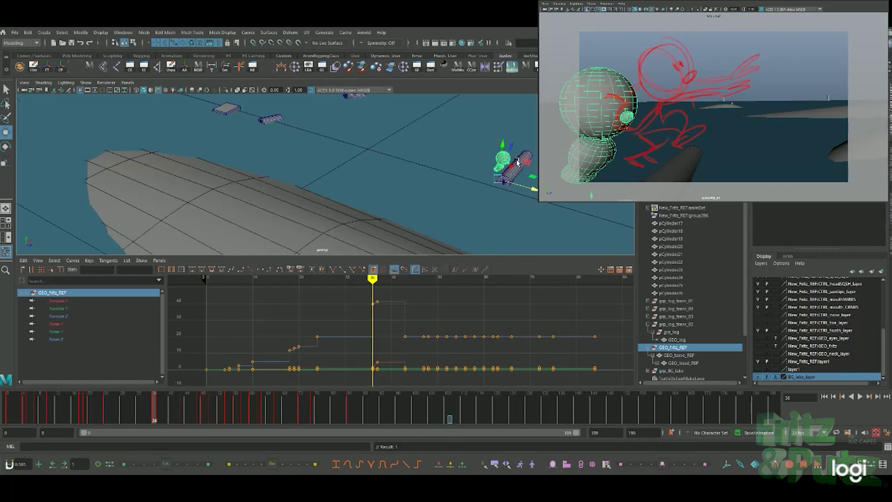
{"action": "middle_click_drag", "start_coordinate": [518, 162], "coordinate": [535, 160]}
{"action": "key", "text": "s"}
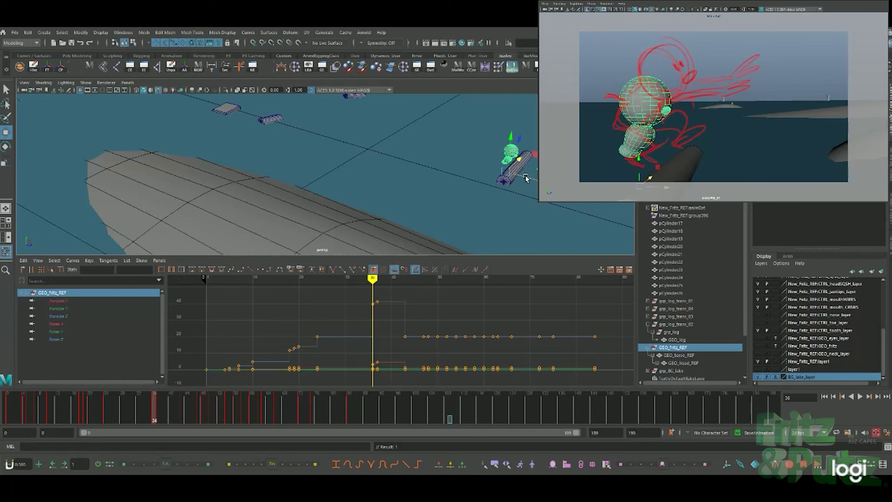
Step: Compare the frame 24 and 36 poses and fine-tune the character's frame 36 position
{"action": "key", "text": "comma"}
{"action": "key", "text": "period"}
{"action": "key", "text": "comma"}
{"action": "key", "text": "period"}
{"action": "key", "text": "comma"}
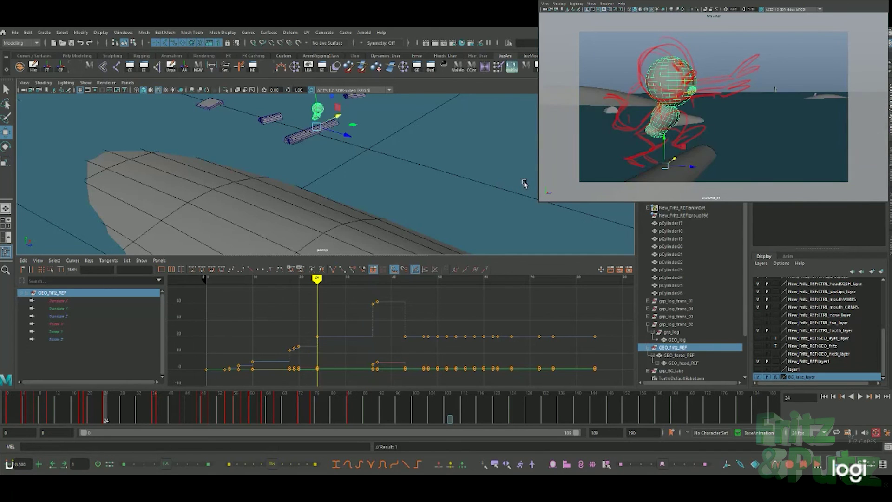
{"action": "key", "text": "period"}
{"action": "left_click_drag", "start_coordinate": [534, 154], "coordinate": [537, 157]}
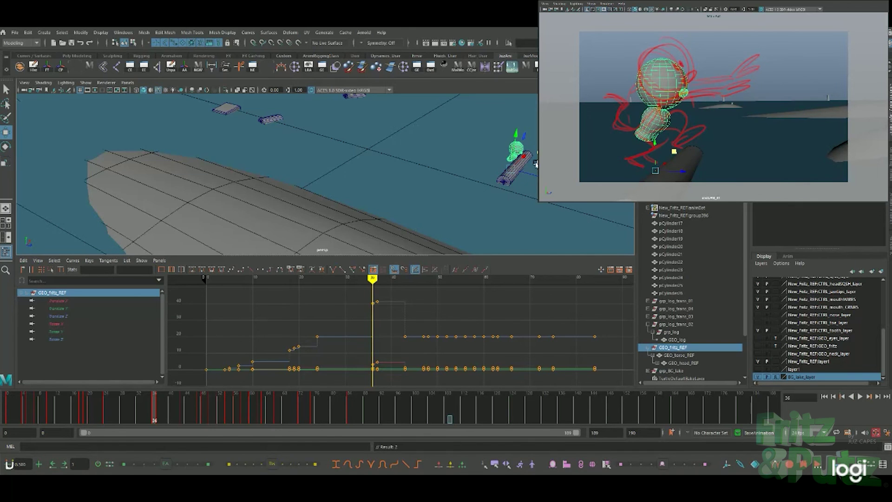
Step: Tilt the character, adjust torso and head rotation, and key the torso at frame 36
{"action": "key", "text": "e"}
{"action": "left_click_drag", "start_coordinate": [536, 158], "coordinate": [536, 156]}
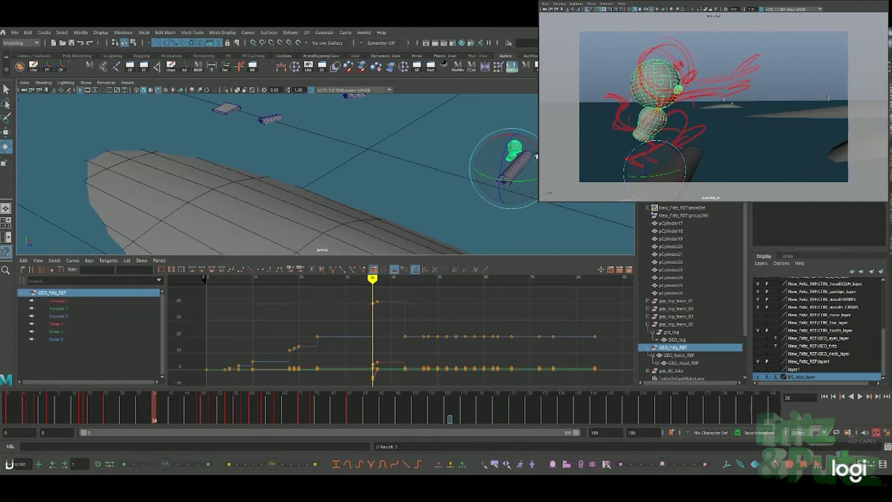
{"action": "left_click", "coordinate": [687, 354]}
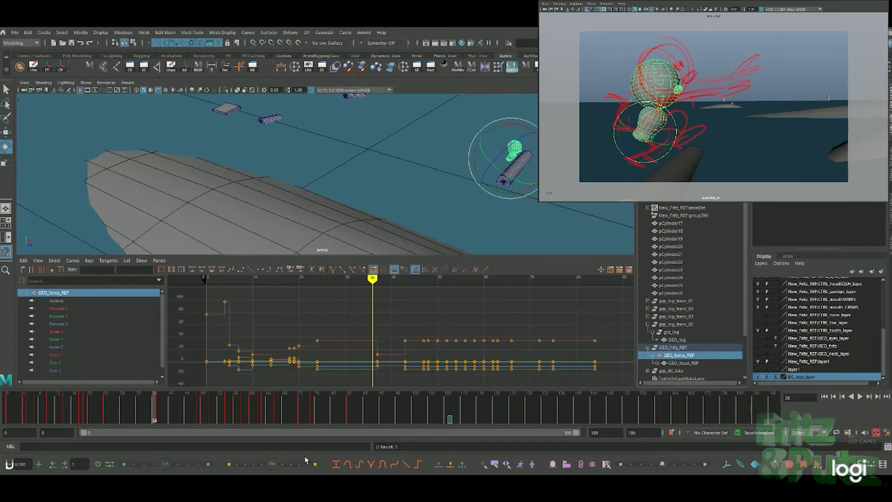
{"action": "left_click", "coordinate": [99, 465]}
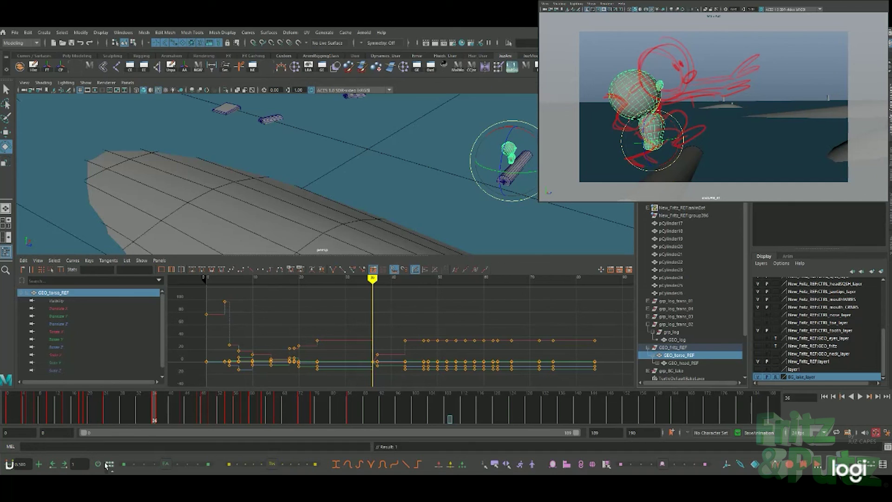
{"action": "key", "text": "Down"}
{"action": "left_click", "coordinate": [99, 464]}
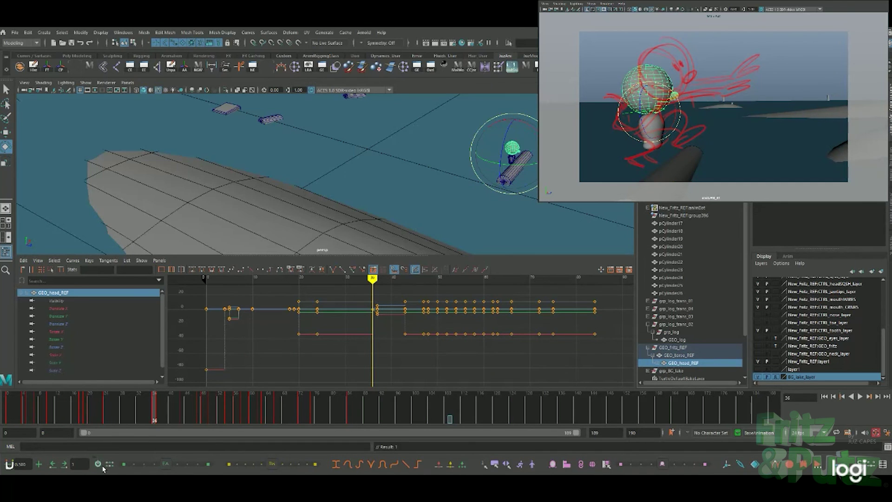
{"action": "key", "text": "Up"}
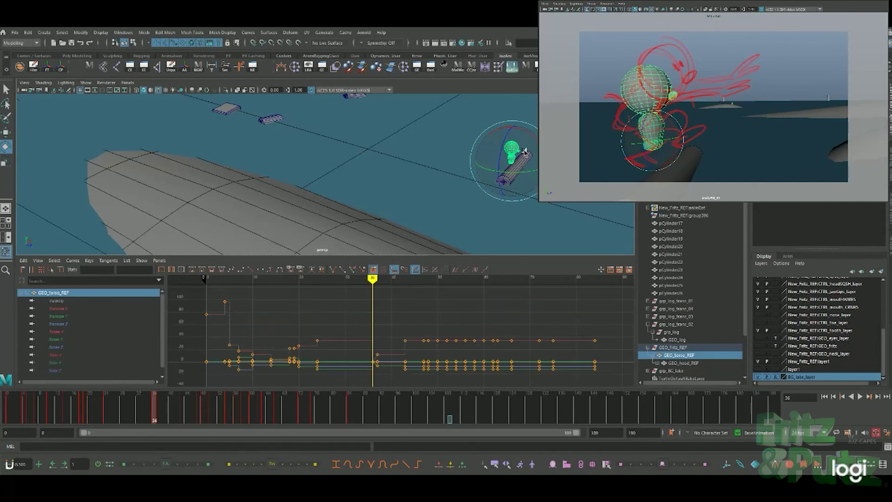
{"action": "key", "text": "s"}
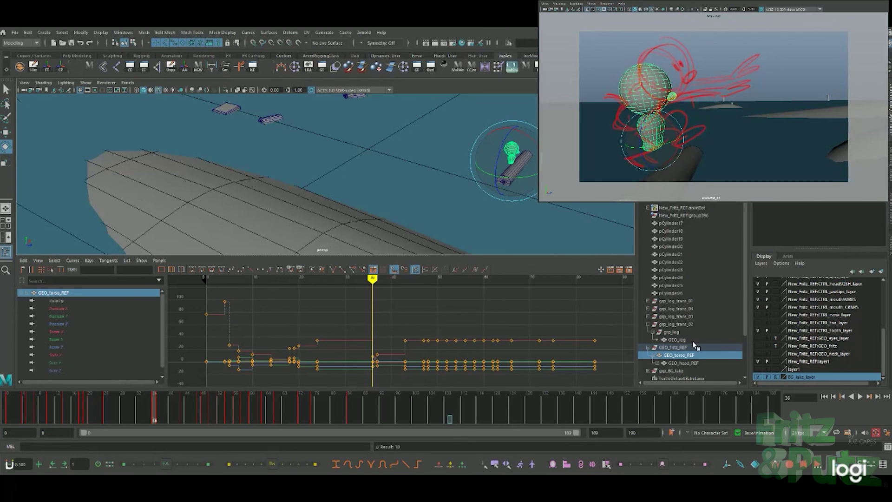
{"action": "key", "text": "shift+Up"}
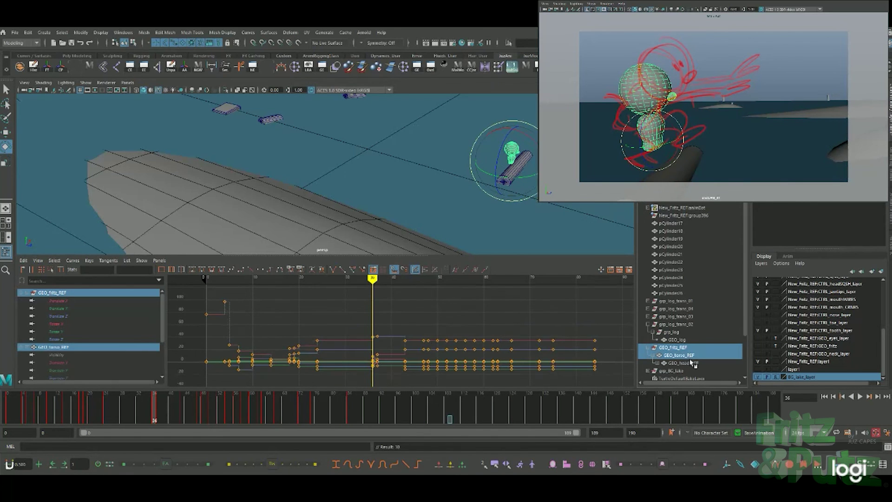
{"action": "left_click", "coordinate": [692, 362], "text": "ctrl"}
Step: At frame 43, move the GEO_fritz_REF group forward along Z onto the log
{"action": "key", "text": "alt+period"}
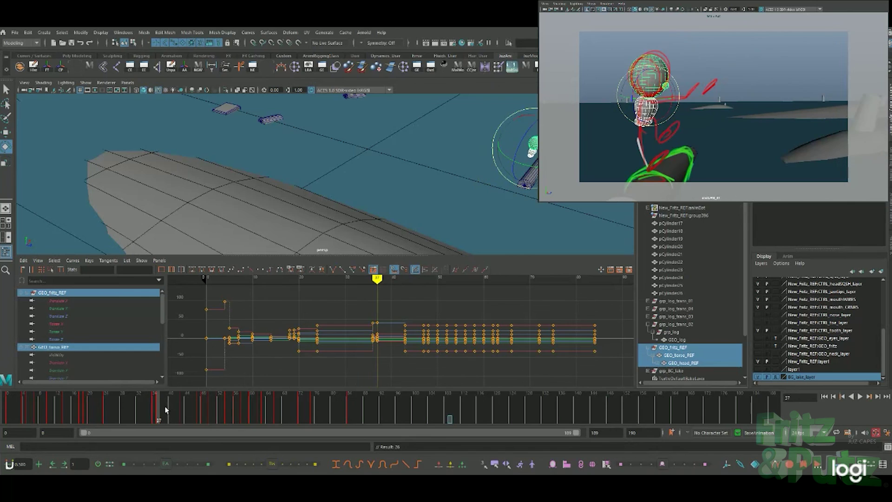
{"action": "key", "text": "period"}
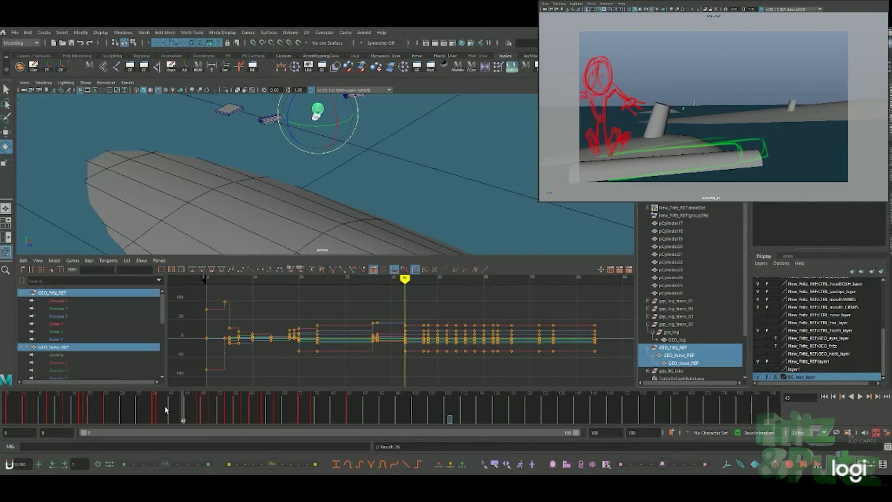
{"action": "left_click", "coordinate": [126, 462]}
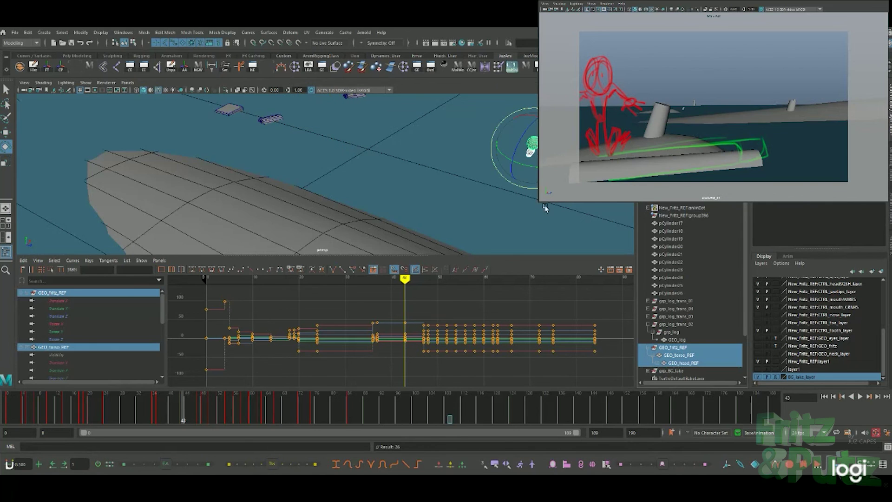
{"action": "mouse_move", "coordinate": [545, 208]}
{"action": "middle_mouse_down", "text": "alt"}
{"action": "mouse_move", "coordinate": [516, 199]}
{"action": "mouse_move", "coordinate": [495, 173]}
{"action": "middle_mouse_up", "text": "alt"}
{"action": "key", "text": "Up"}
{"action": "key", "text": "w"}
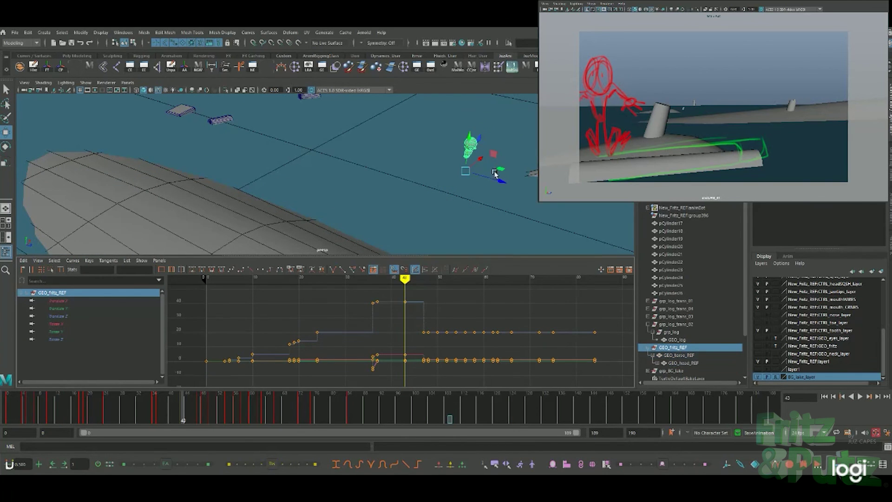
{"action": "left_click_drag", "start_coordinate": [502, 183], "coordinate": [627, 227]}
{"action": "mouse_move", "coordinate": [564, 225]}
{"action": "left_mouse_down", "text": "alt"}
{"action": "mouse_move", "coordinate": [478, 178]}
{"action": "mouse_move", "coordinate": [497, 198]}
{"action": "mouse_move", "coordinate": [456, 211]}
{"action": "mouse_move", "coordinate": [479, 198]}
{"action": "left_mouse_up", "text": "alt"}
Step: Undo stray changes, restore the Z move, and rotate the torso at frame 43
{"action": "key", "text": "e"}
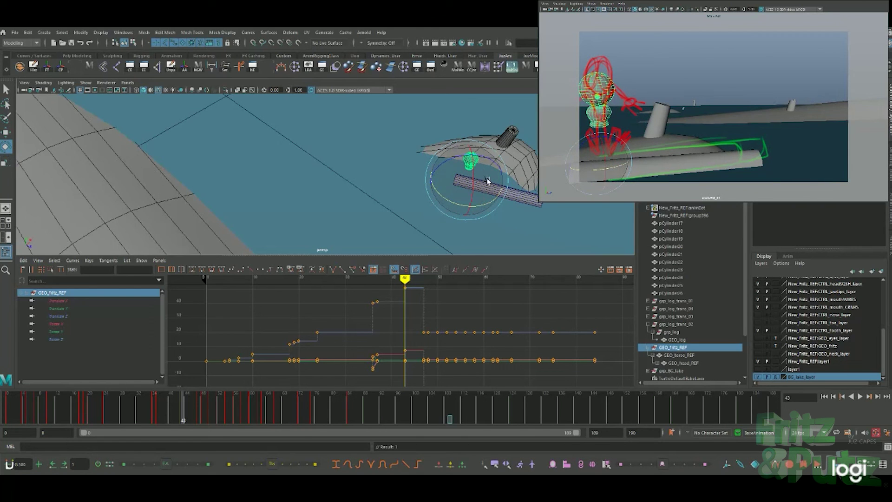
{"action": "key", "text": "s"}
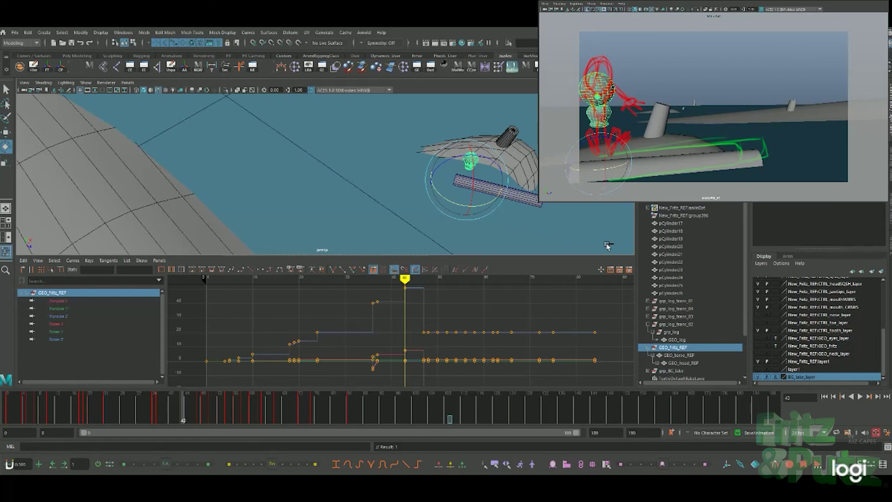
{"action": "key", "text": "ctrl+z"}
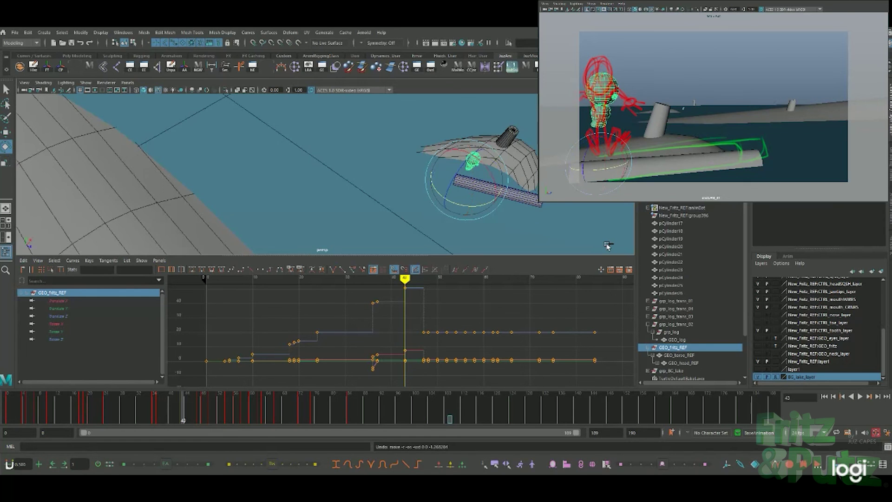
{"action": "key", "text": "ctrl+z"}
{"action": "key", "text": "shift+z"}
{"action": "left_click", "coordinate": [689, 355]}
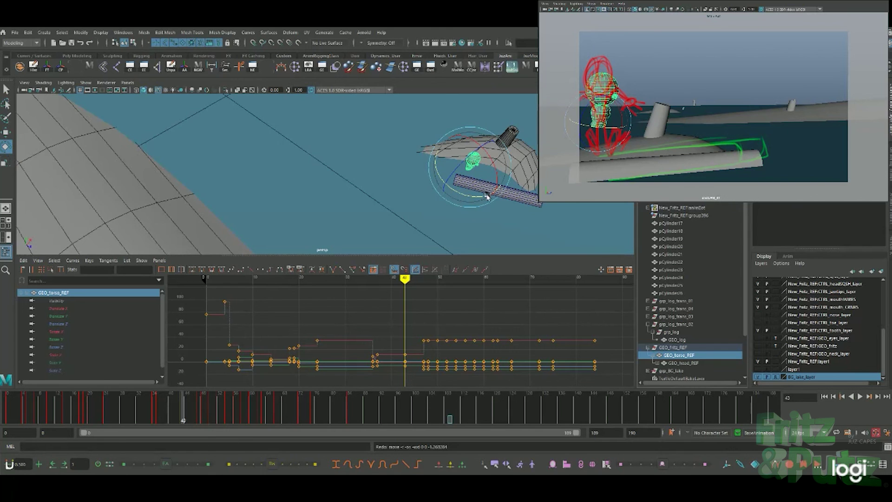
{"action": "left_click_drag", "start_coordinate": [487, 195], "coordinate": [481, 145]}
{"action": "key", "text": "r"}
{"action": "key", "text": "w"}
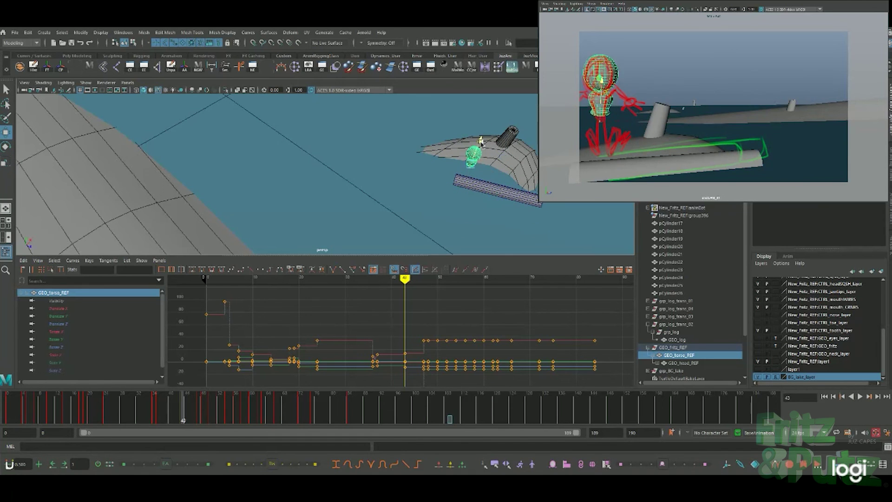
{"action": "key", "text": "e"}
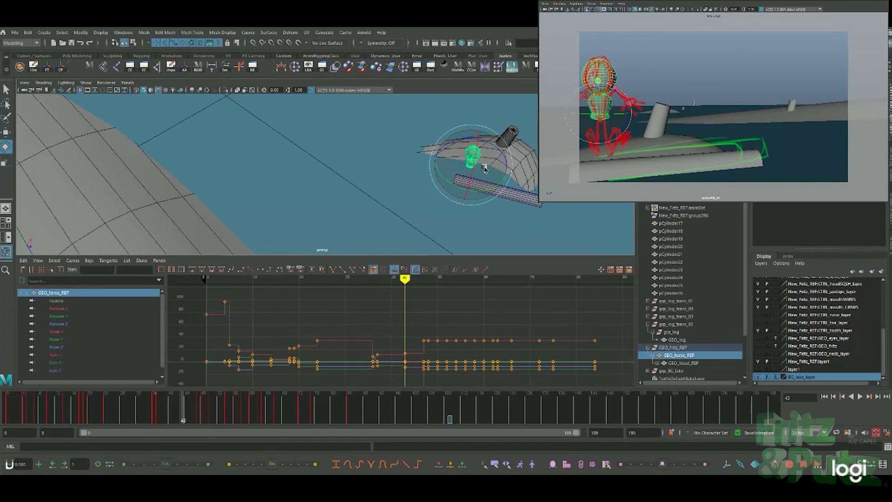
Step: Rotate the head at frame 43
{"action": "left_click", "coordinate": [474, 153]}
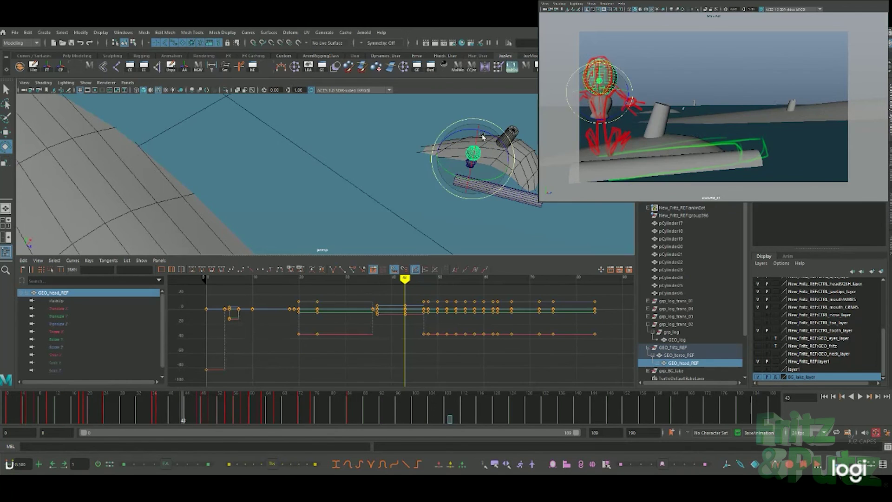
{"action": "key", "text": "r"}
{"action": "key", "text": "w"}
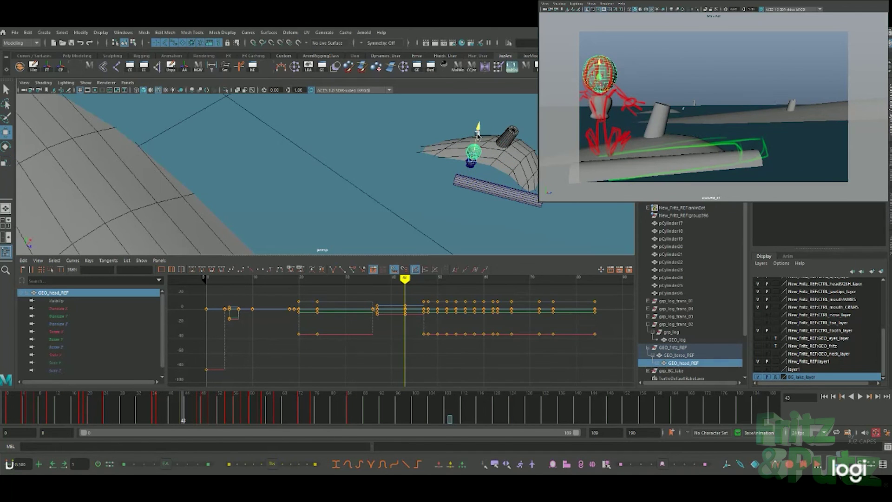
{"action": "key", "text": "e"}
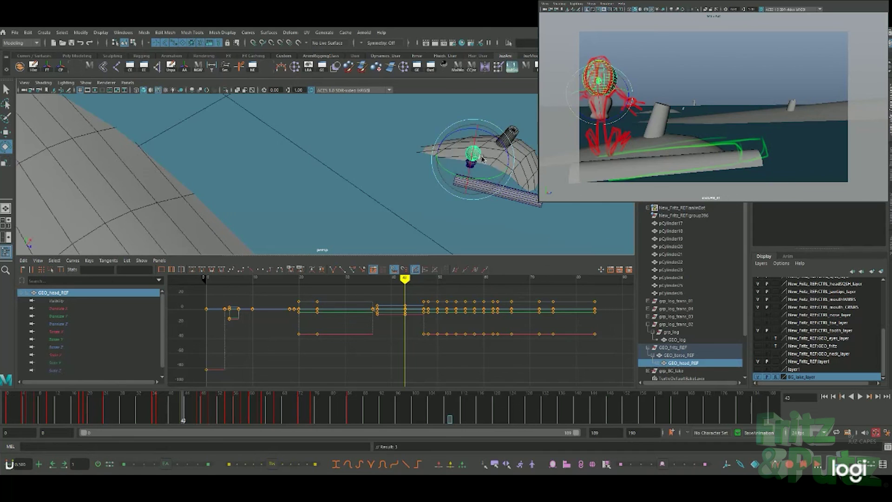
{"action": "left_click_drag", "start_coordinate": [482, 167], "coordinate": [493, 177]}
{"action": "left_click", "coordinate": [516, 231]}
Step: Select the character, torso and head together and play back the animation
{"action": "left_click", "coordinate": [471, 162]}
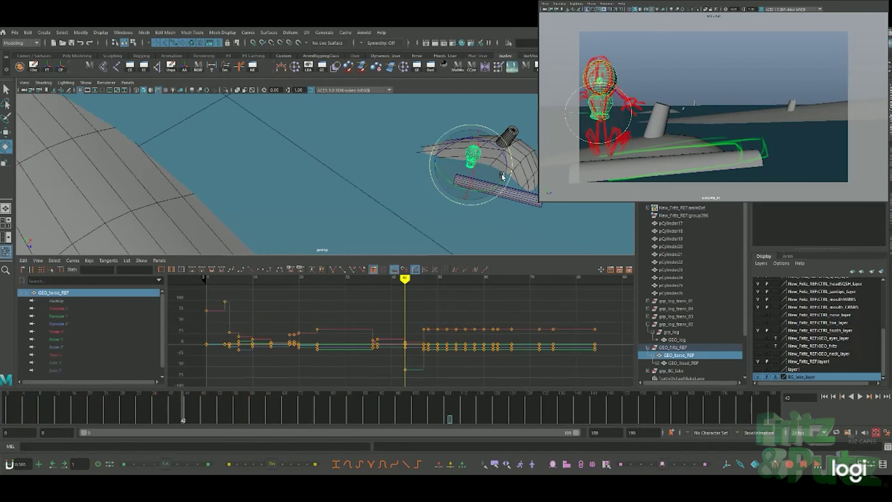
{"action": "key", "text": "r"}
{"action": "key", "text": "Down"}
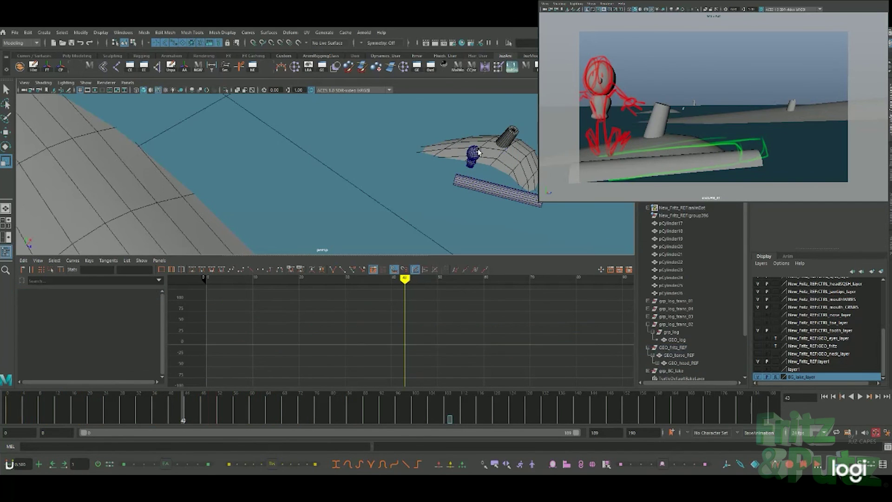
{"action": "key", "text": "e"}
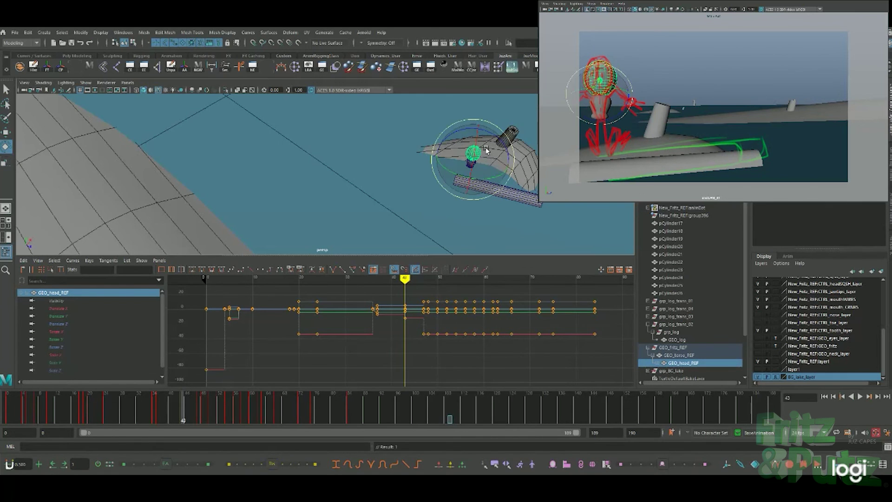
{"action": "key", "text": "w"}
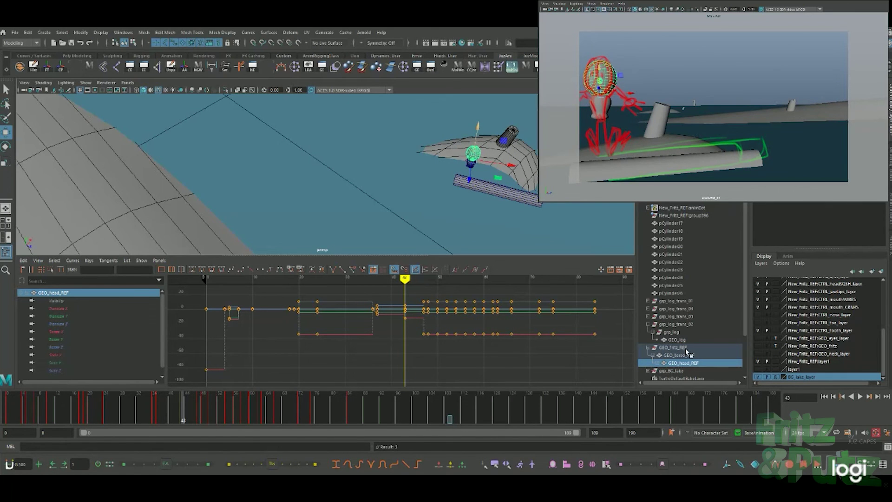
{"action": "left_click", "coordinate": [686, 348], "text": "shift"}
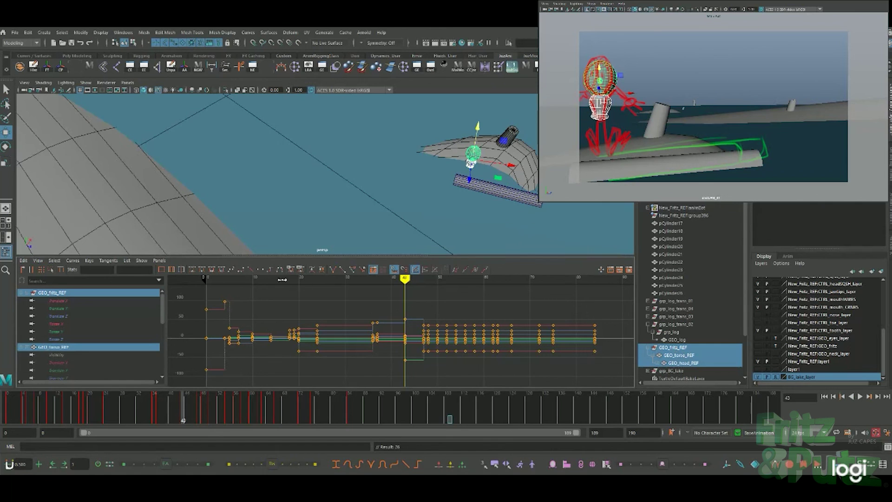
{"action": "key", "text": "alt+v"}
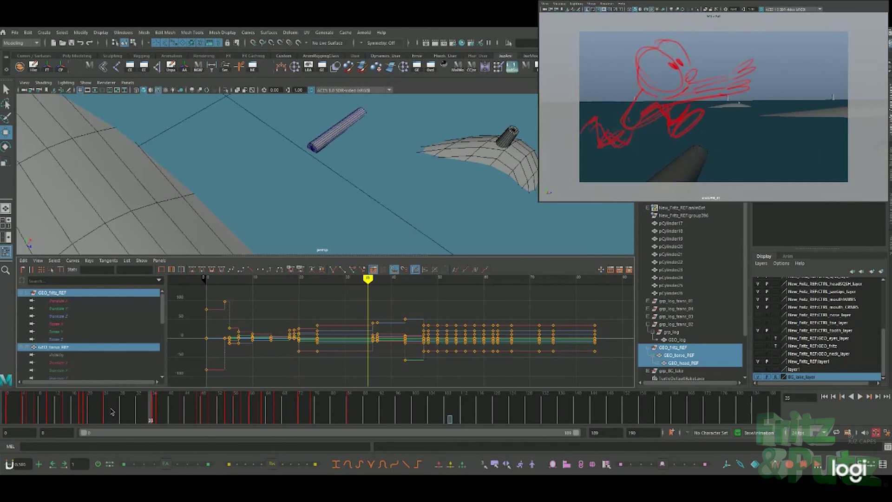
Step: Give the early jump keys spline tangents and play back to check the motion
{"action": "left_click_drag", "start_coordinate": [113, 411], "coordinate": [44, 405]}
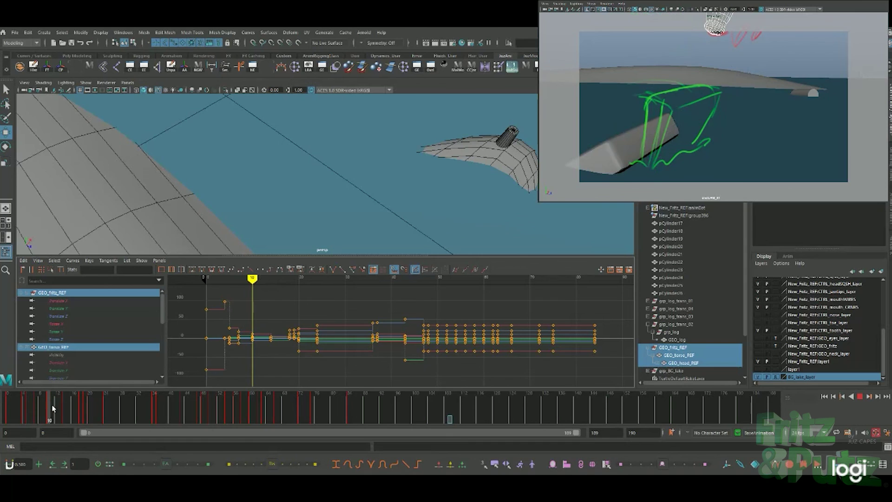
{"action": "left_click", "coordinate": [51, 408]}
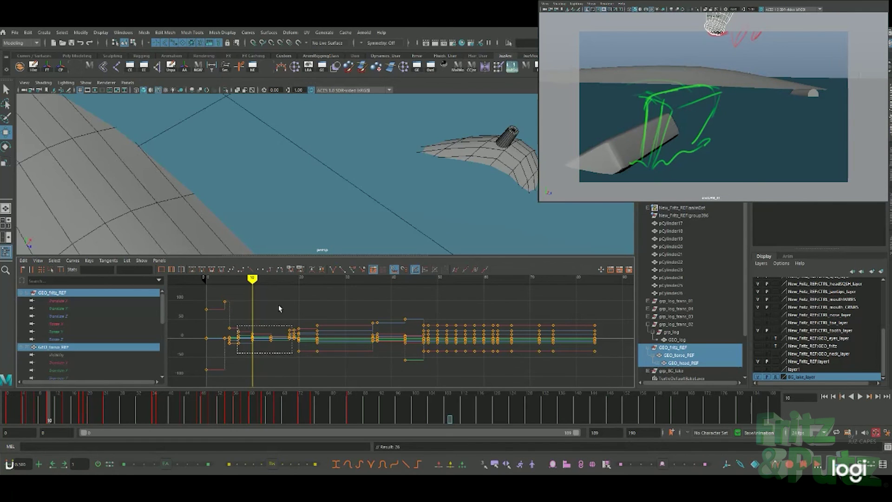
{"action": "left_click_drag", "start_coordinate": [237, 328], "coordinate": [293, 355]}
{"action": "left_click", "coordinate": [192, 270]}
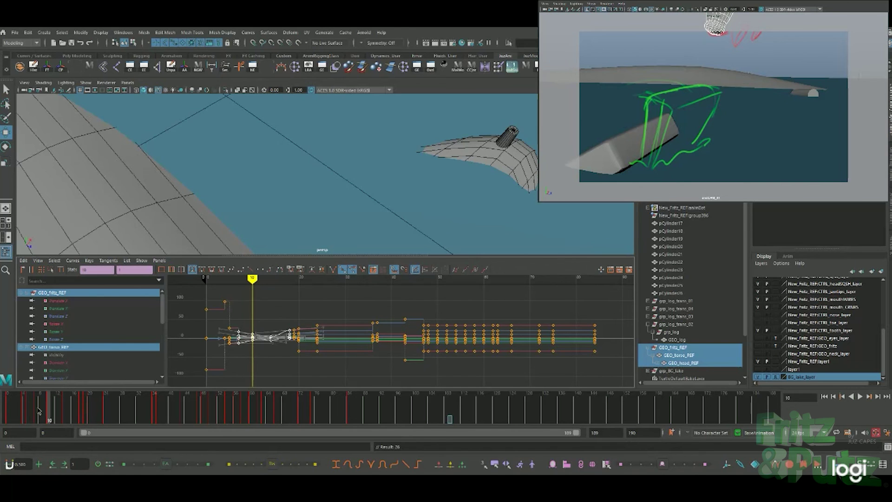
{"action": "key", "text": "alt+v"}
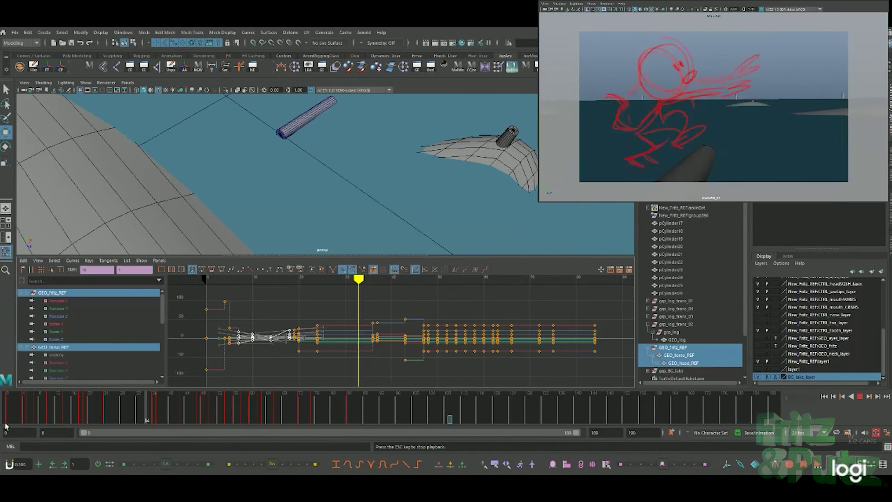
{"action": "key", "text": "Escape"}
{"action": "left_click", "coordinate": [79, 416]}
{"action": "key", "text": "alt+v"}
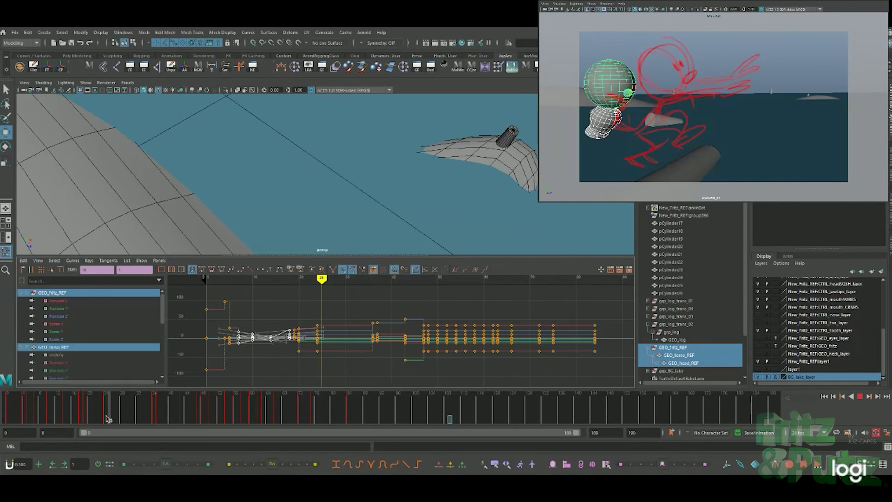
Step: Move the frame 20 keys to frame 24 and play back the new timing
{"action": "left_click_drag", "start_coordinate": [106, 419], "coordinate": [88, 419]}
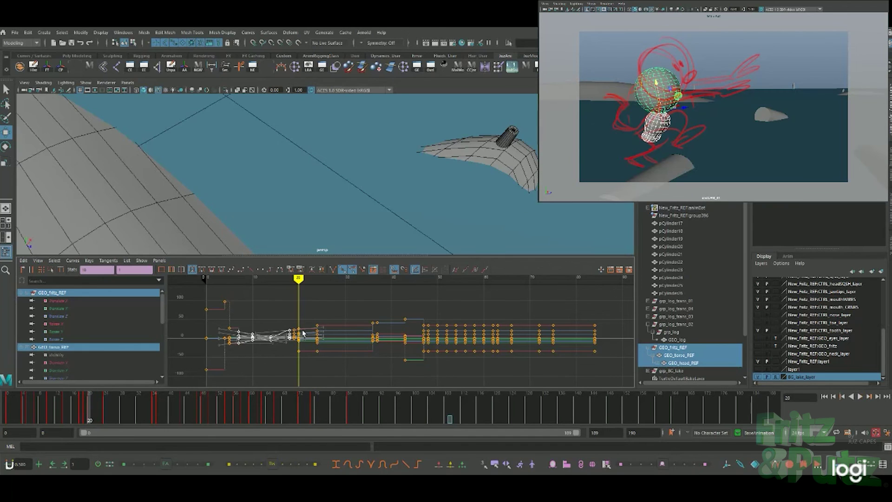
{"action": "left_click_drag", "start_coordinate": [305, 326], "coordinate": [295, 365]}
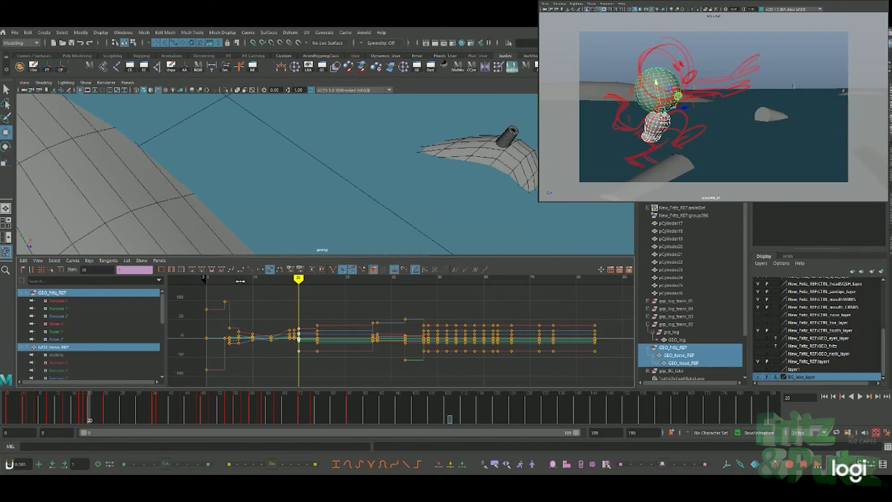
{"action": "key", "text": "alt+v"}
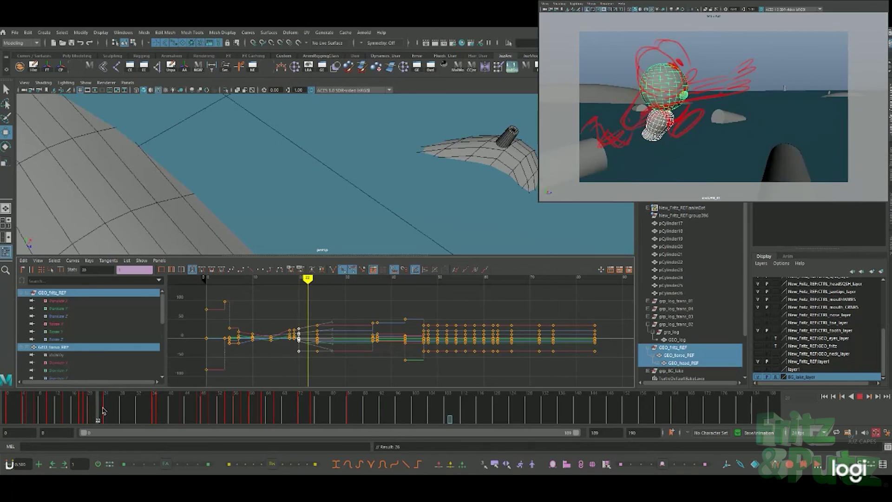
{"action": "key", "text": "alt+v"}
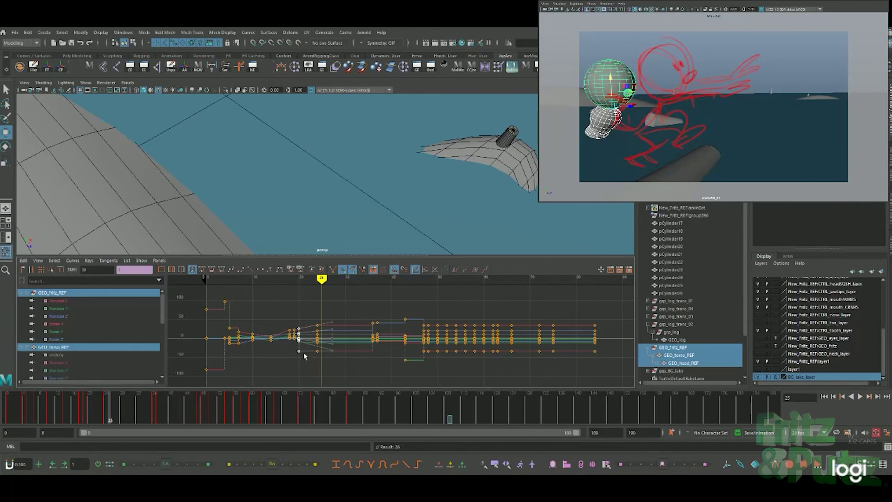
{"action": "middle_click_drag", "start_coordinate": [329, 315], "coordinate": [236, 276]}
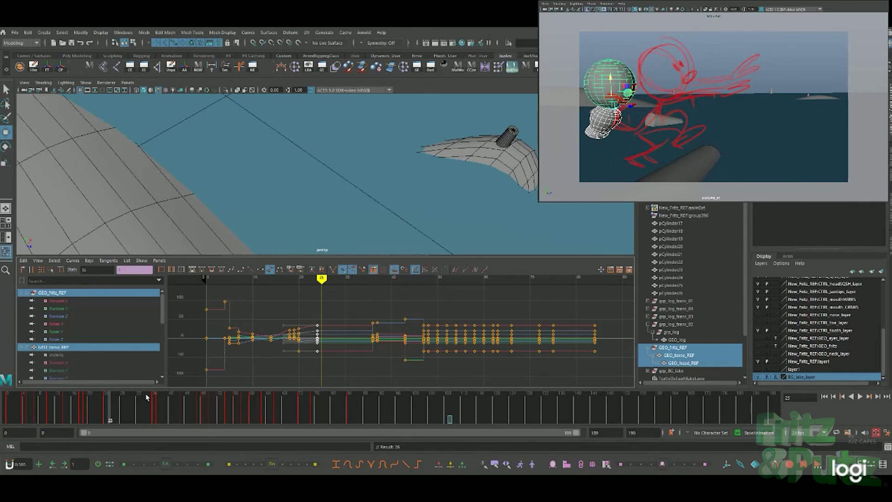
{"action": "key", "text": "alt+v"}
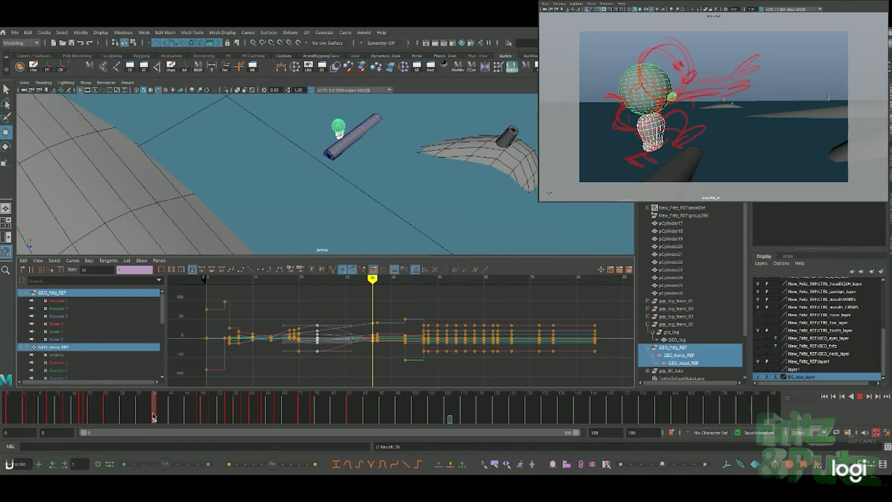
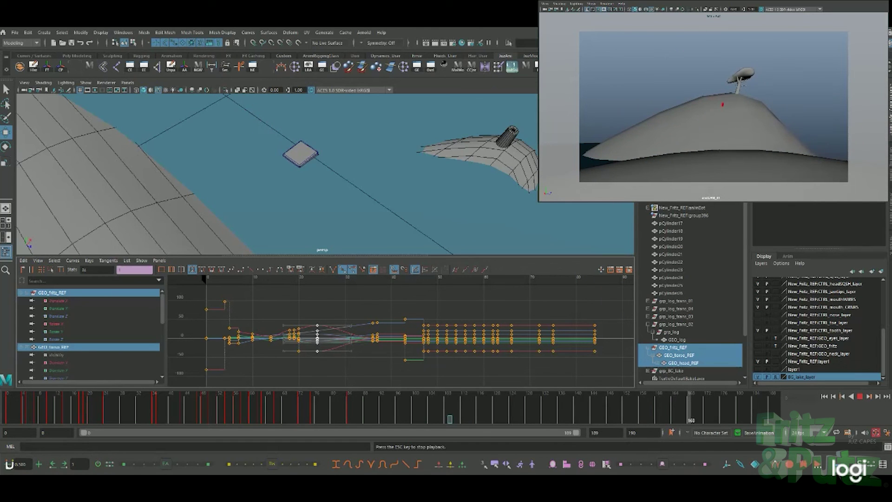
Step: Replay the hill animation from the start with sound, stopping around frame 164 to inspect
{"action": "key", "text": "Escape"}
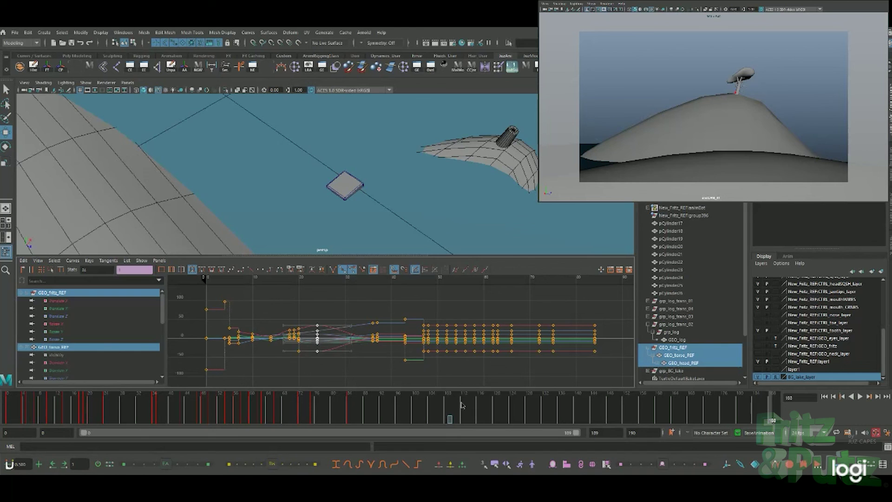
{"action": "key", "text": "alt+v"}
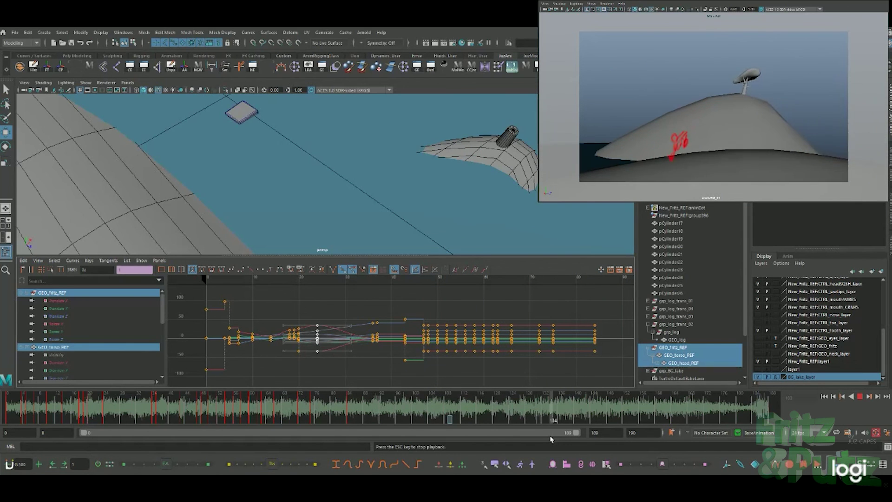
{"action": "key", "text": "Escape"}
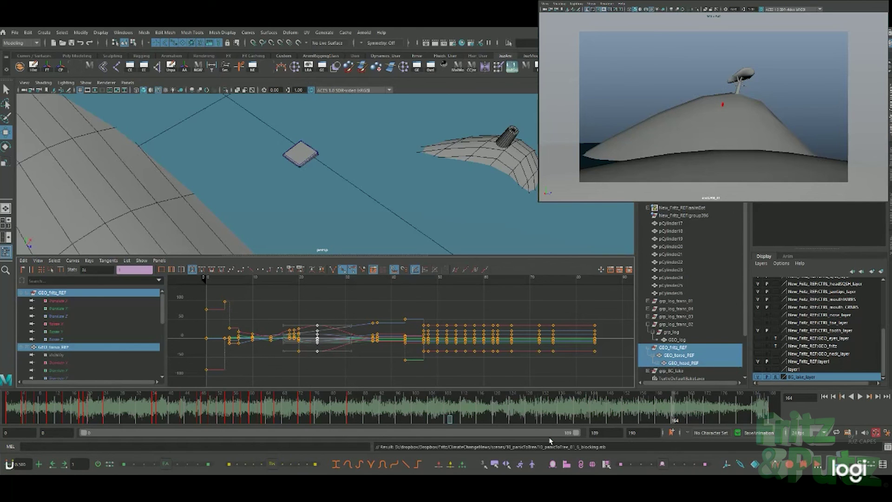
{"action": "left_click_drag", "start_coordinate": [502, 166], "coordinate": [501, 179], "text": "alt"}
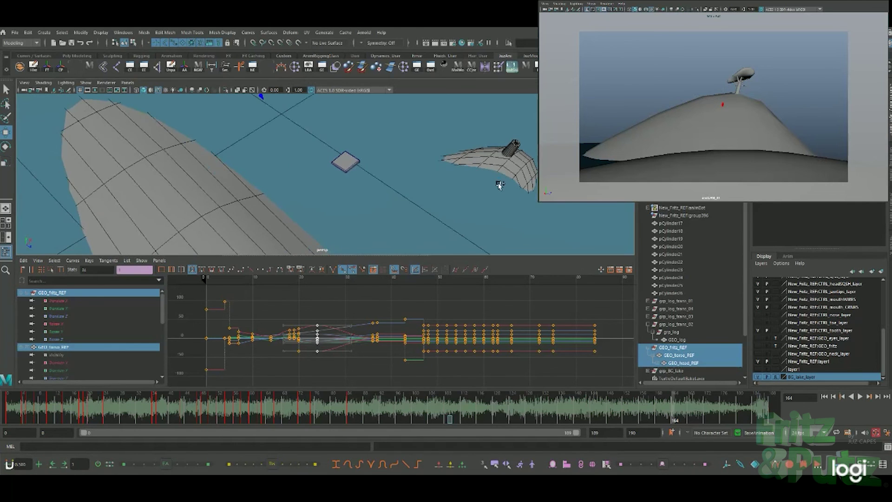
Step: Save the scene as the next incremental blocking .mb file
{"action": "key", "text": "ctrl+s"}
{"action": "key", "text": "q"}
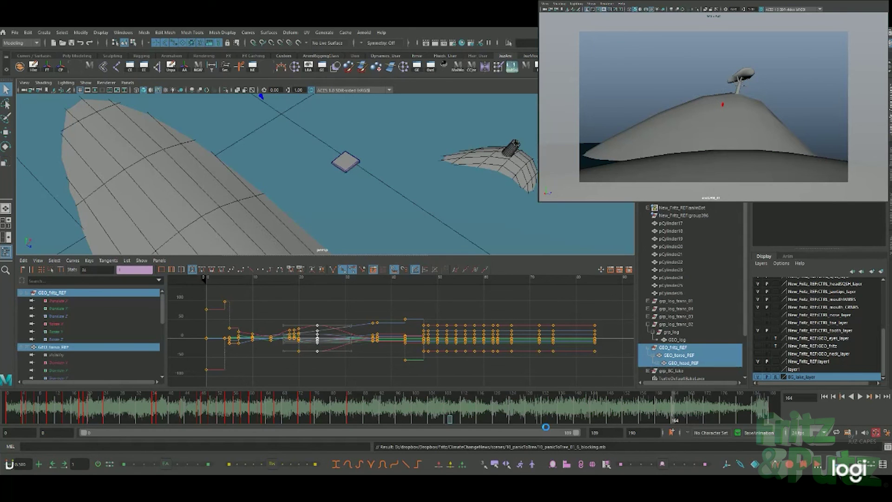
{"action": "key", "text": "w"}
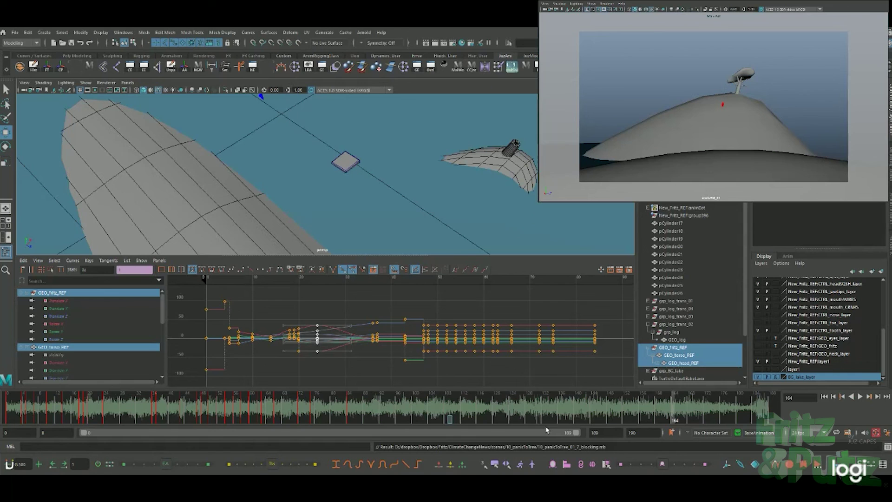